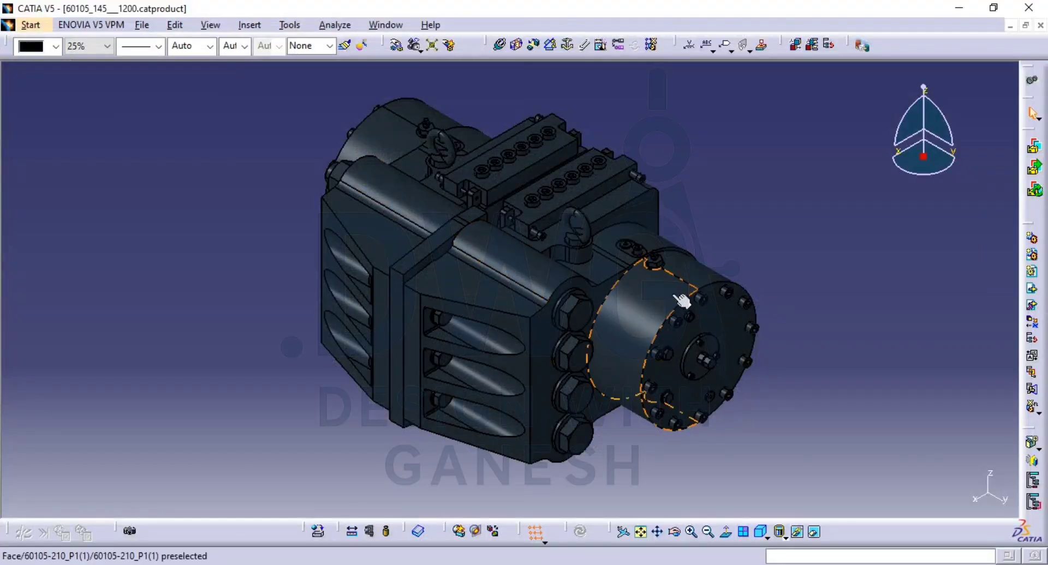
Compare the brake assembly, including its opposite side, with the reference photo Brake model.png
key(alt+Tab)
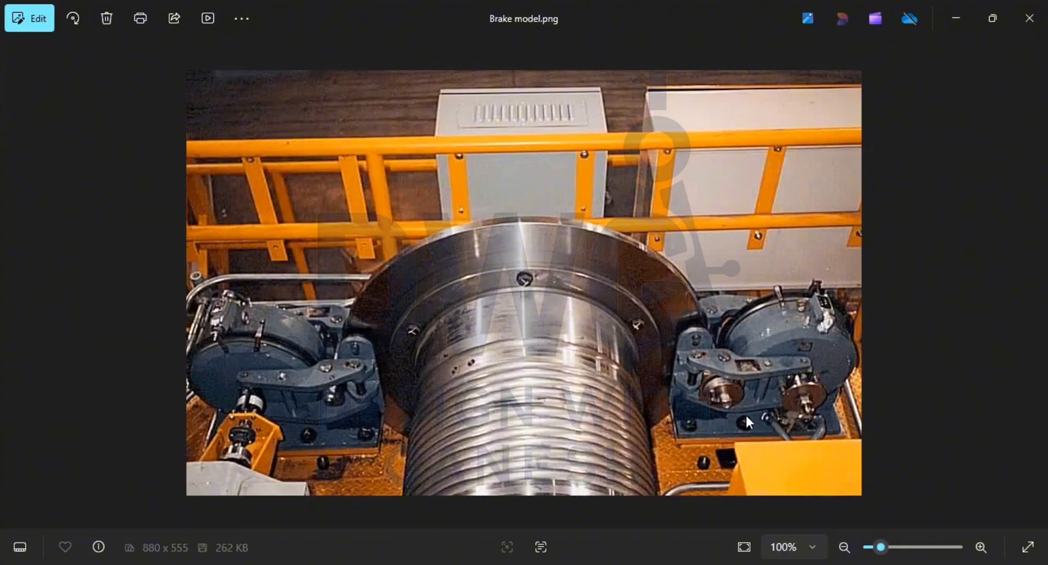
key(alt+Tab)
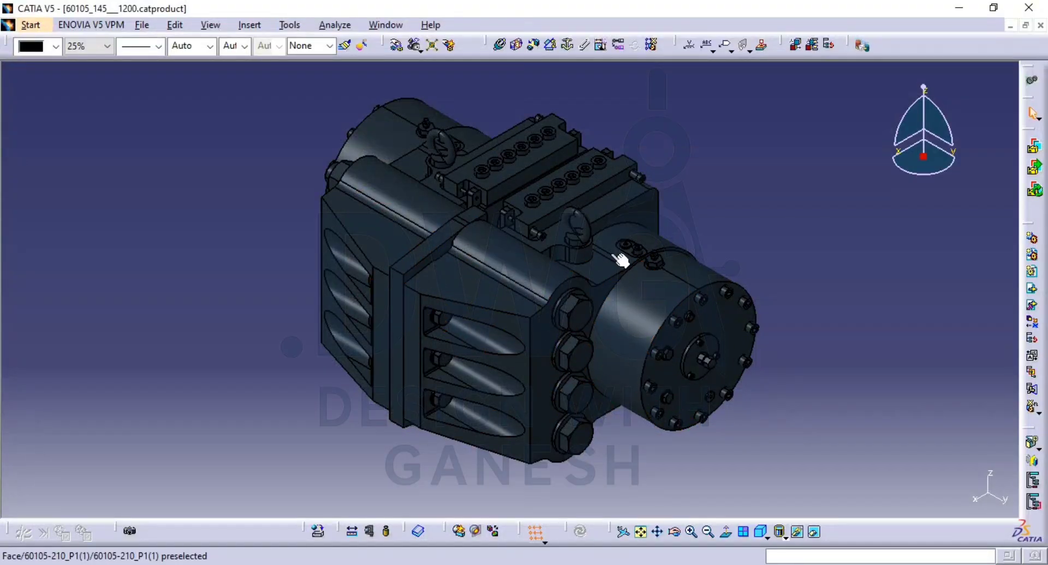
key(alt+Tab)
key(alt+Tab)
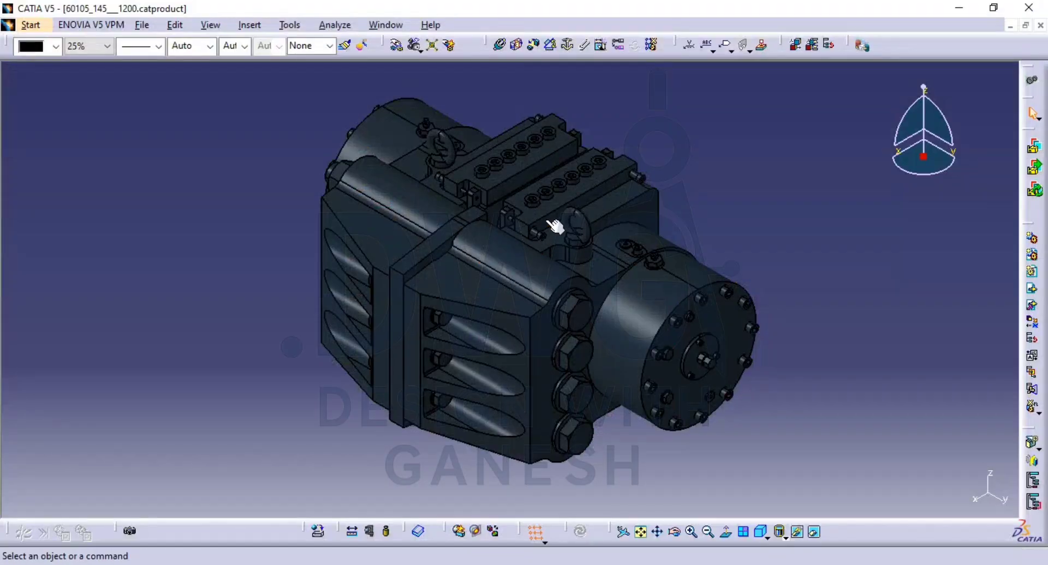
middle_drag(554, 225, 524, 351)
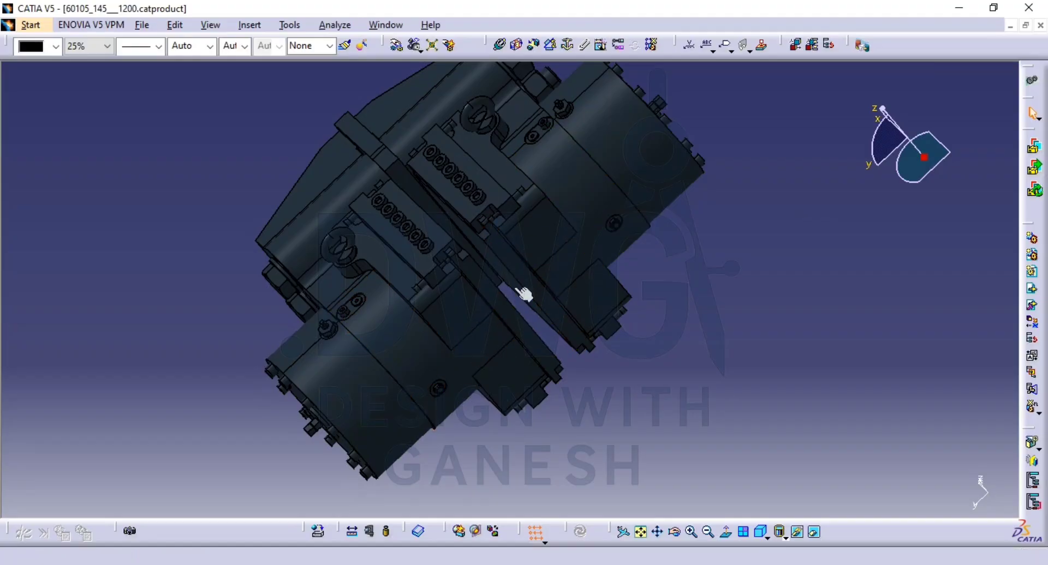
middle_drag(513, 306, 559, 264)
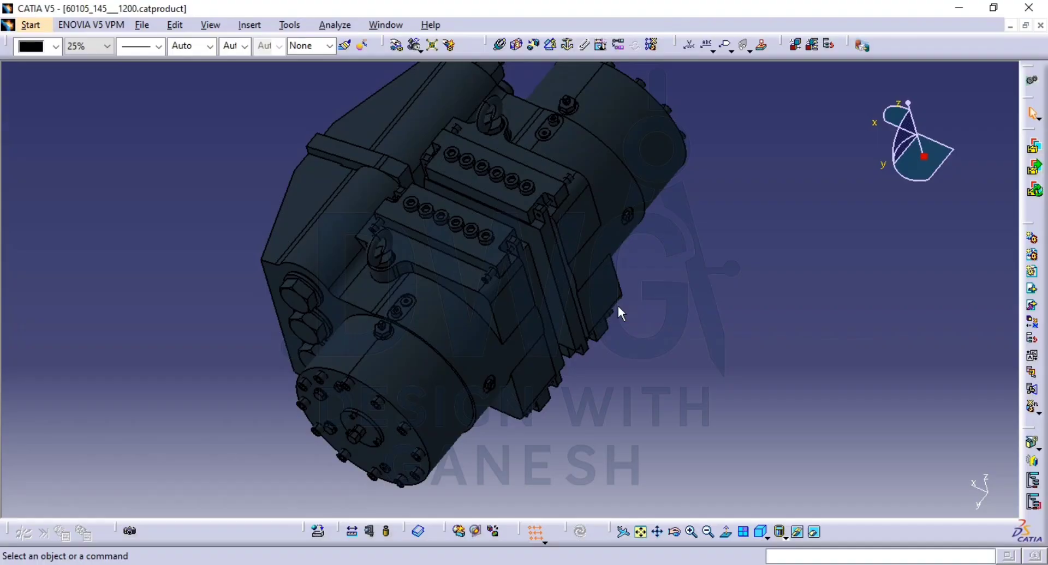
key(alt+Tab)
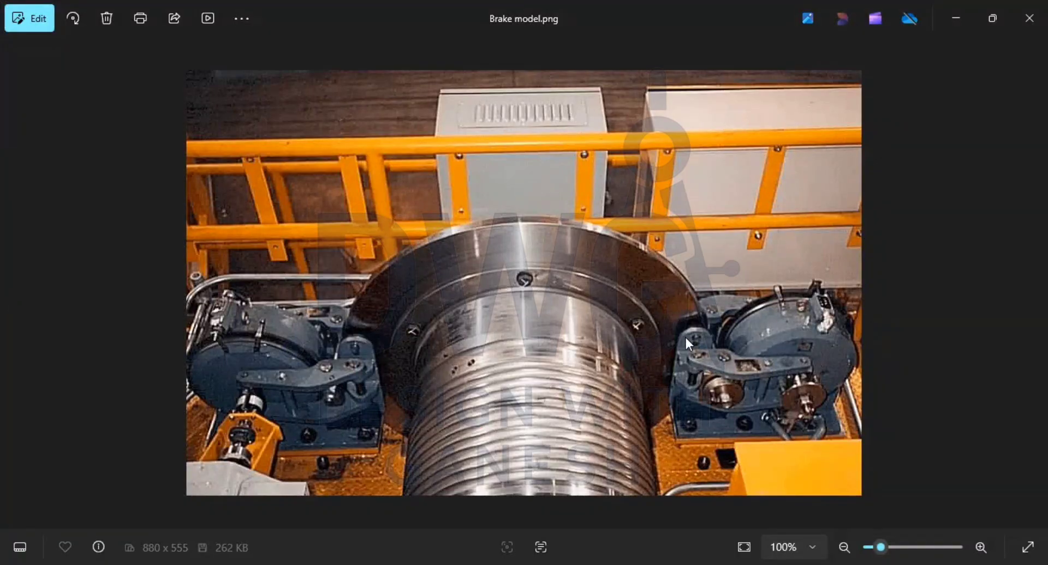
key(alt+Tab)
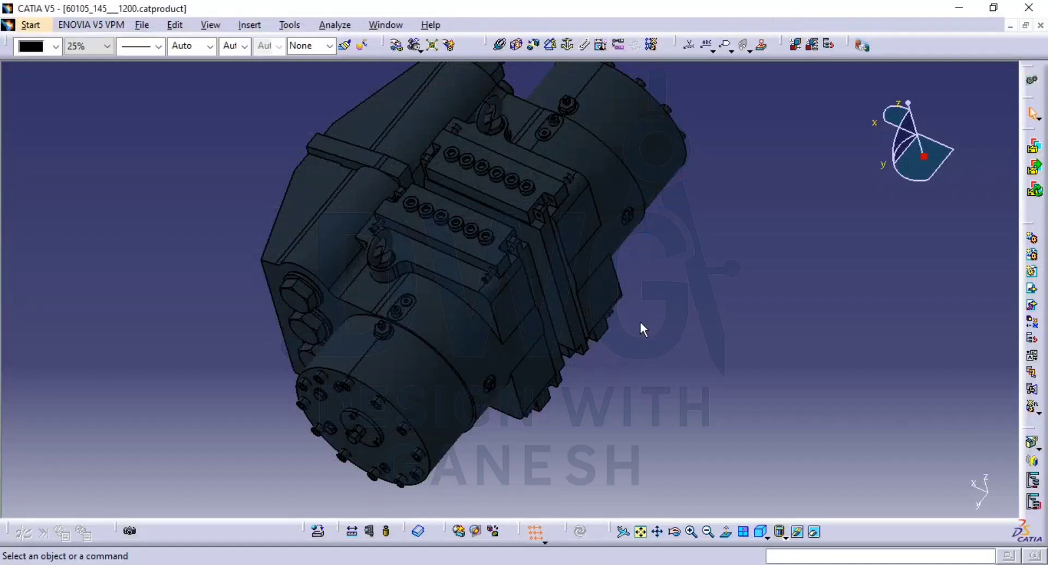
Show the specification tree in isometric view and inspect 60105-210_P1 (Instance_2) down to its solid, highlighting it in the assembly before collapsing the branch
click(762, 530)
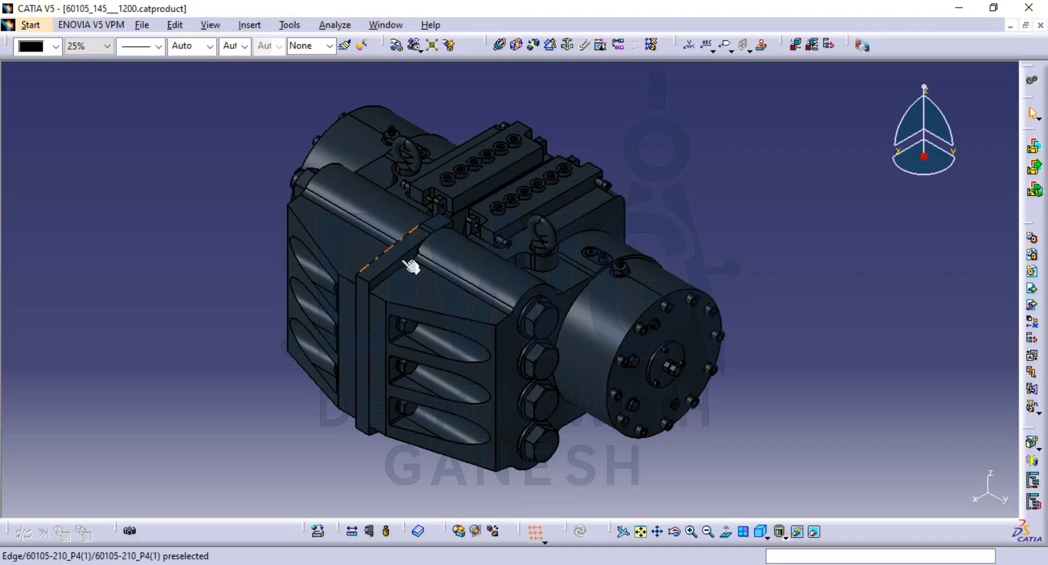
middle_drag(729, 327, 770, 284)
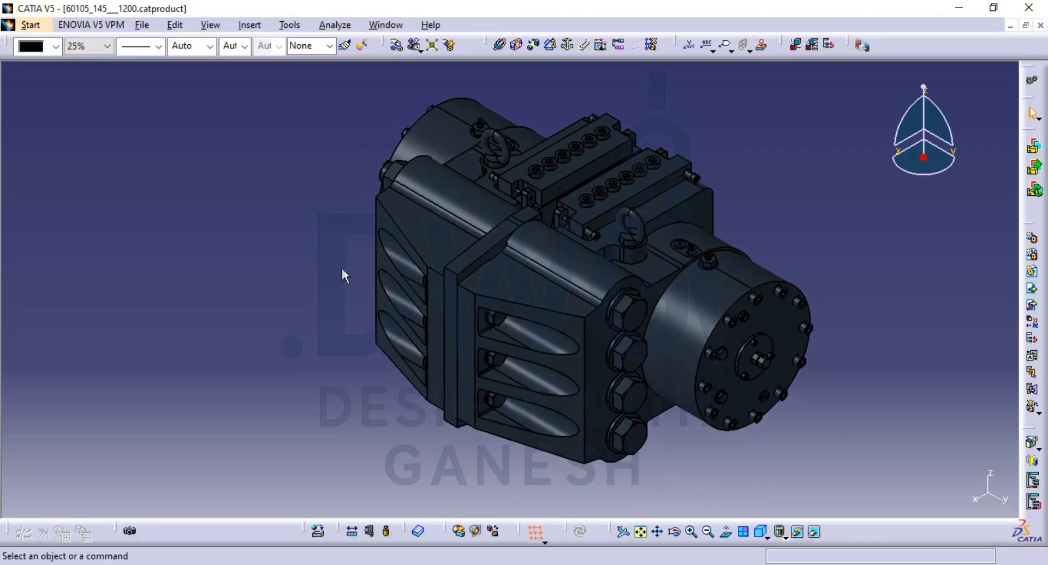
middle_drag(568, 355, 533, 361)
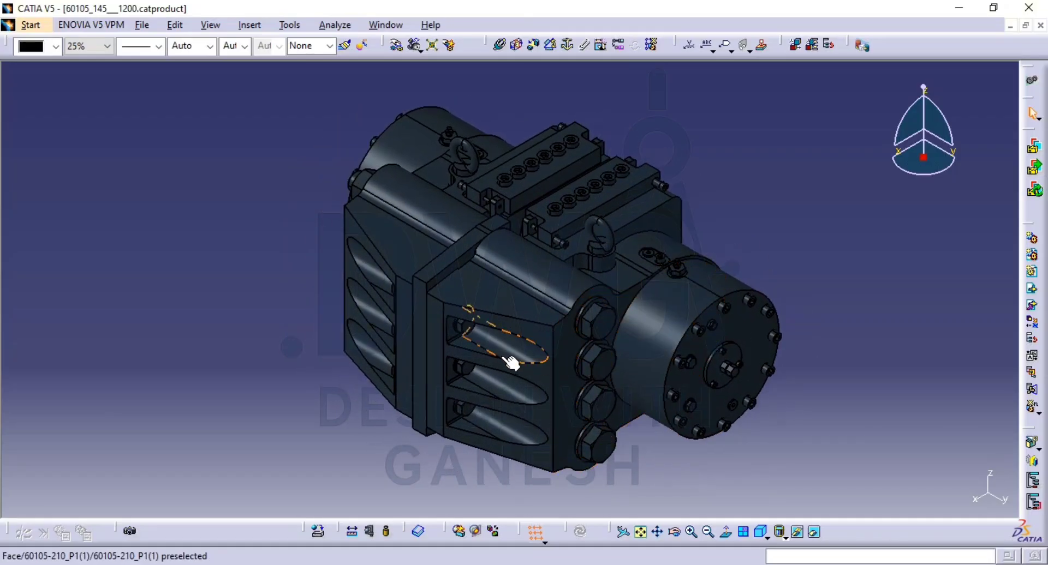
key(F3)
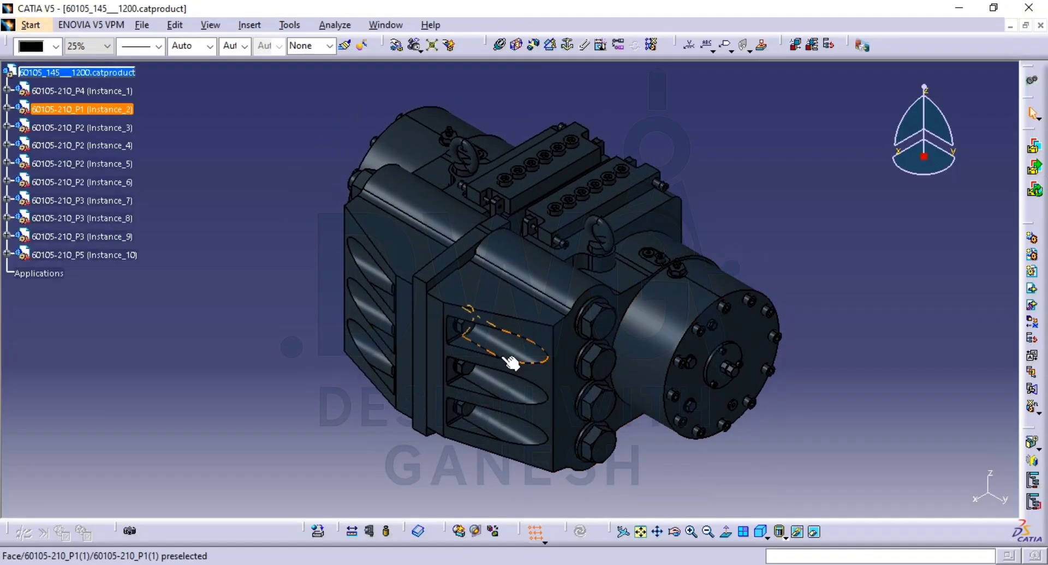
click(7, 107)
click(21, 126)
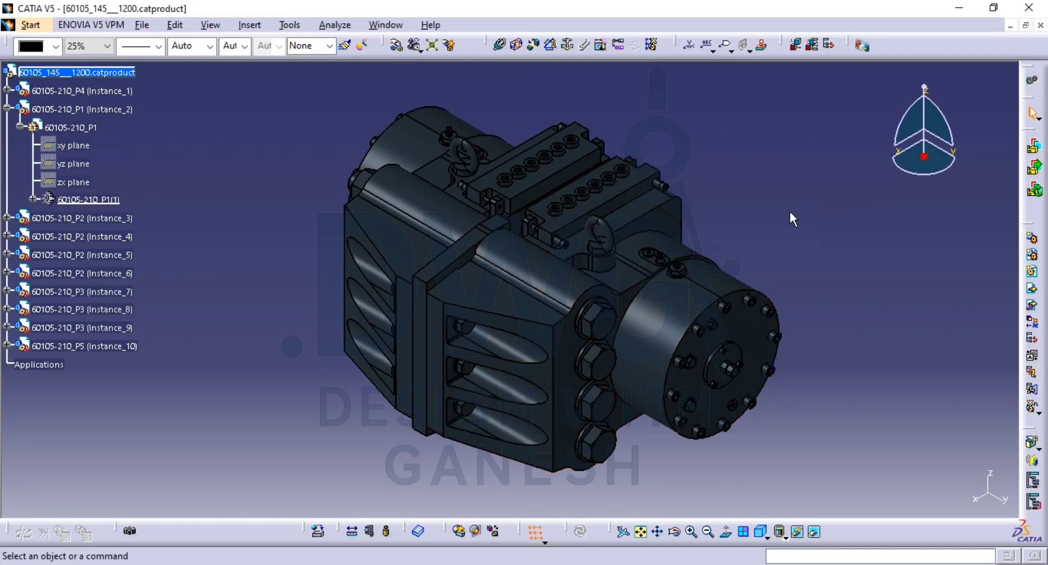
click(34, 200)
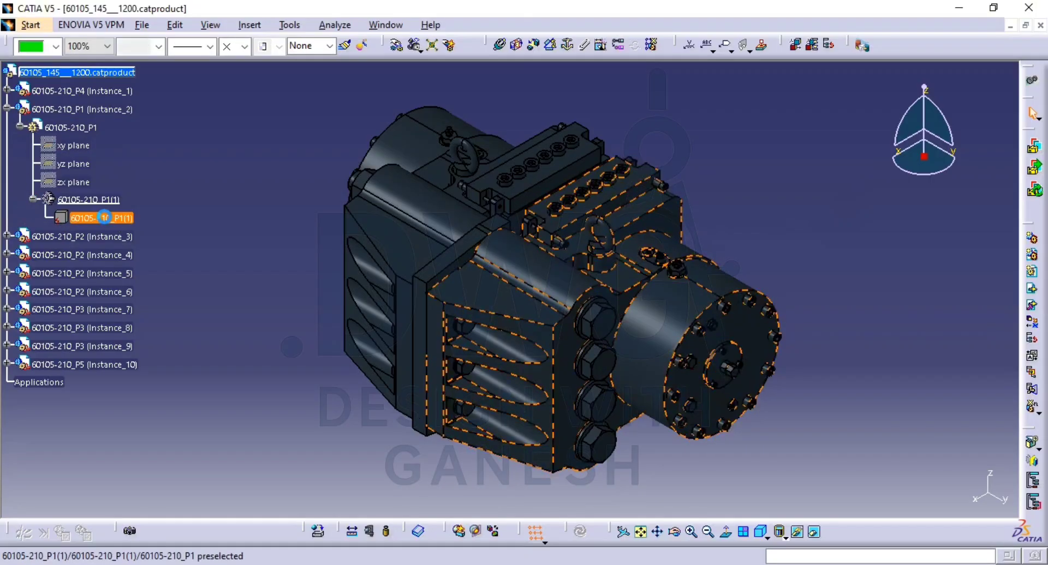
click(105, 218)
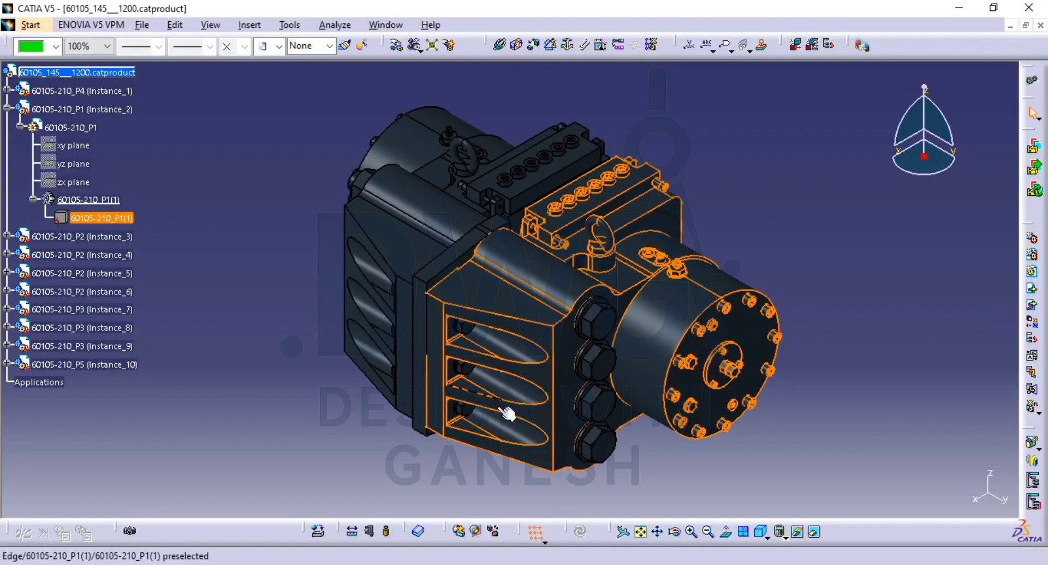
click(213, 229)
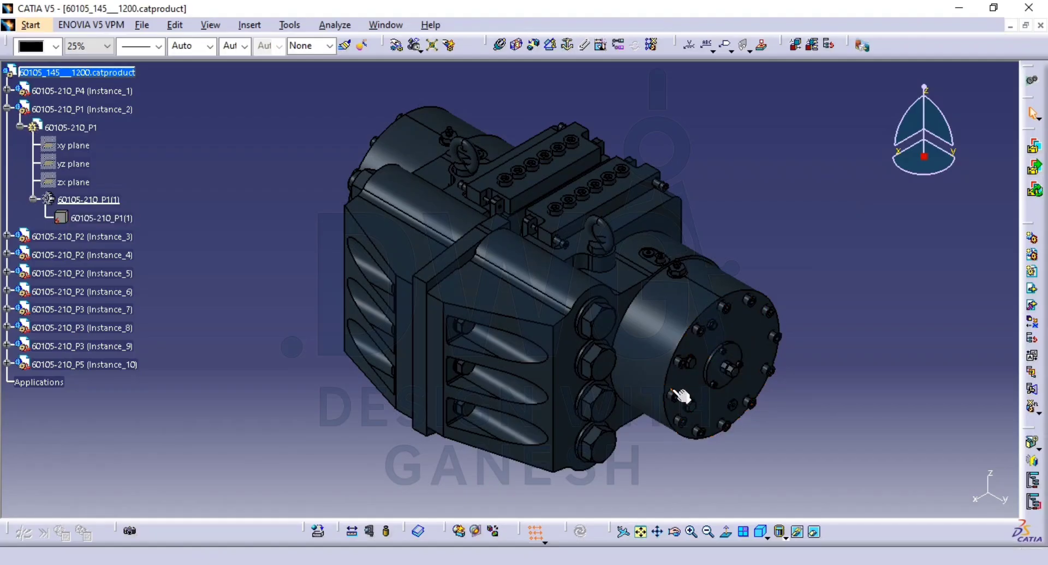
middle_drag(620, 393, 668, 355)
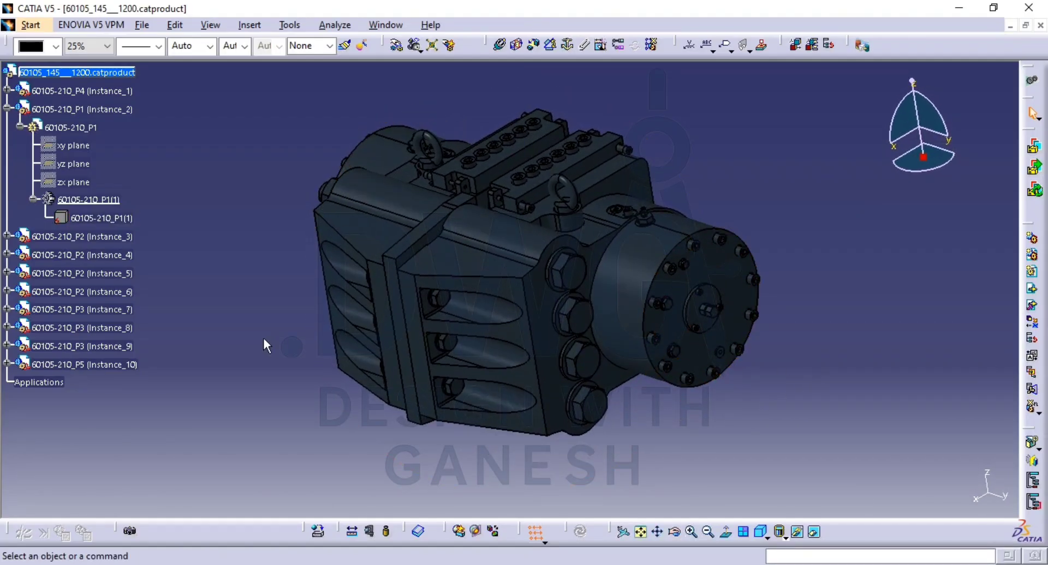
click(7, 108)
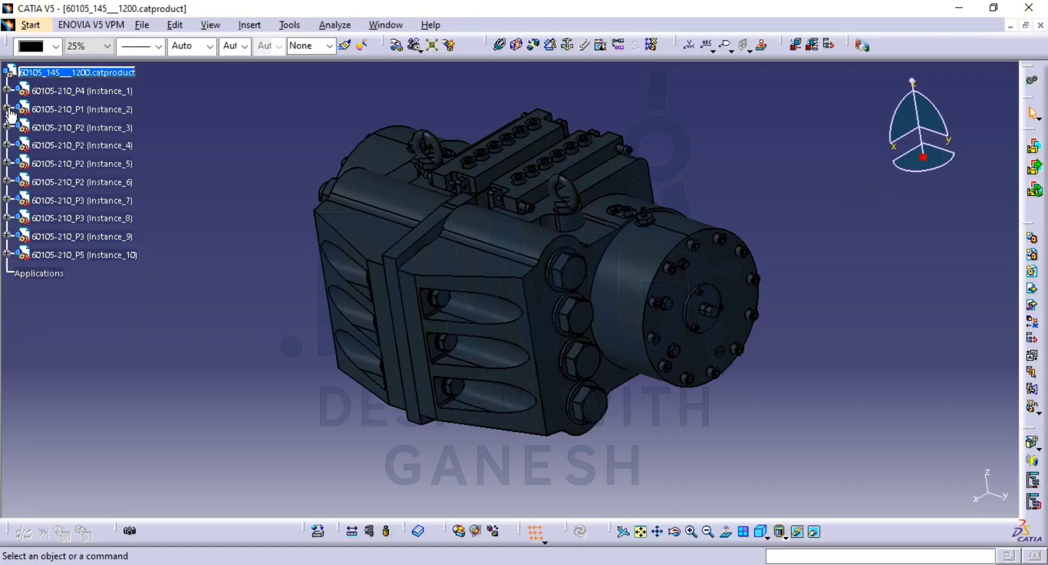
Expand 60105-210_P5 (Instance_10) down to its solid and highlight that body in the assembly
middle_drag(676, 275, 658, 365)
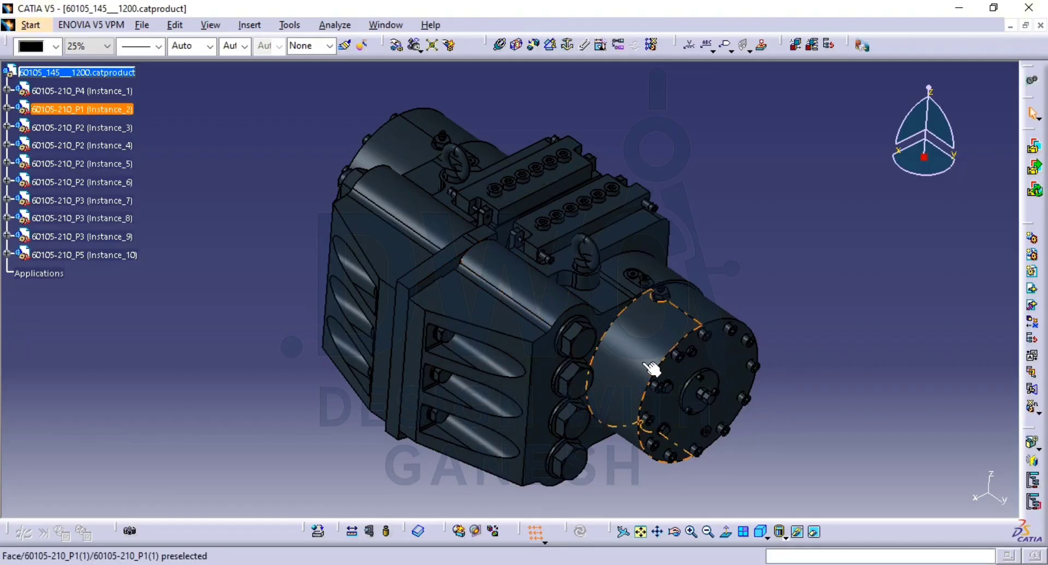
middle_drag(649, 368, 491, 358)
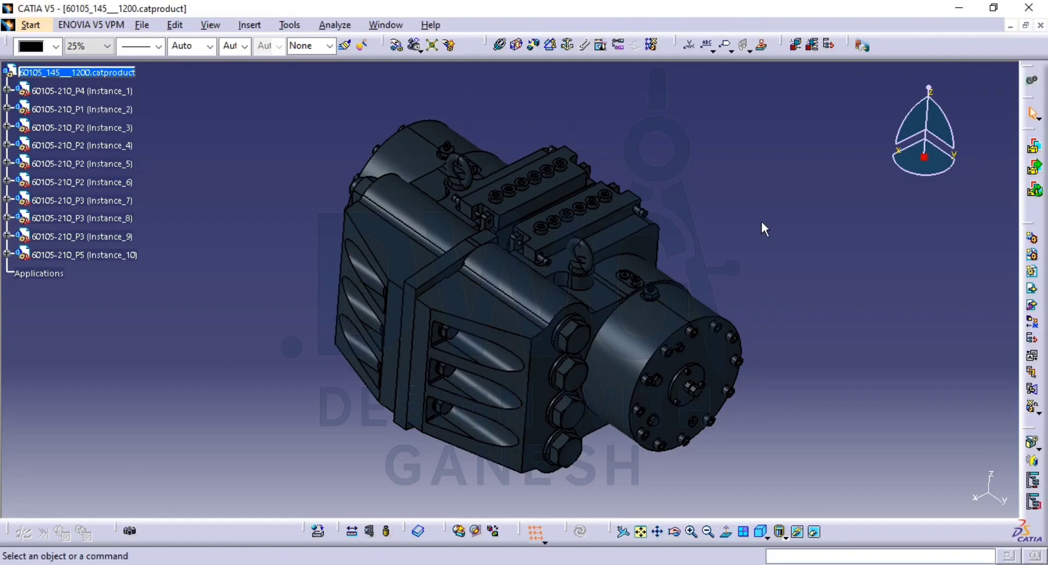
middle_drag(644, 298, 600, 334)
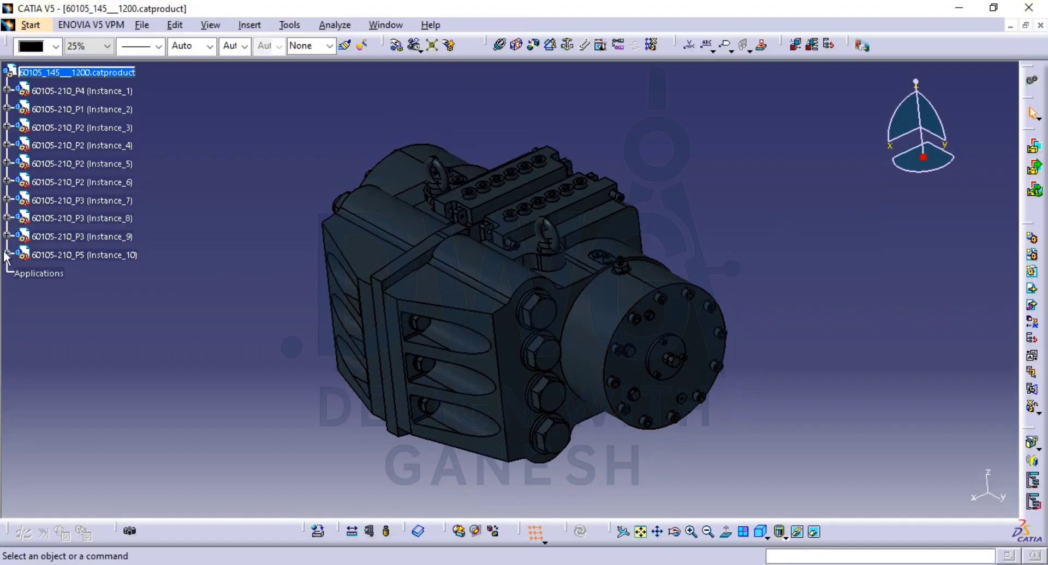
click(20, 272)
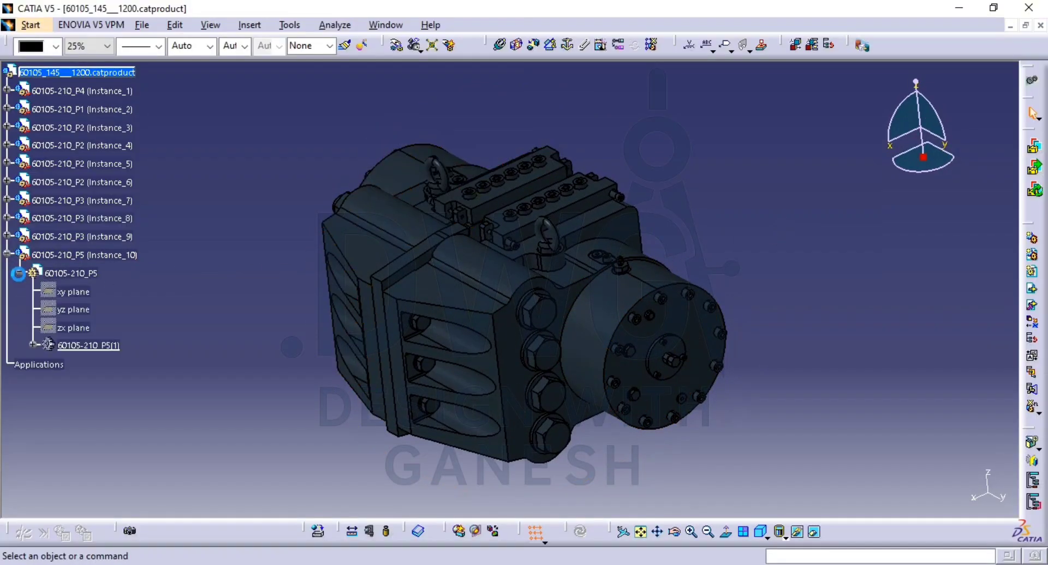
click(30, 345)
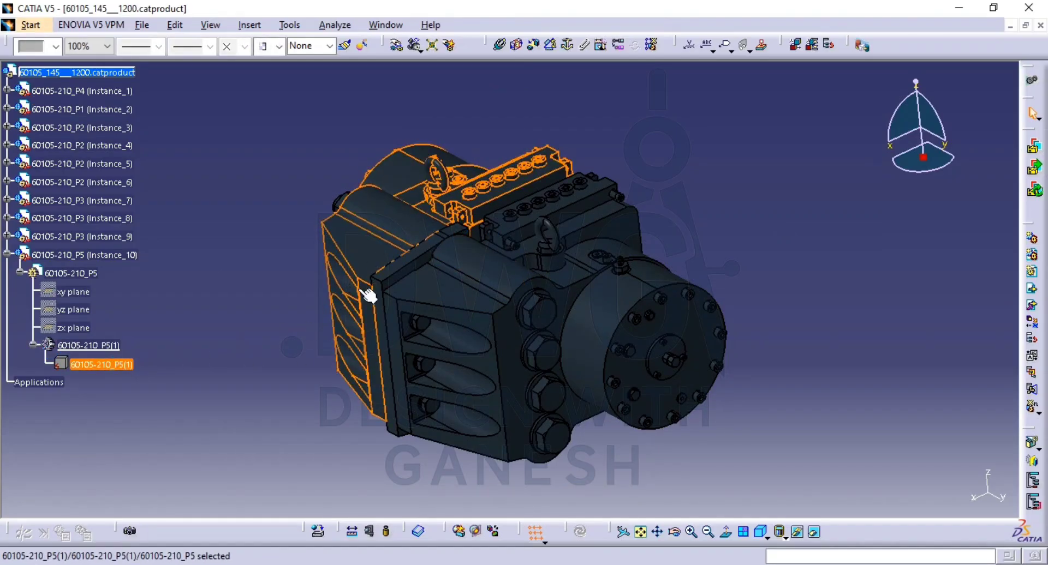
click(391, 240)
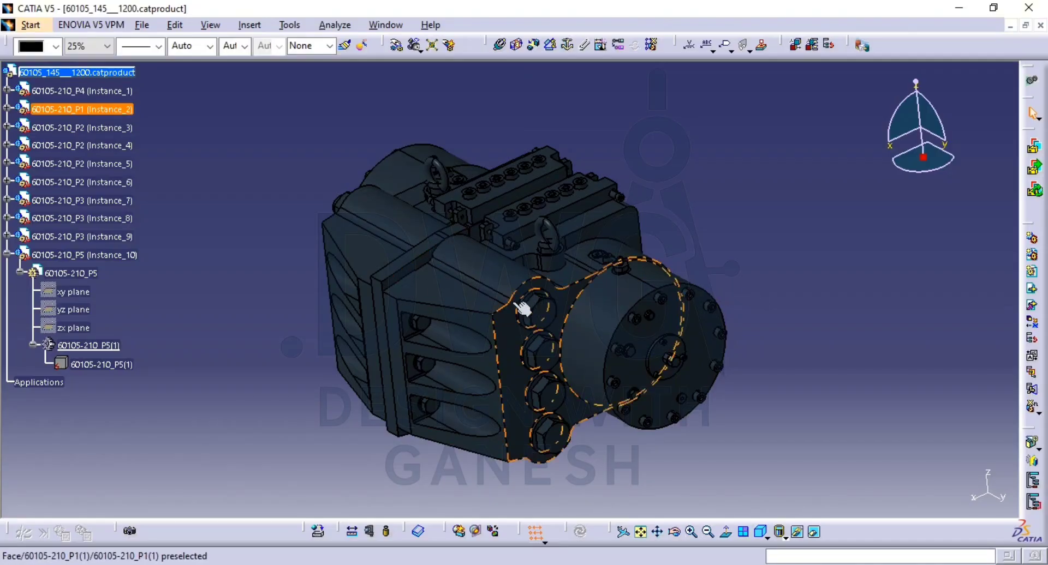
Examine the whole brake assembly from several angles, including the cylinder, side bolts and ribbed housing
middle_drag(476, 283, 532, 338)
middle_drag(501, 294, 517, 267)
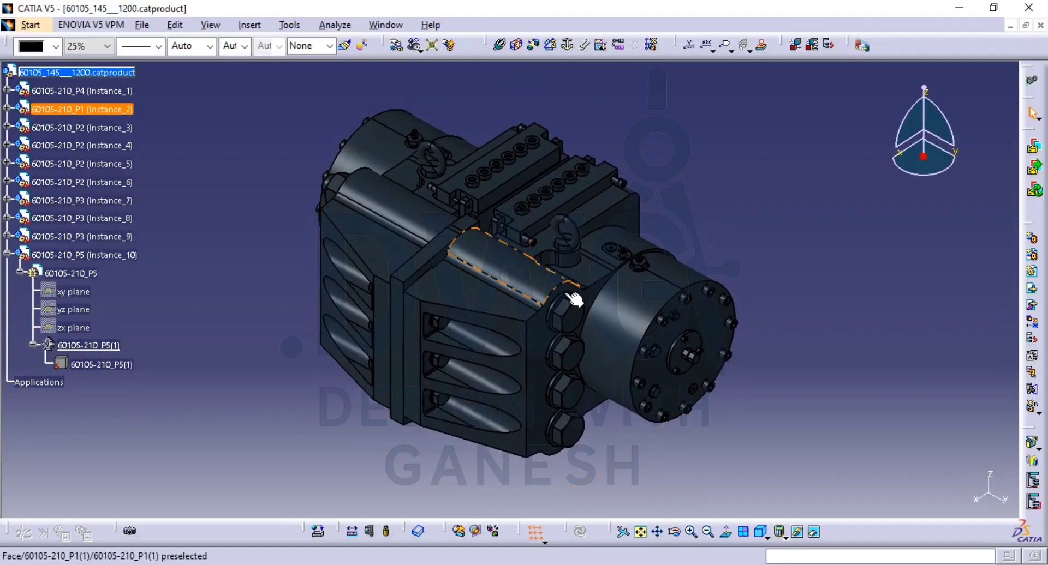
middle_drag(569, 360, 532, 359)
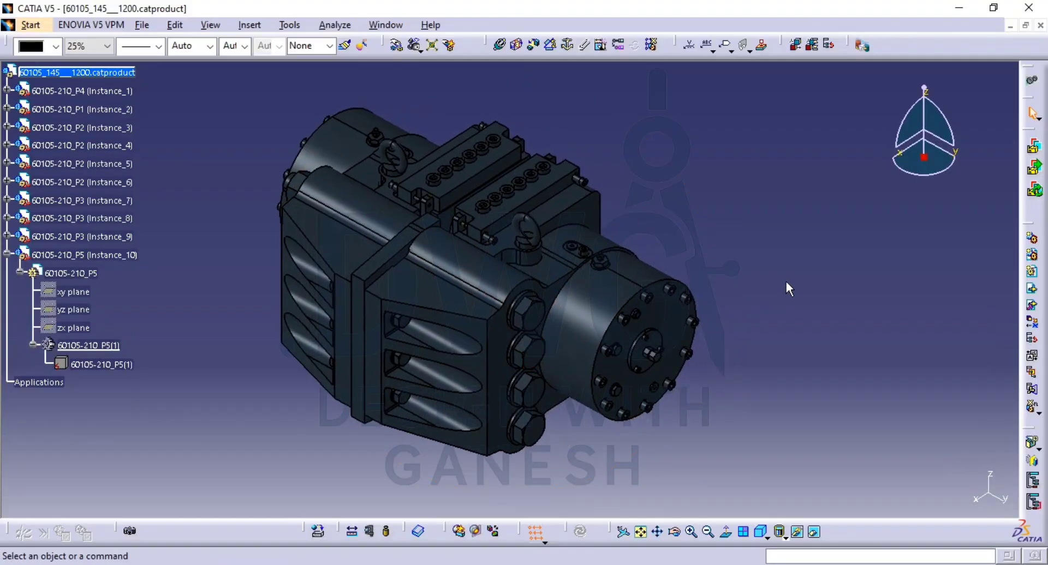
ctrl+middle_drag(786, 283, 812, 330)
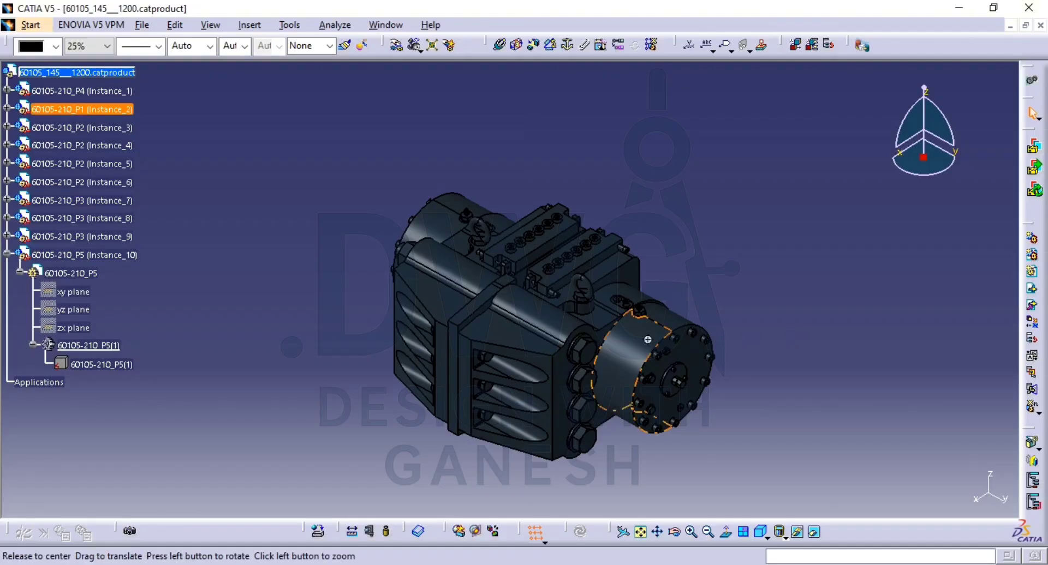
middle_drag(648, 339, 644, 325)
mouse_move(604, 356)
middle_down()
mouse_move(601, 341)
mouse_move(592, 354)
middle_up()
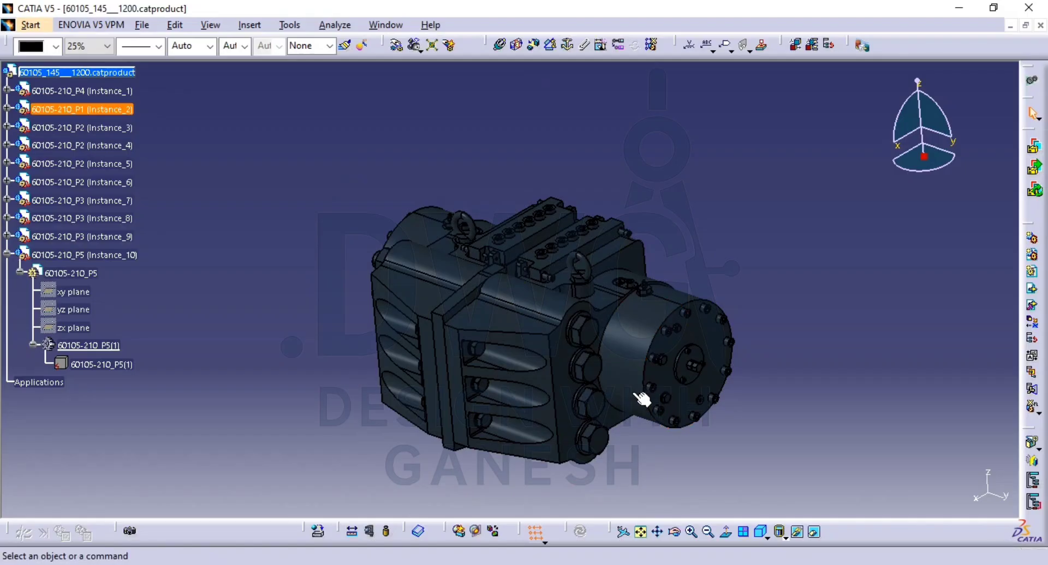
middle_drag(666, 416, 661, 383)
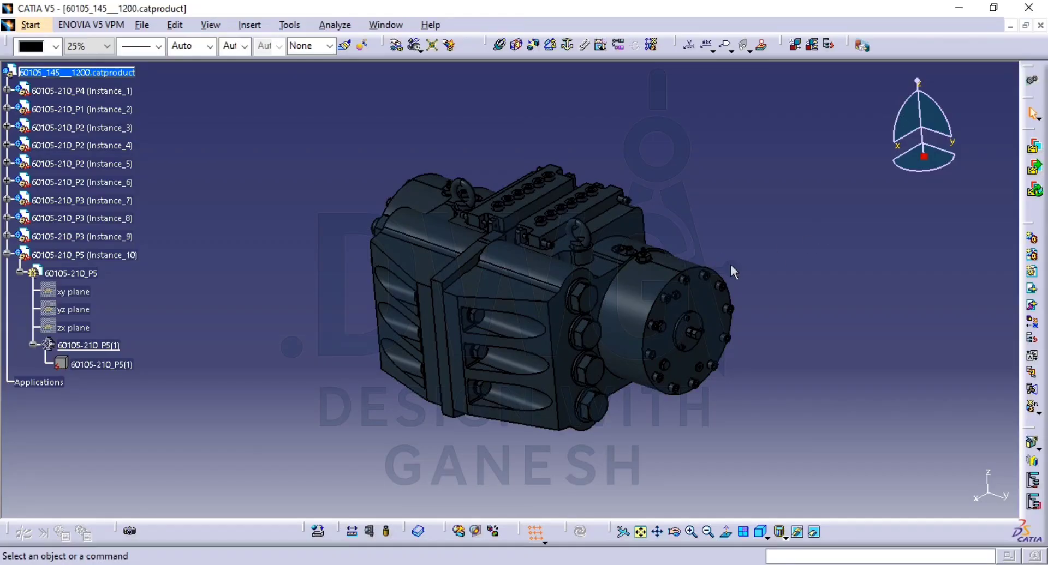
middle_drag(720, 254, 764, 277)
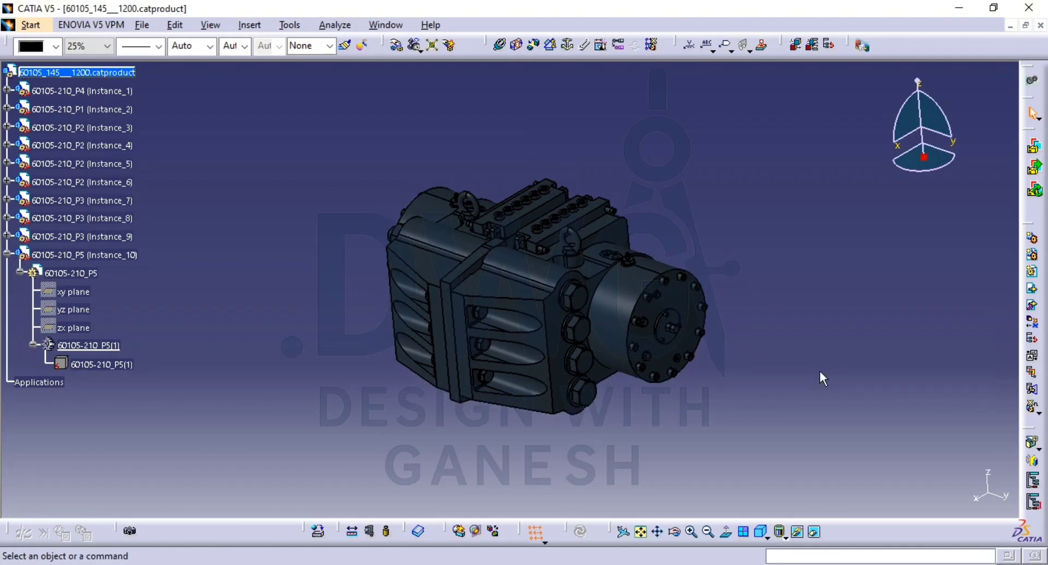
Collapse the 60105-210_P5 branch and open 60105-210_P1 (Instance_2) in its own window
click(6, 254)
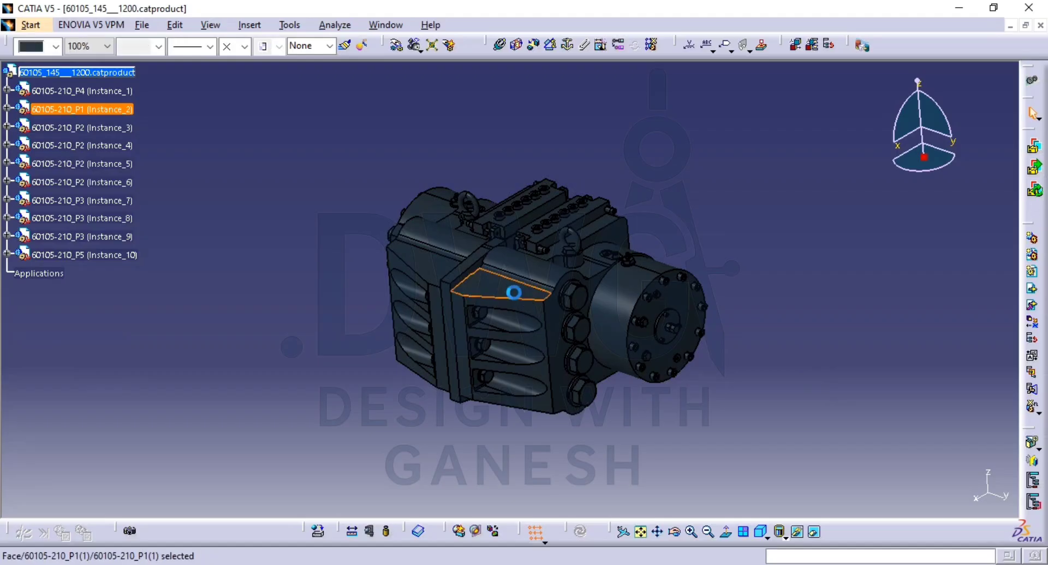
click(84, 112)
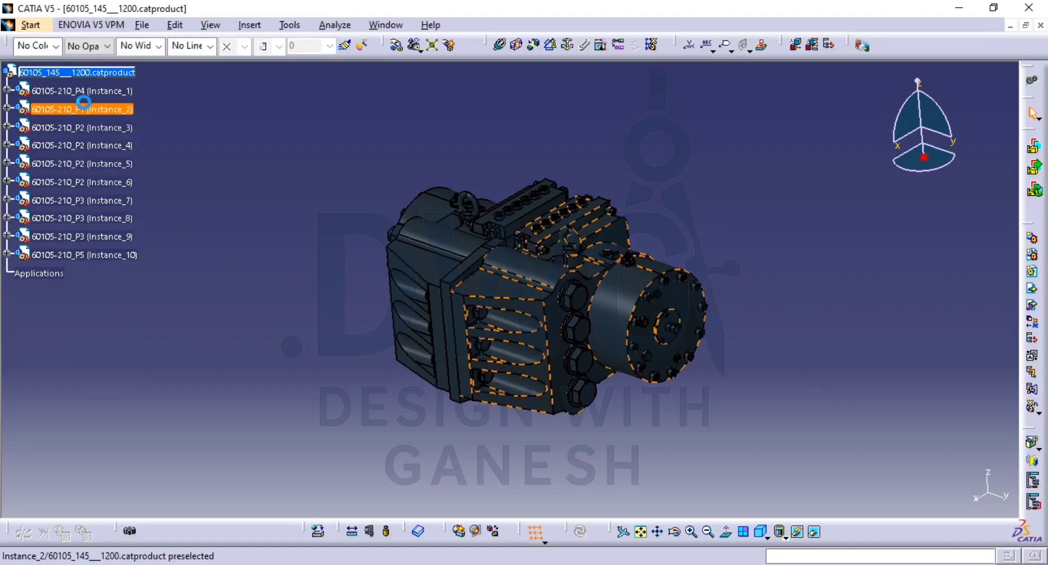
right_click(83, 102)
mouse_move(178, 250)
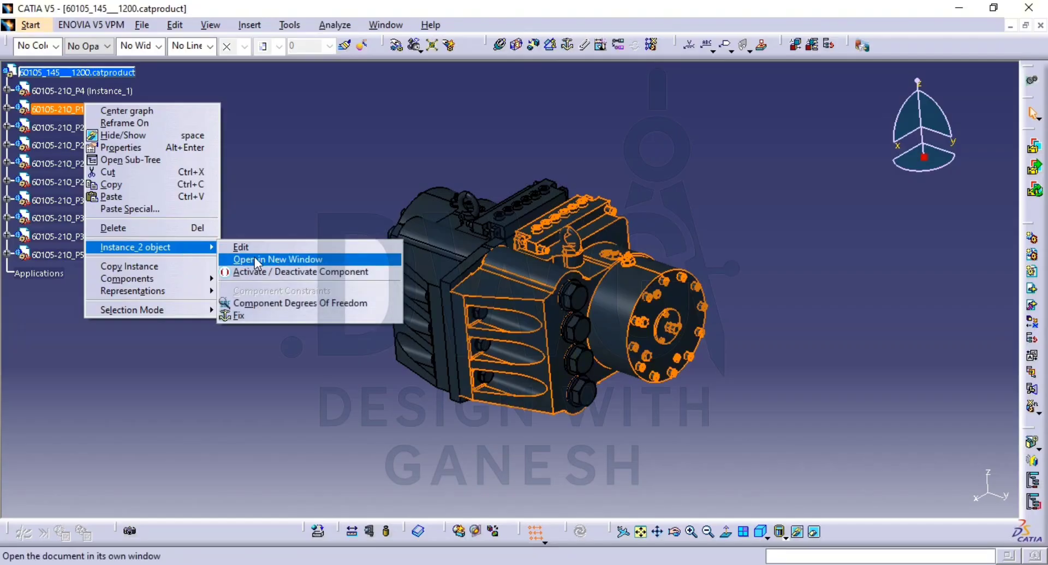
click(306, 264)
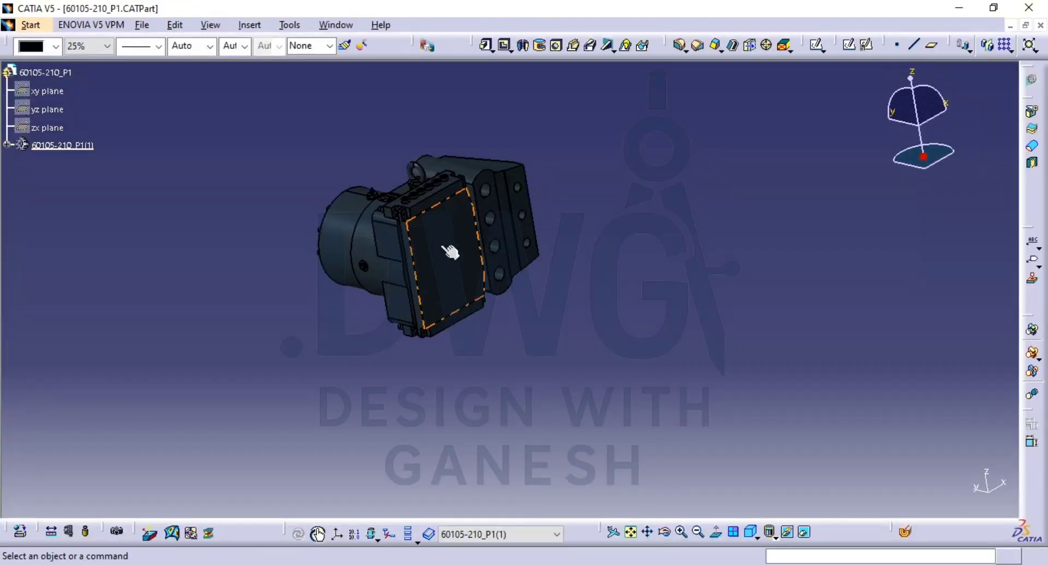
Examine the isolated 60105-210_P1 part around its pad plate, screw row, lifting eye and mounting holes
middle_drag(450, 252, 554, 253)
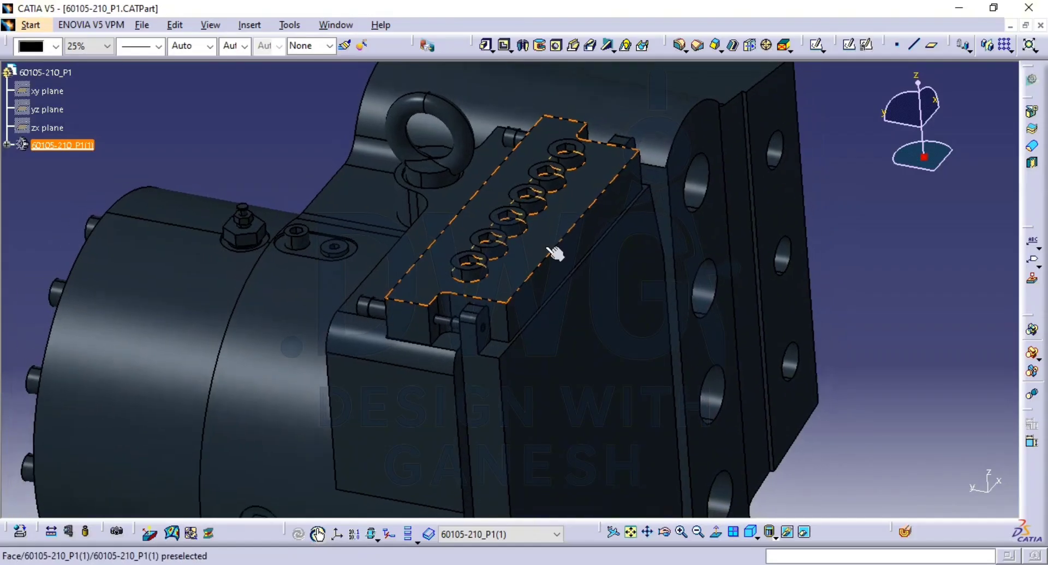
middle_drag(279, 272, 524, 409)
scroll(293, 334, down, 1)
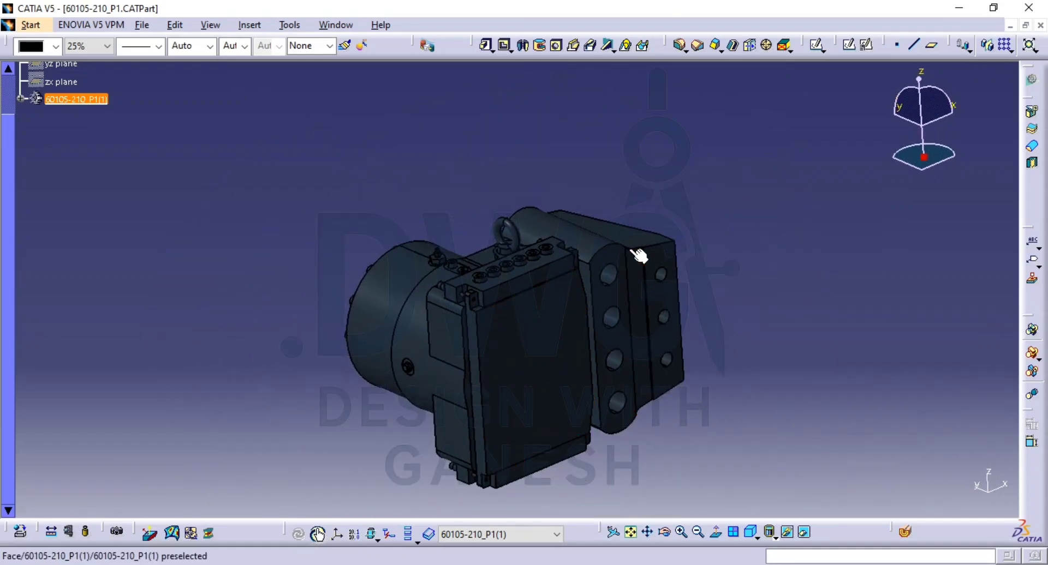
Examine the isolated part around its six-screw block, bolted cylinder cover, lifting eye, through holes and ribbed pockets
click(604, 231)
middle_drag(547, 358, 719, 430)
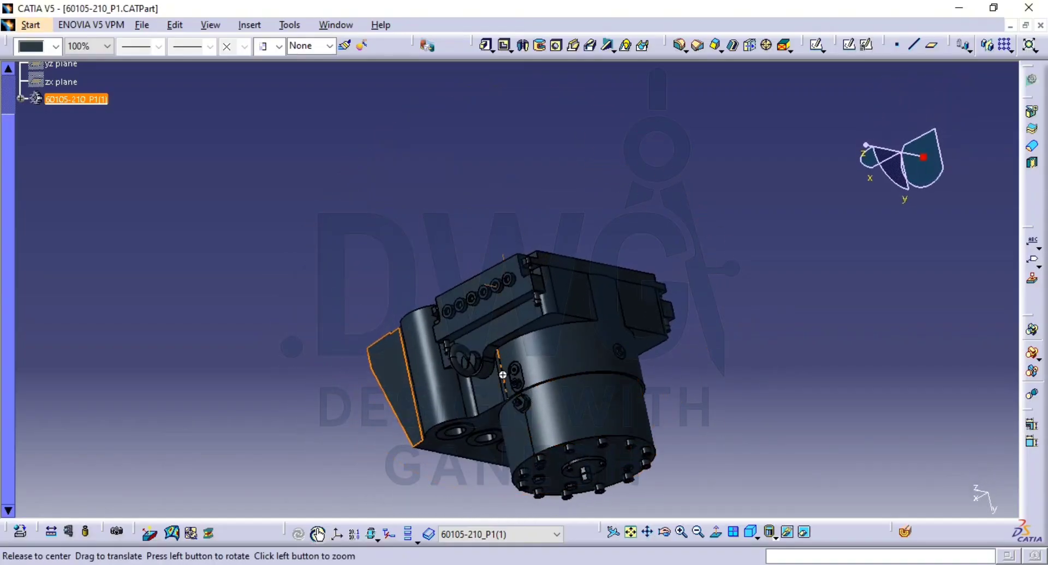
middle_drag(502, 372, 474, 246)
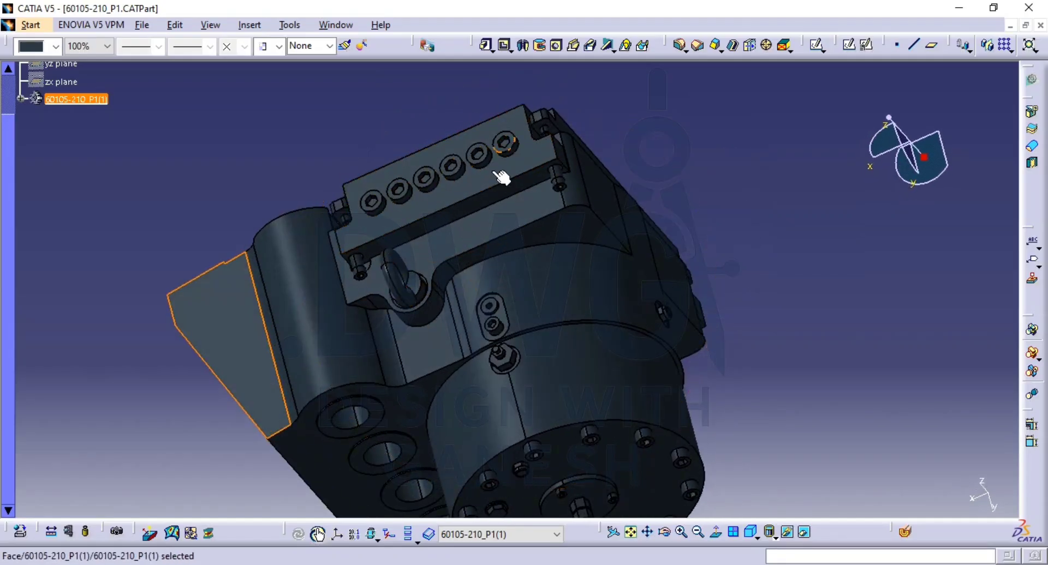
middle_drag(501, 171, 499, 287)
right_click(478, 359)
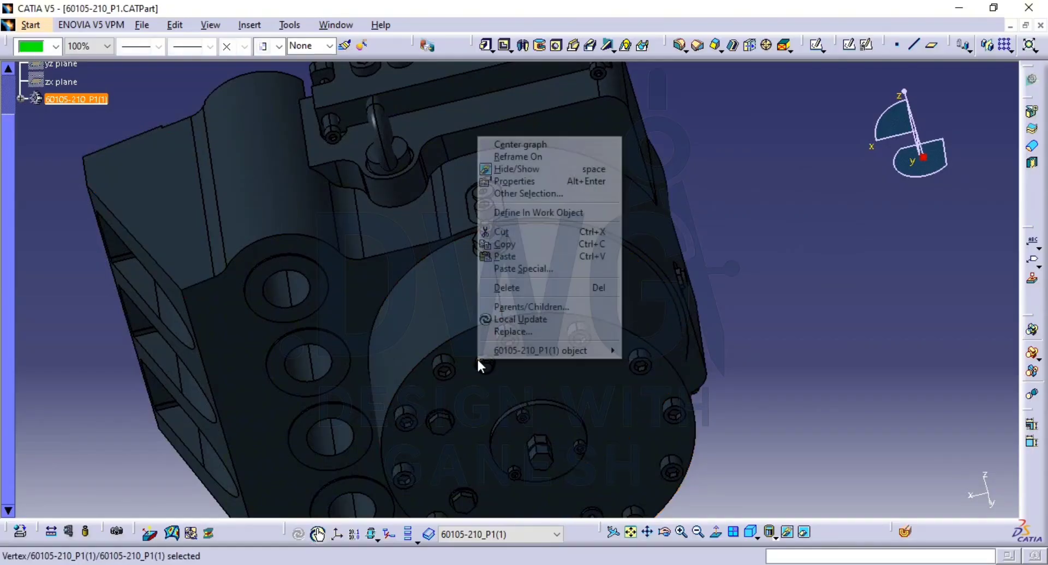
middle_drag(642, 387, 505, 281)
middle_drag(515, 381, 703, 399)
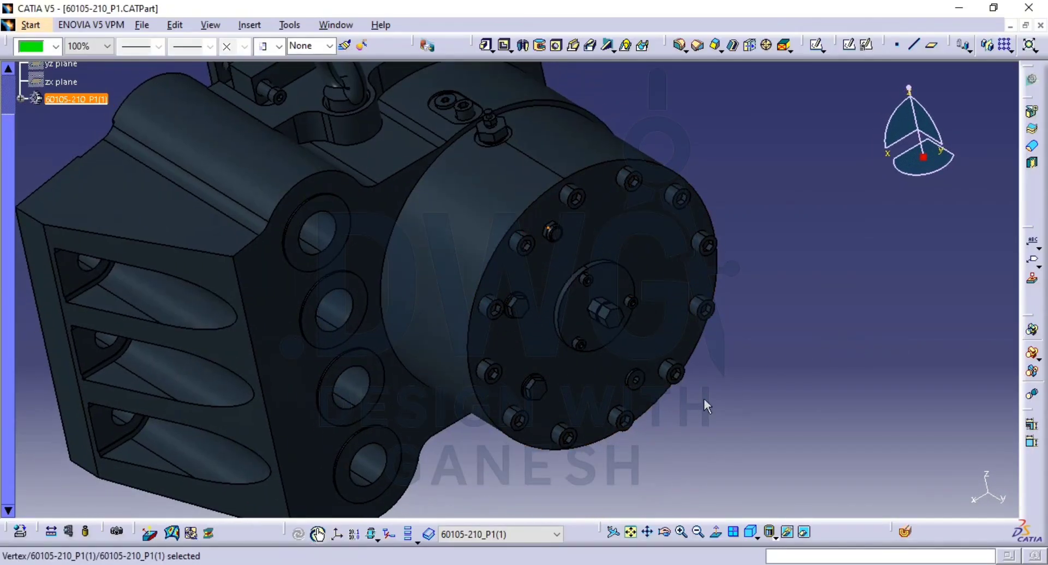
click(703, 398)
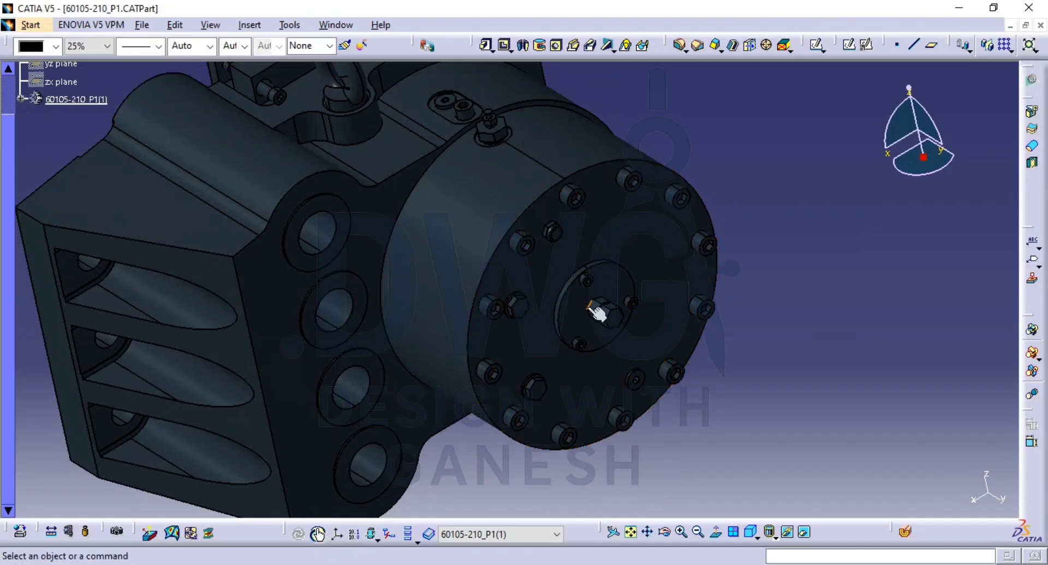
middle_drag(596, 304, 444, 287)
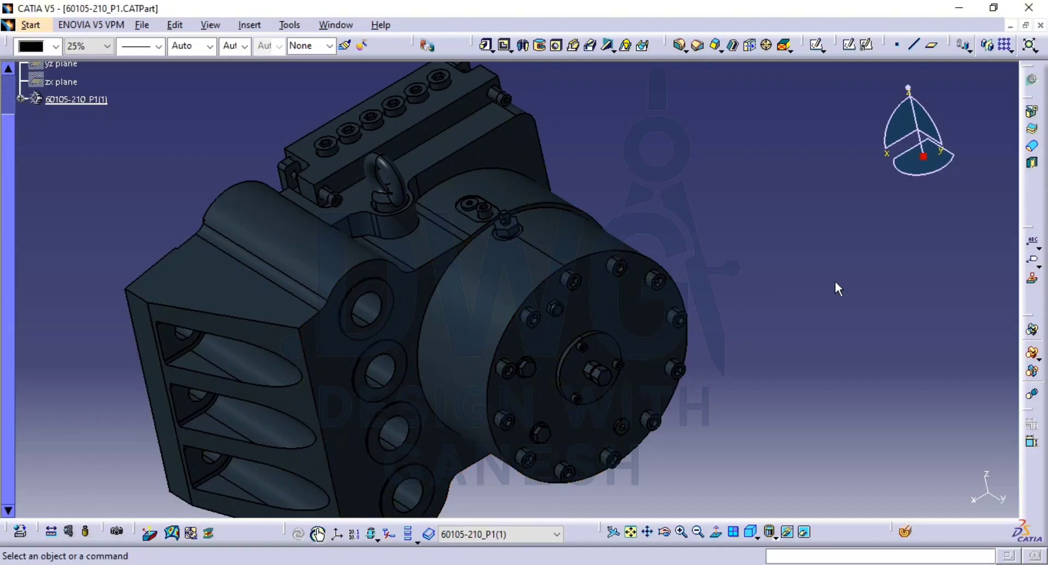
middle_drag(626, 241, 636, 305)
middle_drag(419, 415, 372, 359)
middle_drag(499, 321, 600, 332)
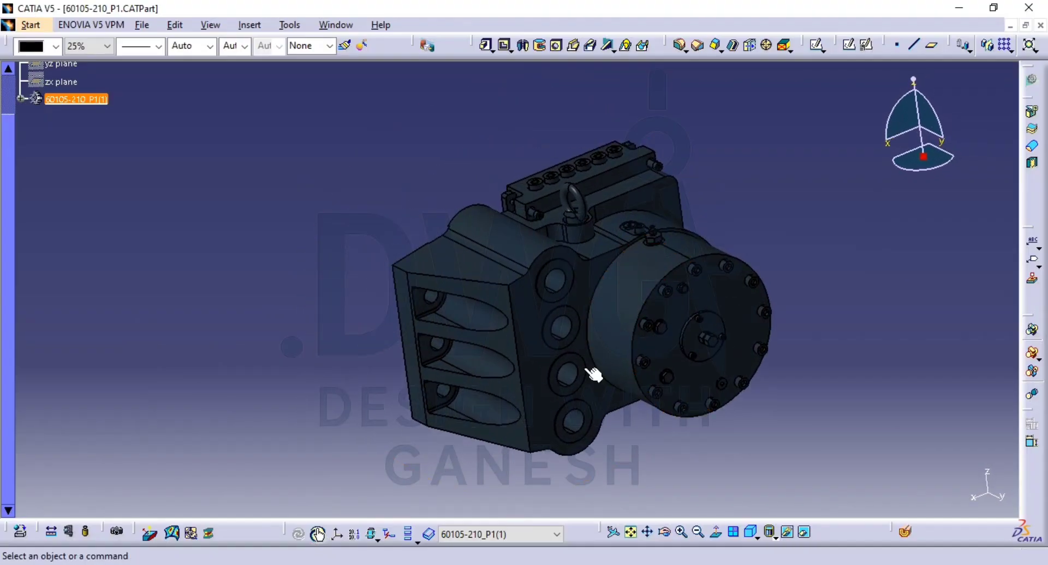
middle_drag(592, 375, 537, 328)
Show the hidden xy, yz and zx planes of the part
key(F3)
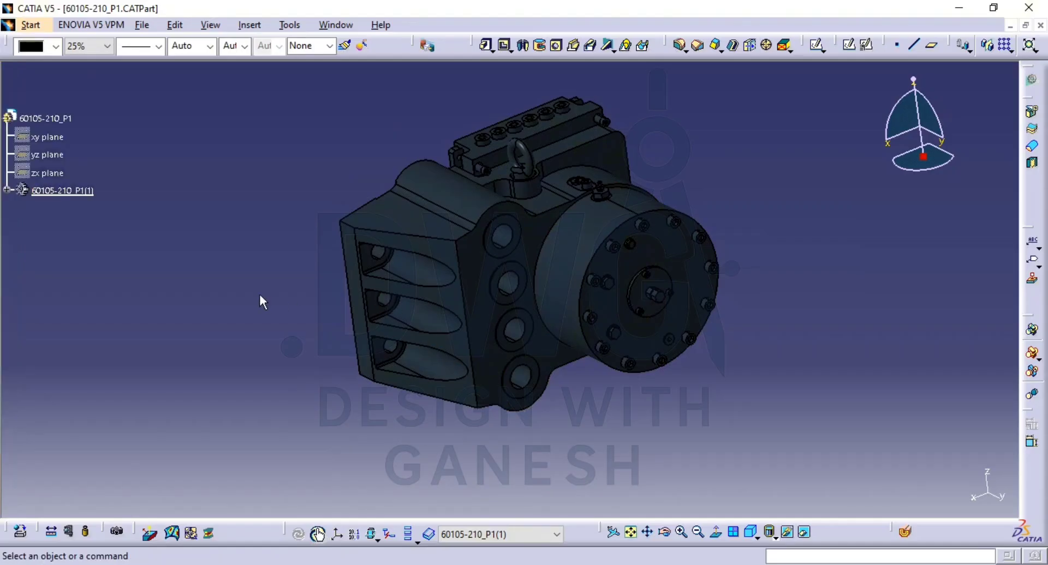
click(34, 133)
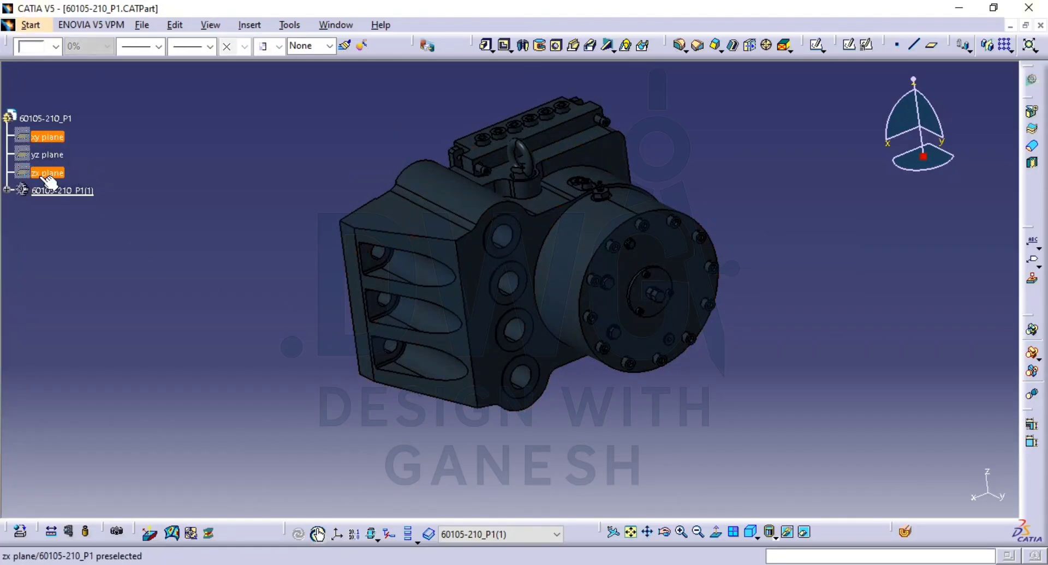
shift+click(46, 178)
right_click(39, 175)
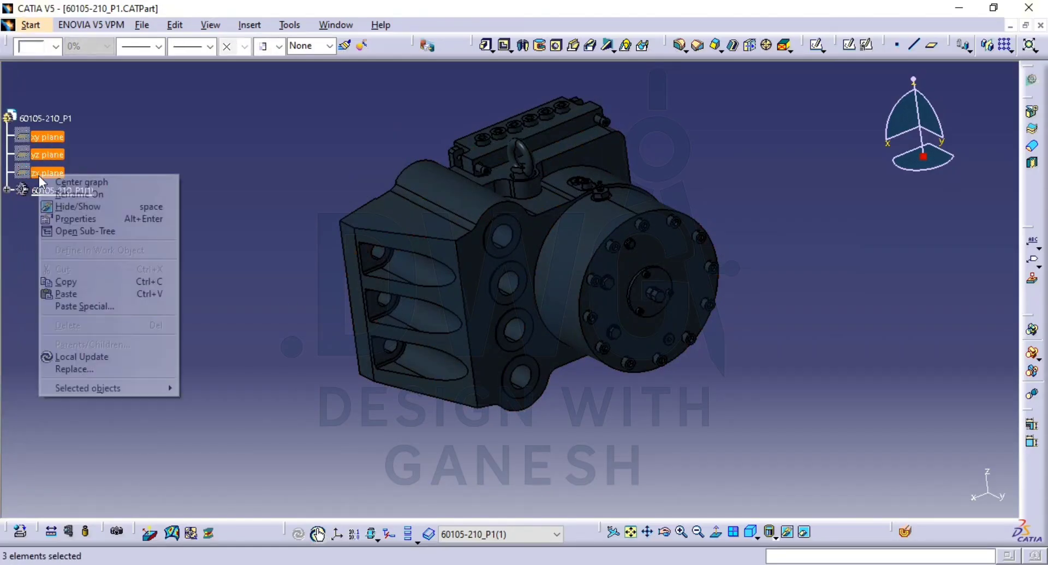
click(87, 207)
Examine the part against its origin planes and highlight the imported solid inside body 60105-210_P1(1)
middle_drag(409, 330, 355, 316)
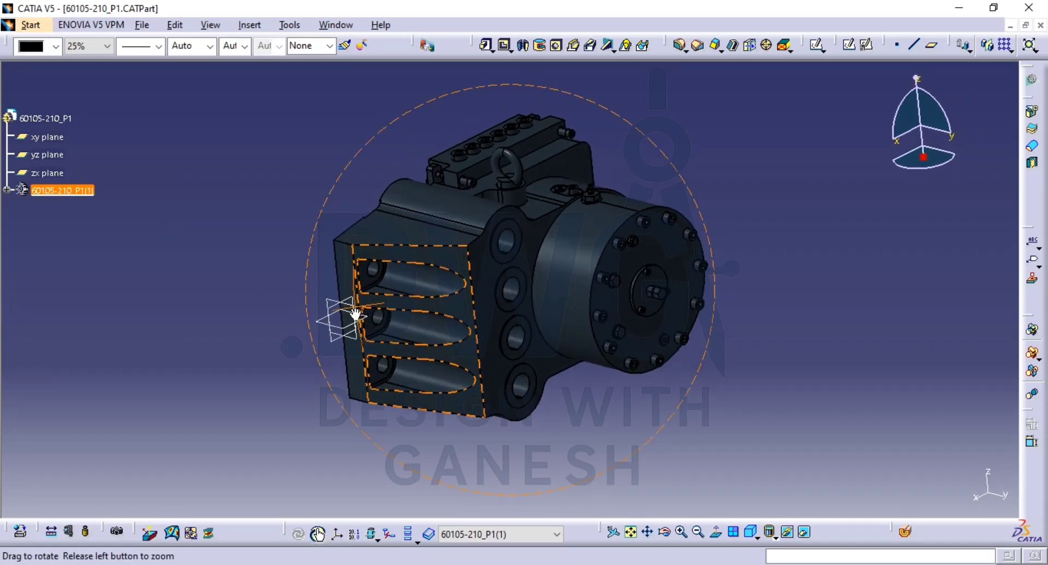
middle_drag(425, 313, 566, 296)
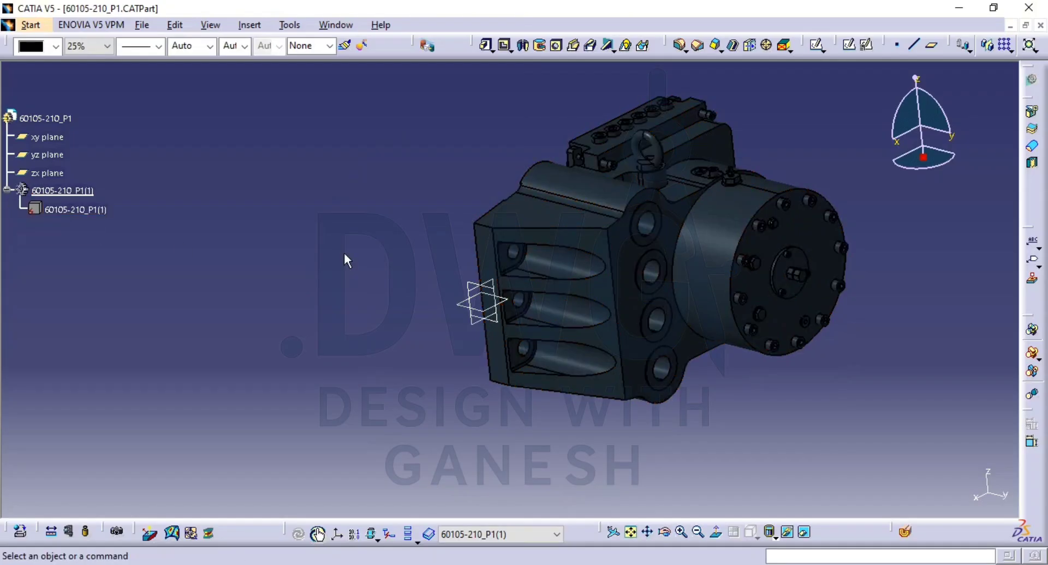
middle_drag(461, 273, 448, 322)
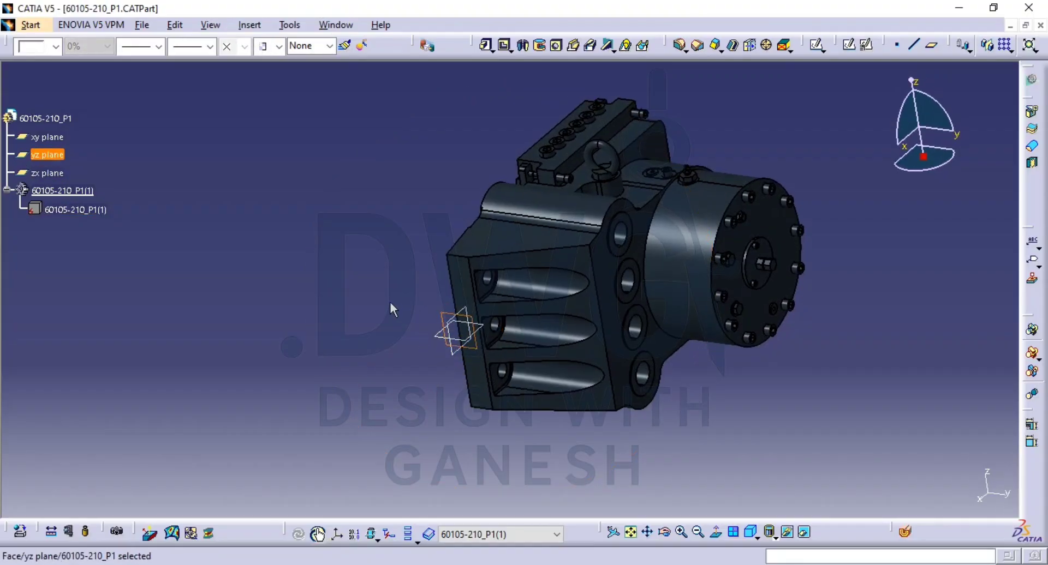
click(211, 226)
click(82, 210)
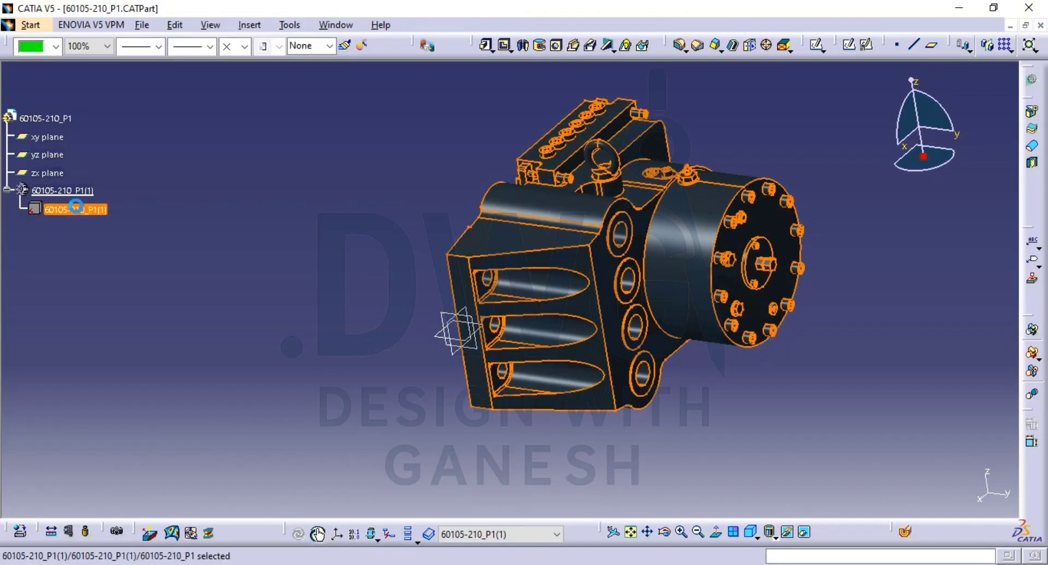
key(Delete)
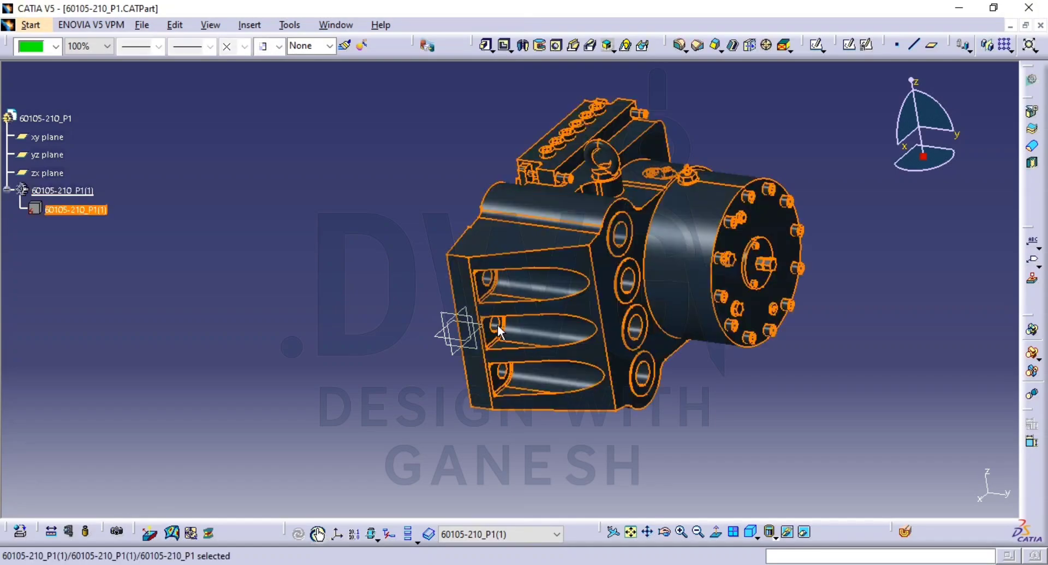
click(732, 424)
middle_drag(657, 300, 446, 388)
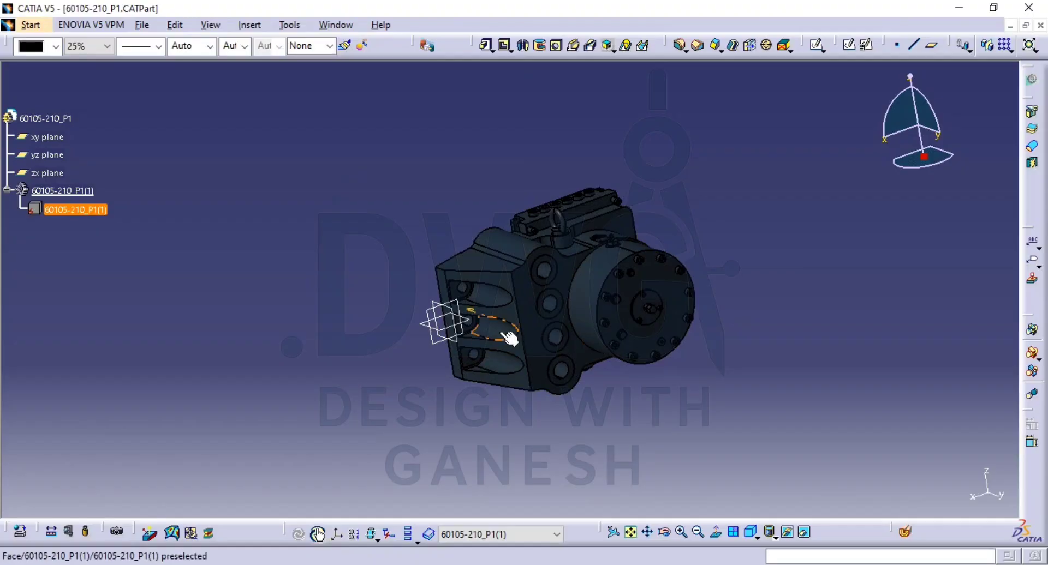
middle_drag(585, 294, 437, 317)
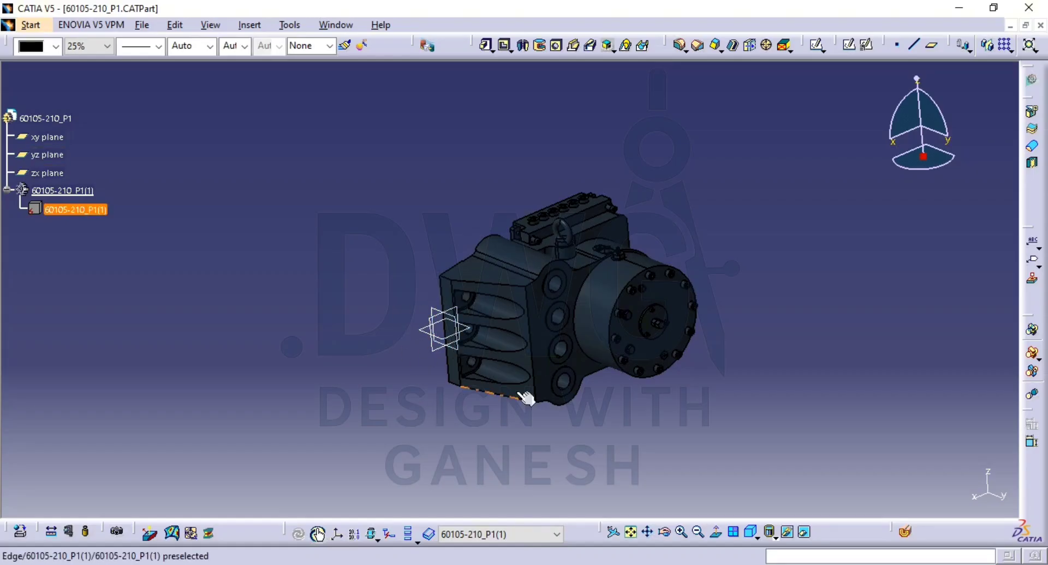
middle_drag(566, 311, 568, 304)
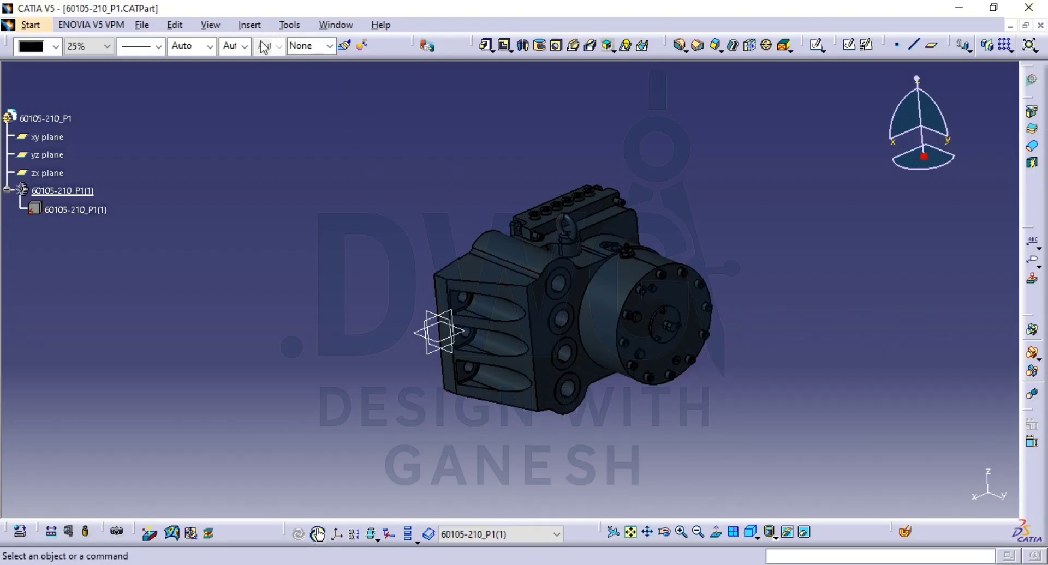
click(251, 25)
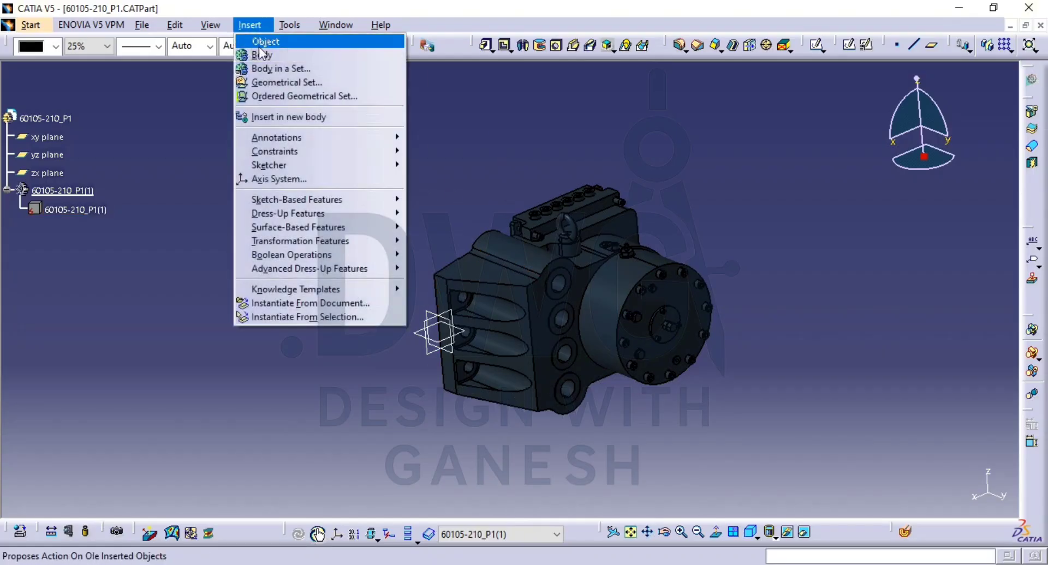
click(286, 178)
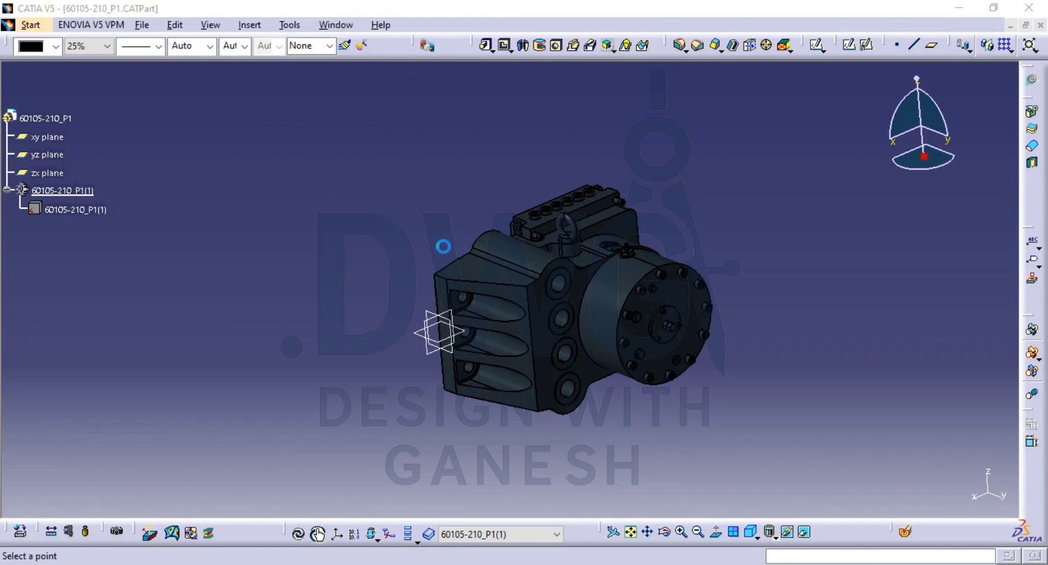
click(447, 391)
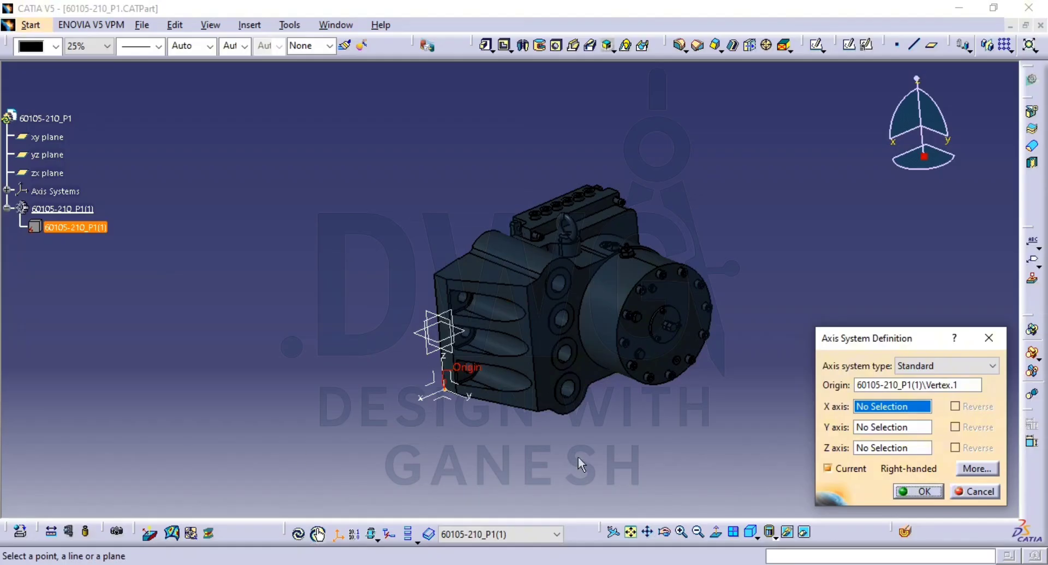
click(978, 492)
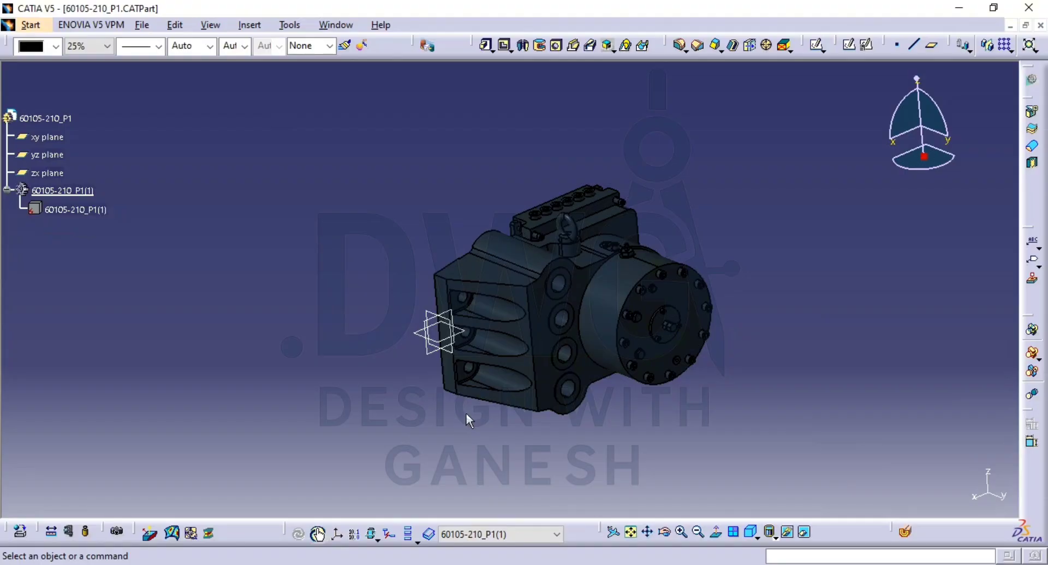
Create a positioned sketch on the zx plane of the part
middle_drag(622, 355, 604, 381)
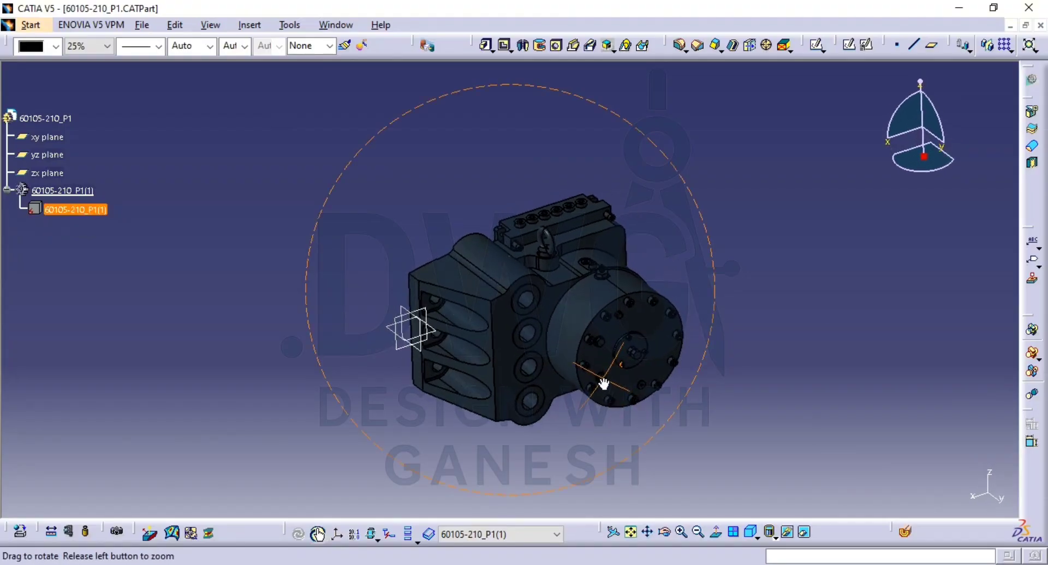
middle_drag(697, 330, 524, 202)
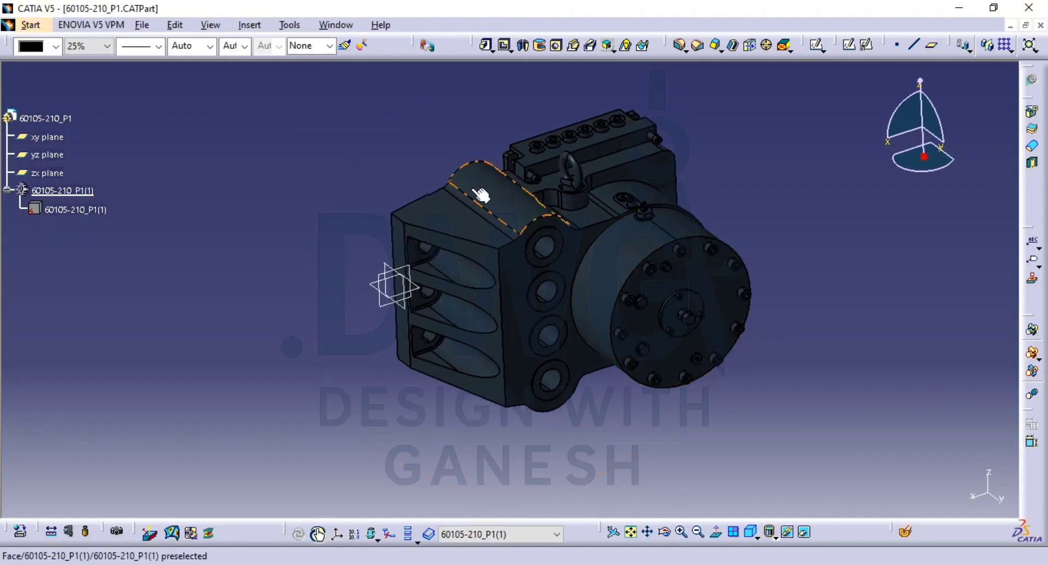
middle_drag(621, 341, 650, 411)
middle_drag(845, 275, 830, 228)
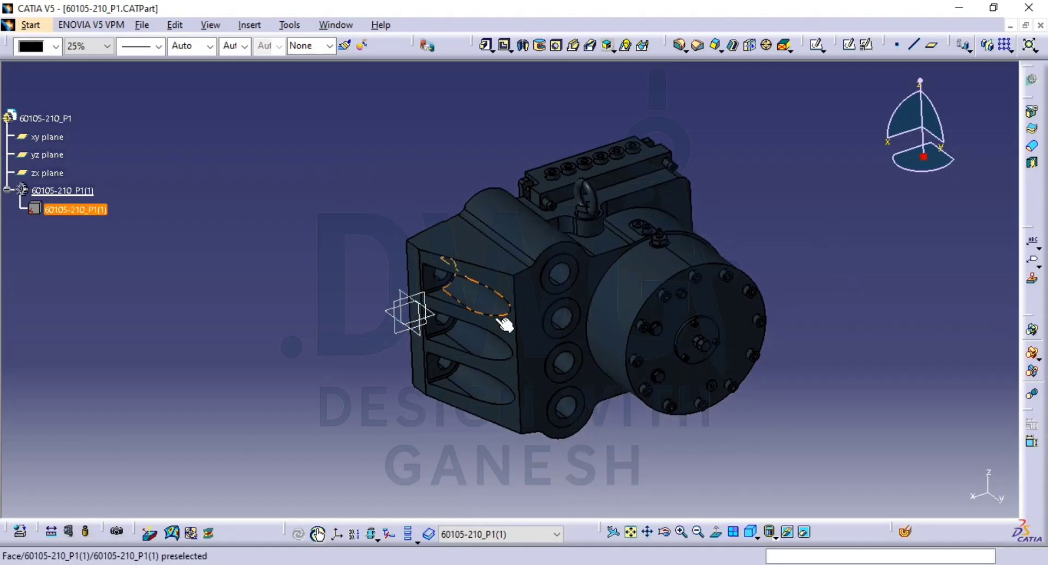
middle_drag(468, 435, 562, 365)
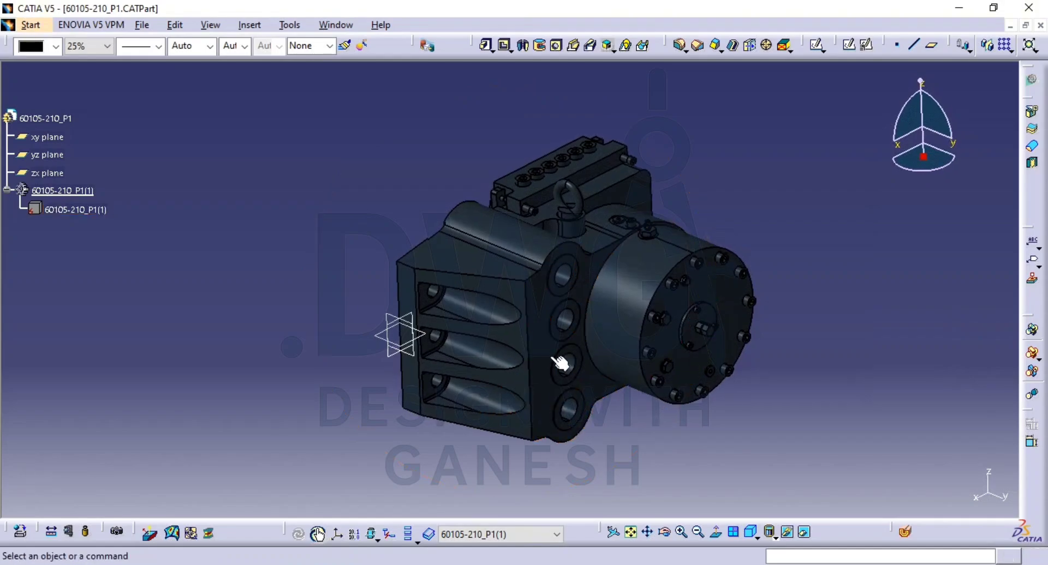
click(866, 46)
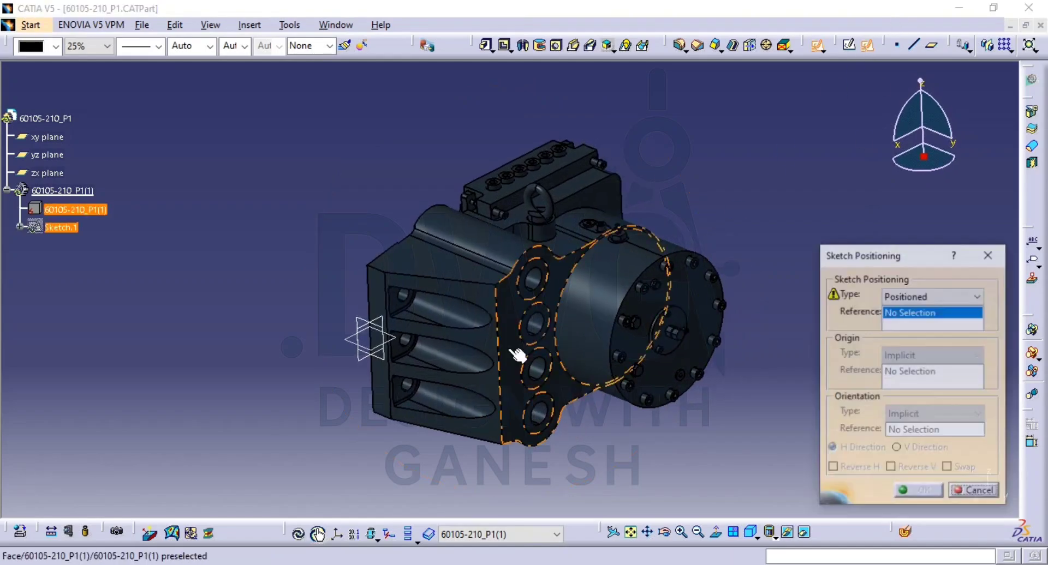
click(984, 491)
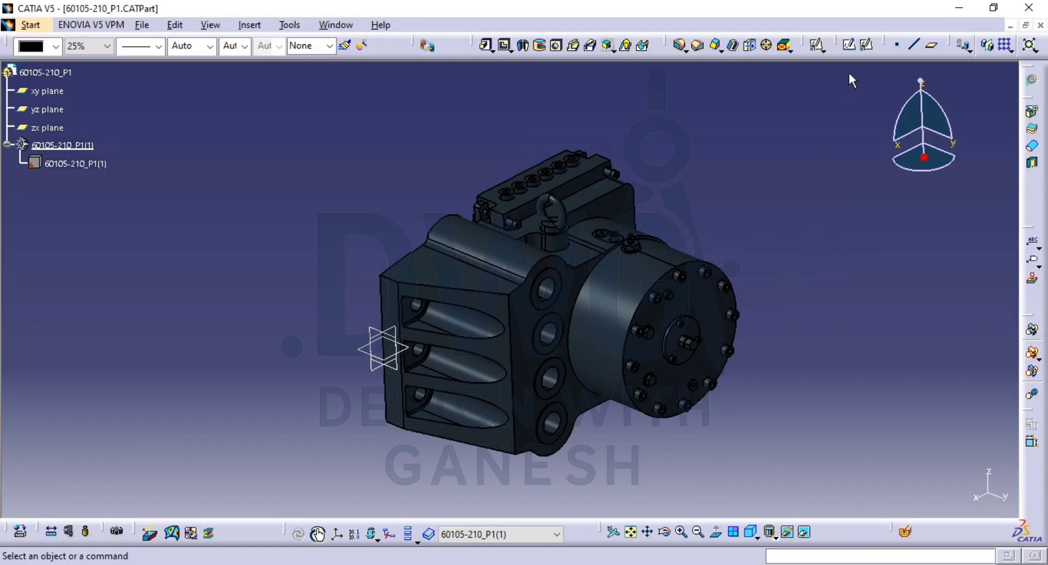
click(866, 44)
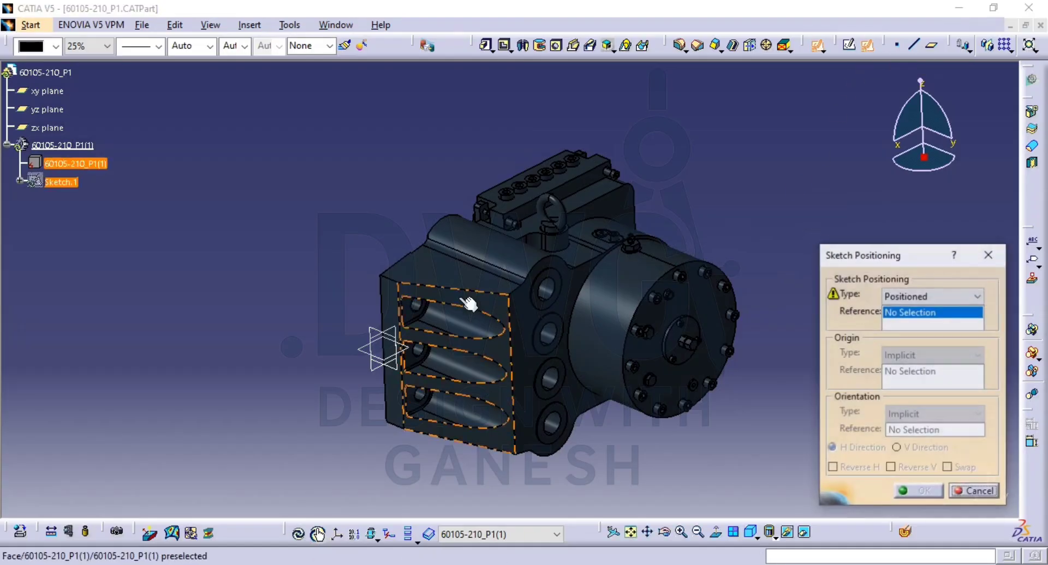
click(404, 333)
middle_drag(404, 334, 375, 287)
click(919, 493)
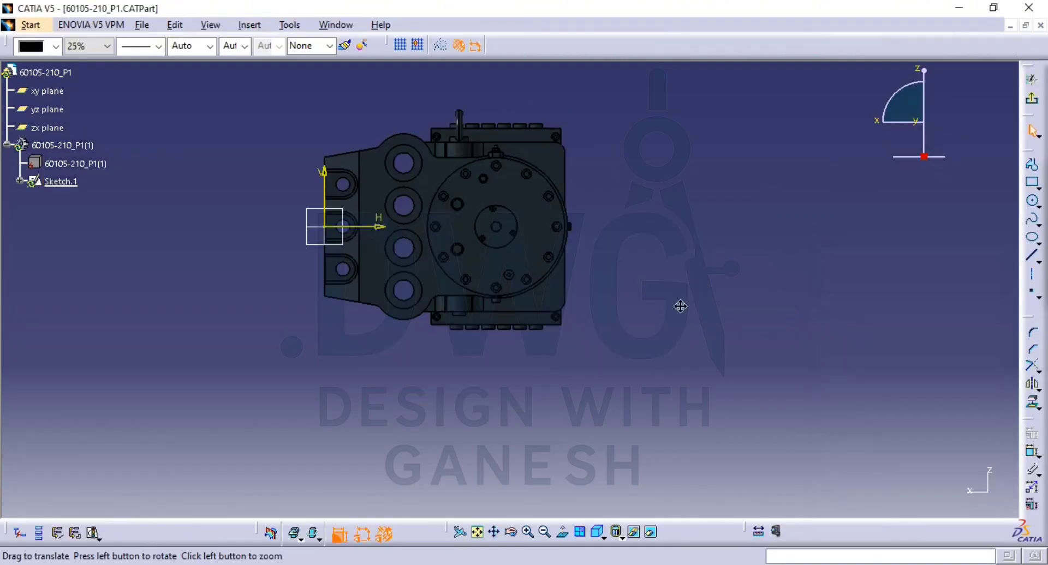
Project the housing's straight end edge, both adjoining sloped edges and the lower boss arc onto the sketch plane
mouse_move(681, 306)
middle_down()
mouse_move(798, 356)
mouse_move(792, 306)
middle_up()
click(797, 355)
middle_drag(783, 326, 763, 374)
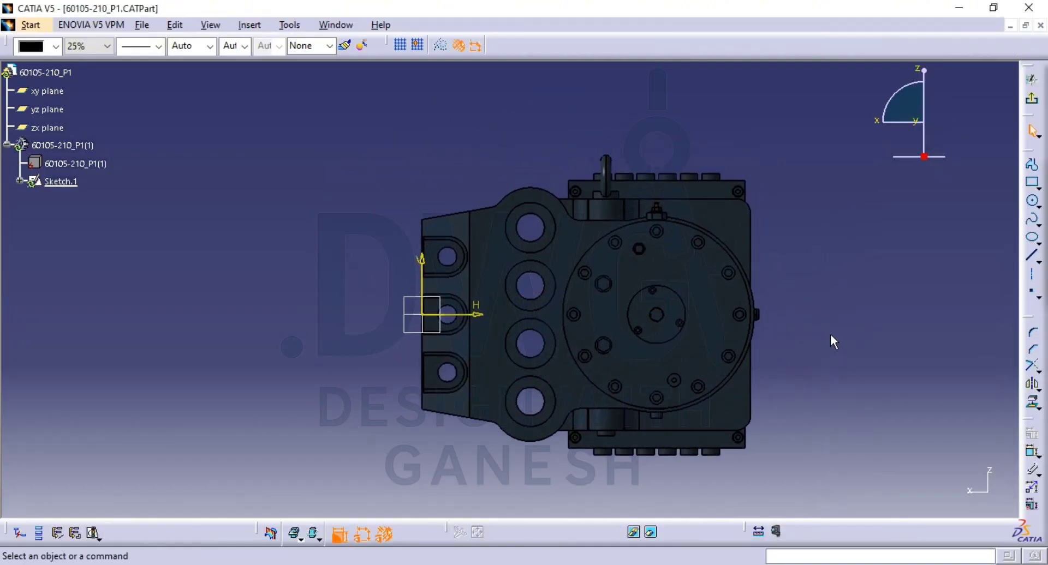
click(1033, 405)
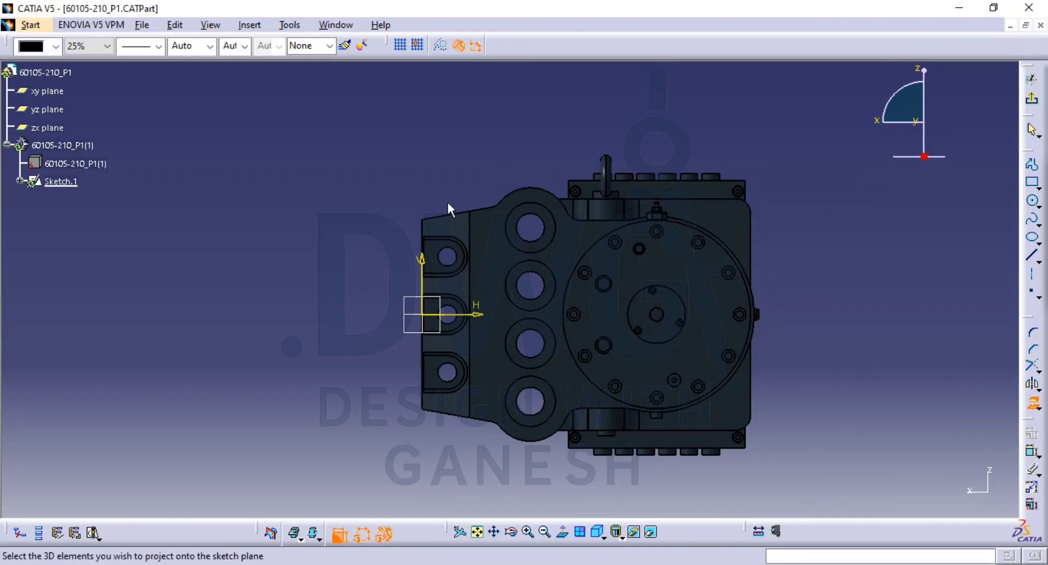
click(424, 231)
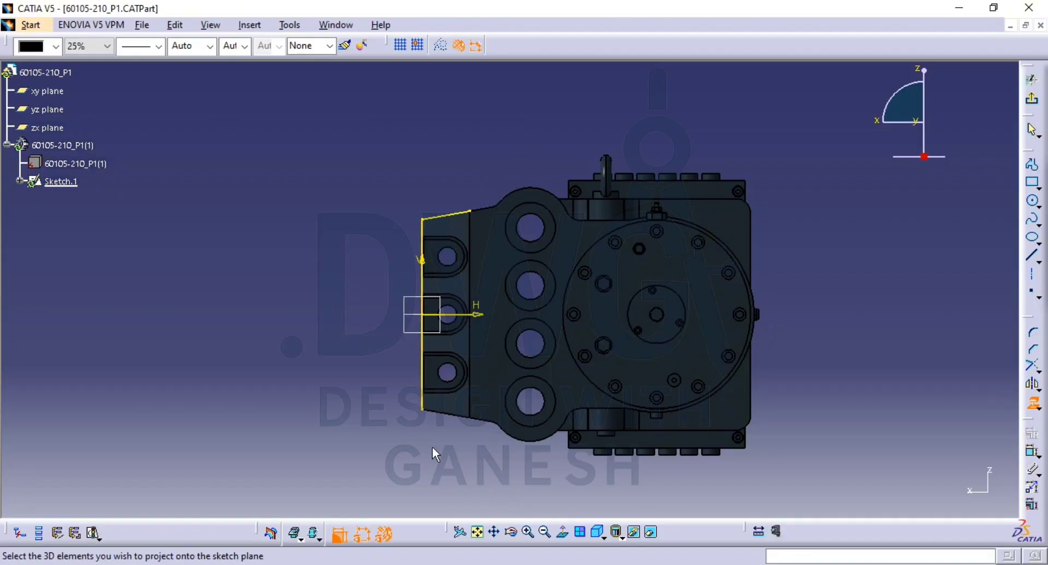
click(465, 421)
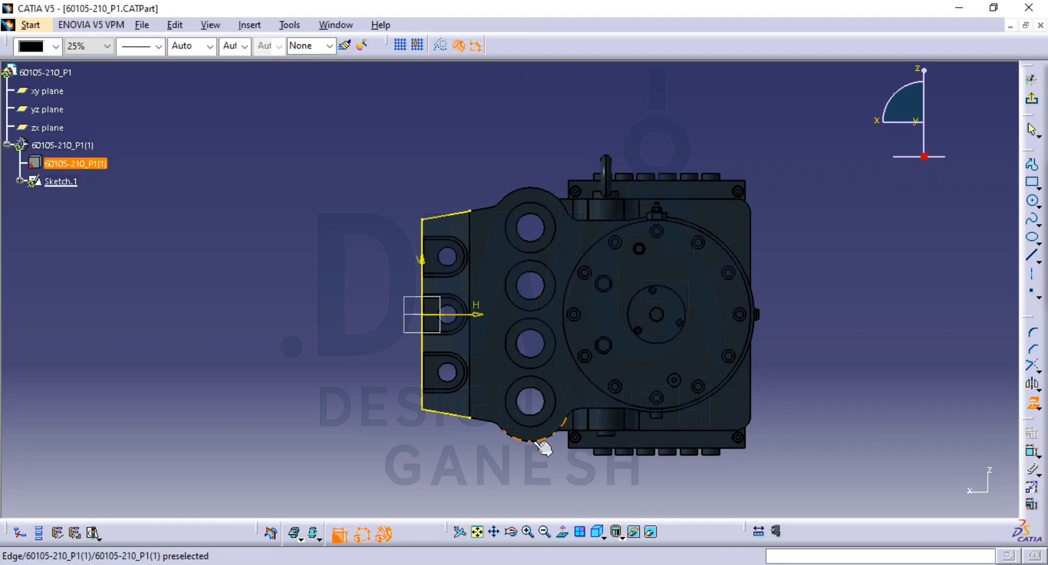
click(533, 441)
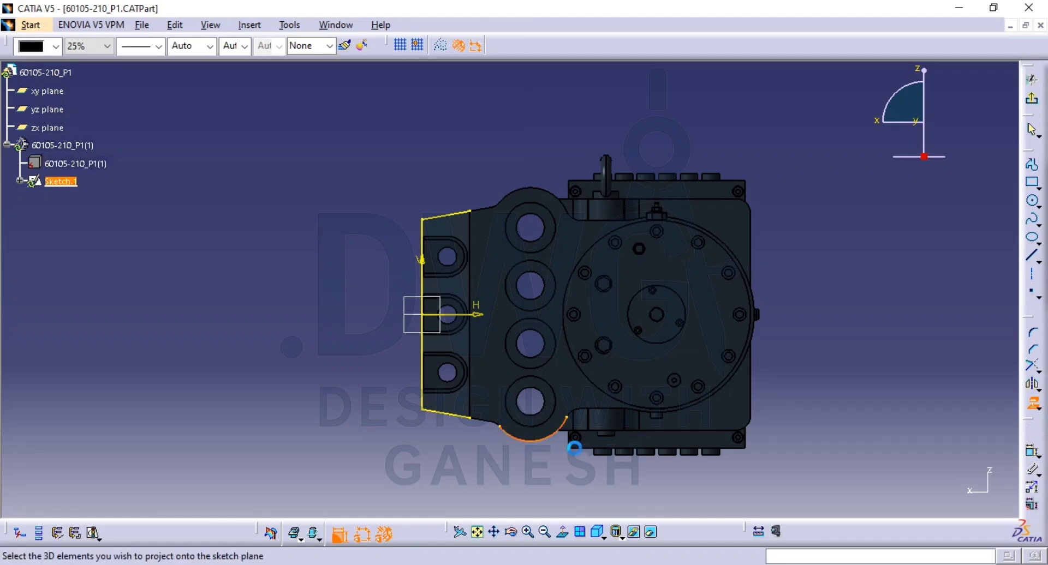
Project the large cylinder arc, the two short horizontal edges beside it and the upper boss arc into the sketch
click(758, 347)
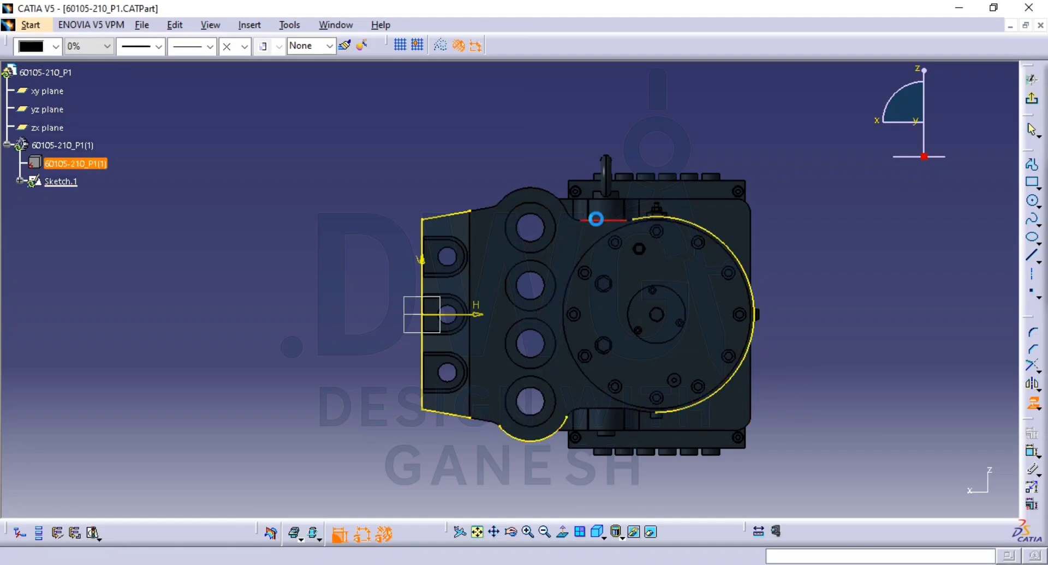
click(599, 219)
click(598, 406)
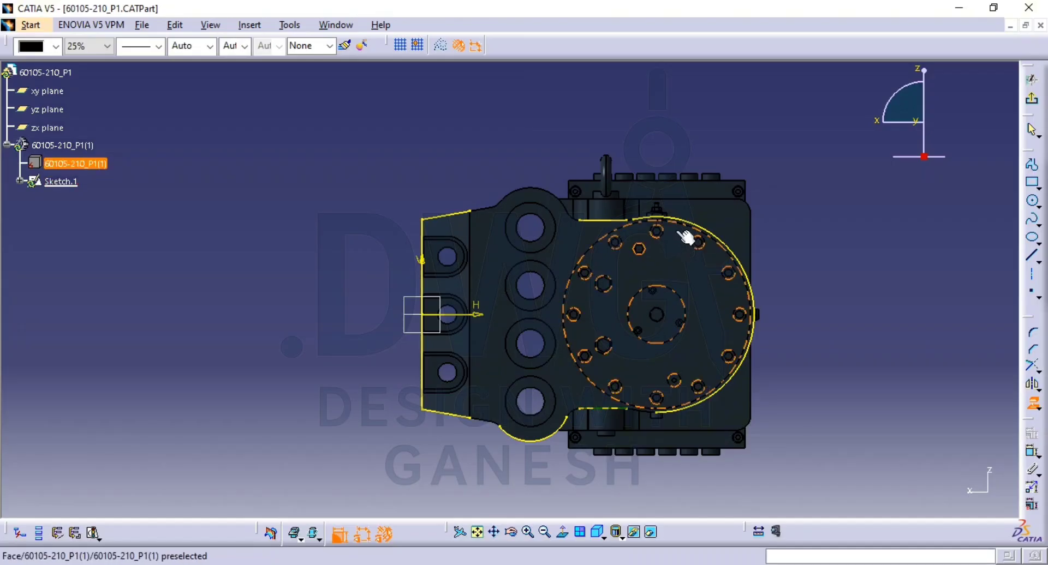
click(531, 187)
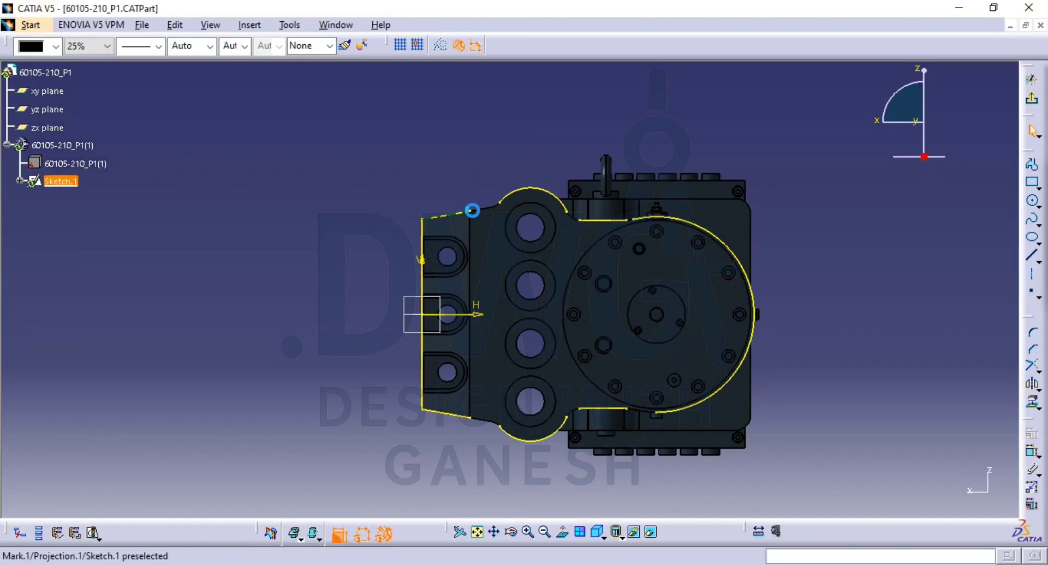
key(Escape)
middle_drag(857, 277, 836, 263)
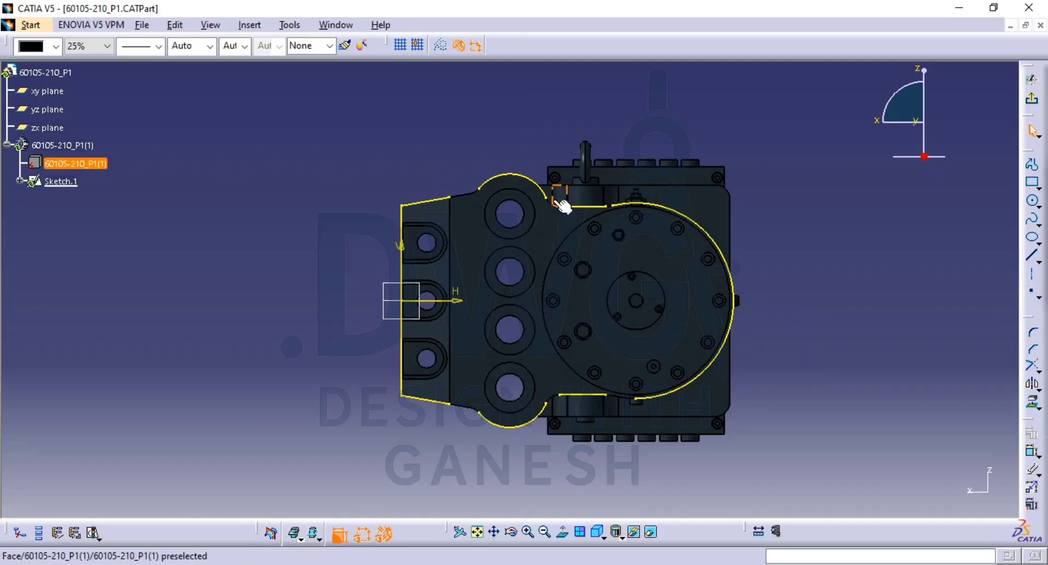
Exit the sketch and isolate Sketch.1 from the solid it was projected from
click(1032, 86)
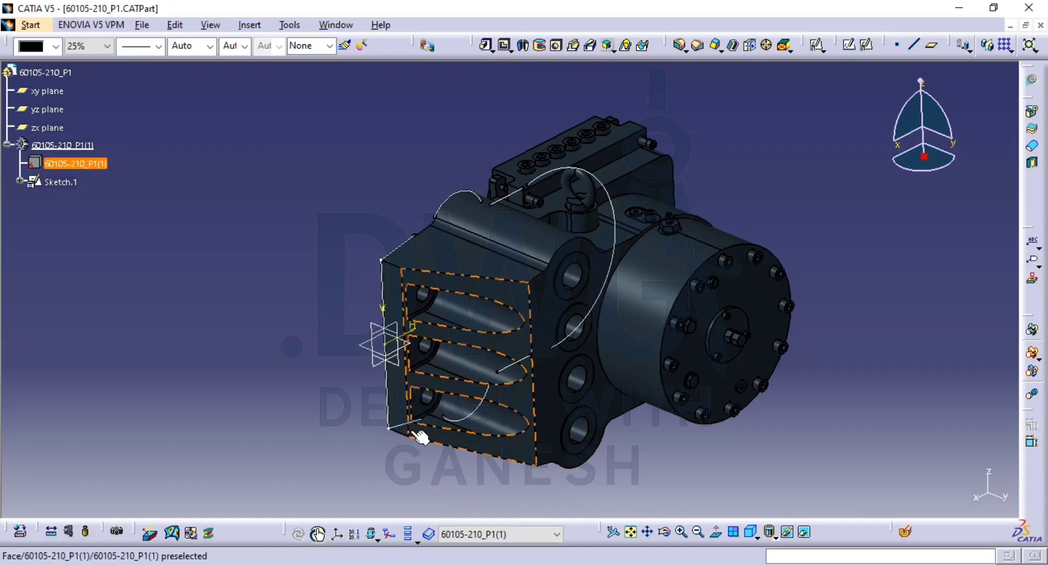
middle_drag(497, 431, 510, 398)
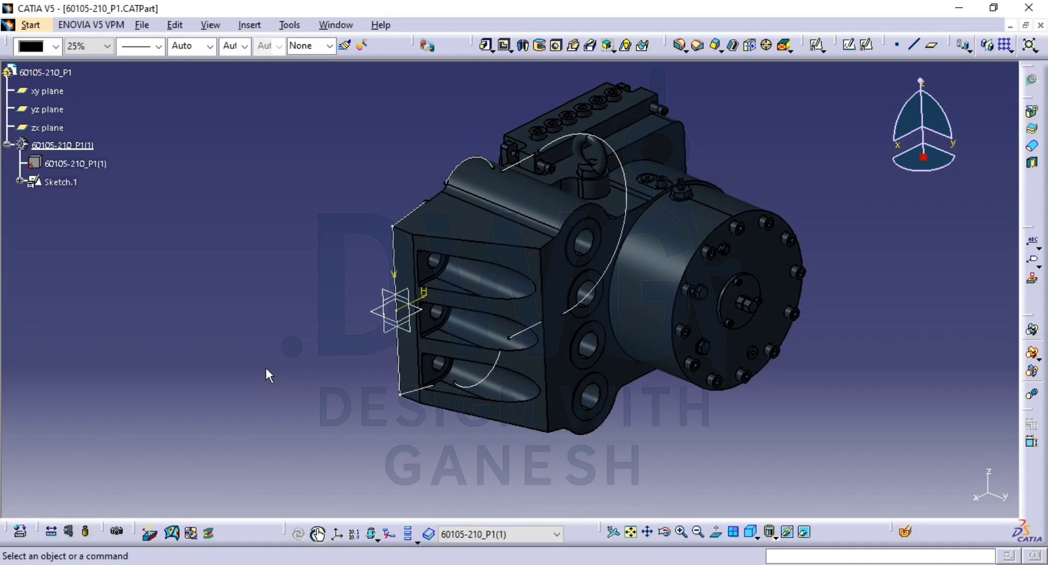
right_click(60, 181)
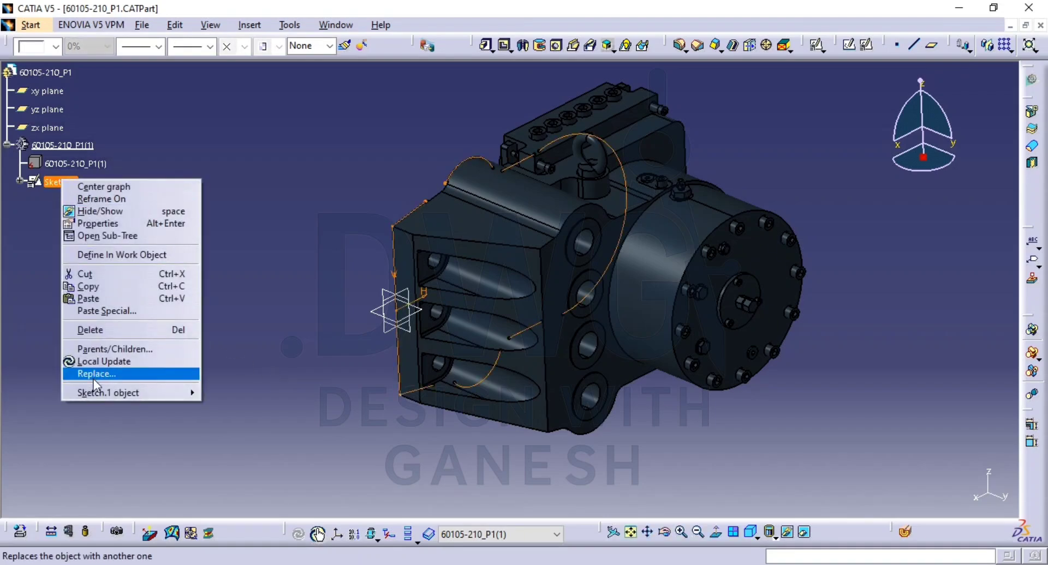
mouse_move(102, 389)
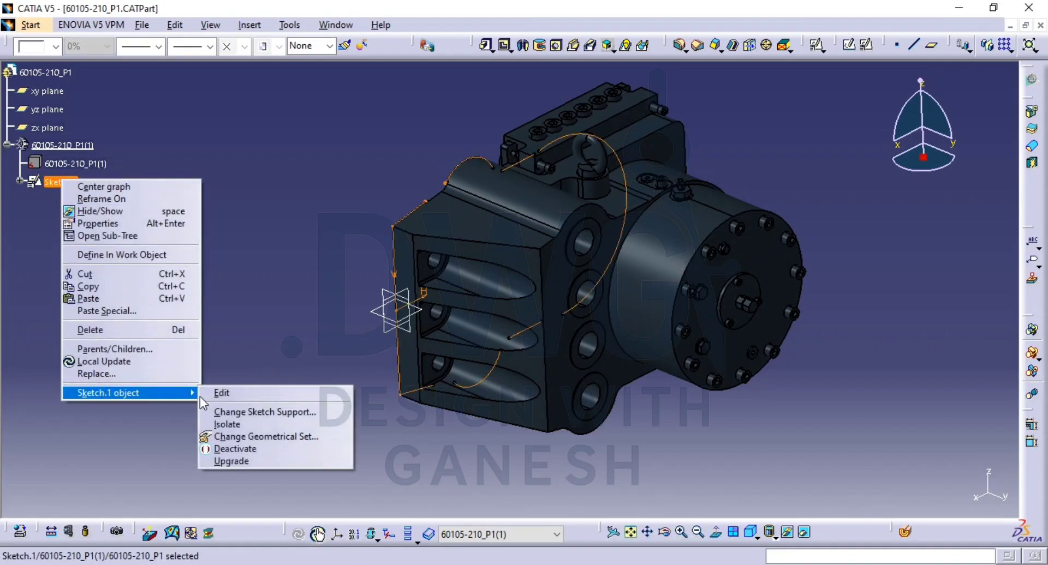
click(247, 426)
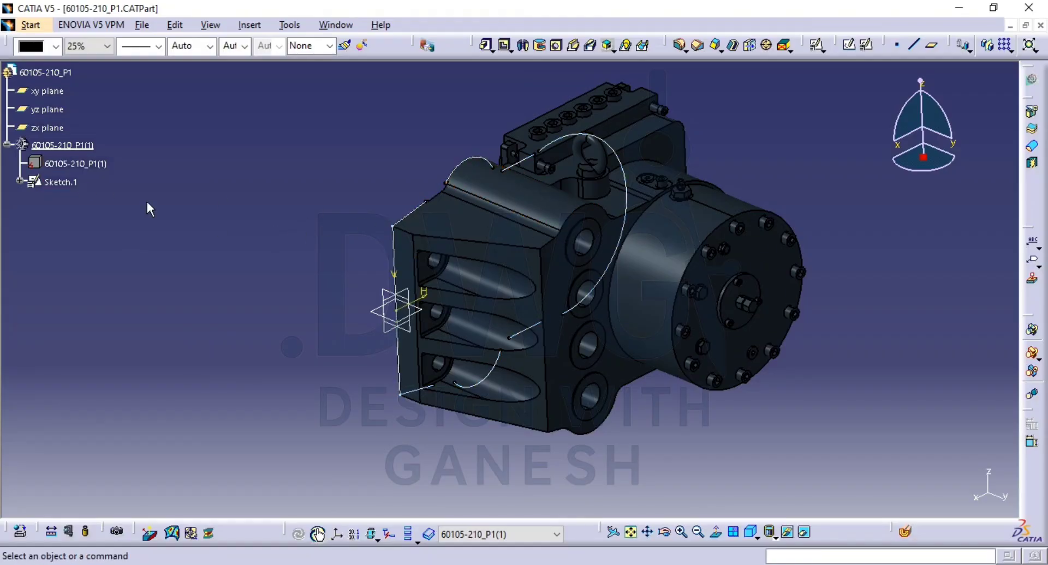
Reopen the isolated Sketch.1 for editing
click(57, 181)
double_click(58, 182)
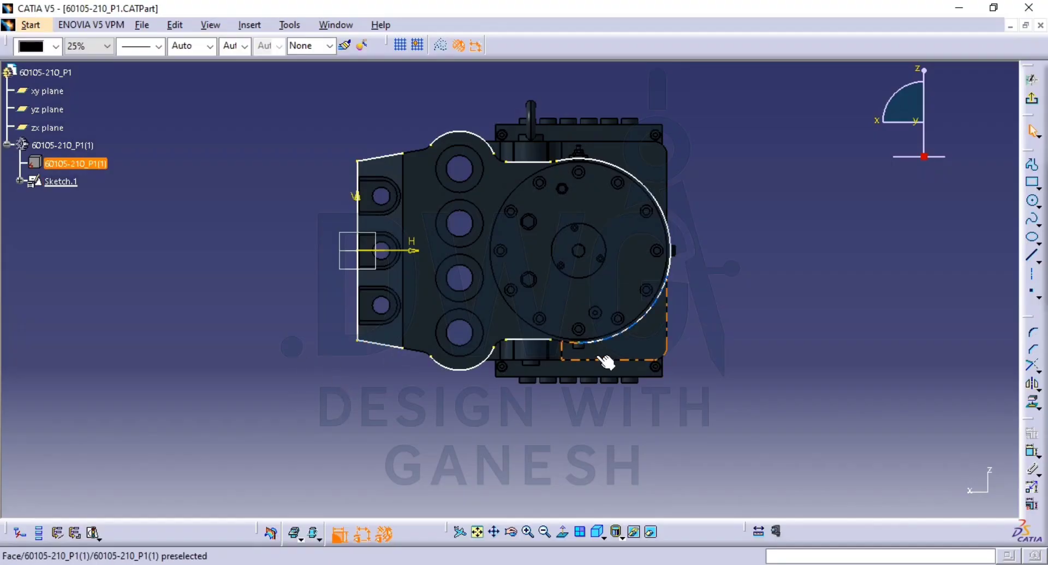
middle_drag(614, 366, 794, 371)
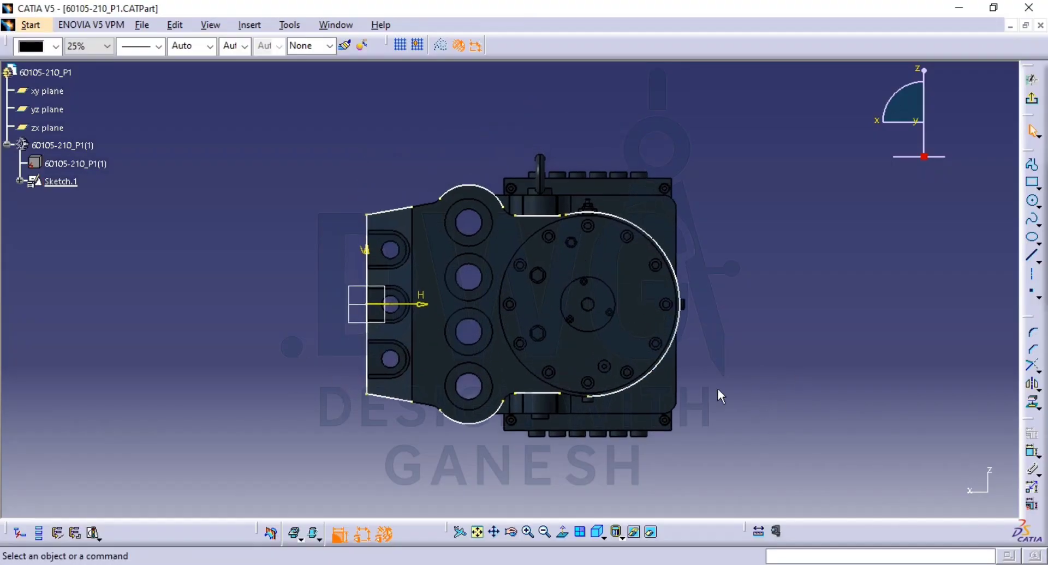
middle_drag(659, 310, 515, 432)
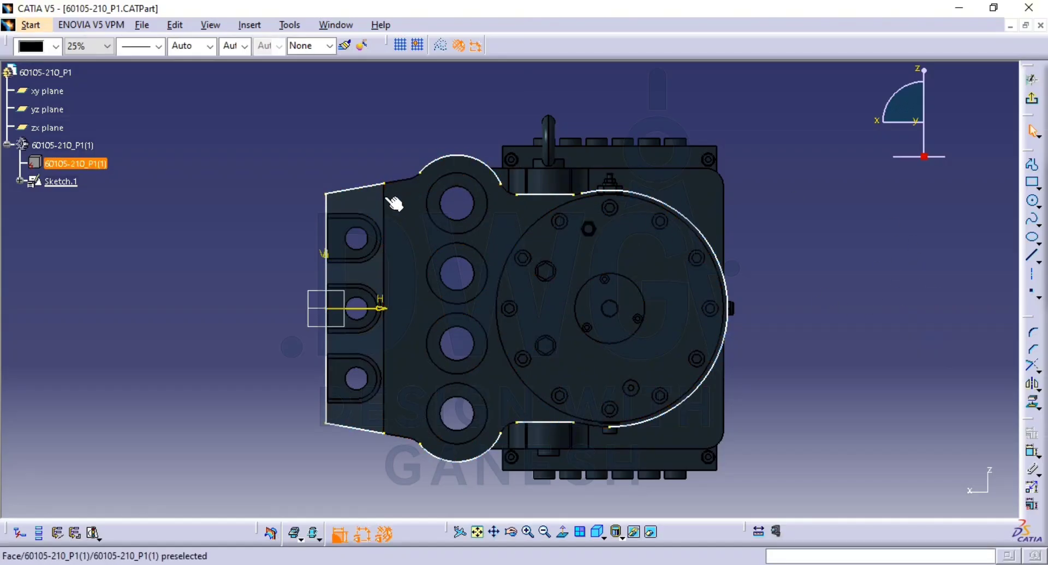
Trim the upper sloped line and the upper boss arc to meet at a corner
click(1031, 371)
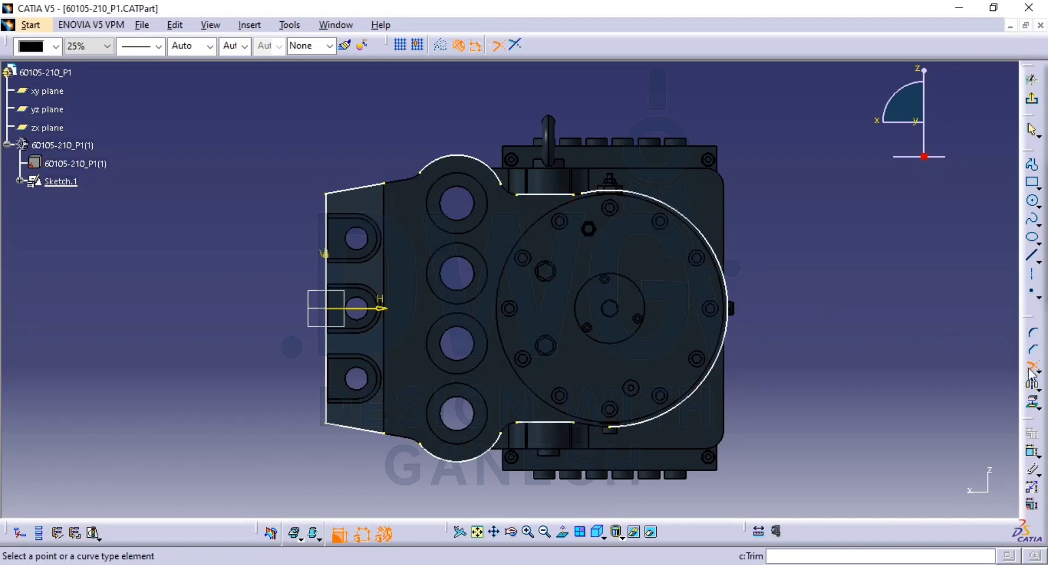
click(516, 47)
click(366, 187)
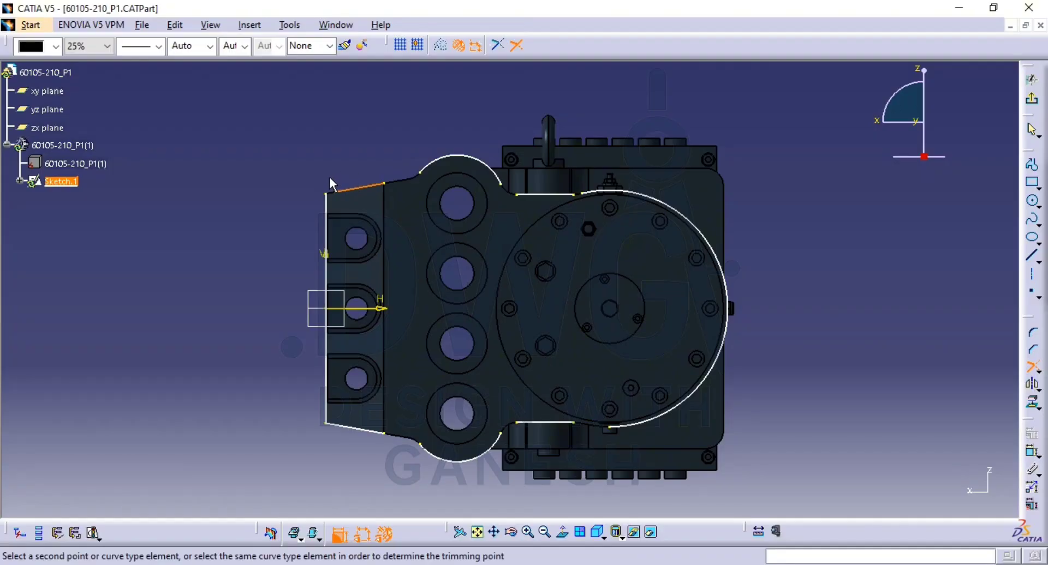
click(443, 166)
mouse_move(425, 199)
middle_down()
mouse_move(421, 155)
mouse_move(458, 311)
mouse_move(524, 215)
mouse_move(517, 191)
middle_up()
middle_drag(383, 192, 485, 296)
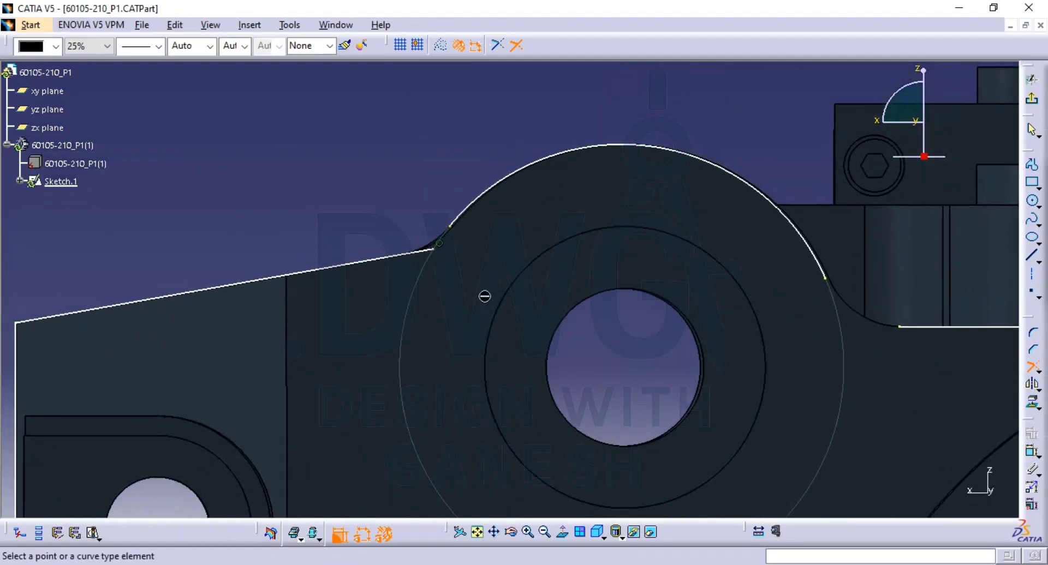
click(480, 211)
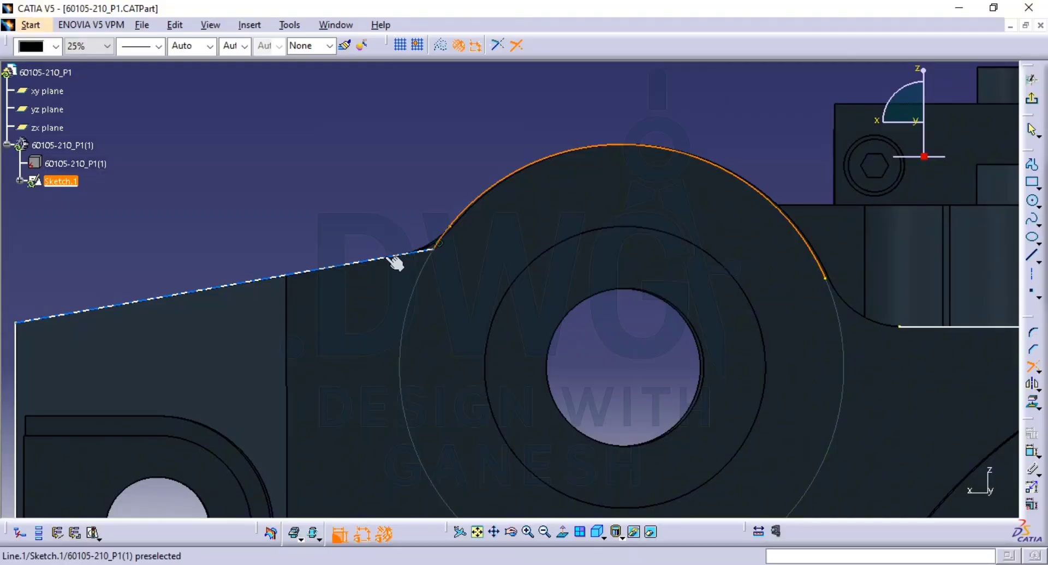
click(387, 258)
Trim the upper boss arc and the upper horizontal line to their intersection
middle_drag(737, 285, 650, 213)
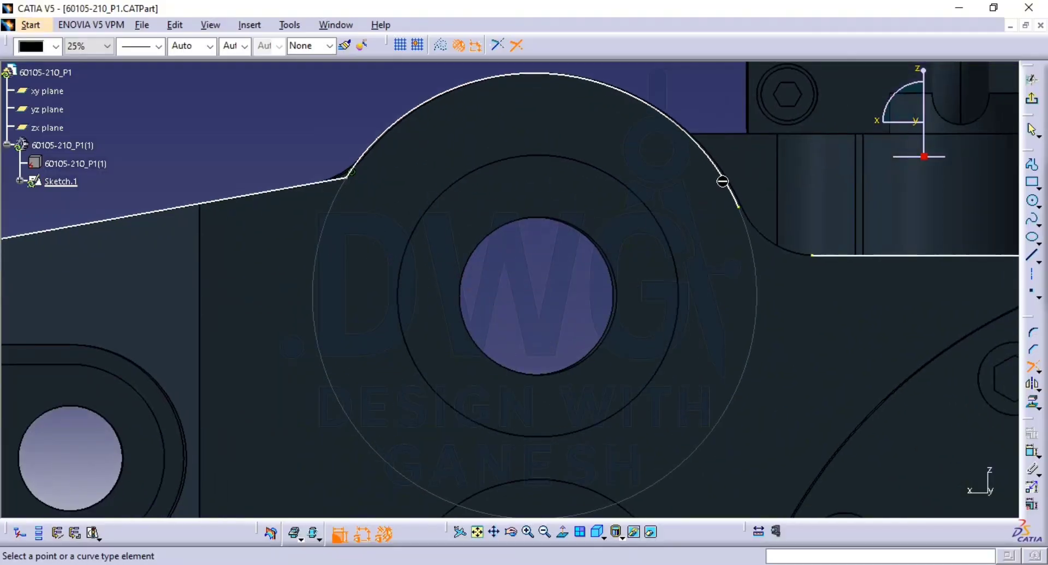
click(742, 207)
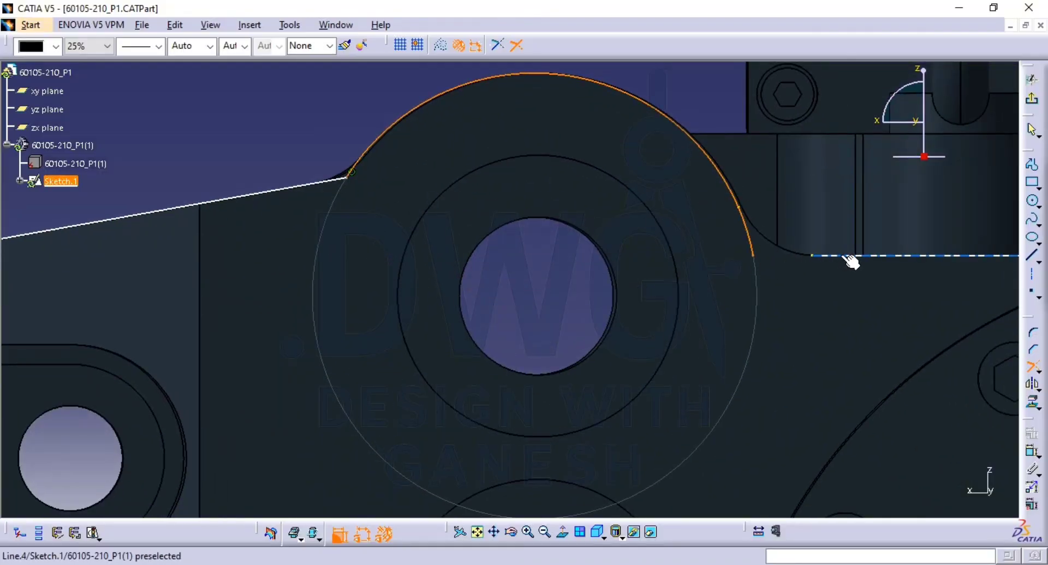
click(844, 257)
click(842, 256)
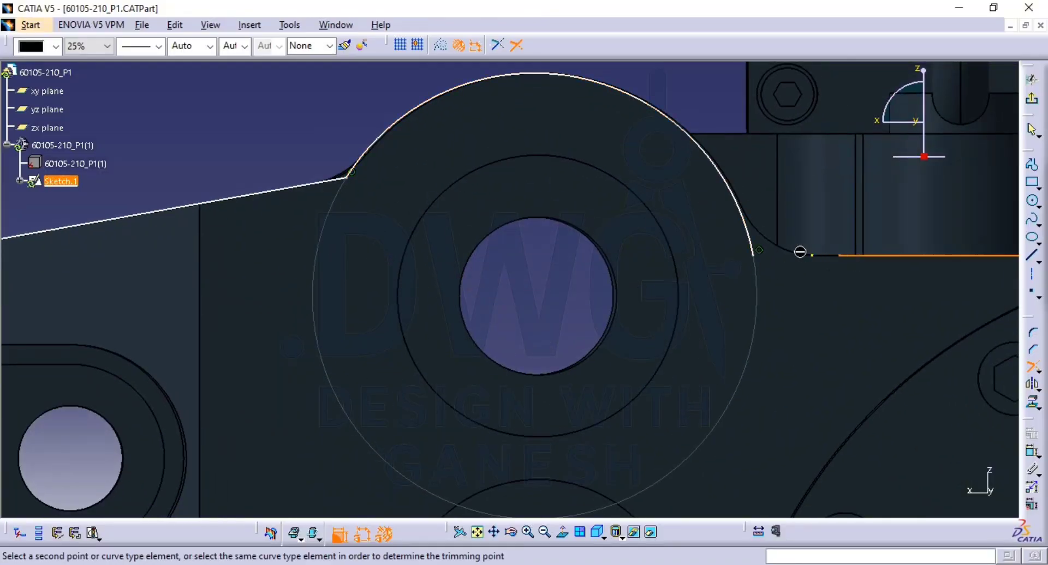
click(753, 222)
Trim the upper horizontal line and the large cylinder arc to join where they meet
ctrl+middle_drag(800, 306, 800, 323)
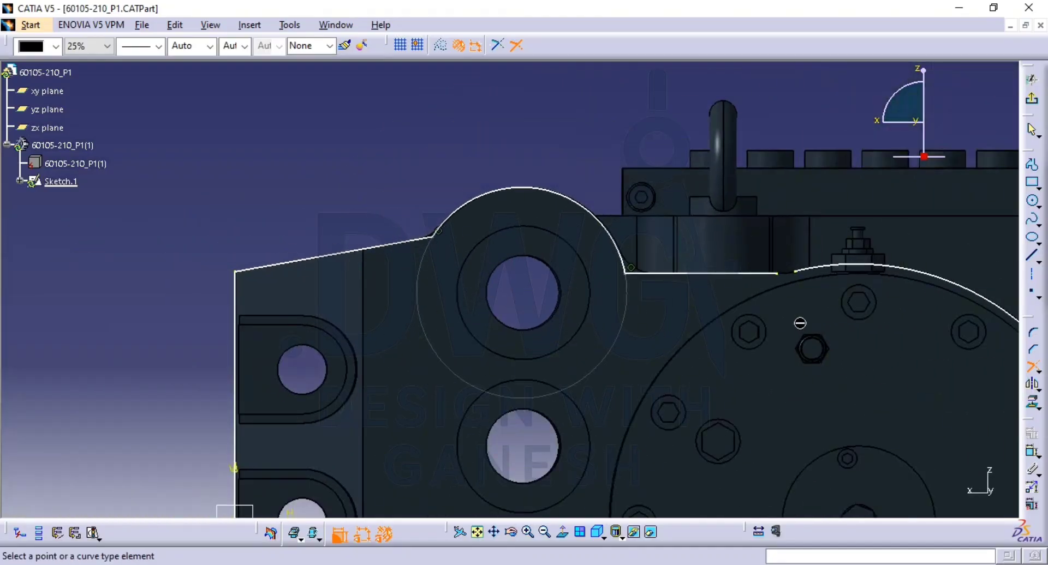
click(770, 273)
click(814, 270)
click(817, 272)
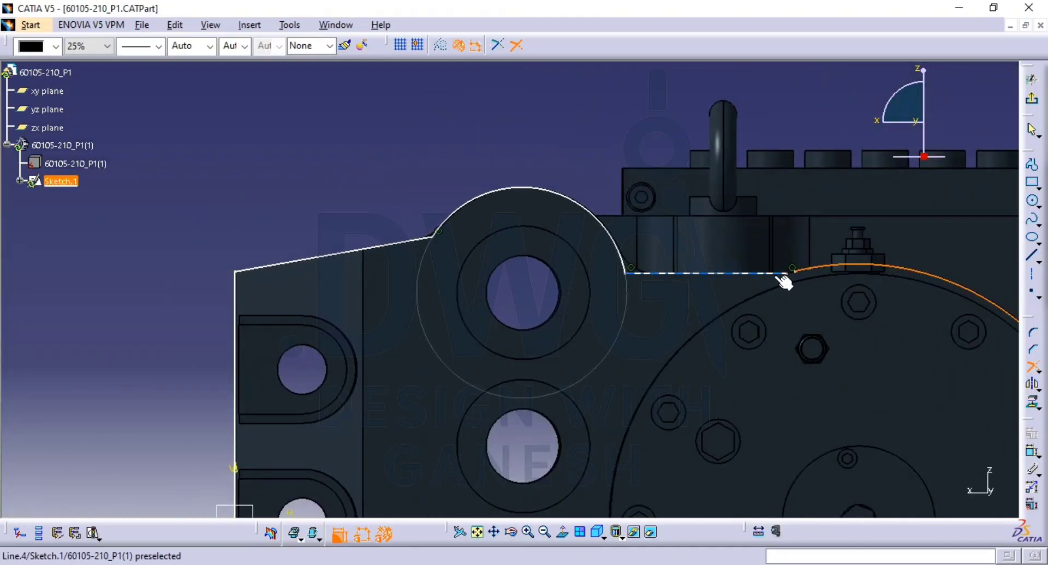
click(766, 276)
Trim the lower horizontal line and the large cylinder arc to join at their intersection nearer the bosses
middle_drag(774, 287, 547, 229)
middle_drag(691, 250, 761, 99)
middle_drag(679, 227, 681, 304)
middle_drag(605, 451, 648, 363)
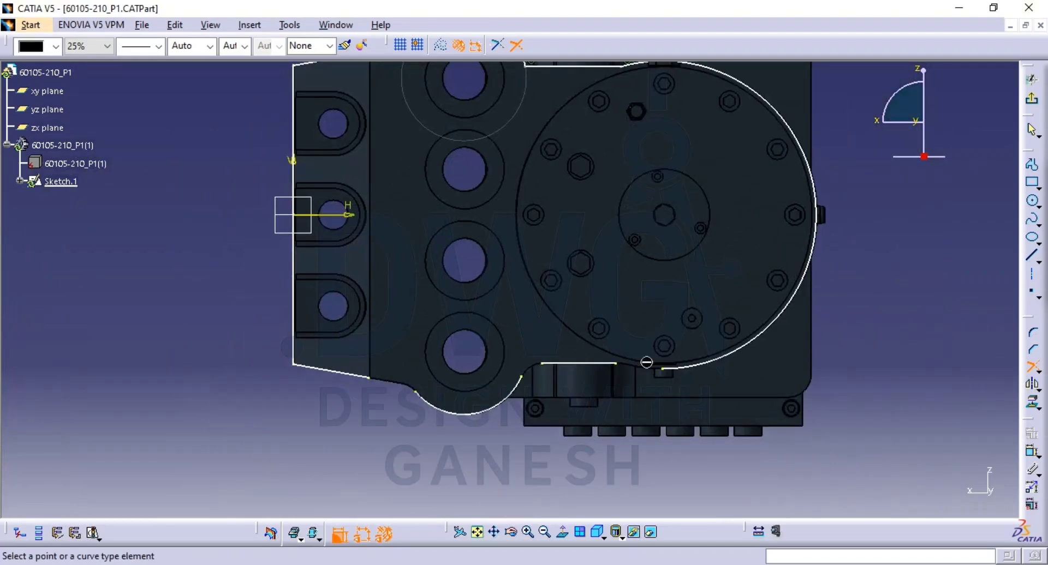
click(609, 365)
click(686, 371)
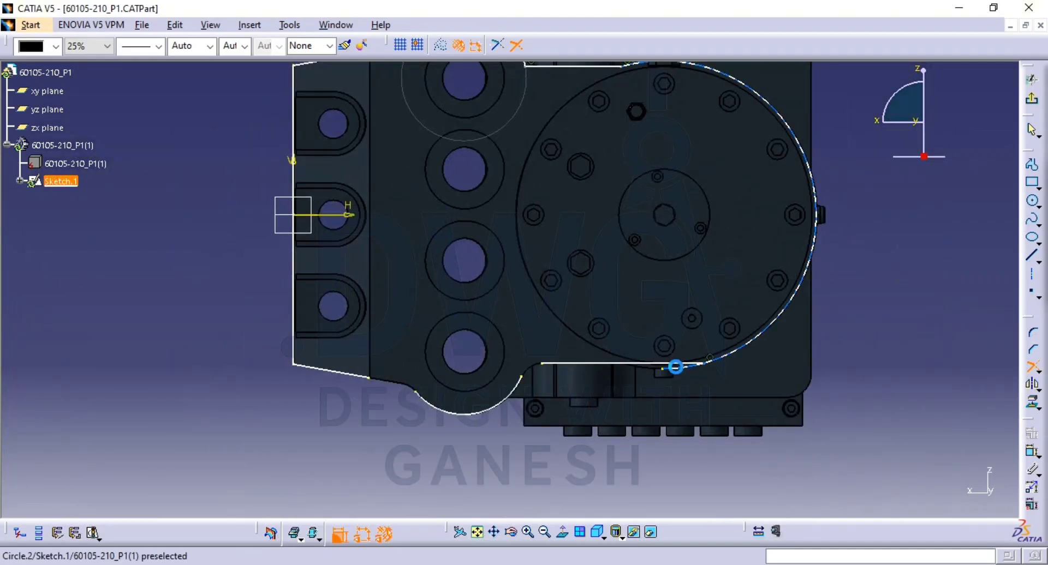
click(676, 371)
click(616, 364)
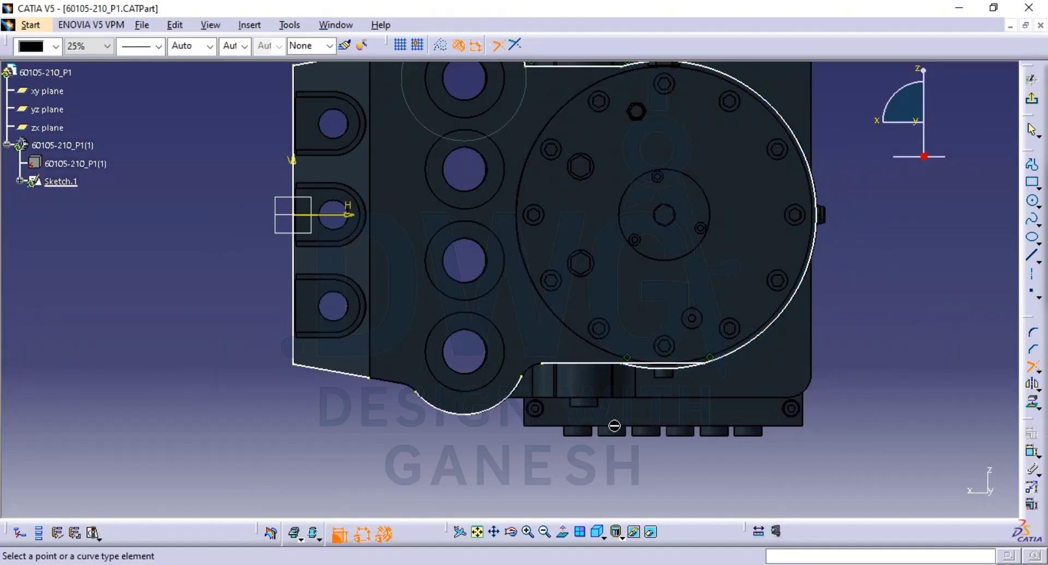
click(607, 364)
click(653, 371)
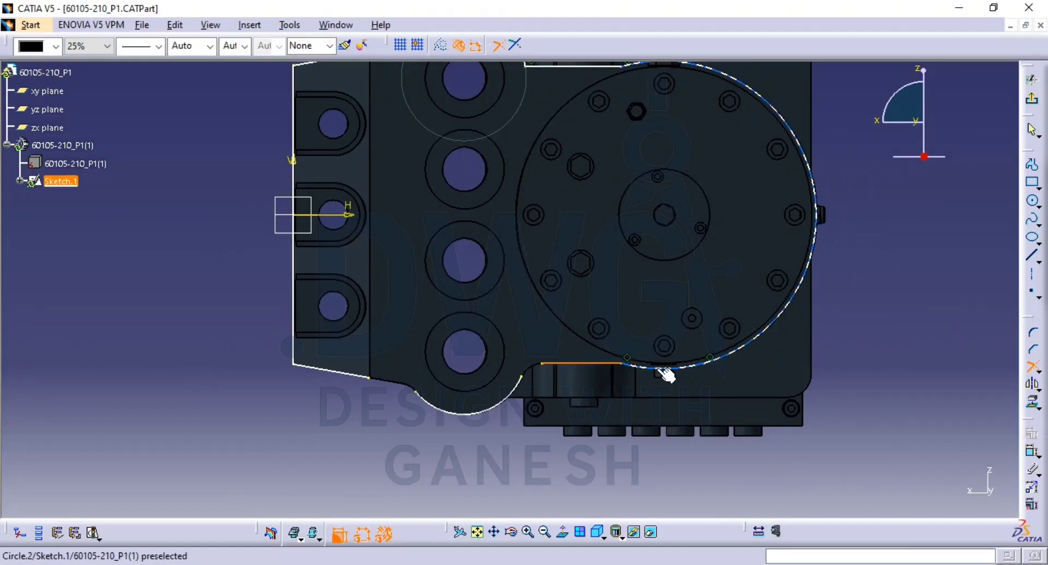
Trim the lower boss arc against the lower horizontal line and the lower sloped line to close the outline
middle_drag(563, 354, 617, 362)
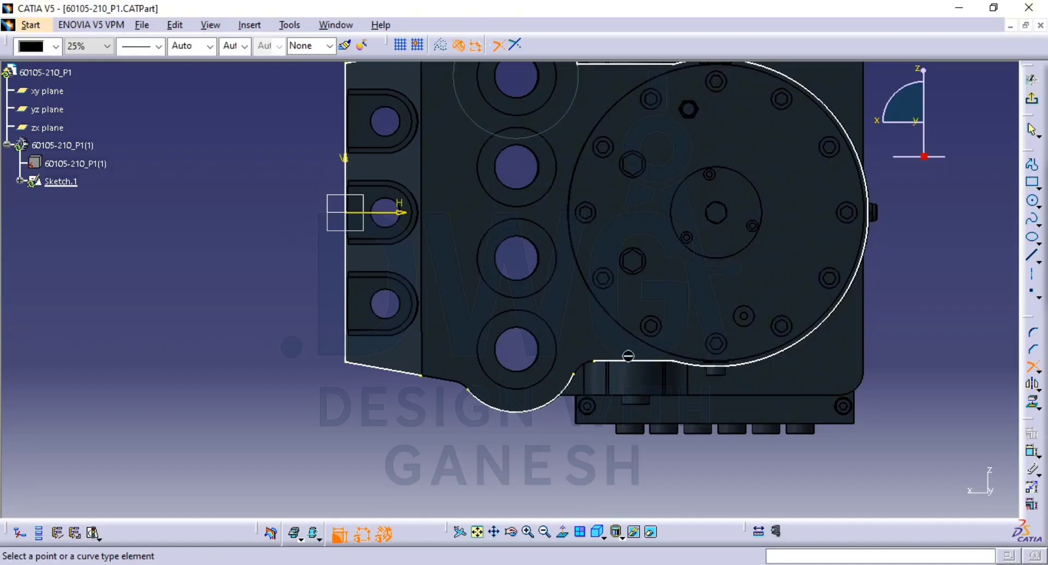
click(628, 358)
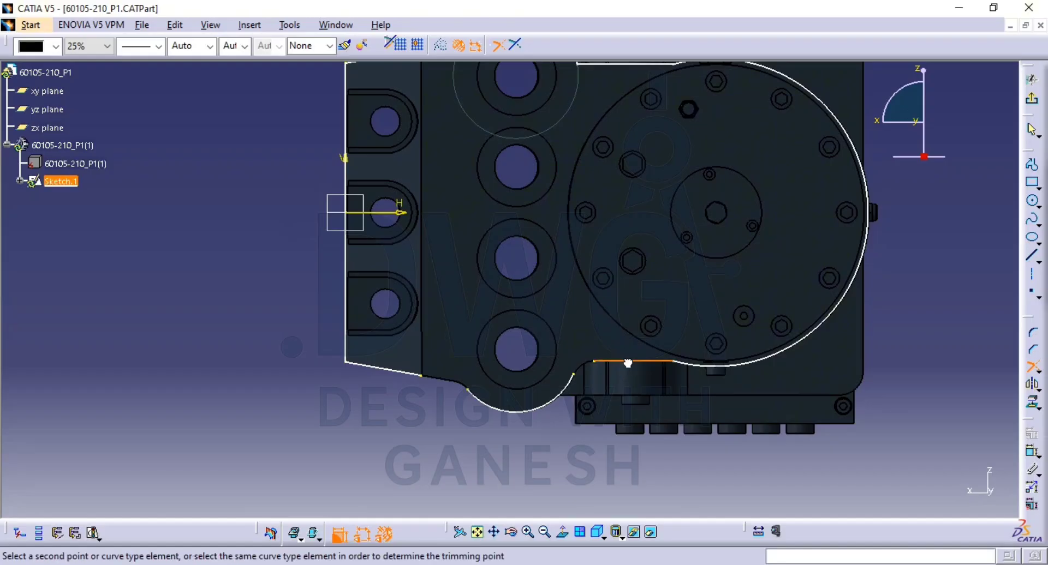
click(578, 373)
click(503, 411)
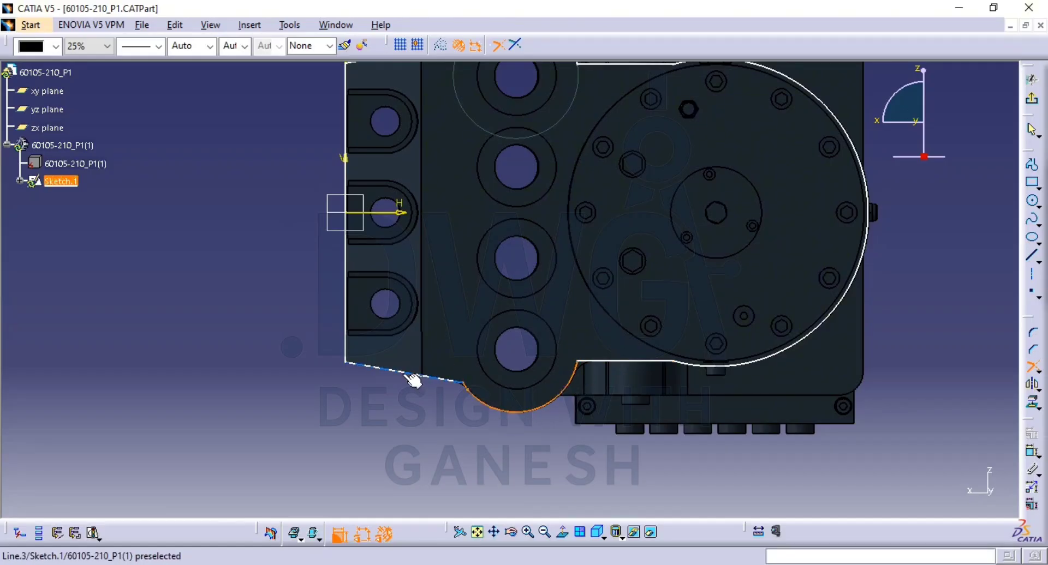
click(409, 377)
Constrain the outline's vertical end line onto the sketch's vertical axis
middle_drag(706, 285, 706, 321)
middle_drag(557, 256, 559, 322)
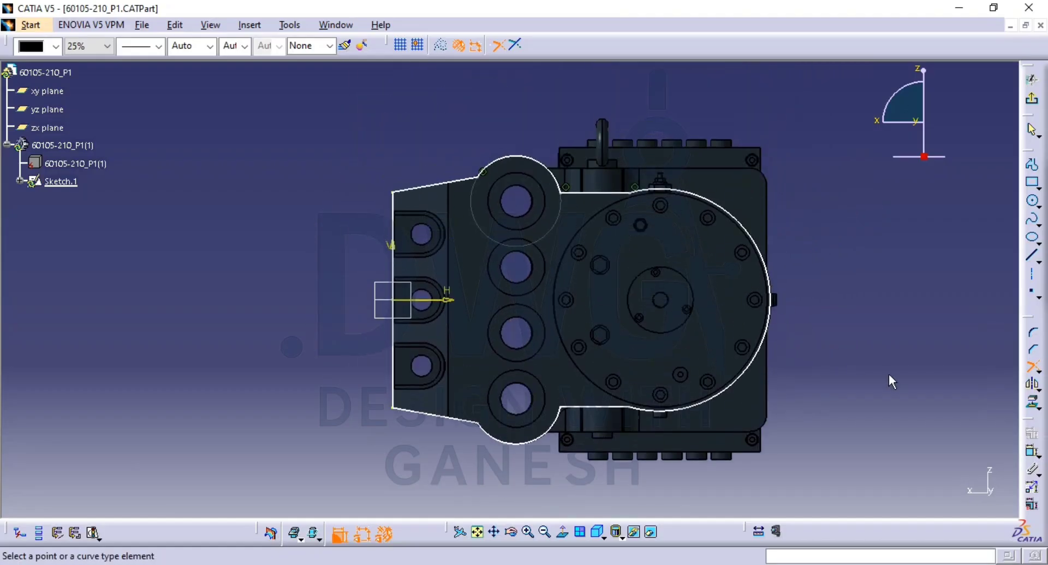
click(1031, 452)
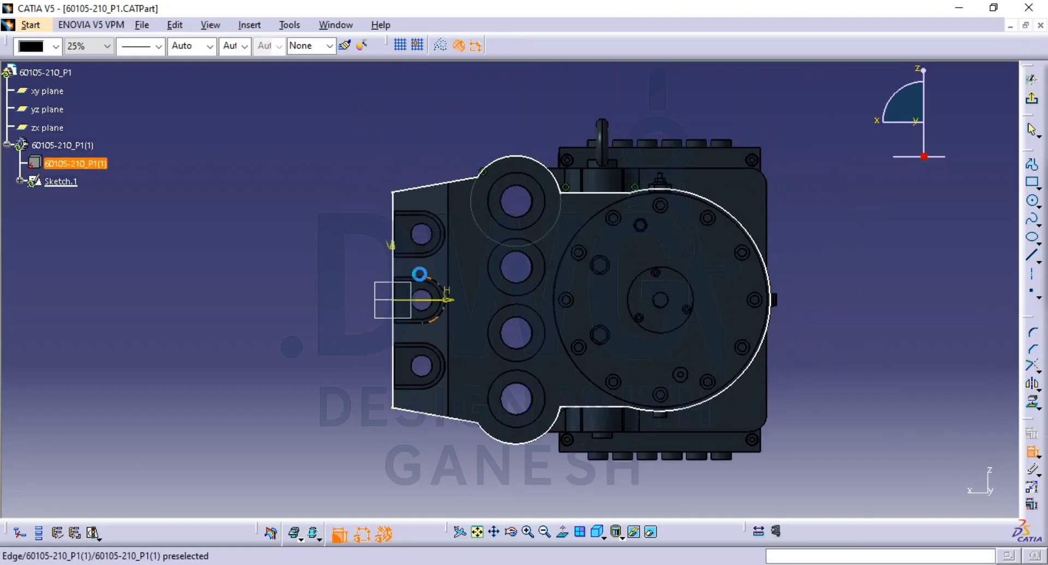
click(393, 245)
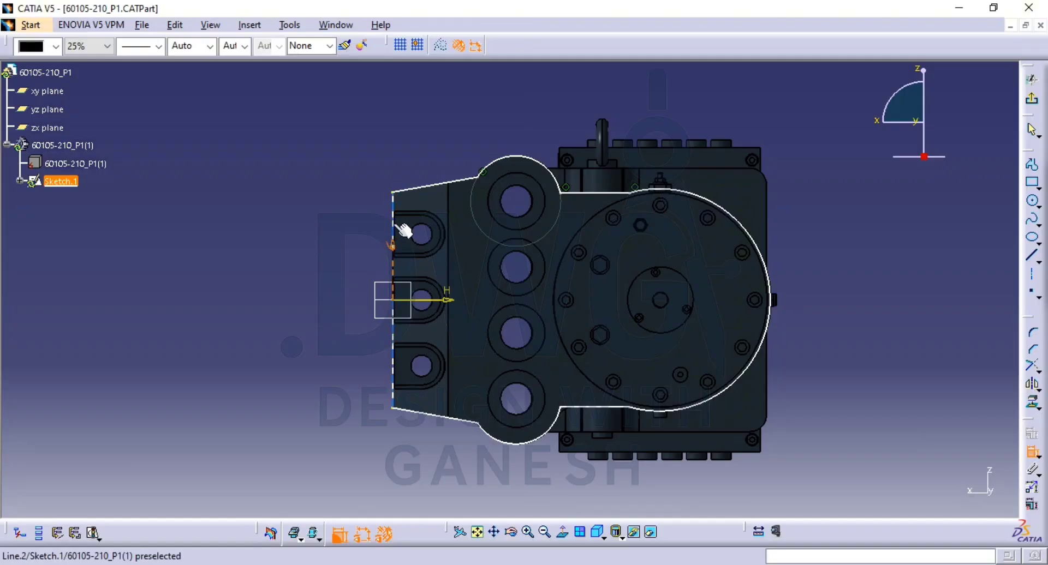
right_click(403, 229)
click(375, 295)
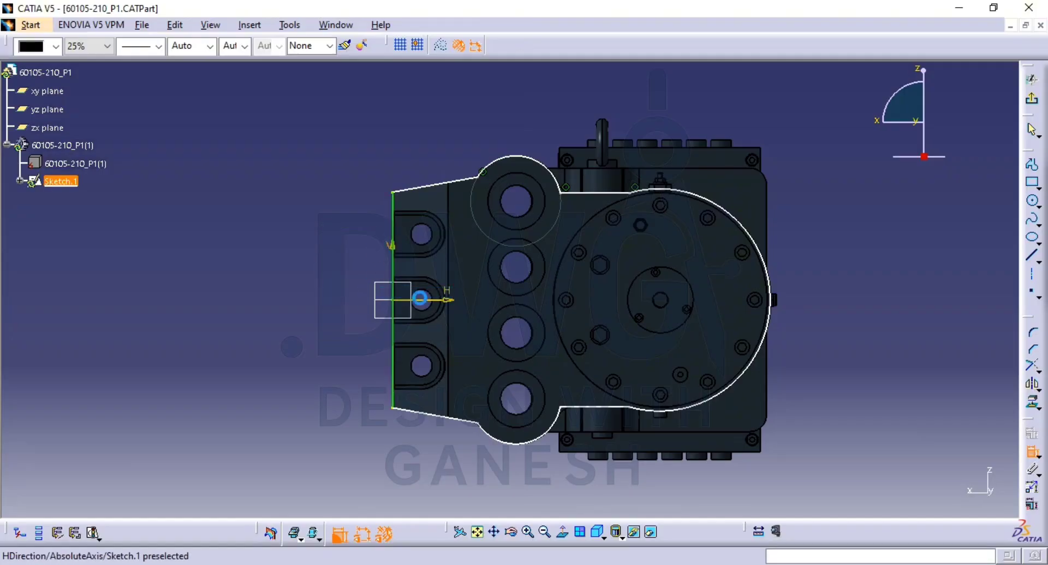
Apply a Horizontal constraint to both the upper and lower straight lines between the boss arcs and the large cylinder arc
click(595, 193)
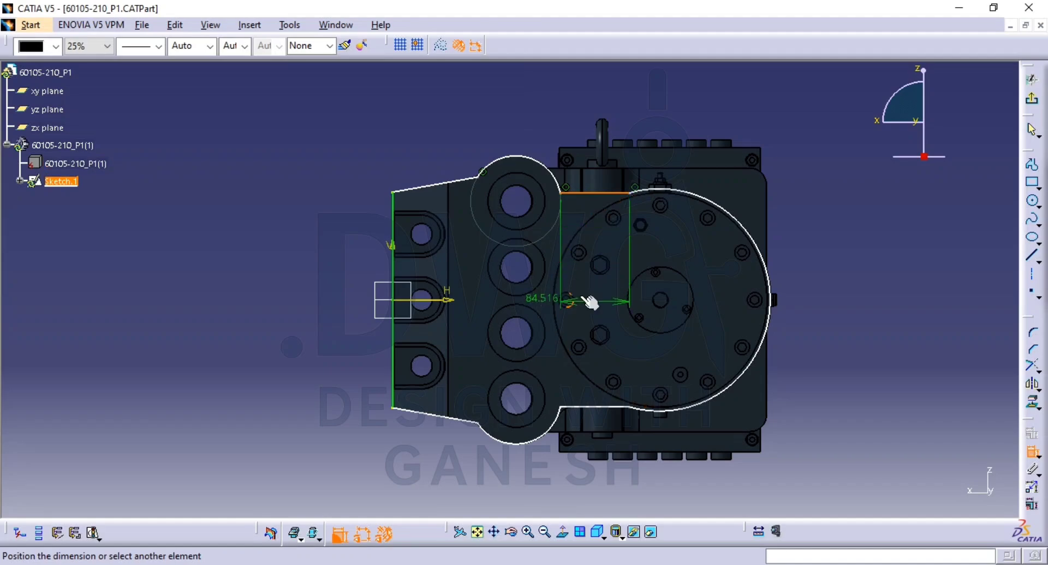
key(Escape)
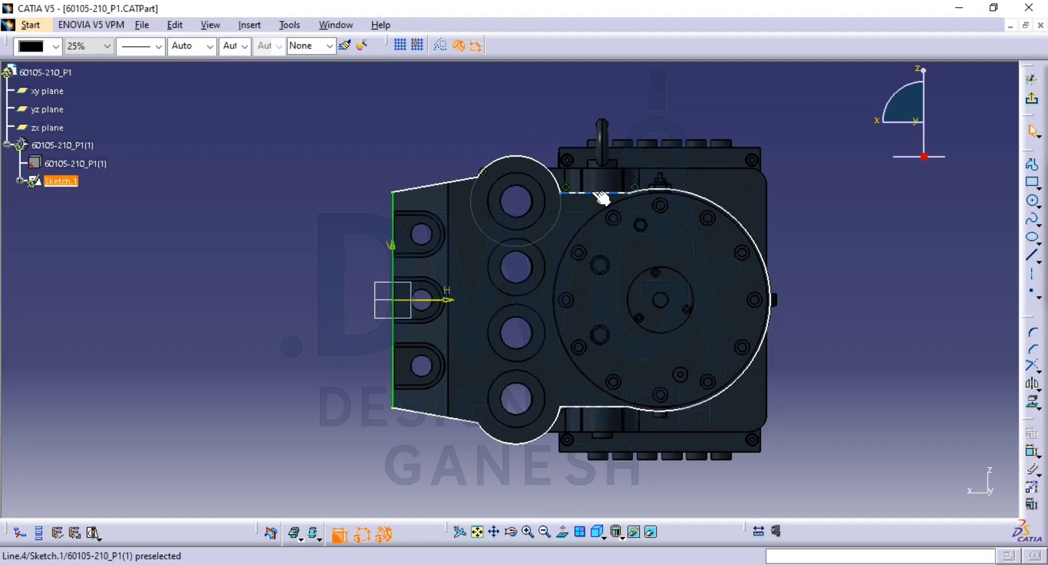
click(601, 194)
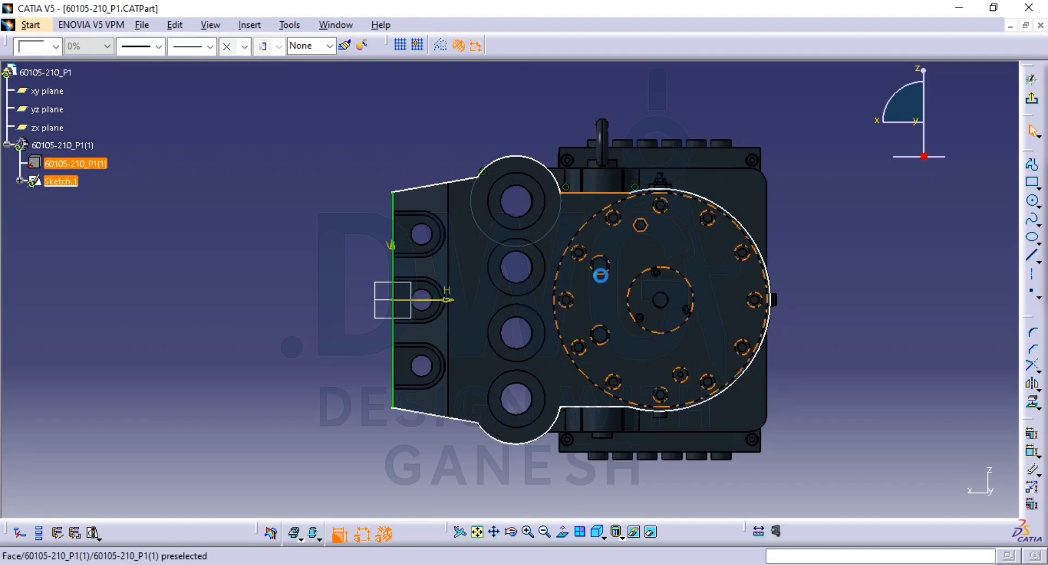
right_click(601, 407)
click(662, 288)
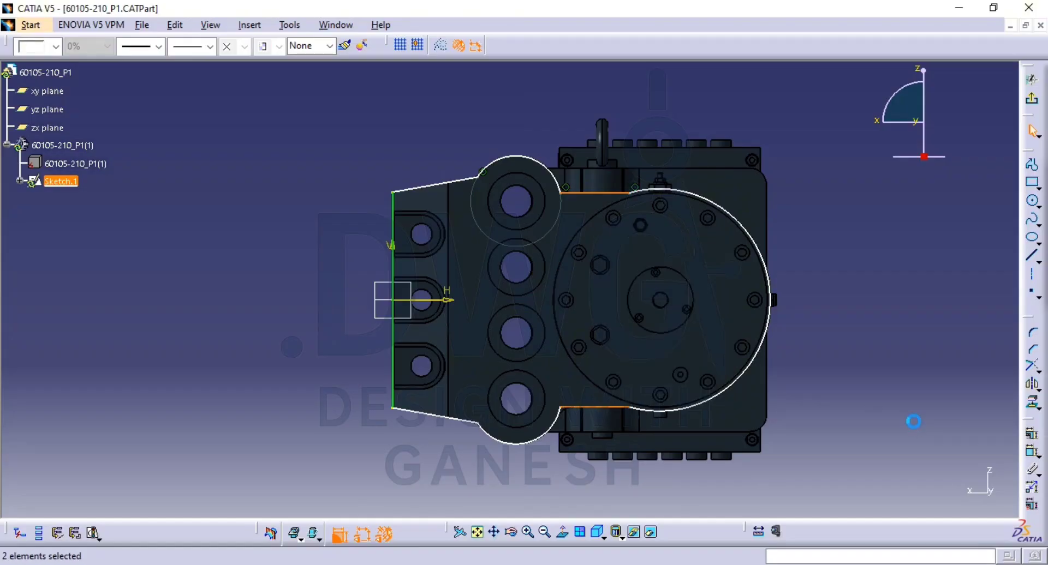
click(1031, 434)
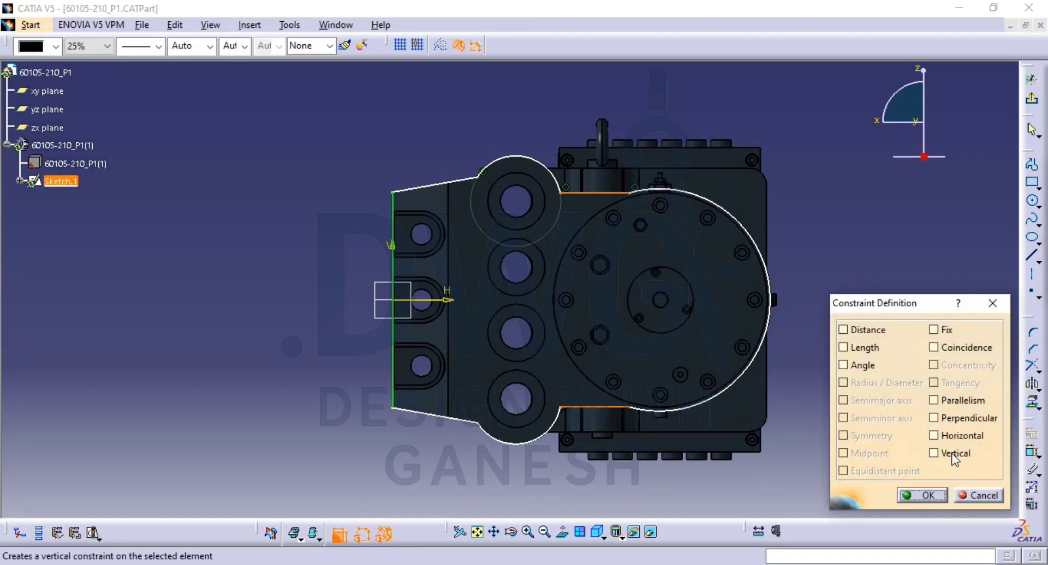
click(949, 437)
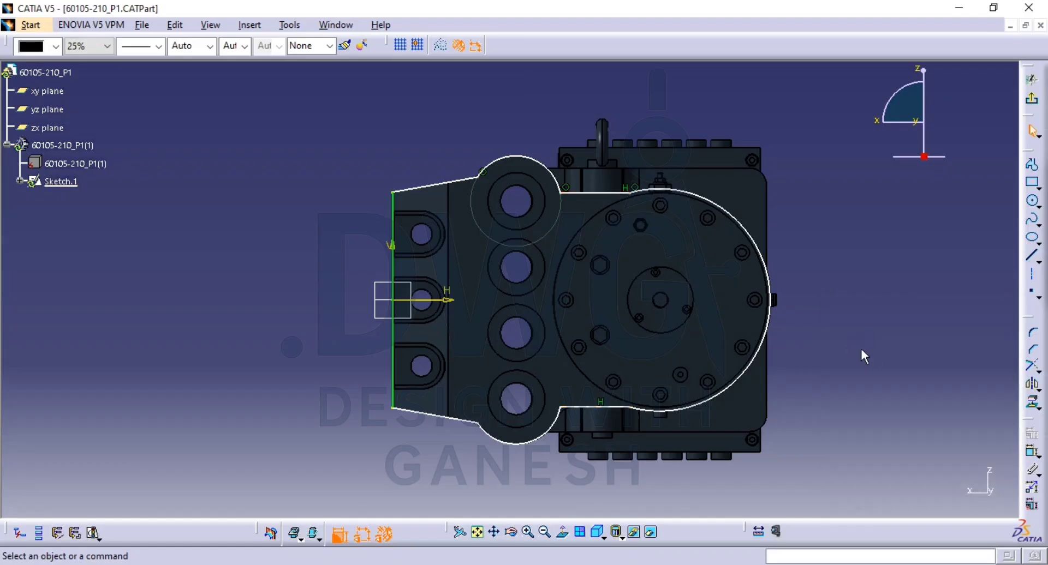
Dimension the angles that the upper and lower sloped lines make with the vertical end line
click(1031, 452)
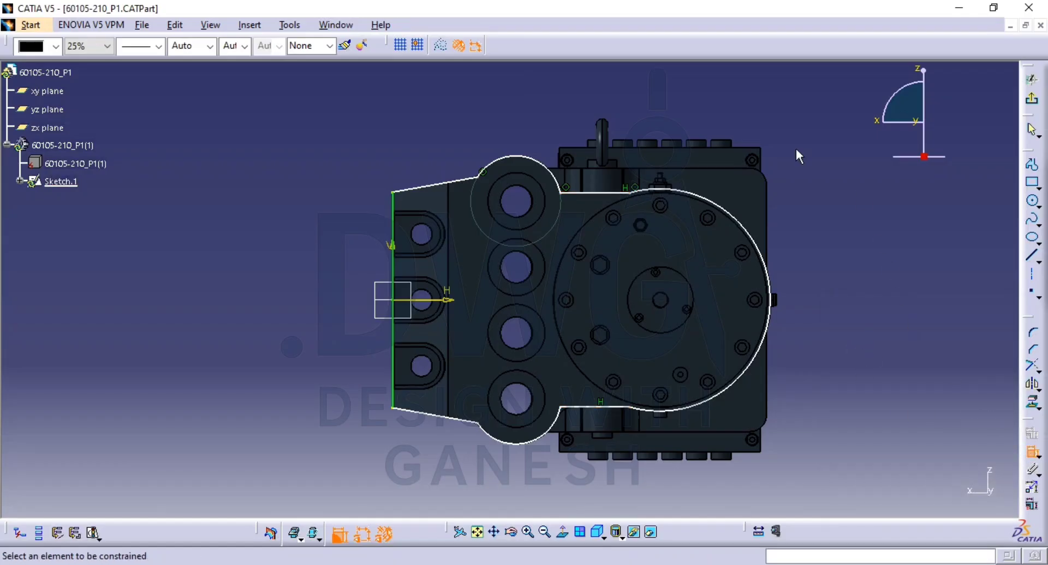
click(434, 186)
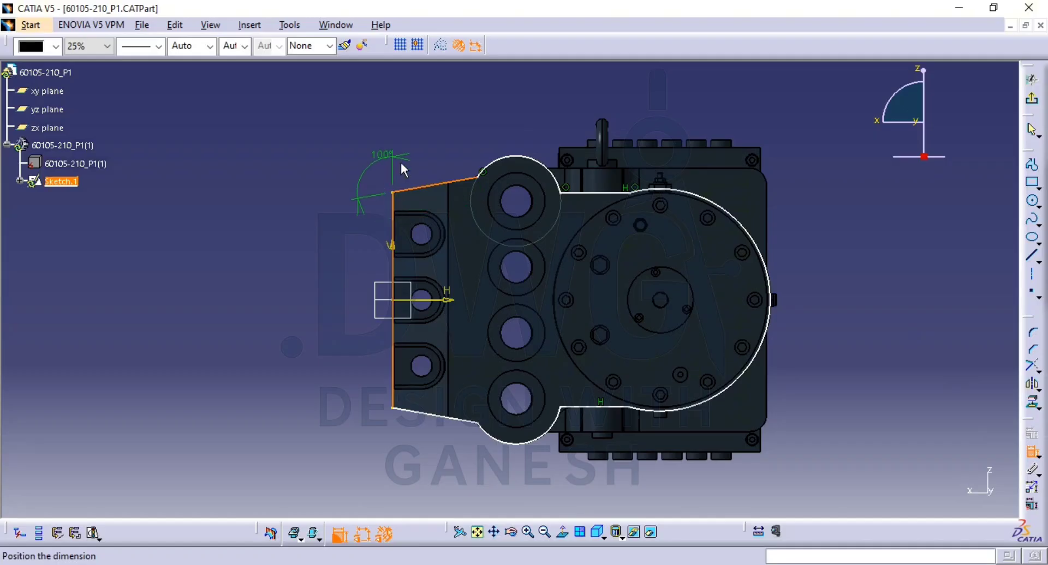
click(422, 220)
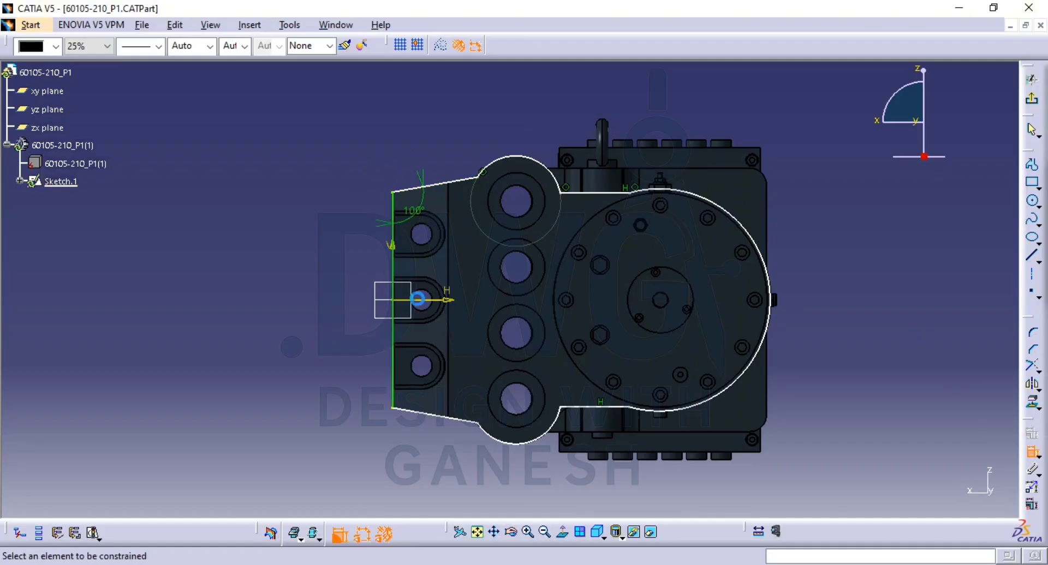
click(401, 408)
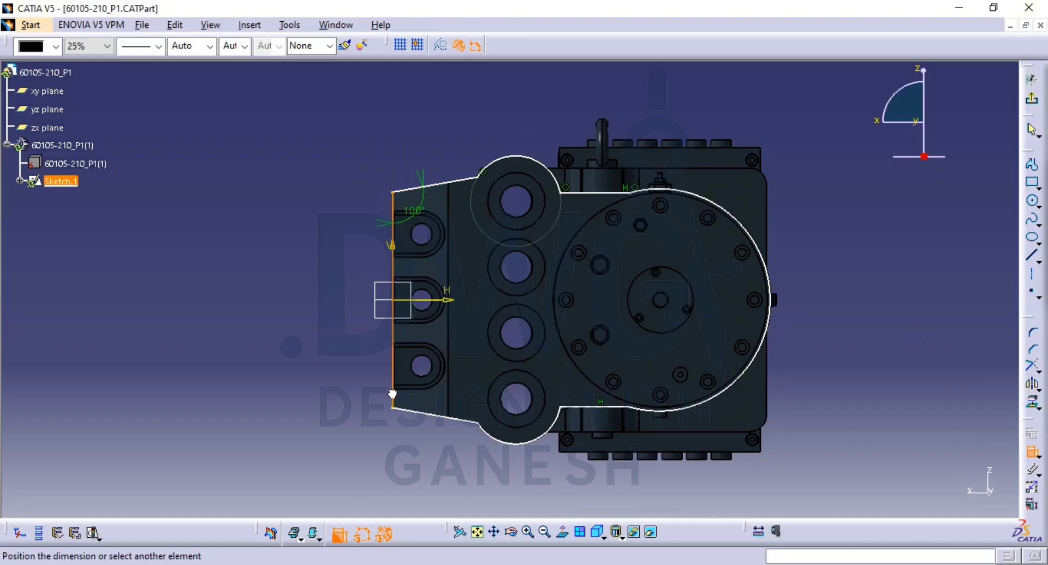
click(428, 397)
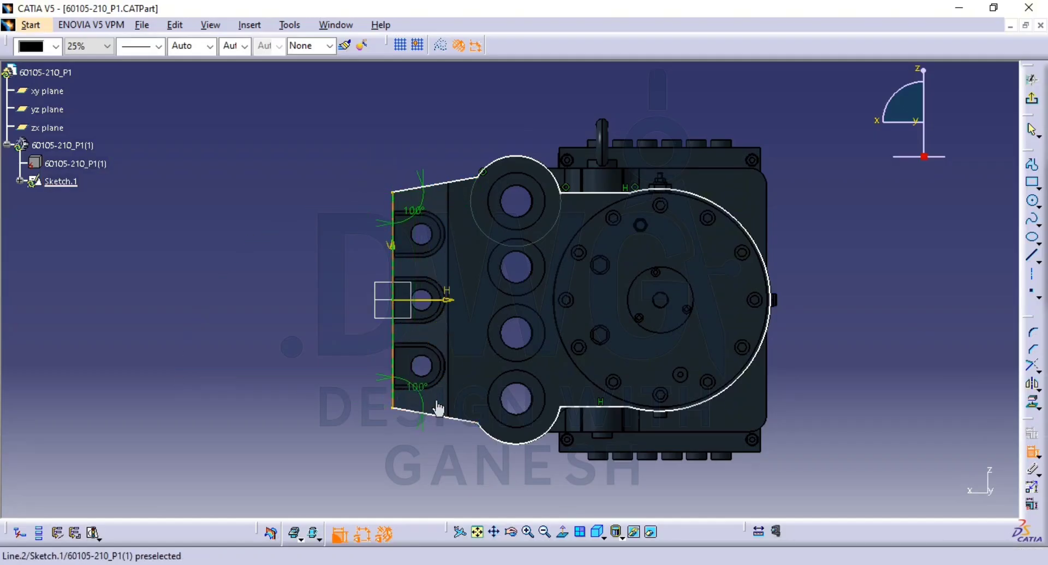
click(483, 175)
click(477, 422)
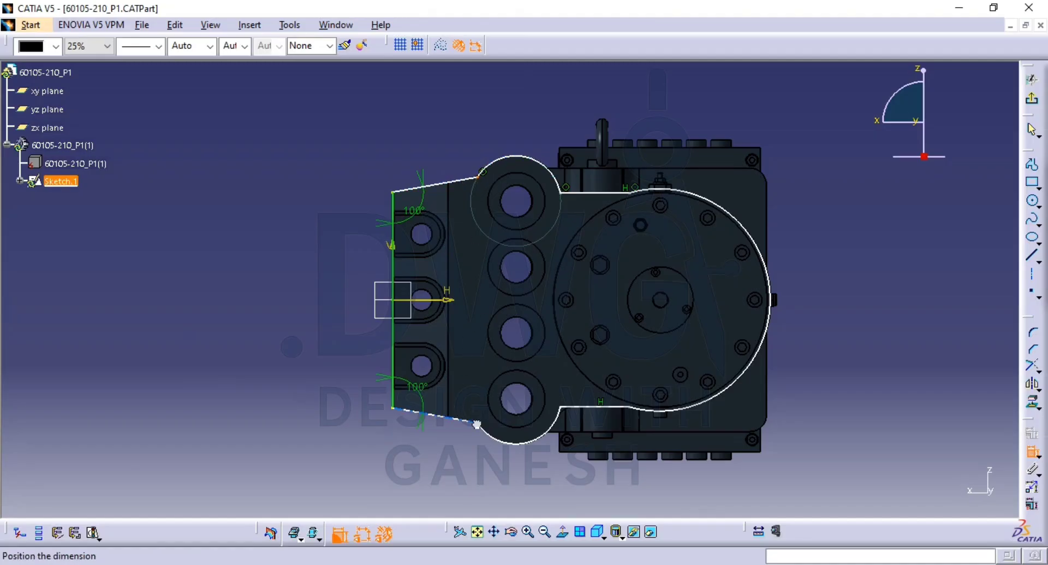
right_click(220, 290)
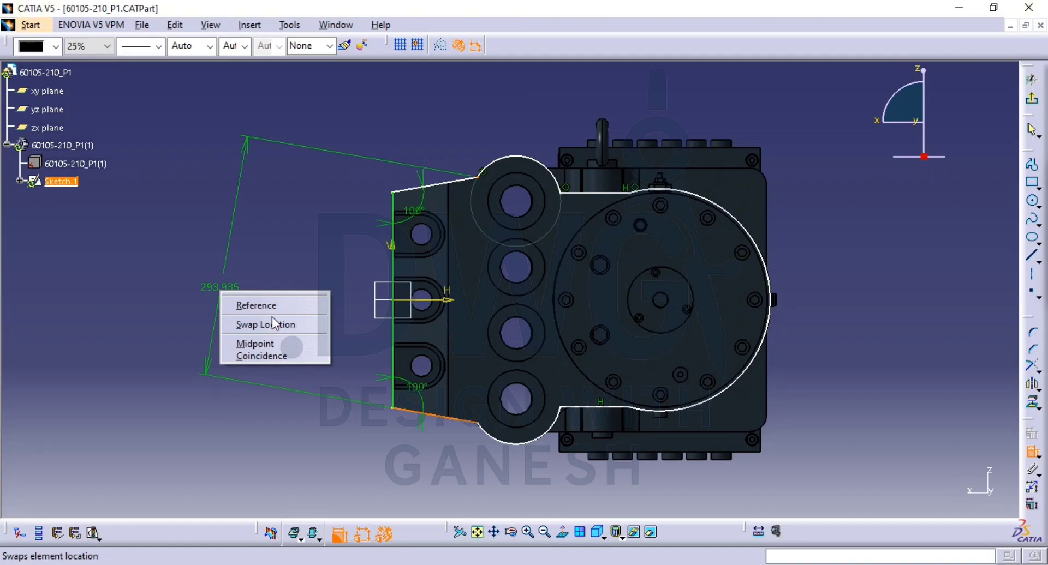
click(221, 299)
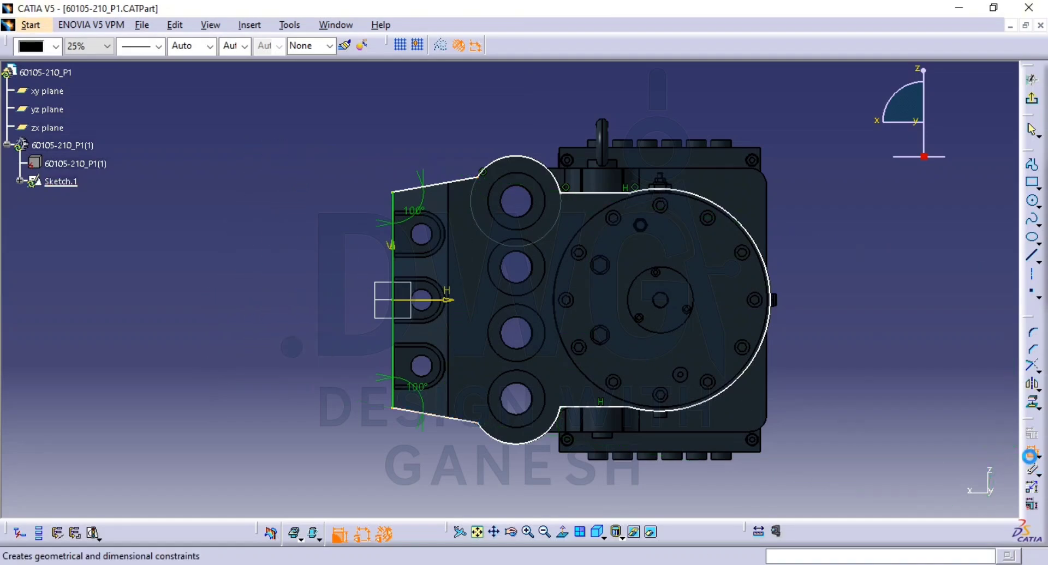
Dimension the length of the outline's vertical end line
click(1033, 459)
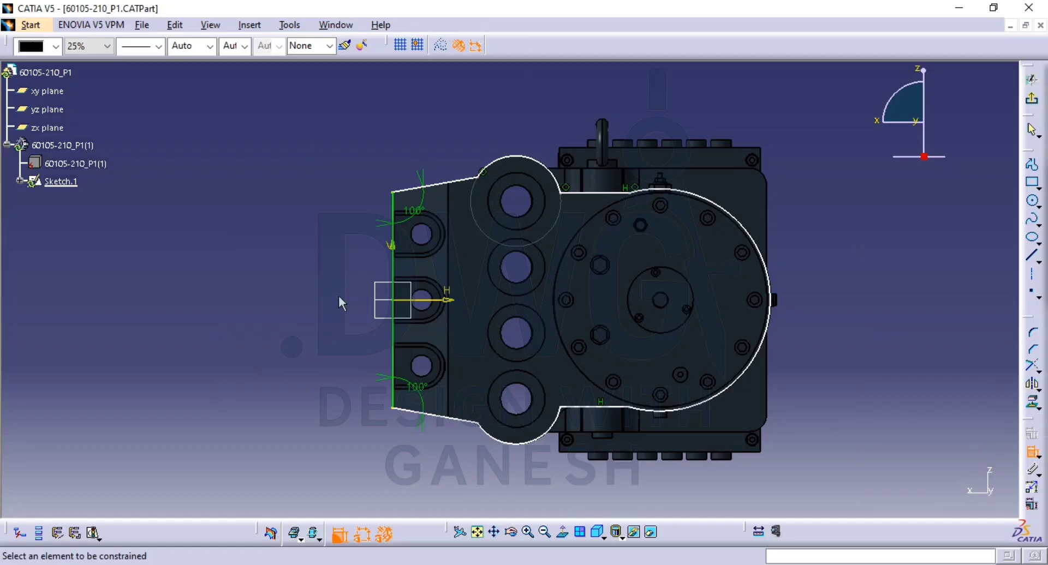
click(393, 349)
click(314, 318)
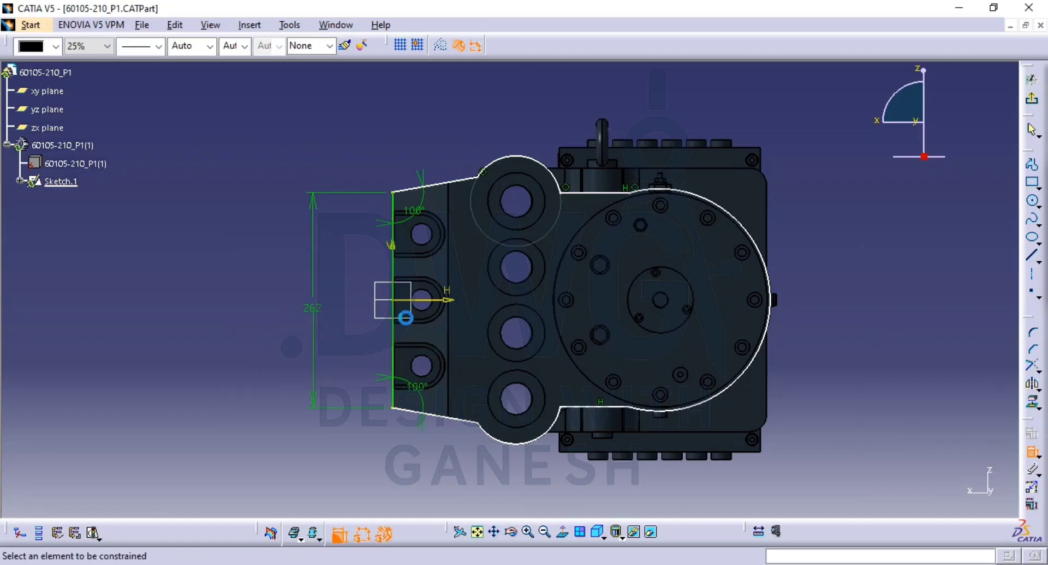
Dimension the upper sloped line's horizontal extent between its endpoints and the lower sloped line's vertical extent
click(484, 176)
click(393, 193)
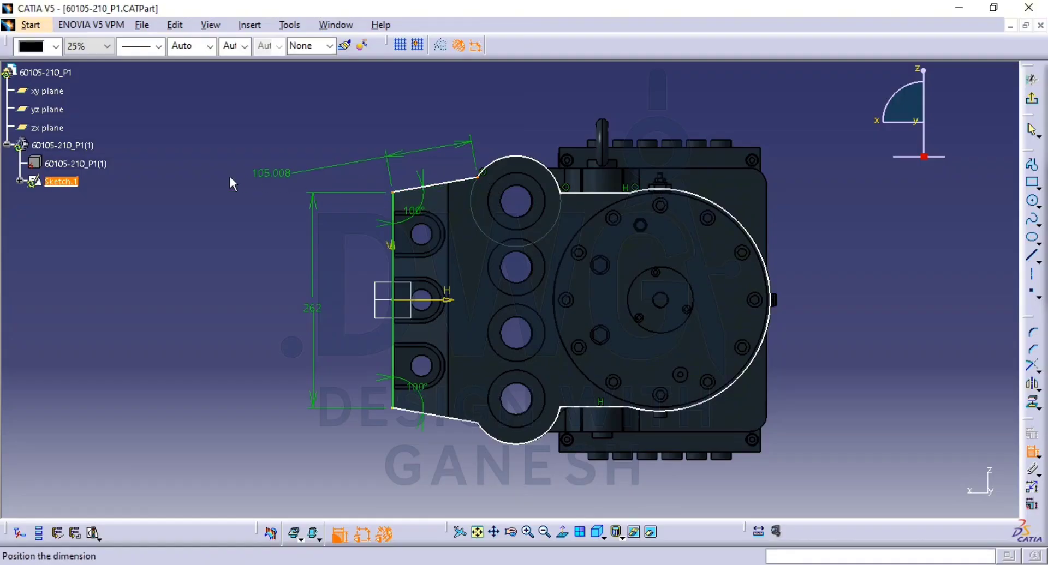
right_click(216, 175)
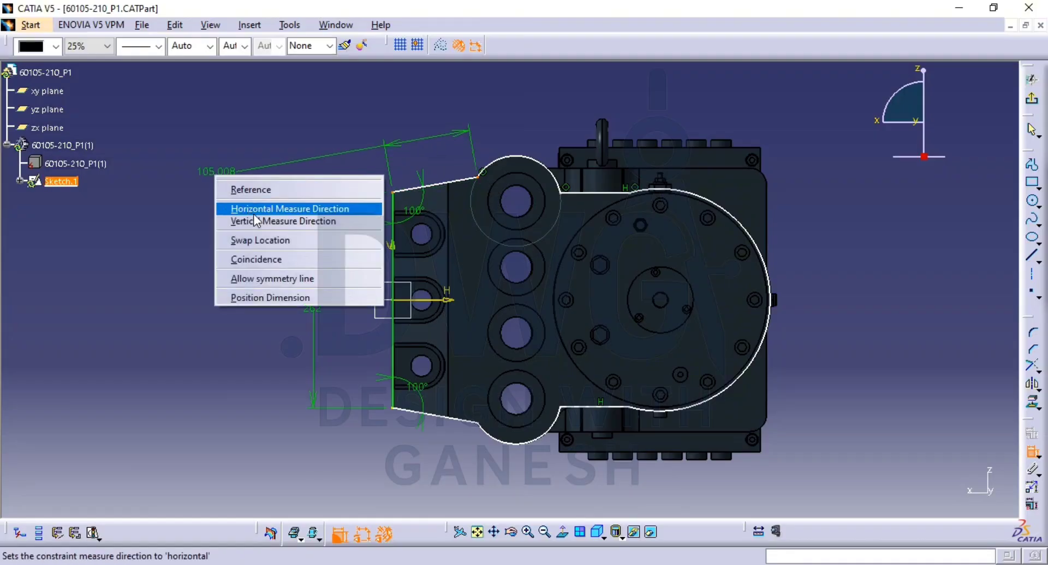
click(299, 221)
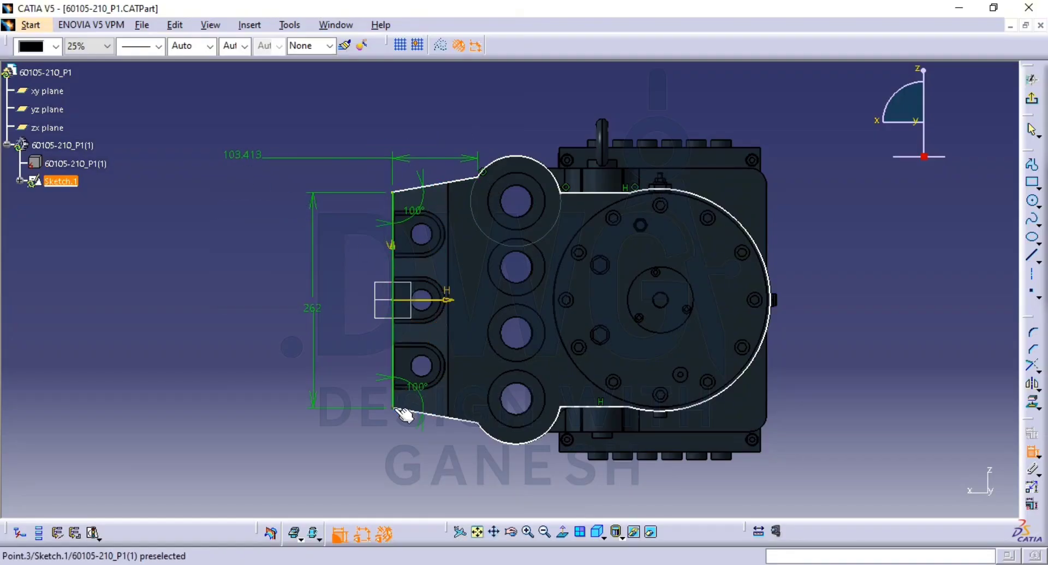
click(415, 412)
right_click(255, 444)
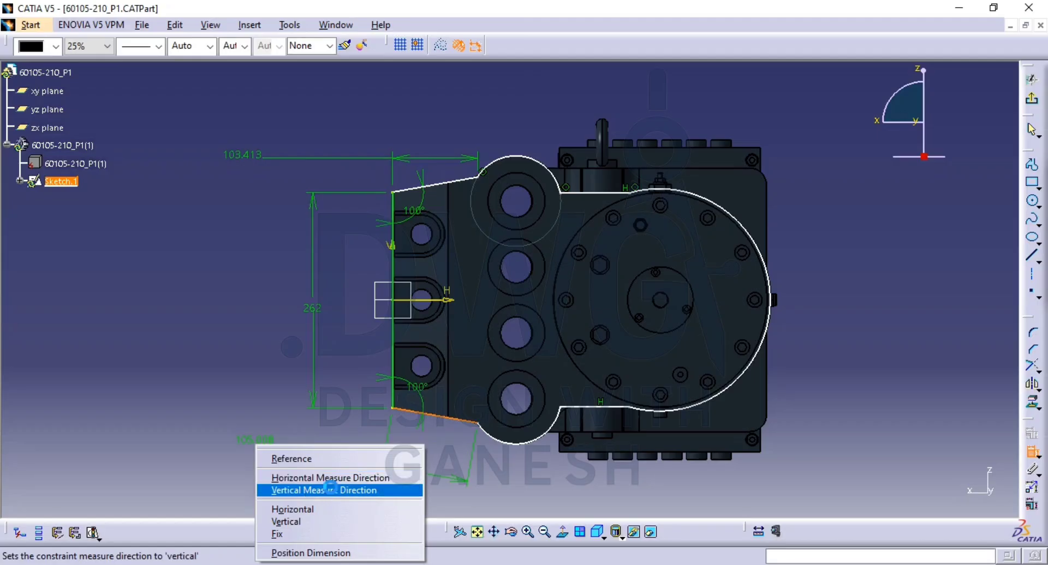
click(327, 491)
click(245, 455)
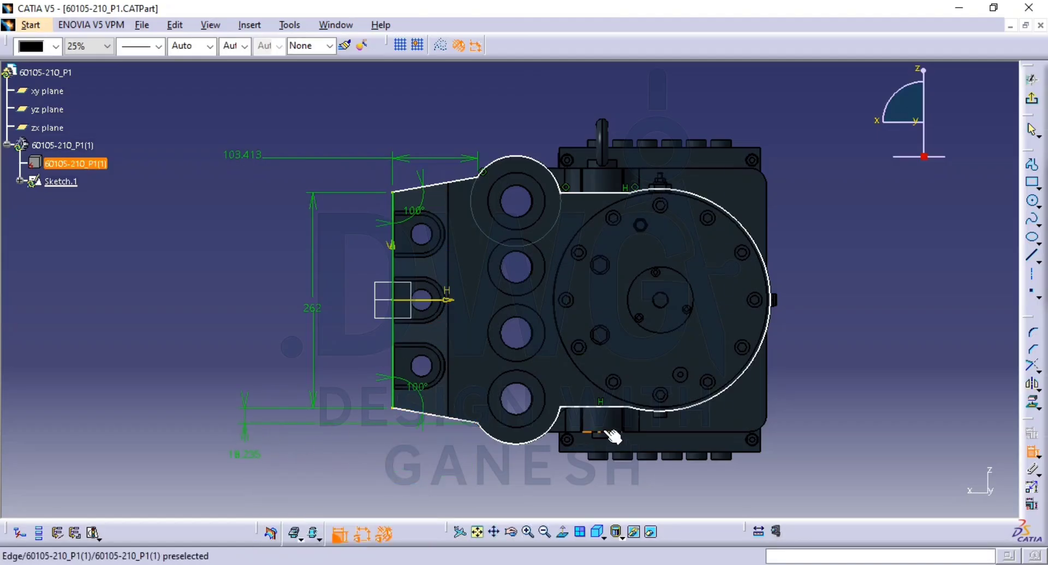
Dimension the upper boss arc's radius and the horizontal distance from the vertical end line to the arc's corner with the upper horizontal line
click(550, 169)
click(539, 122)
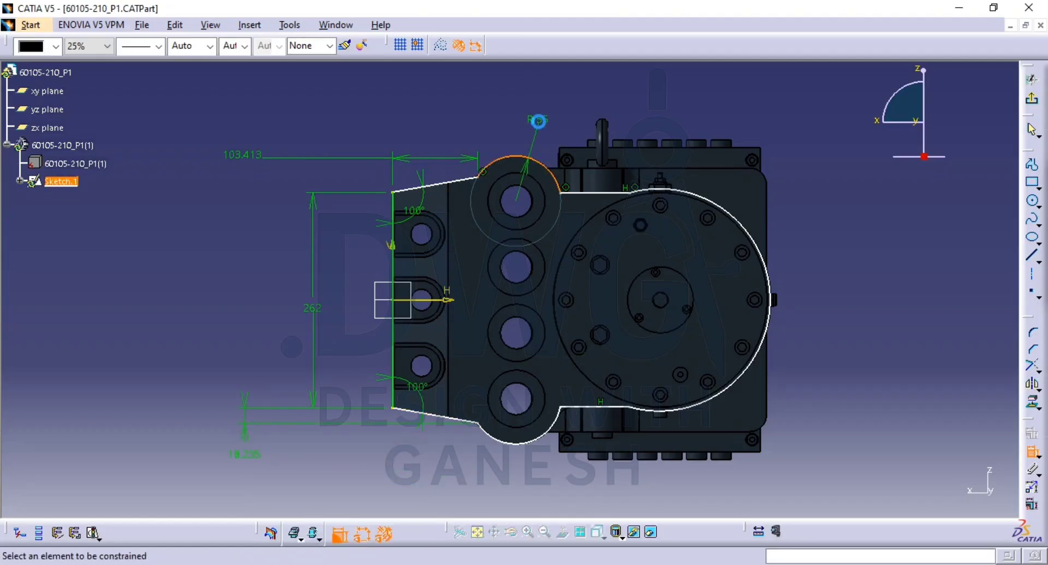
click(559, 191)
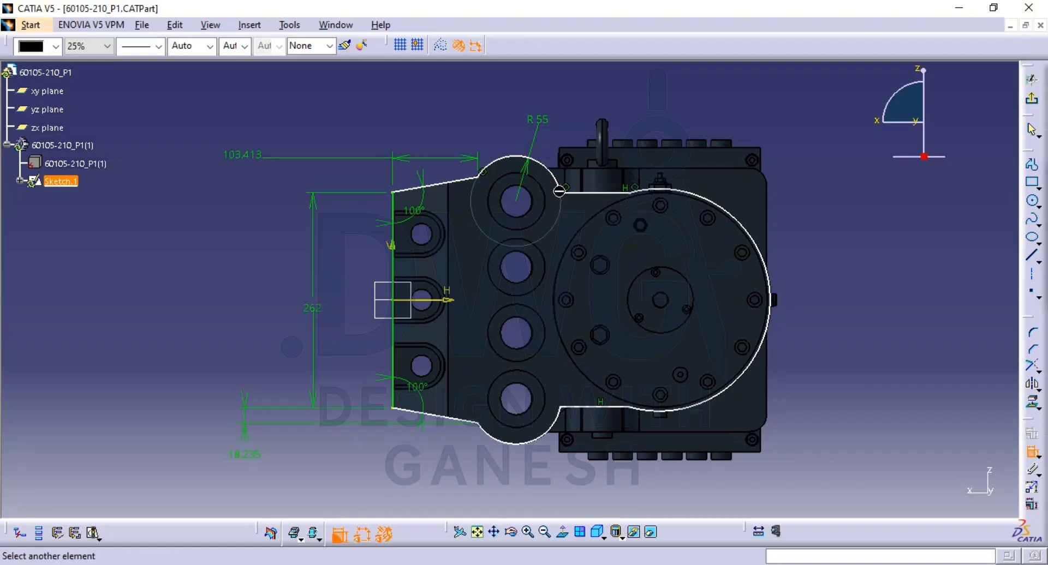
click(402, 269)
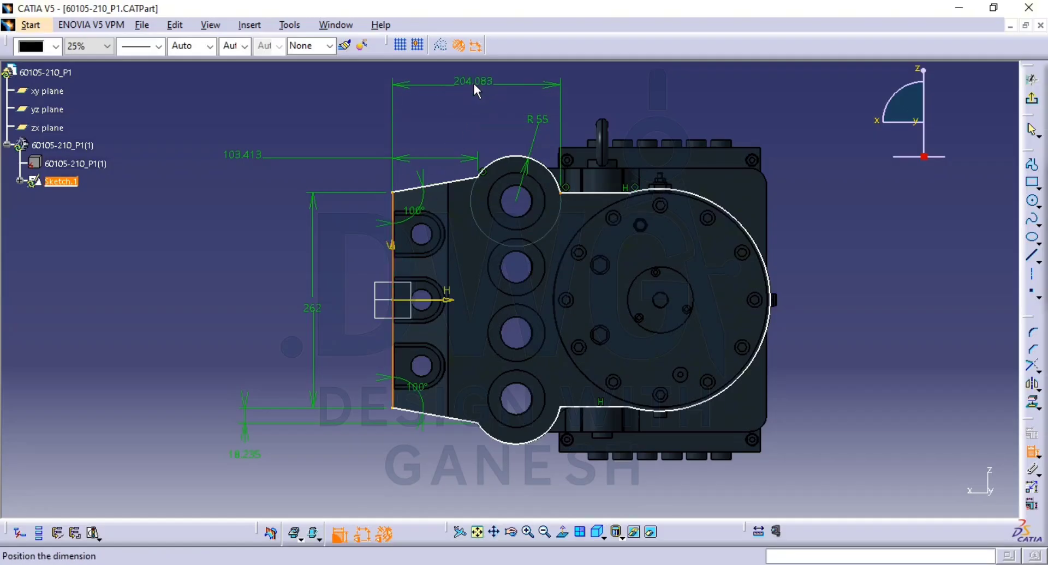
click(473, 81)
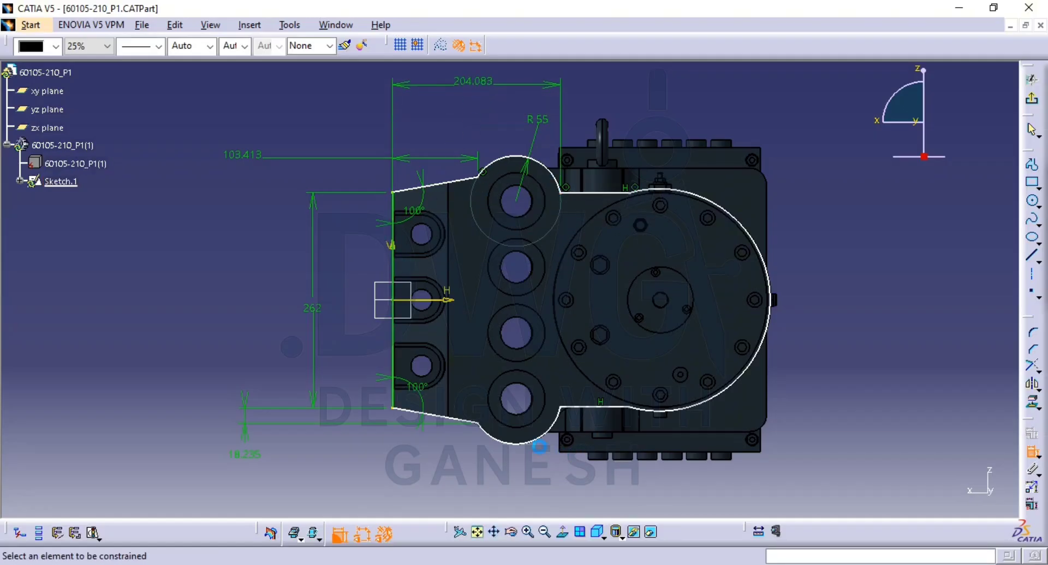
Dimension the lower boss arc's radius and the horizontal distance from the vertical end line to the arc's corner with the lower horizontal line
click(530, 443)
click(527, 479)
click(561, 407)
click(394, 343)
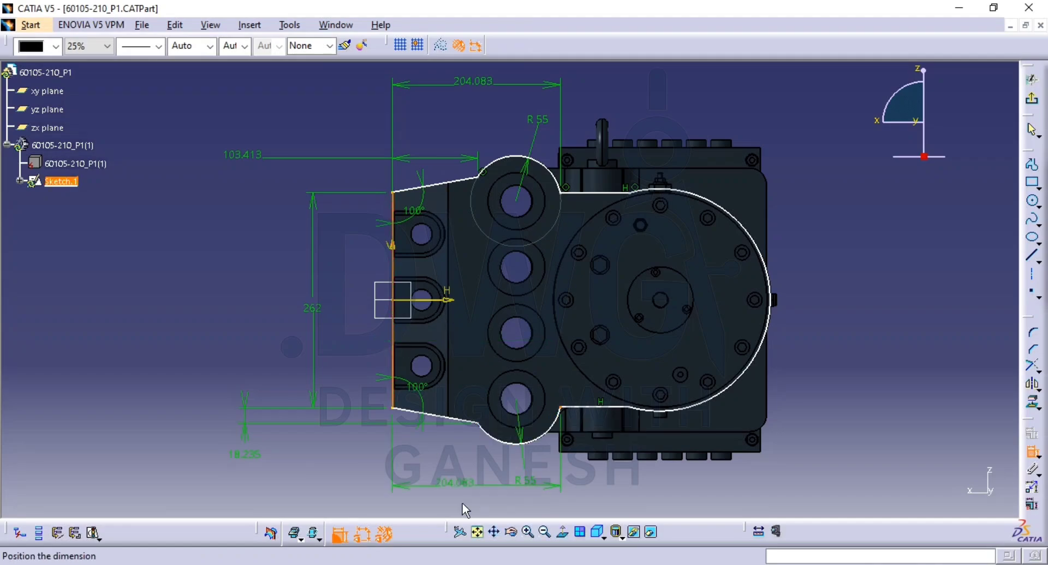
click(469, 490)
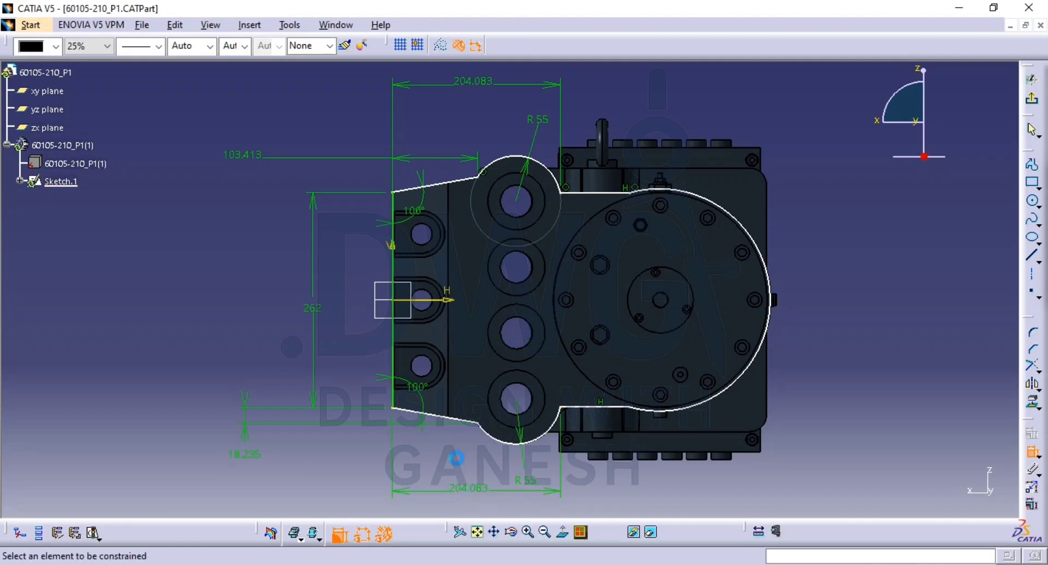
Dimension the horizontal distance from the vertical end line to the corner between the lower sloped line and lower boss arc
click(478, 423)
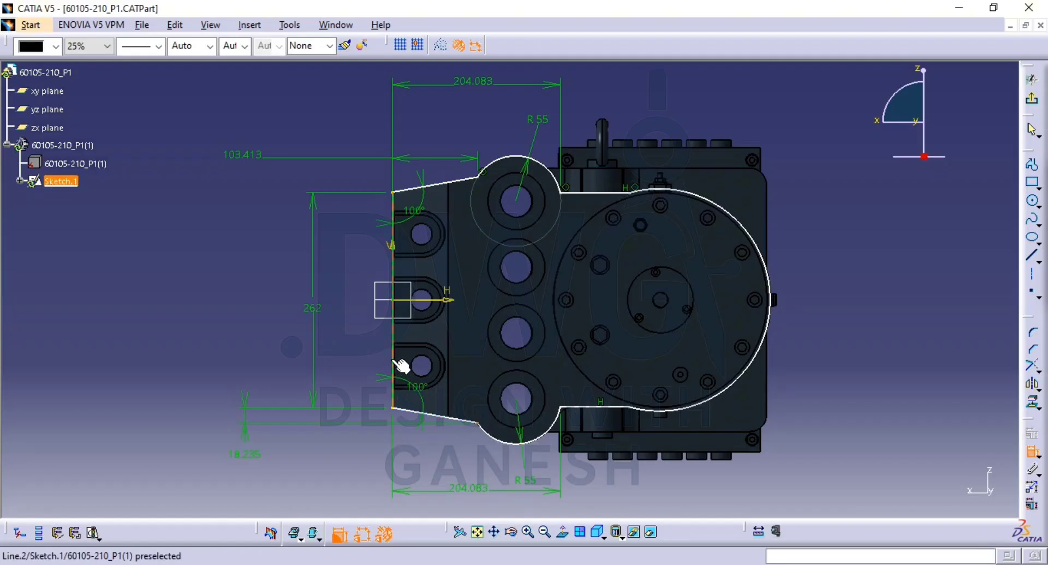
click(436, 469)
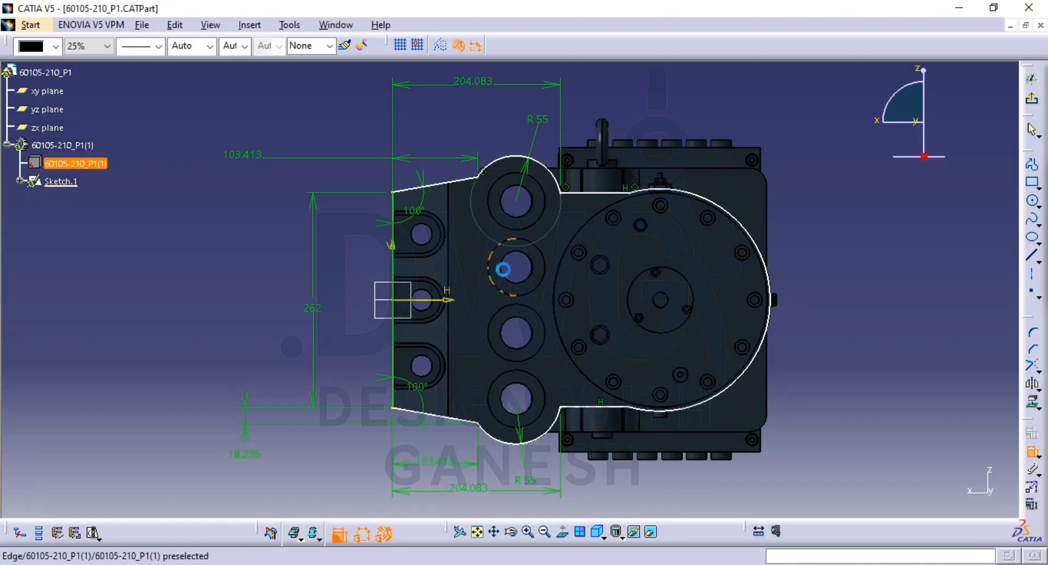
click(448, 183)
right_click(437, 137)
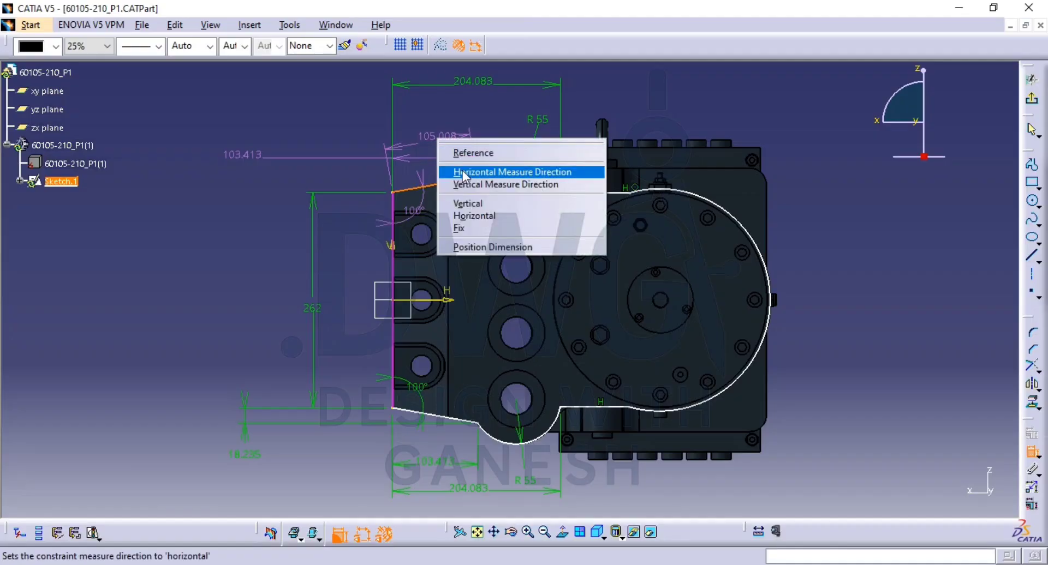
click(444, 184)
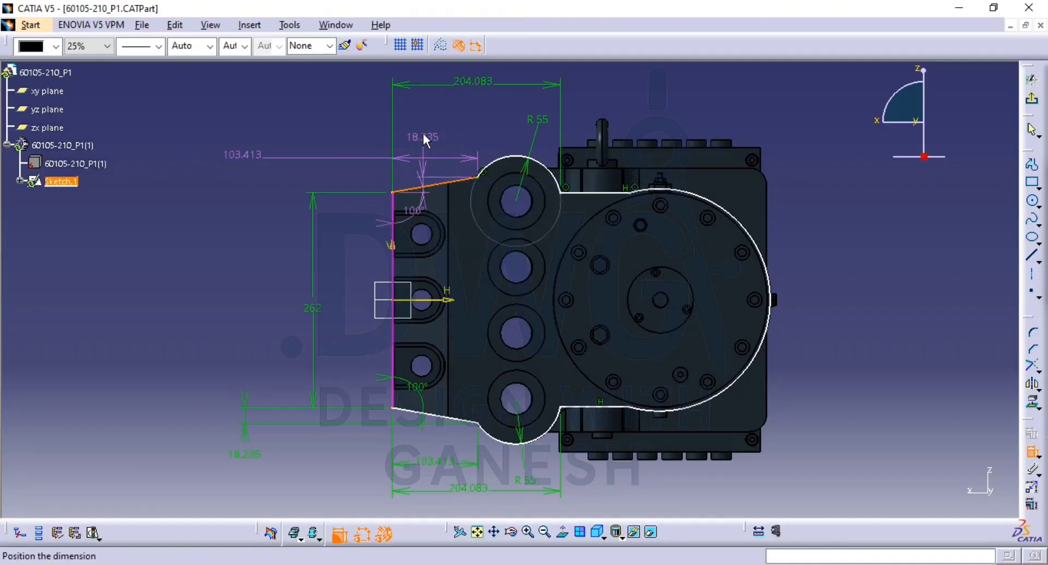
key(Escape)
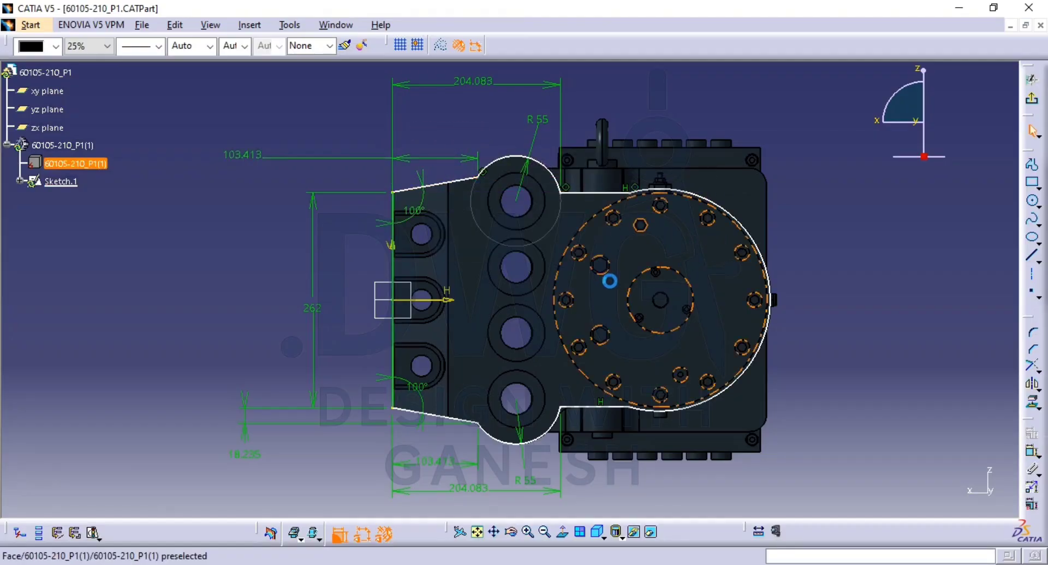
Dimension the radius of the outline's large arc around the round cover
click(1031, 454)
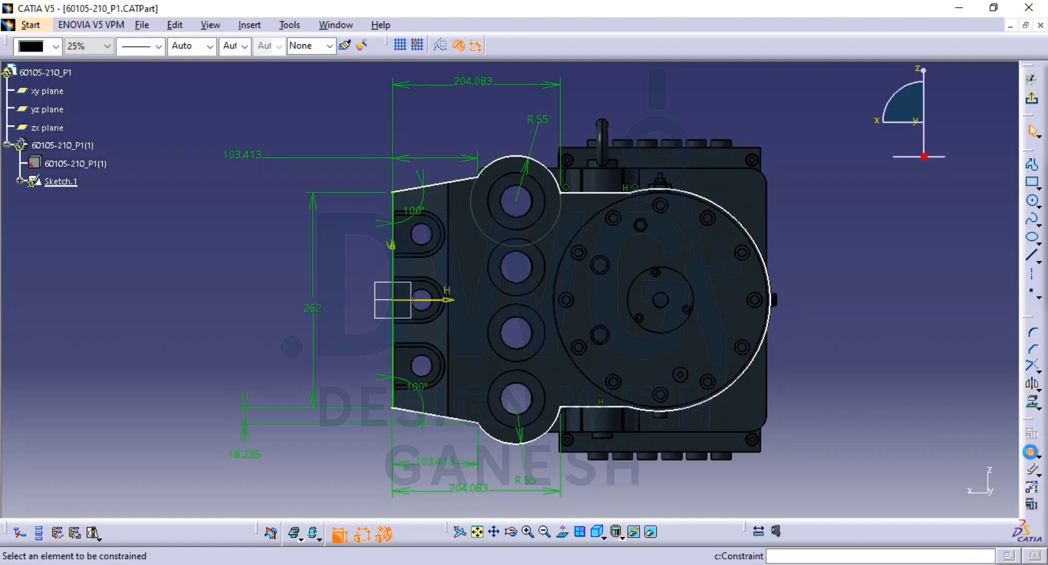
click(767, 343)
click(806, 339)
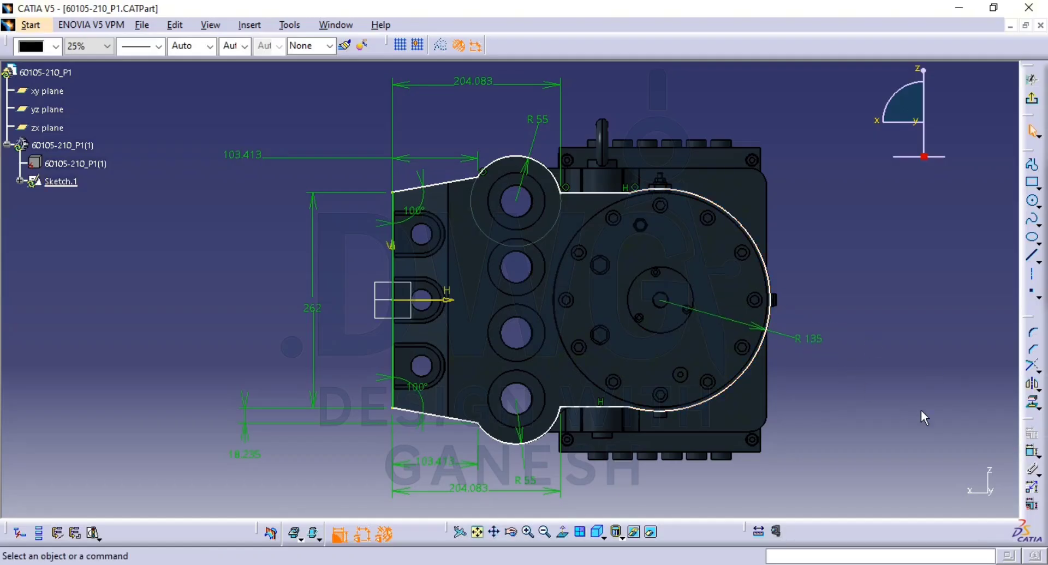
Dimension the overall distance from the vertical end line to the large arc's far side and the lower horizontal line's length
click(1033, 459)
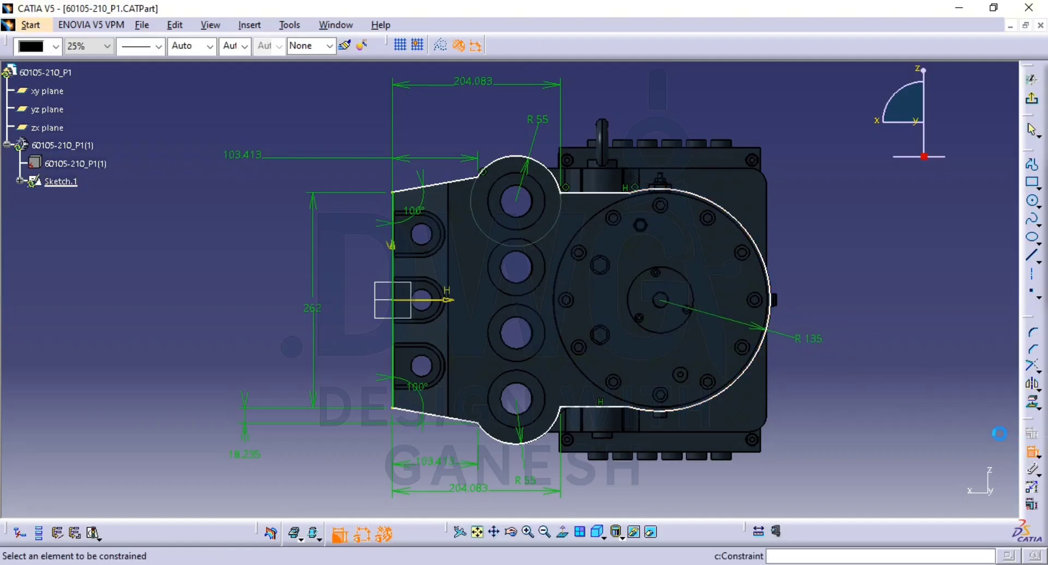
click(770, 303)
click(403, 283)
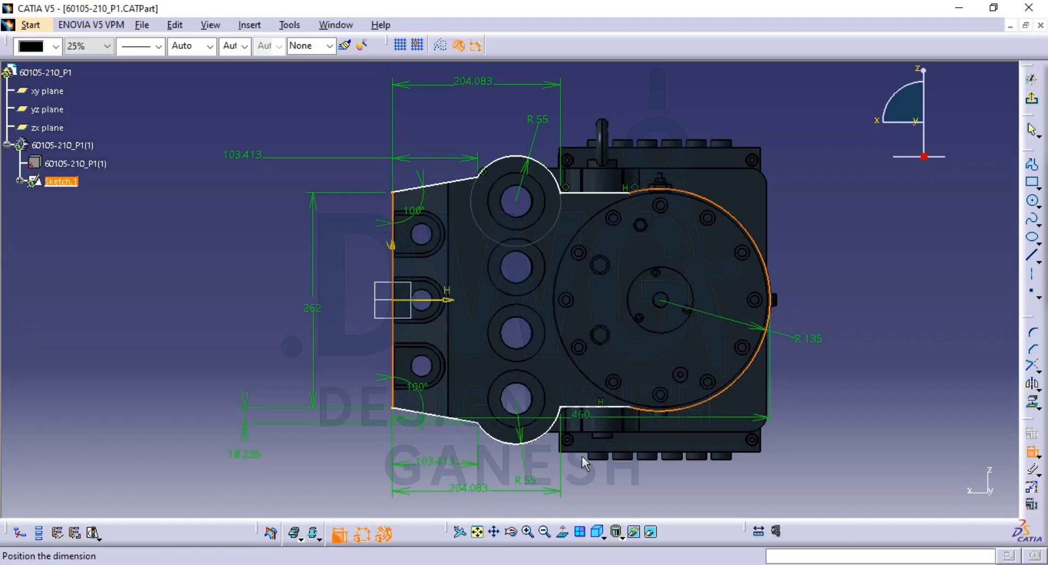
click(588, 502)
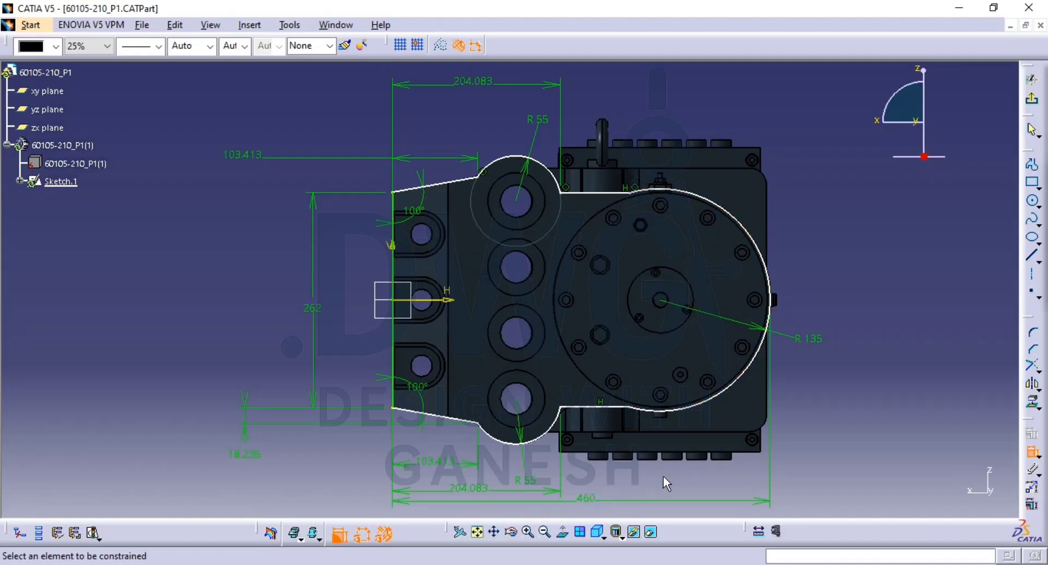
click(636, 410)
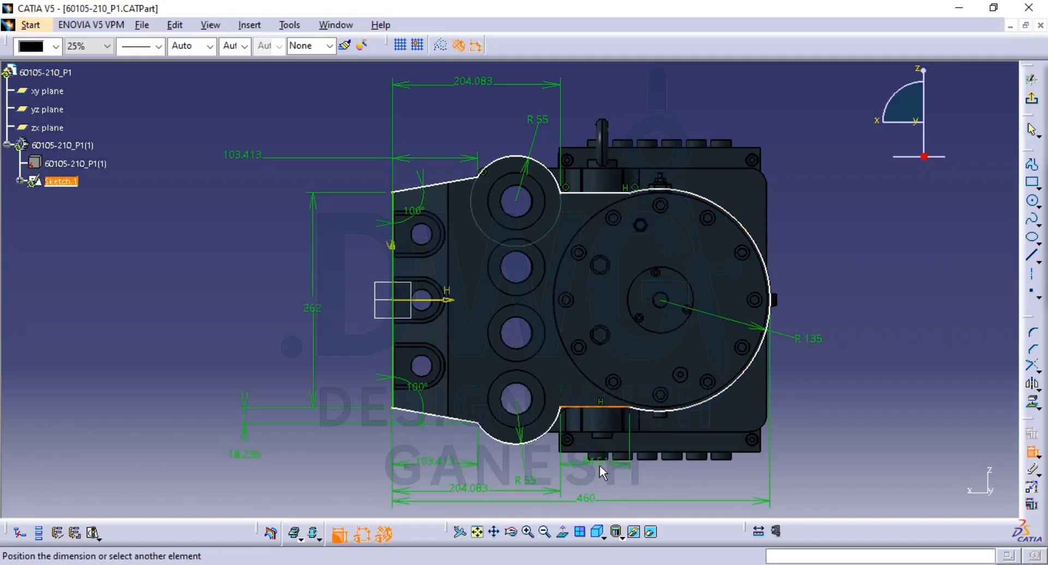
click(633, 411)
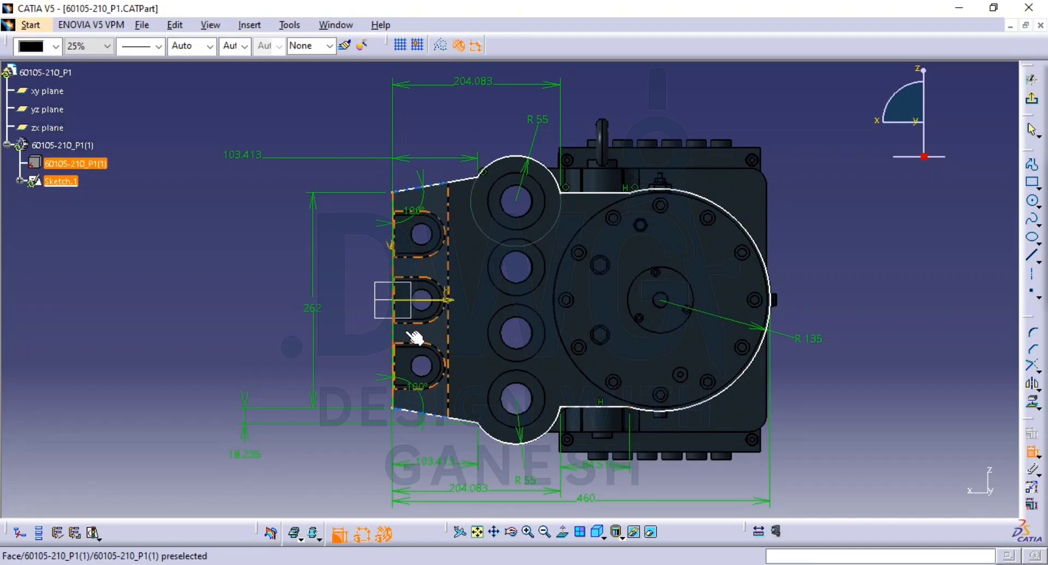
click(394, 343)
middle_drag(511, 448, 488, 353)
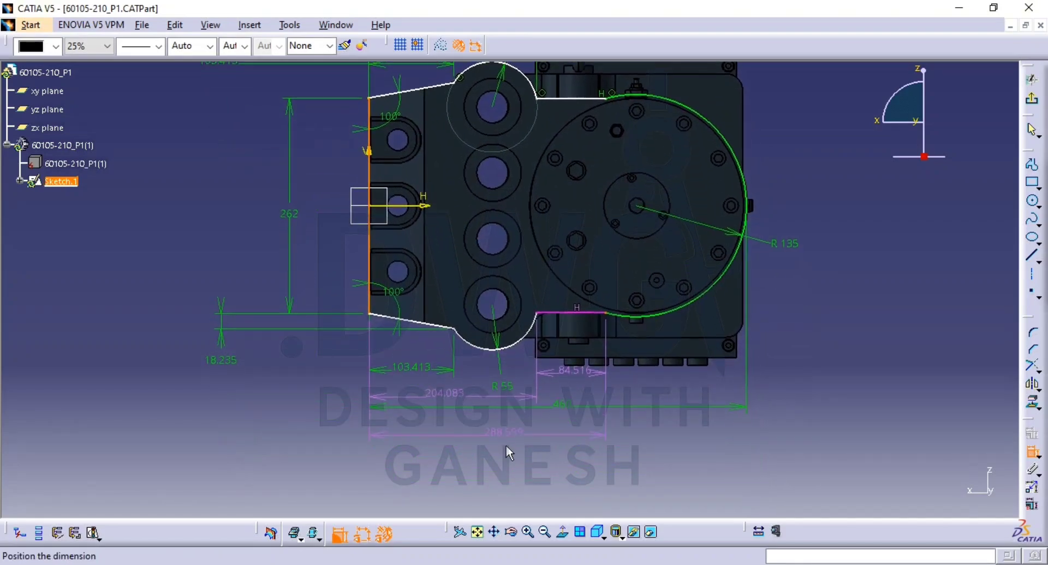
click(601, 418)
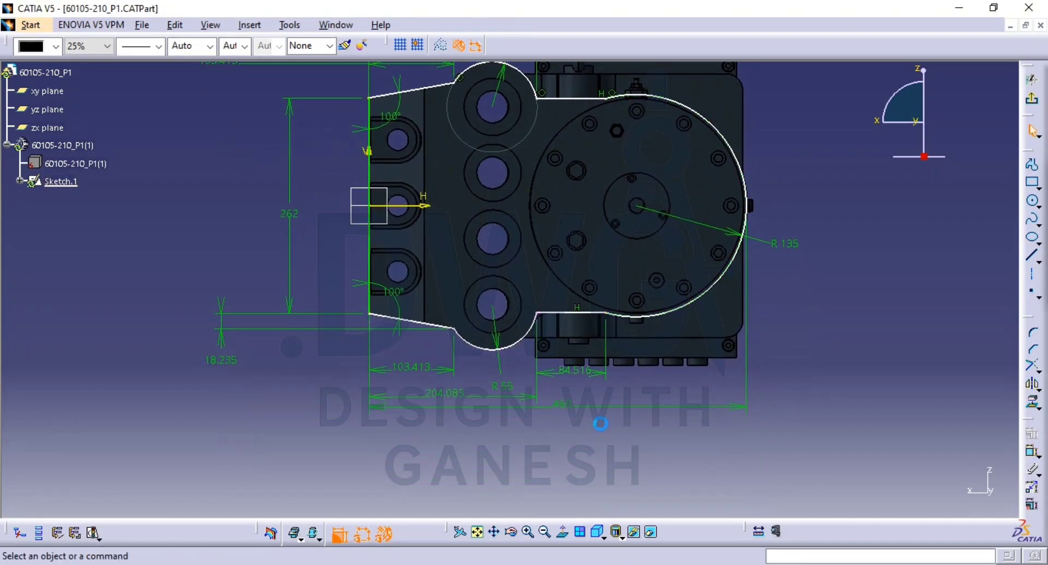
Dimension the vertical distances from the sketch's horizontal axis to the lower and upper horizontal lines of the outline
click(1032, 451)
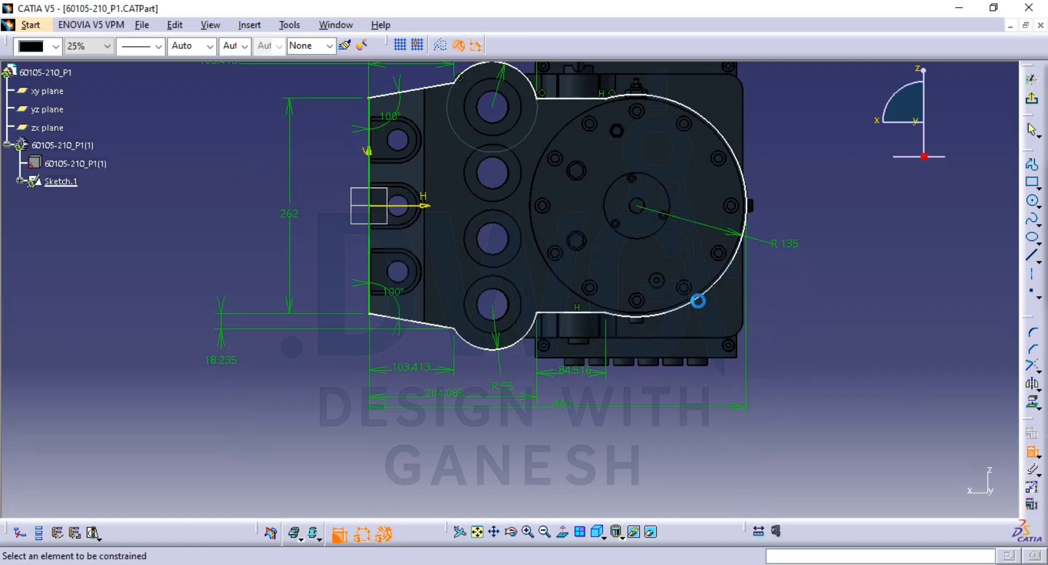
click(566, 314)
click(425, 206)
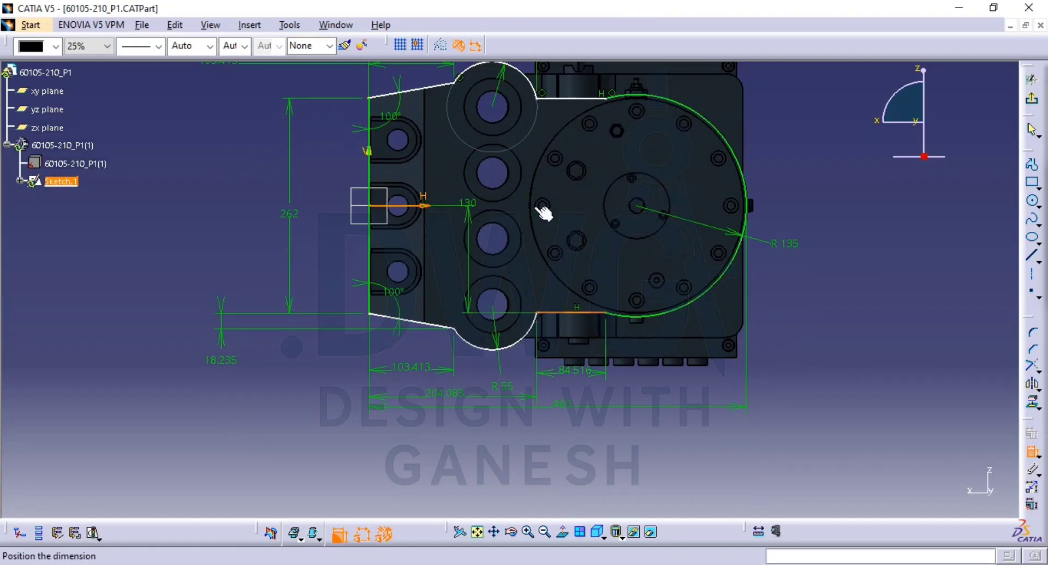
click(891, 259)
click(573, 99)
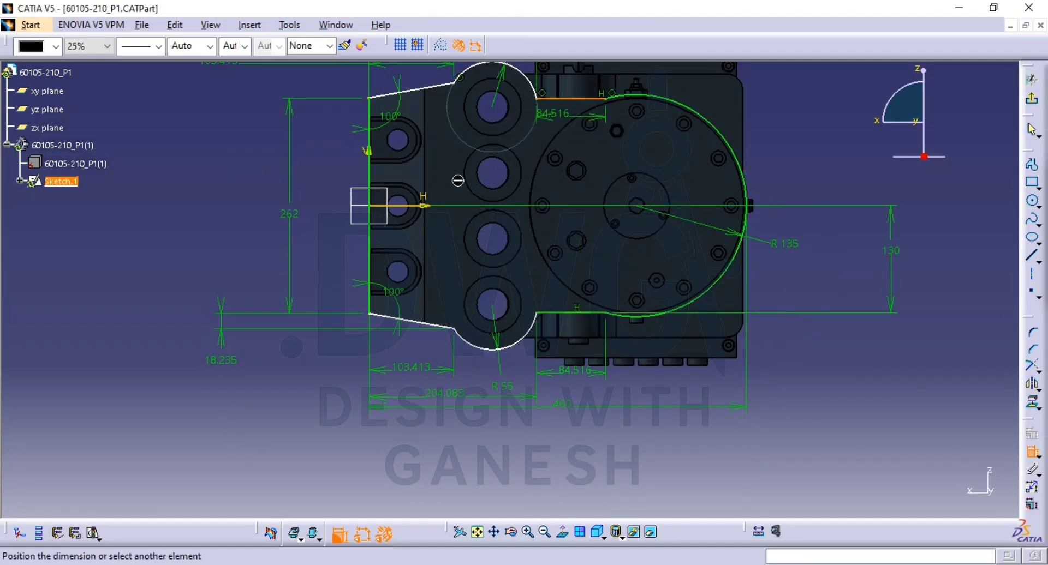
click(430, 207)
click(813, 171)
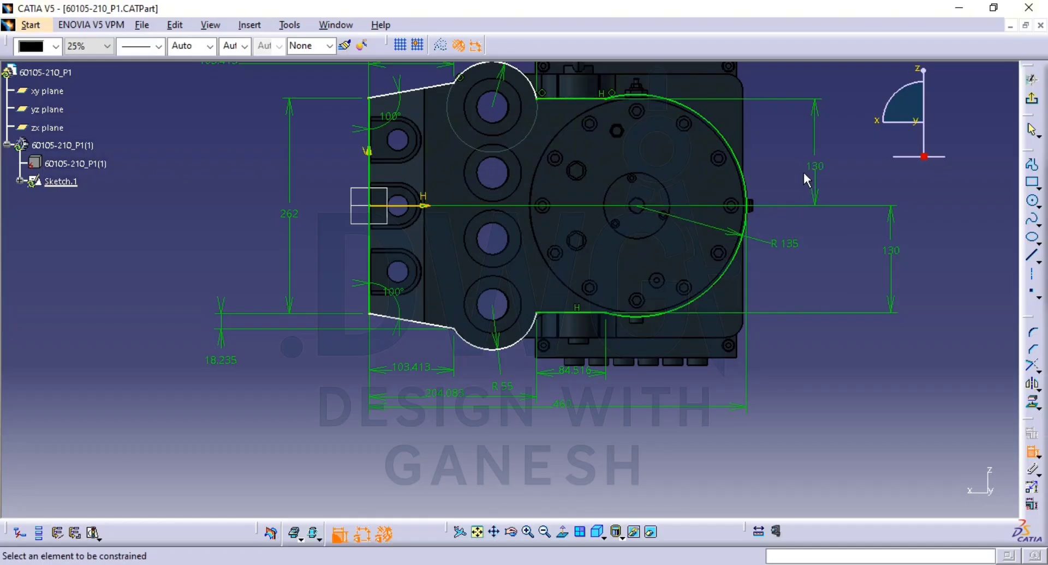
Dimension the vertical distances from the horizontal axis to the upper and lower corners where the sloped lines meet the boss arcs
middle_drag(511, 228, 527, 292)
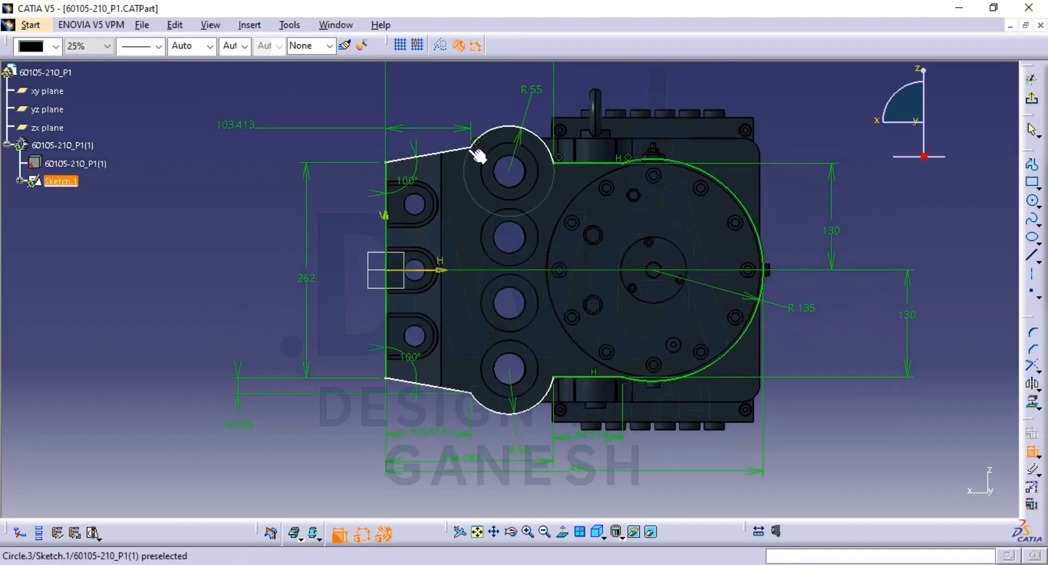
click(440, 271)
click(228, 190)
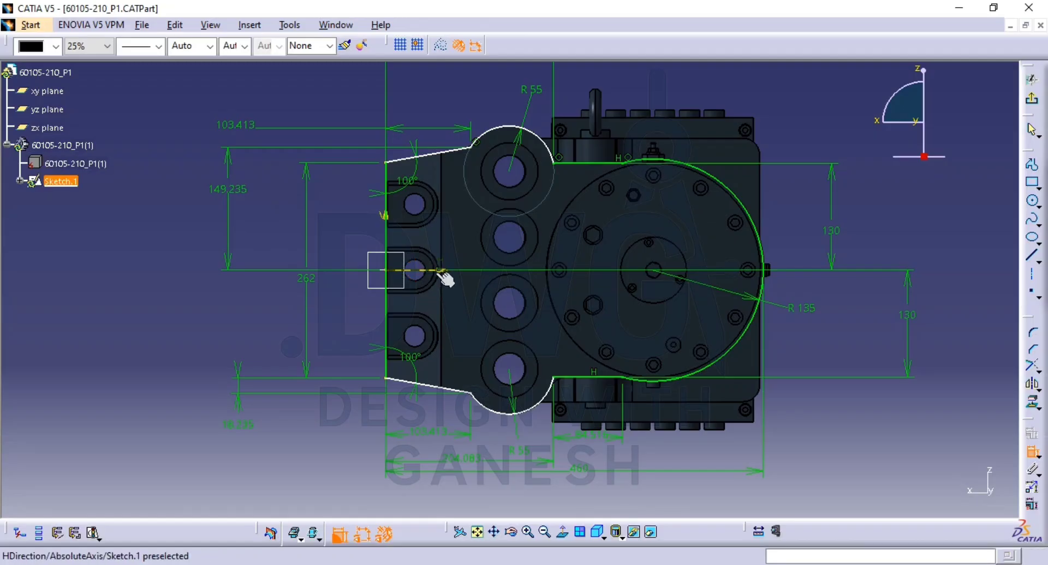
click(482, 401)
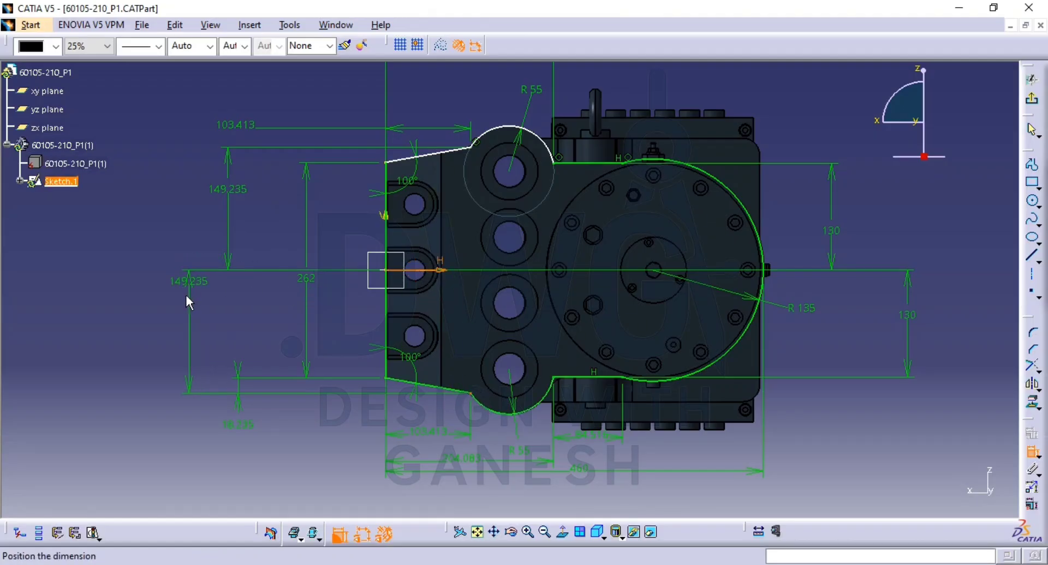
click(187, 295)
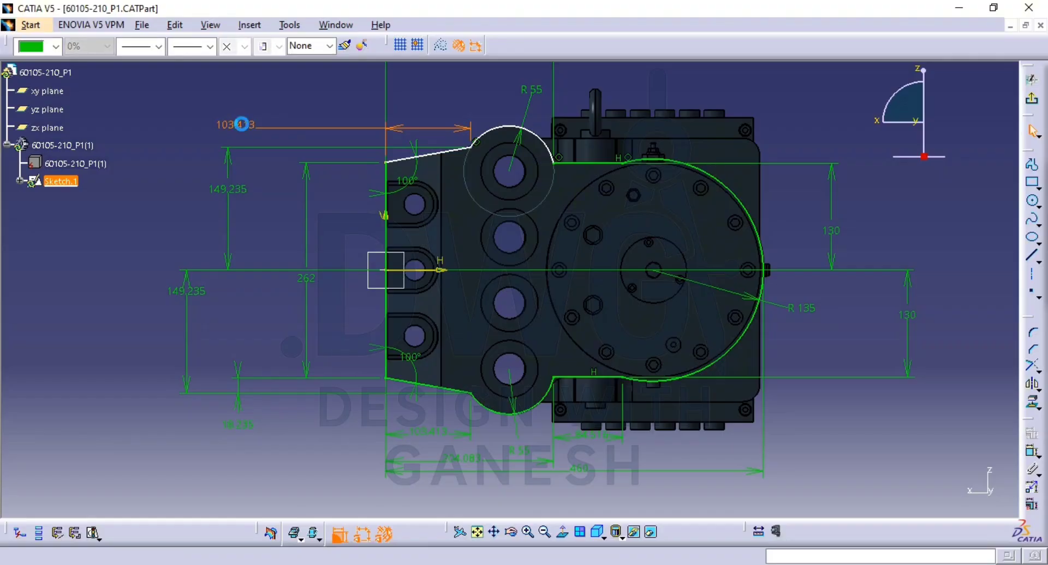
Delete the upper sloped line's horizontal extent dimension and dimension the line's vertical extent instead
text(s)
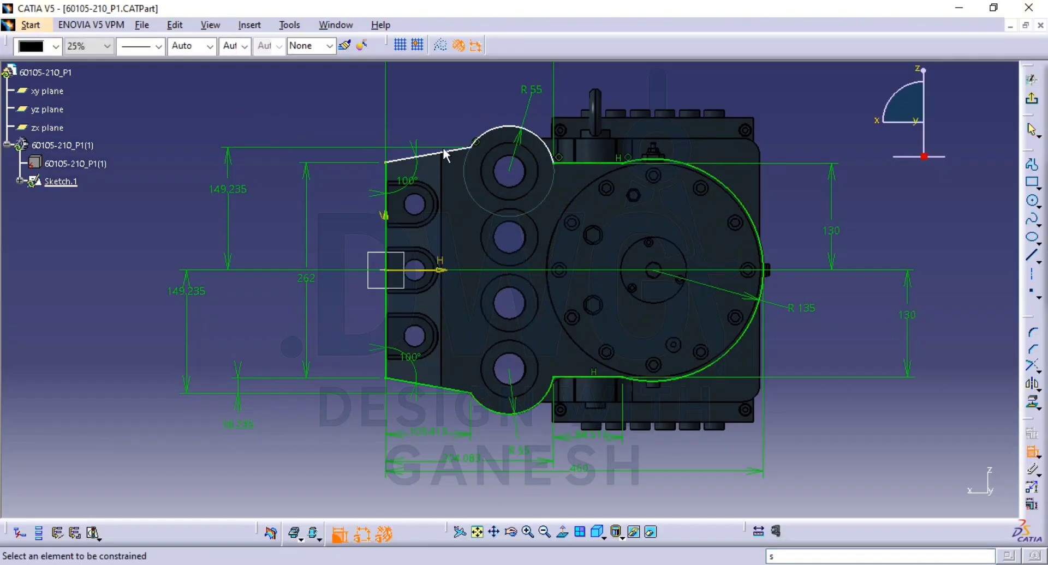
right_click(308, 118)
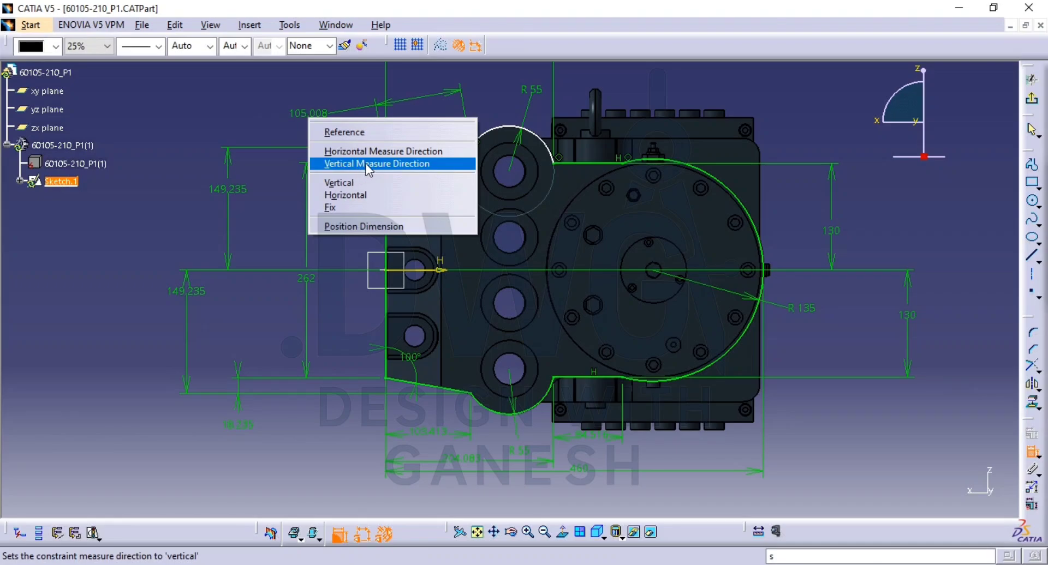
click(368, 165)
click(251, 125)
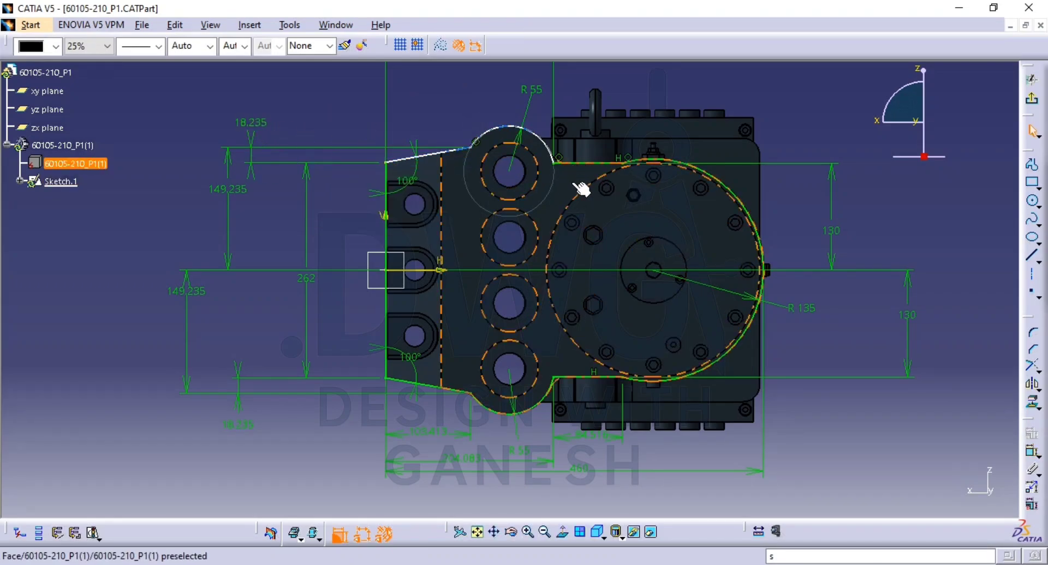
Dimension the horizontal distance from the vertical end line to the corner between the upper sloped line and upper boss arc
middle_drag(564, 198, 557, 295)
middle_drag(604, 166, 600, 99)
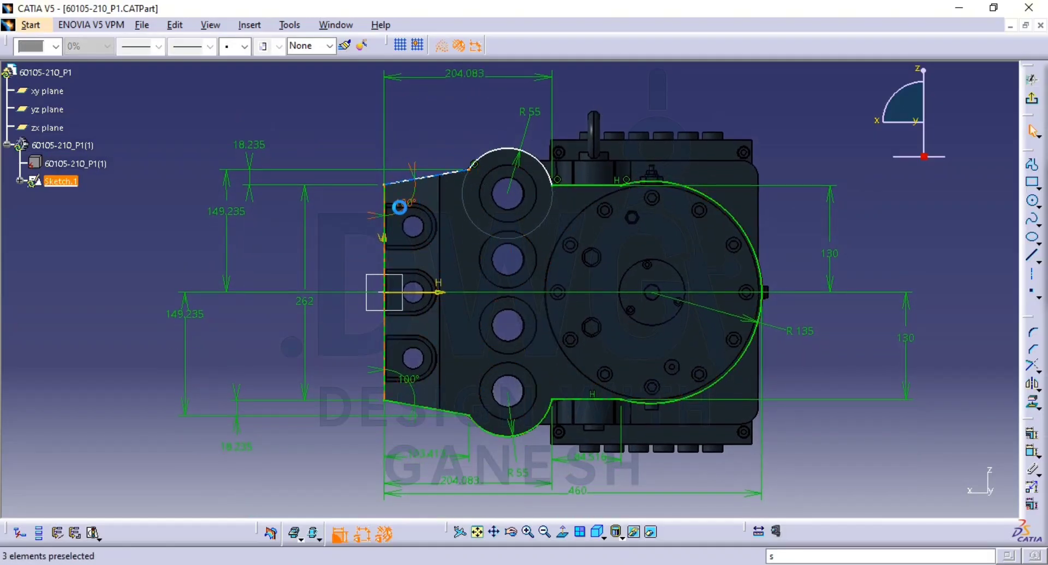
click(395, 206)
click(1031, 434)
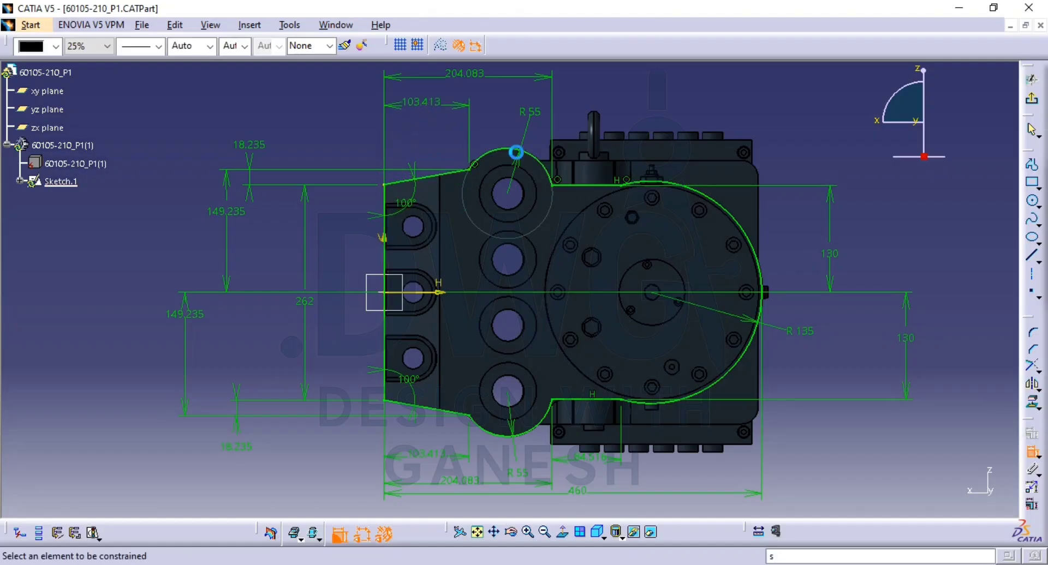
Exit the sketch and check the outline against the imported housing in 3D
middle_drag(566, 222, 468, 286)
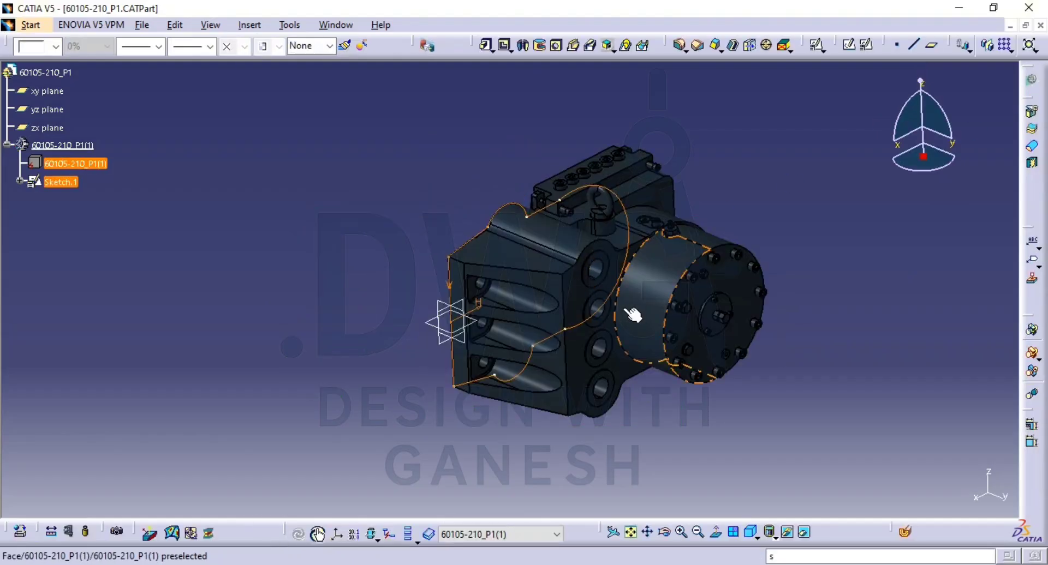
mouse_move(606, 306)
middle_down()
mouse_move(533, 297)
mouse_move(359, 333)
mouse_move(306, 388)
mouse_move(339, 378)
mouse_move(365, 411)
mouse_move(456, 374)
mouse_move(468, 339)
mouse_move(505, 334)
mouse_move(552, 348)
mouse_move(540, 312)
middle_up()
click(796, 430)
scroll(358, 246, down, 1)
middle_drag(359, 245, 400, 270)
middle_drag(519, 354, 490, 349)
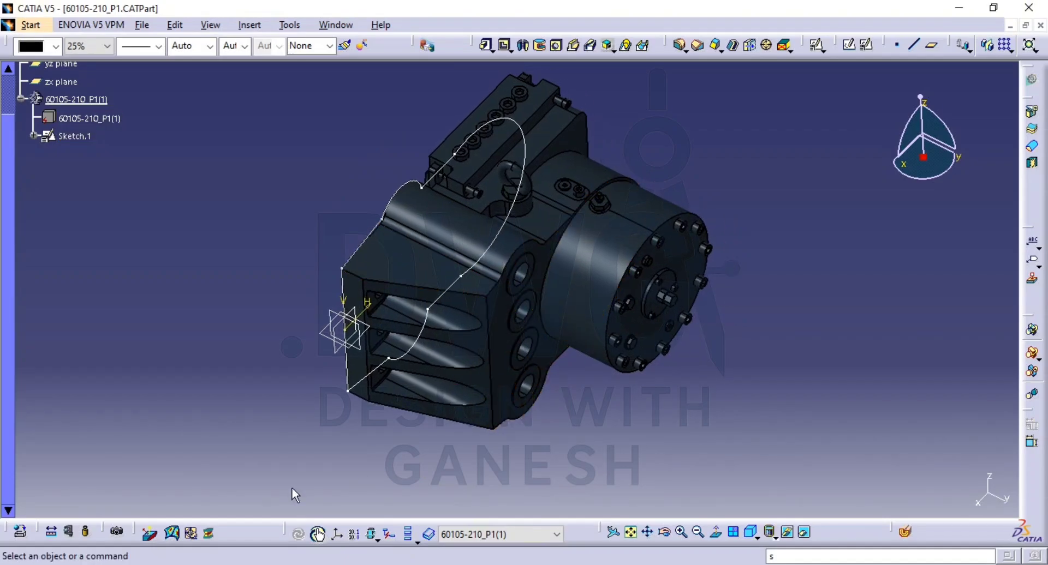
Measure the distance between the housing's flat outer face and the zx plane, without keeping the measurement
click(53, 533)
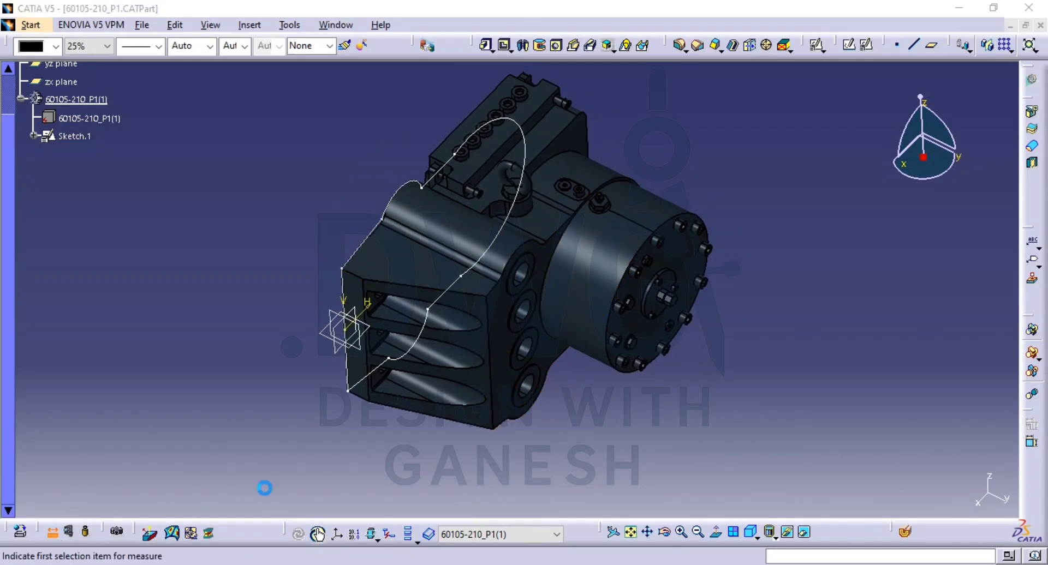
click(496, 353)
middle_drag(496, 353, 624, 359)
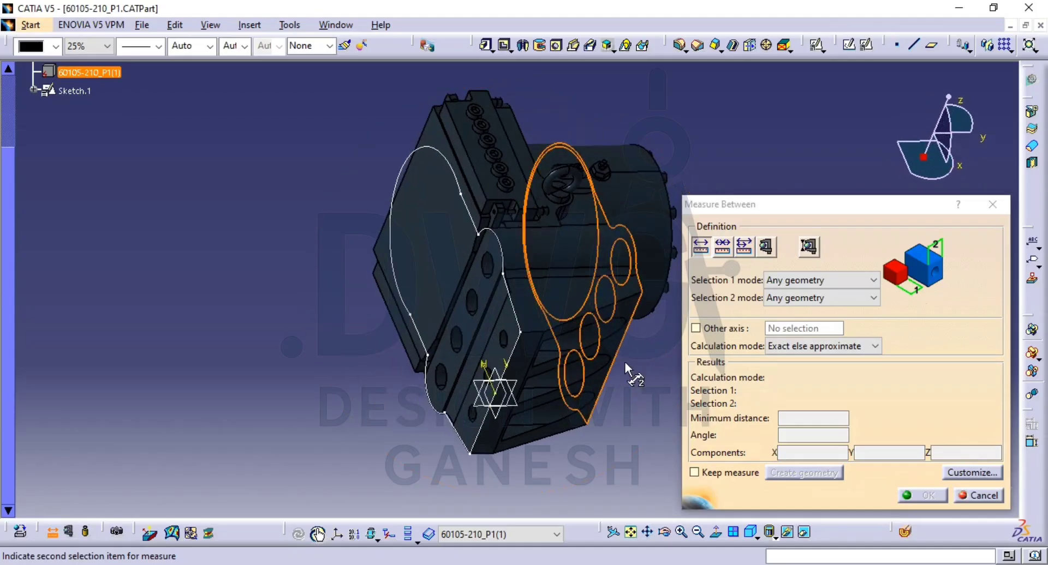
click(498, 373)
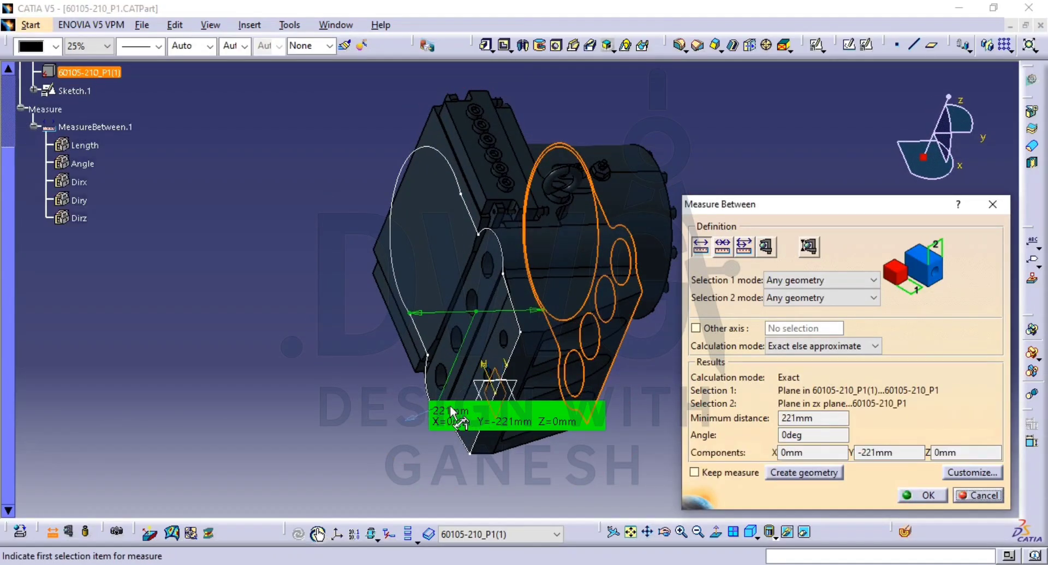
click(979, 496)
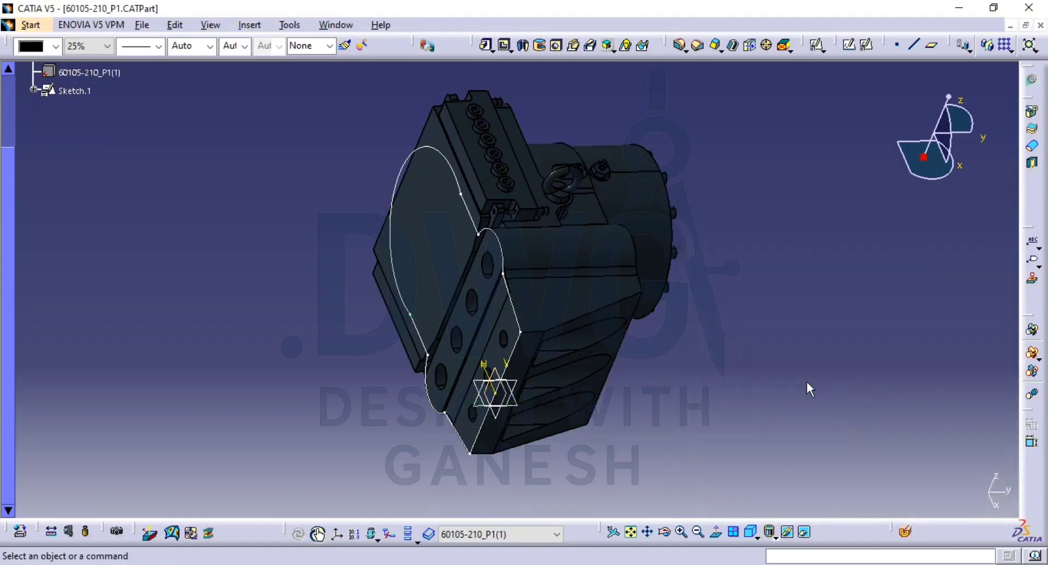
Try extruding the closed housing outline sketch 221 mm as a pad inside the imported part's body
middle_drag(684, 367, 607, 372)
click(486, 45)
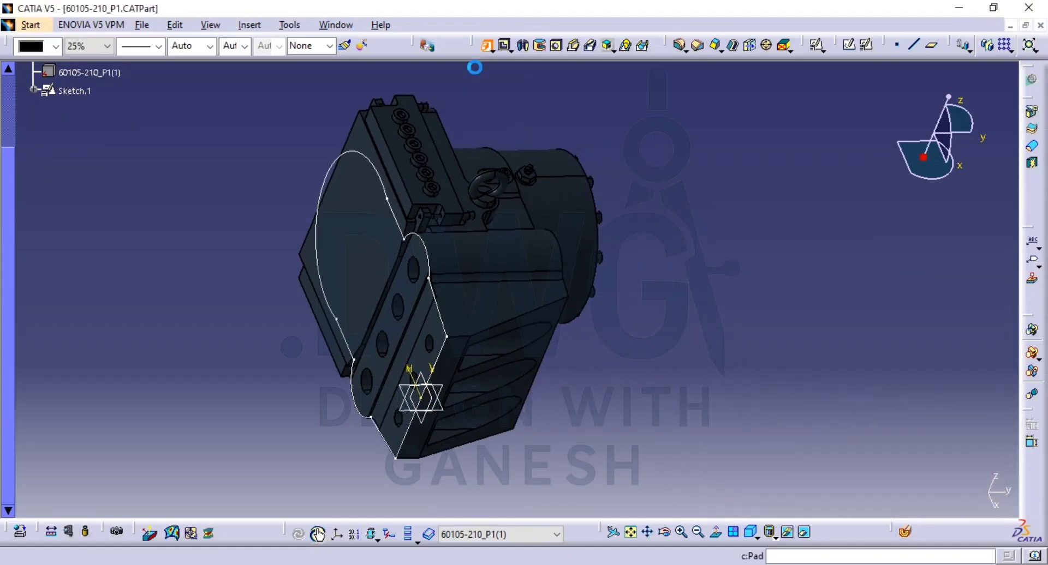
click(383, 193)
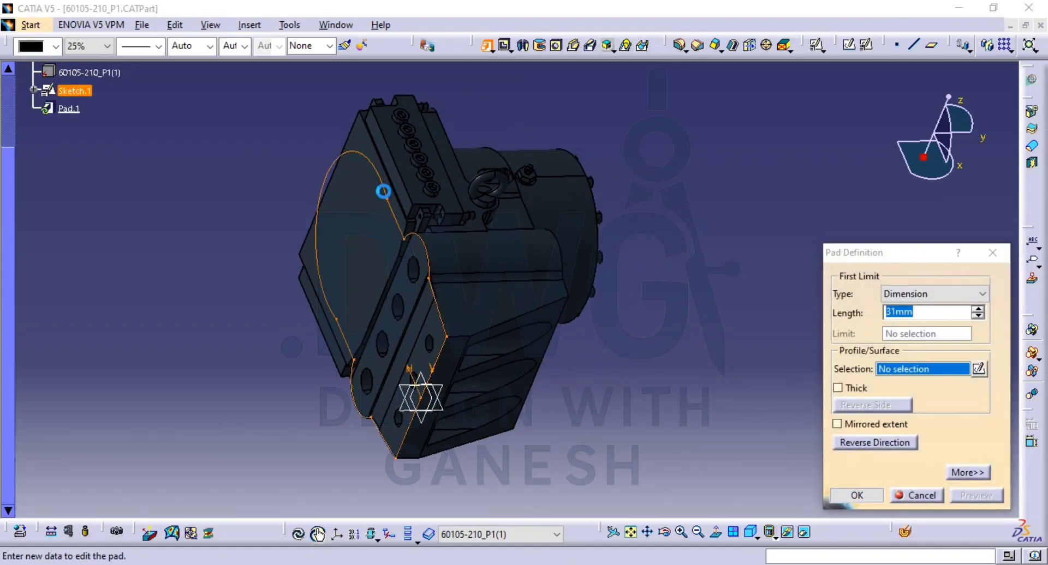
text(221)
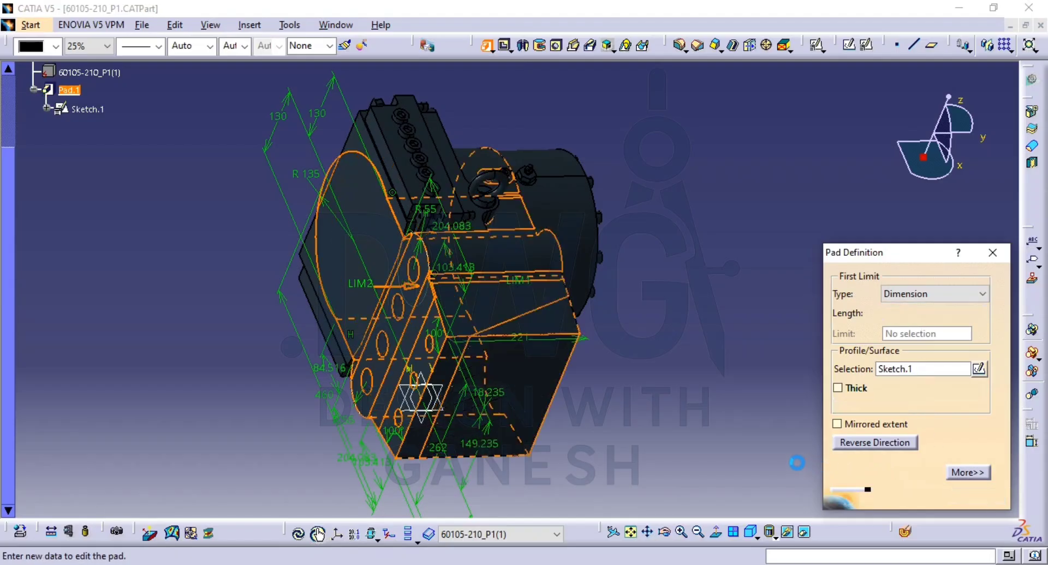
middle_drag(620, 356, 420, 379)
click(839, 495)
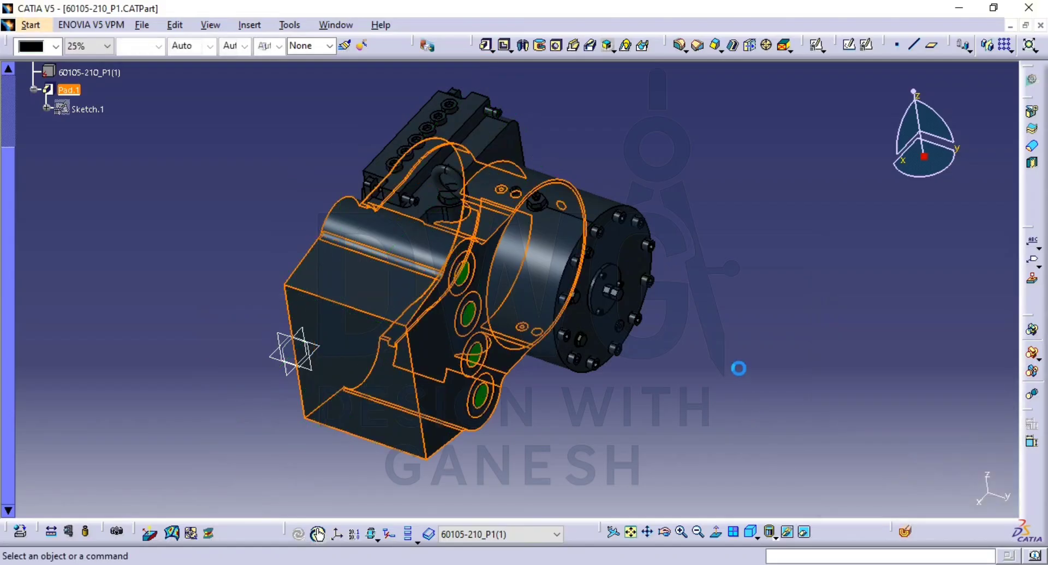
Hide and show the imported solid to check whether the new pad remains separate from it
middle_drag(622, 346, 321, 302)
scroll(100, 143, up, 3)
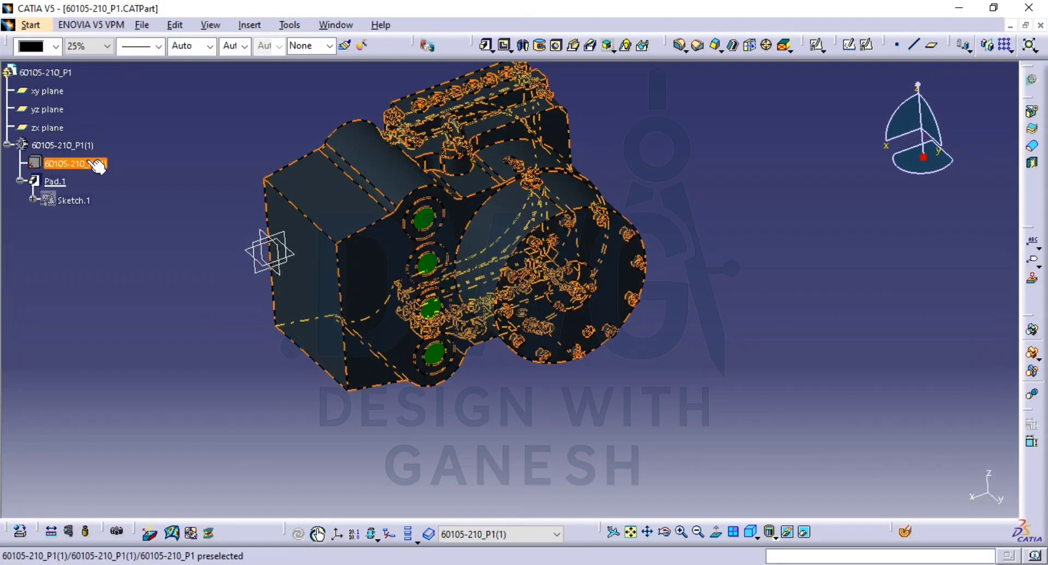
click(71, 163)
right_click(84, 160)
click(130, 193)
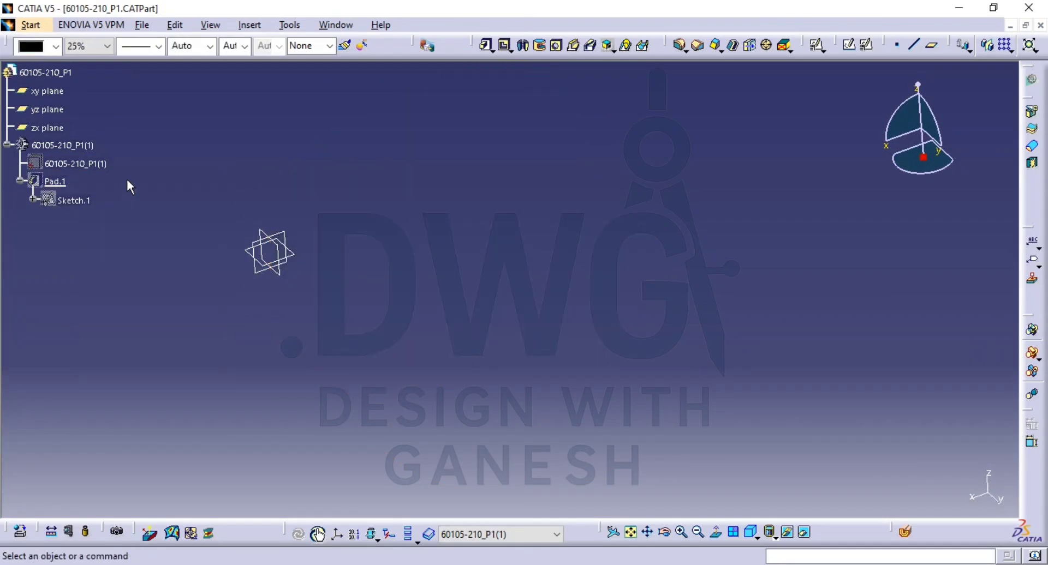
click(82, 163)
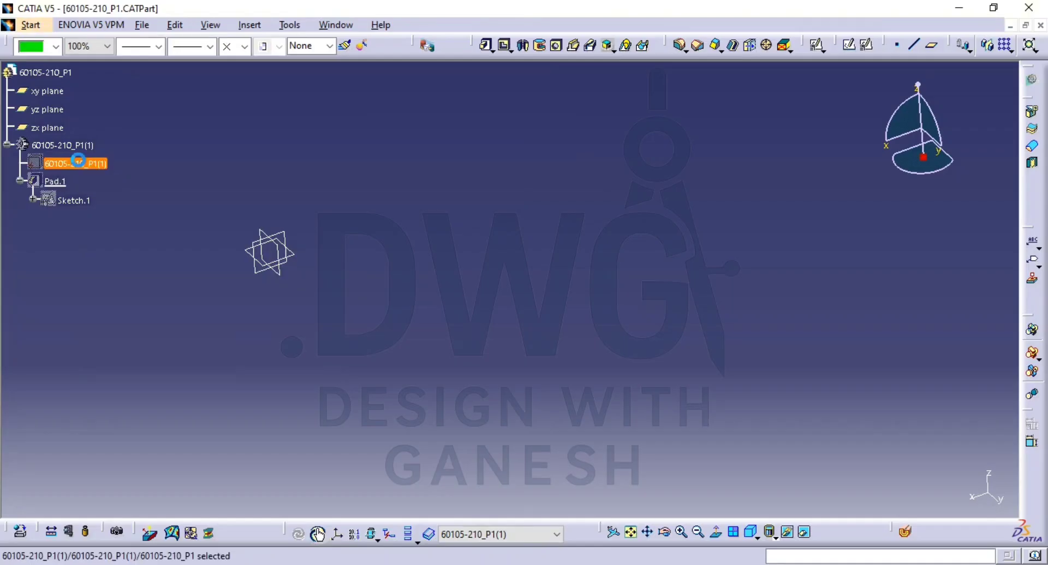
right_click(78, 161)
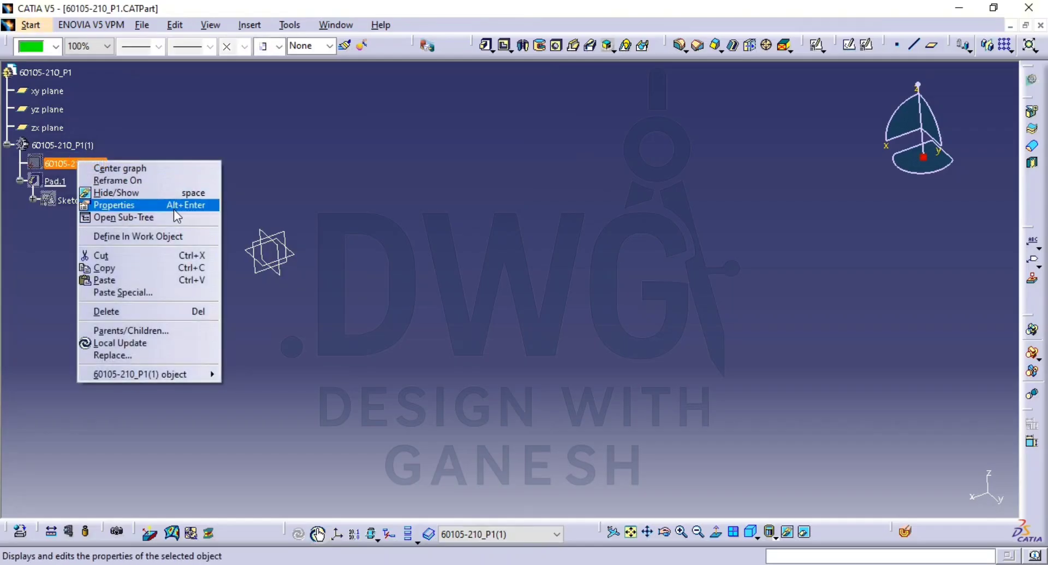
click(184, 193)
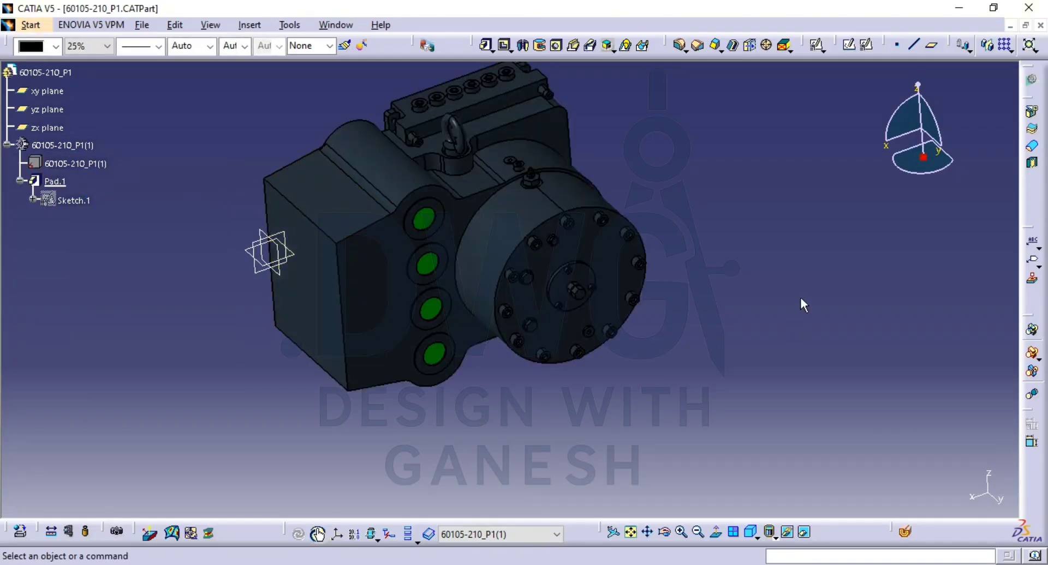
key(ctrl+z)
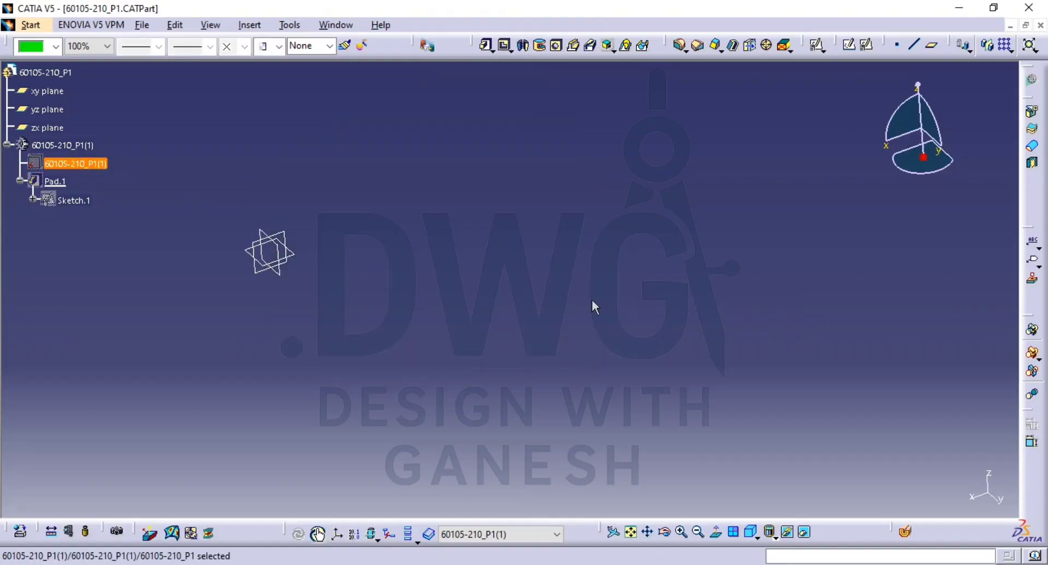
click(594, 307)
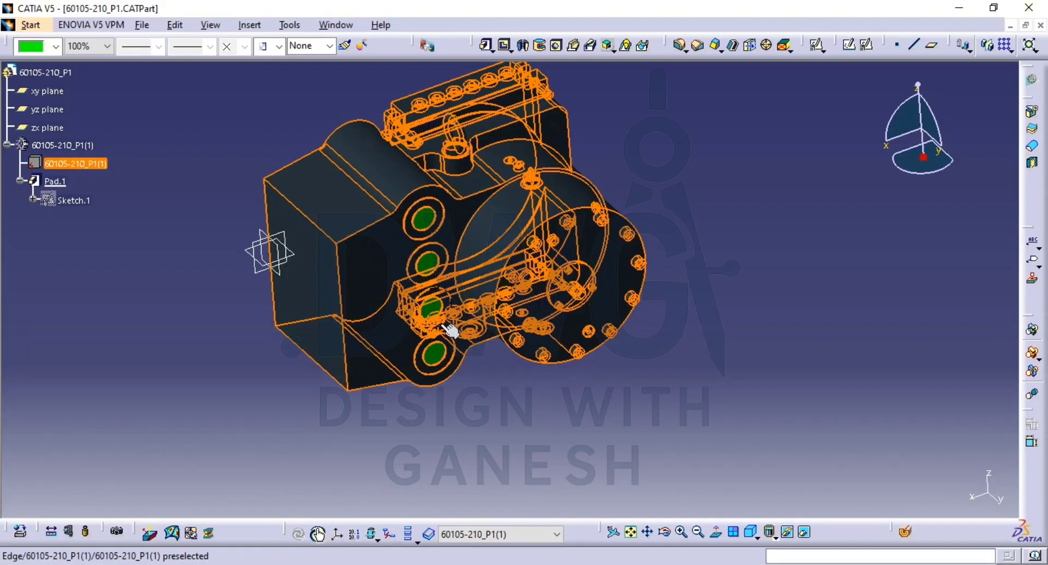
click(767, 232)
Delete the 221 mm pad from the imported part's body, keeping its outline sketch
middle_drag(767, 232, 722, 269)
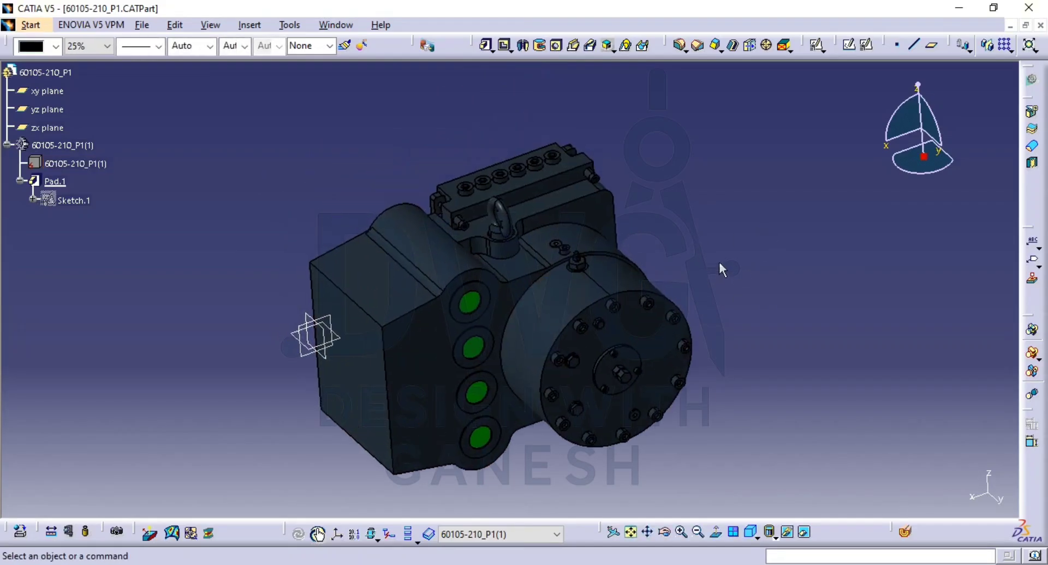
click(339, 264)
click(246, 235)
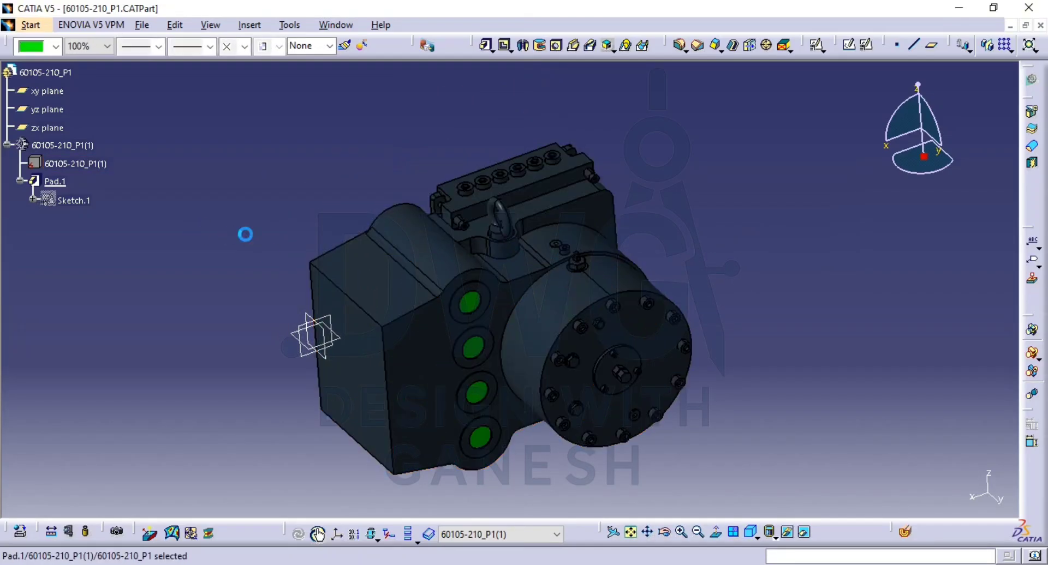
key(Delete)
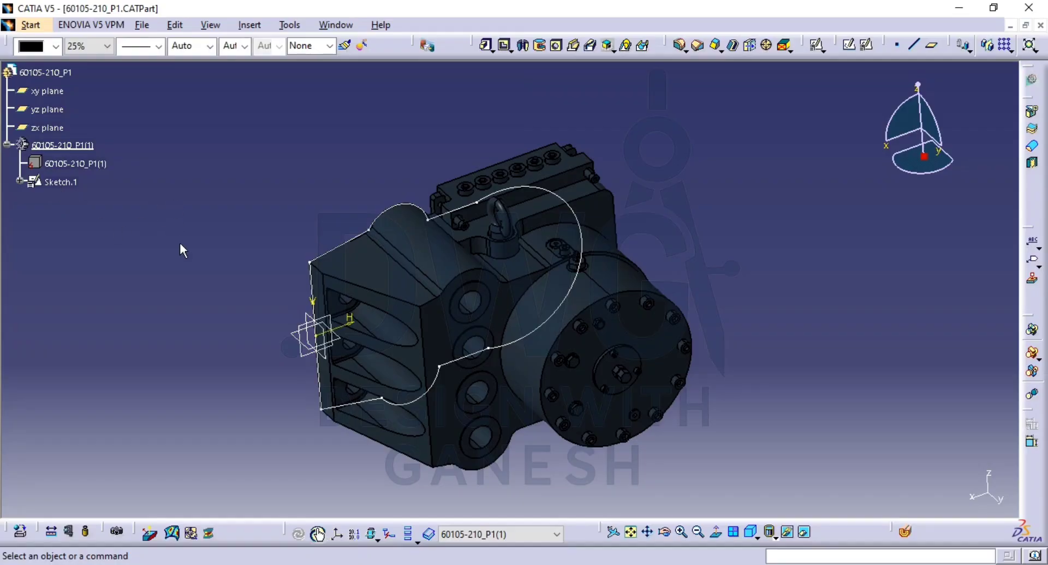
Insert a geometrical set under the part 60105-210_P1 and move the housing outline sketch into it
click(281, 25)
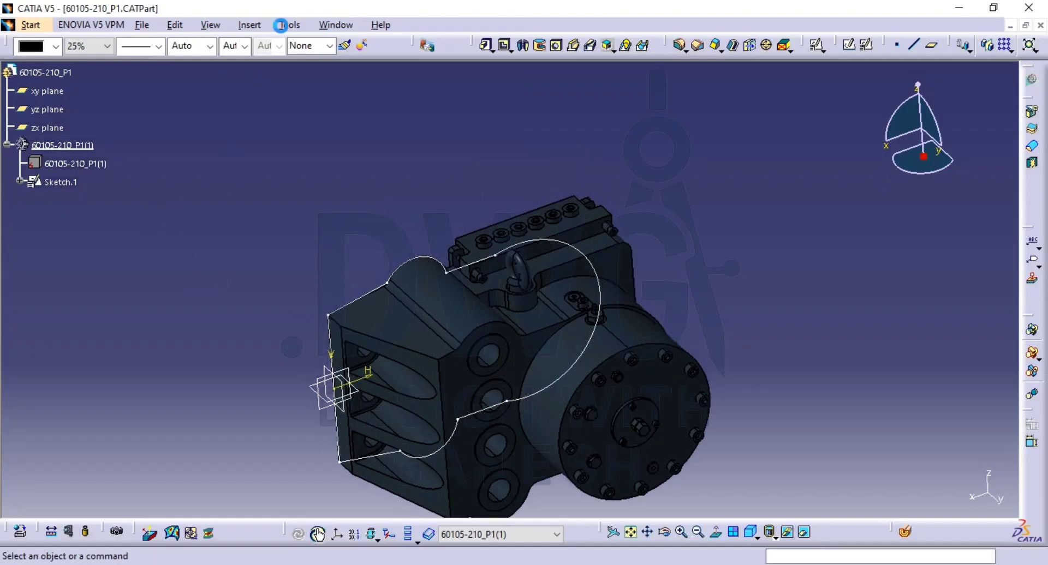
click(250, 26)
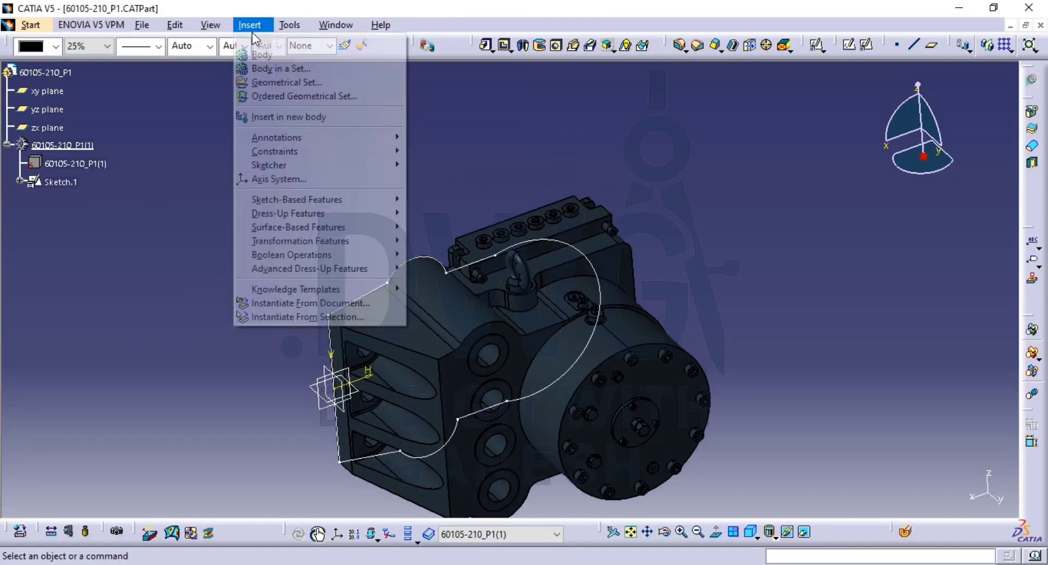
click(301, 83)
click(916, 493)
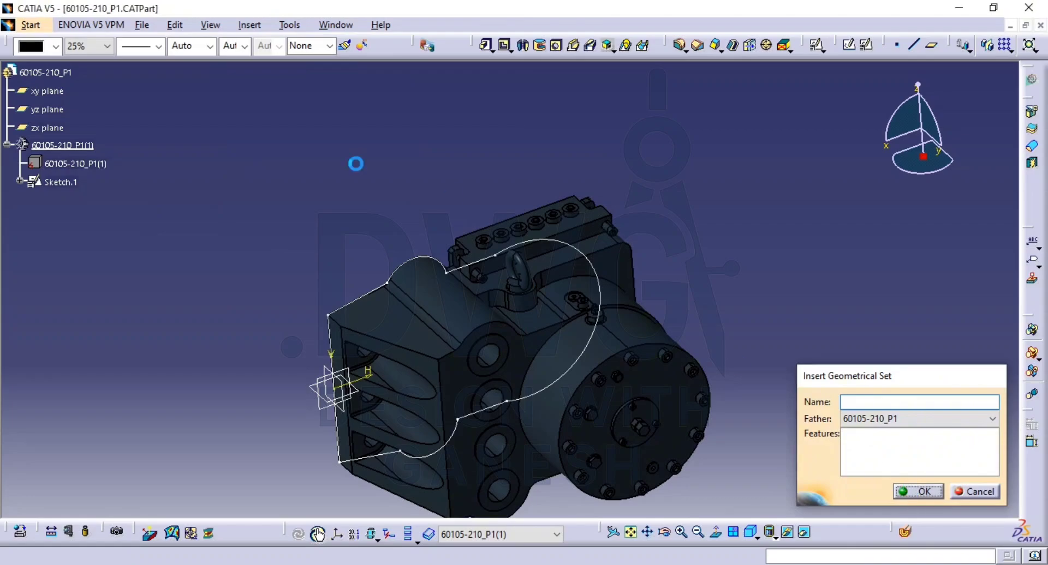
click(66, 199)
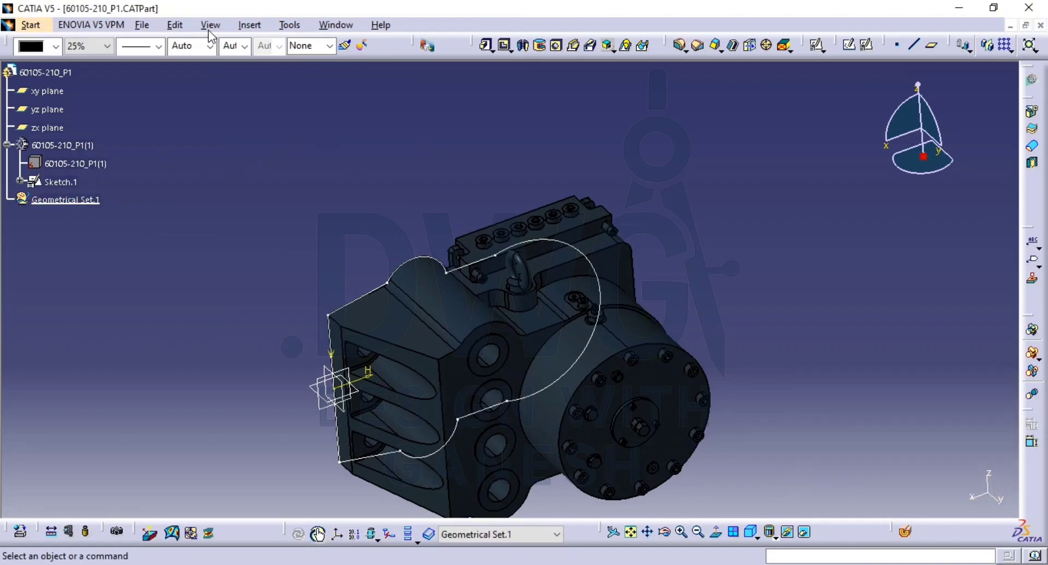
drag(62, 181, 61, 200)
click(203, 121)
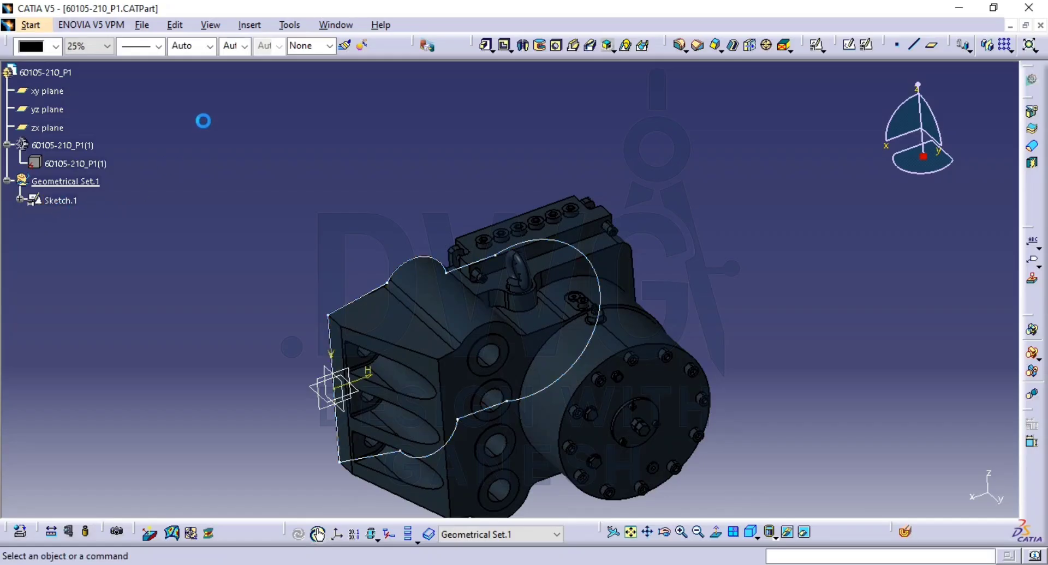
Insert a new body and extrude the housing outline sketch 221 mm as a pad in it
click(238, 26)
click(253, 55)
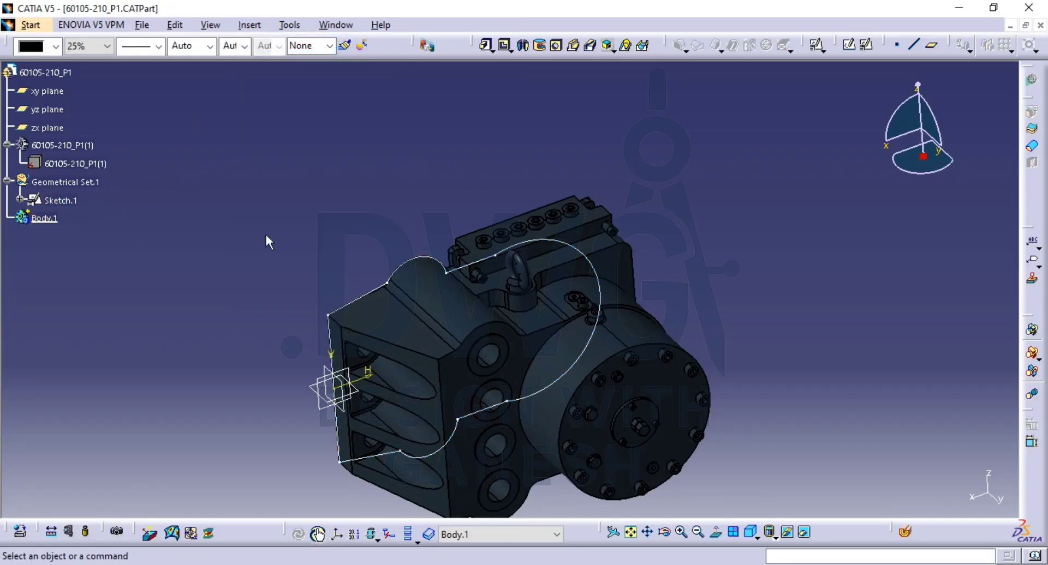
click(485, 45)
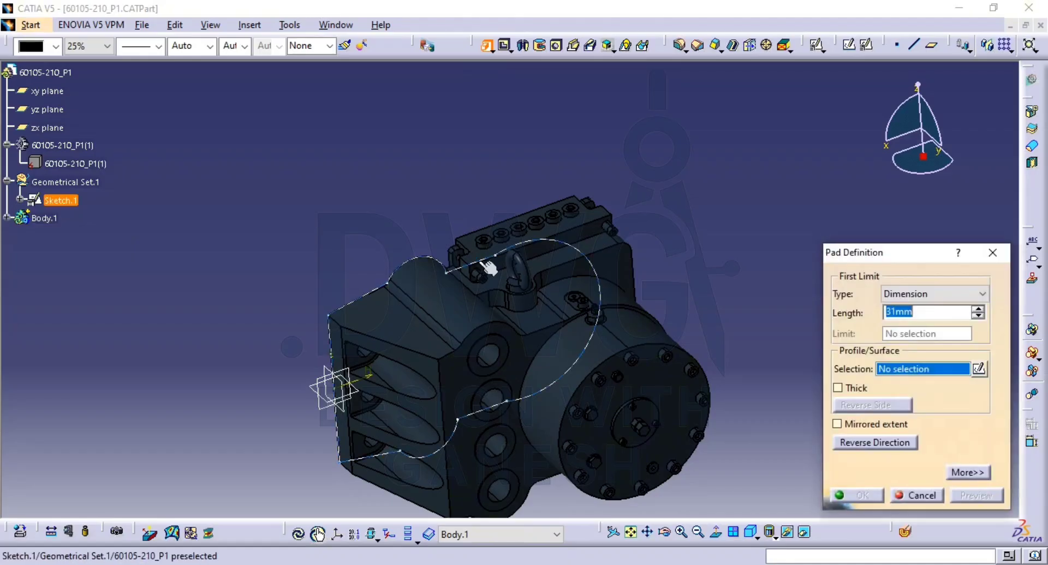
click(476, 258)
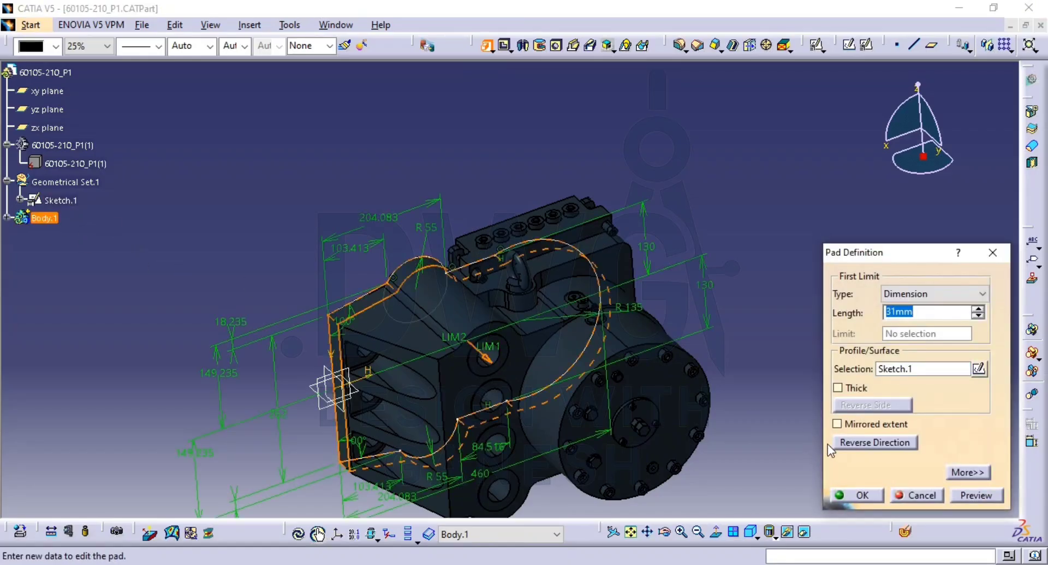
text(221)
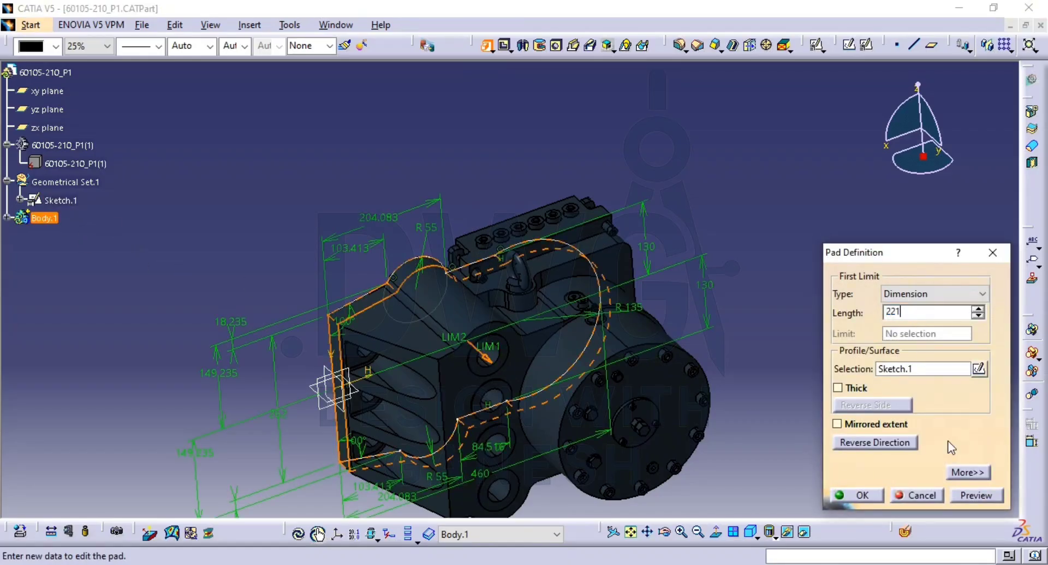
click(970, 495)
click(861, 497)
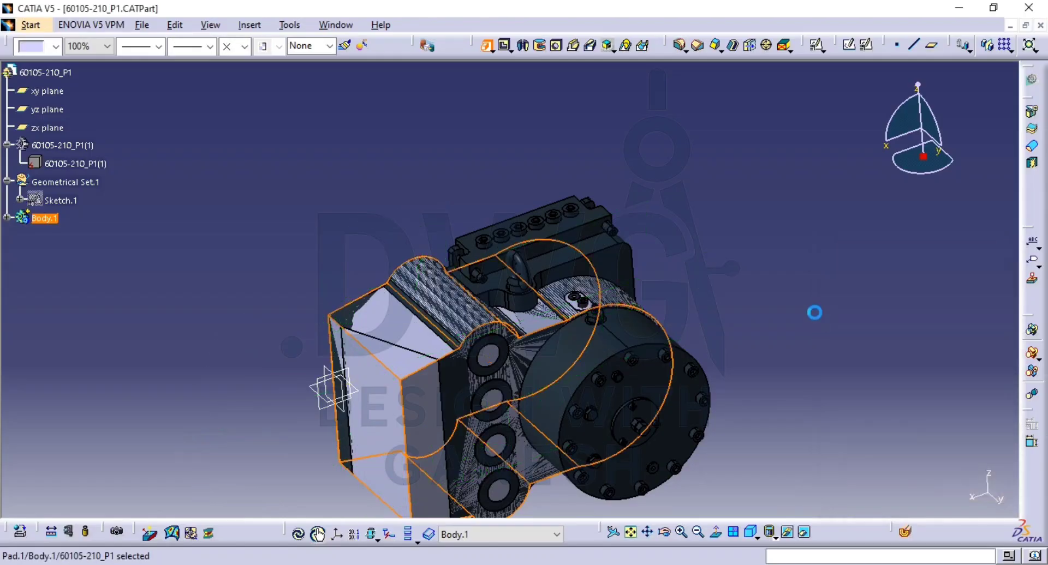
Hide the imported solid and start a positioned sketch on the new pad's large front face
middle_drag(791, 311, 541, 273)
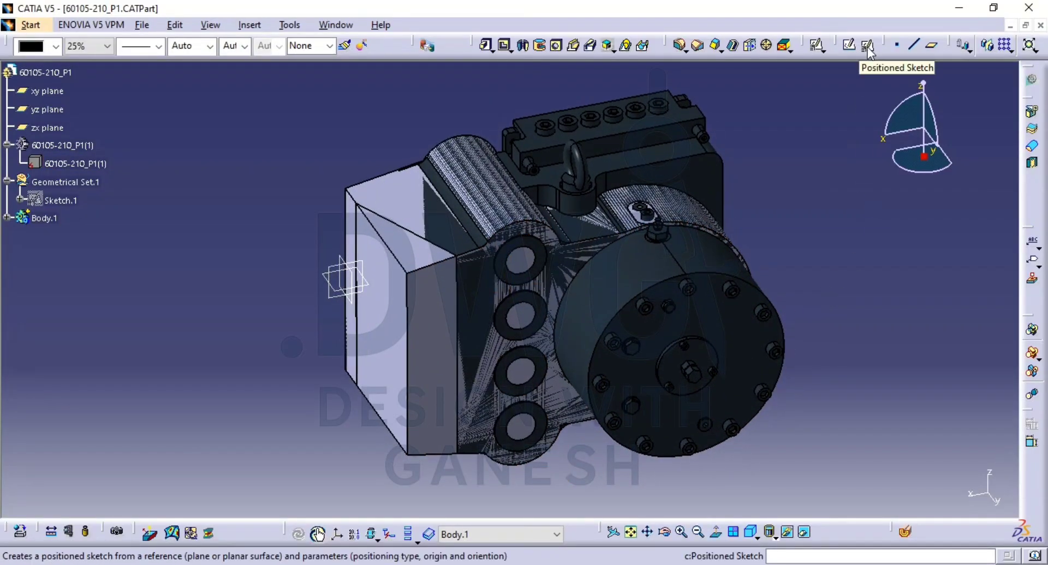
right_click(676, 289)
click(715, 323)
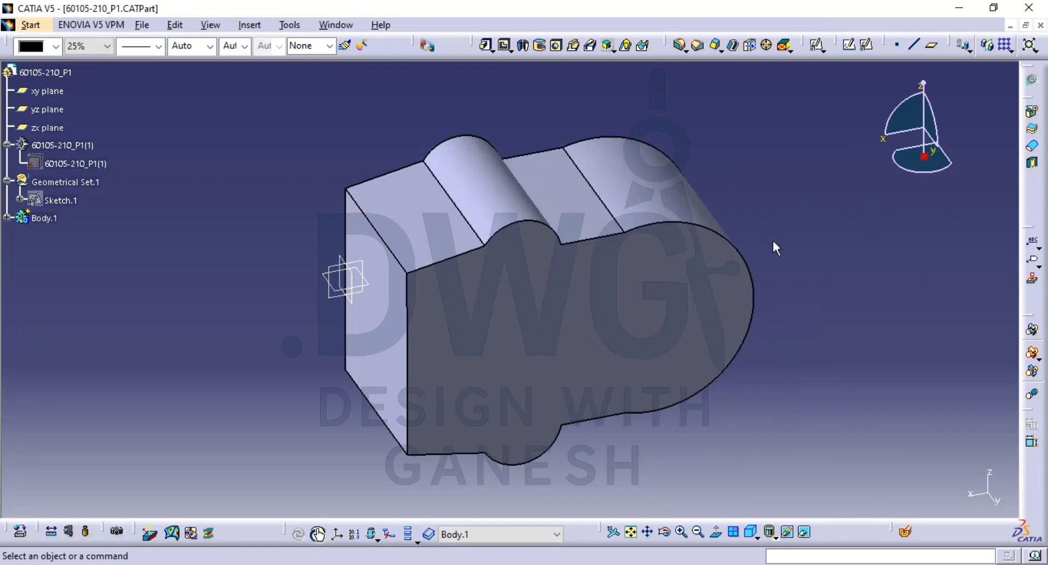
click(786, 46)
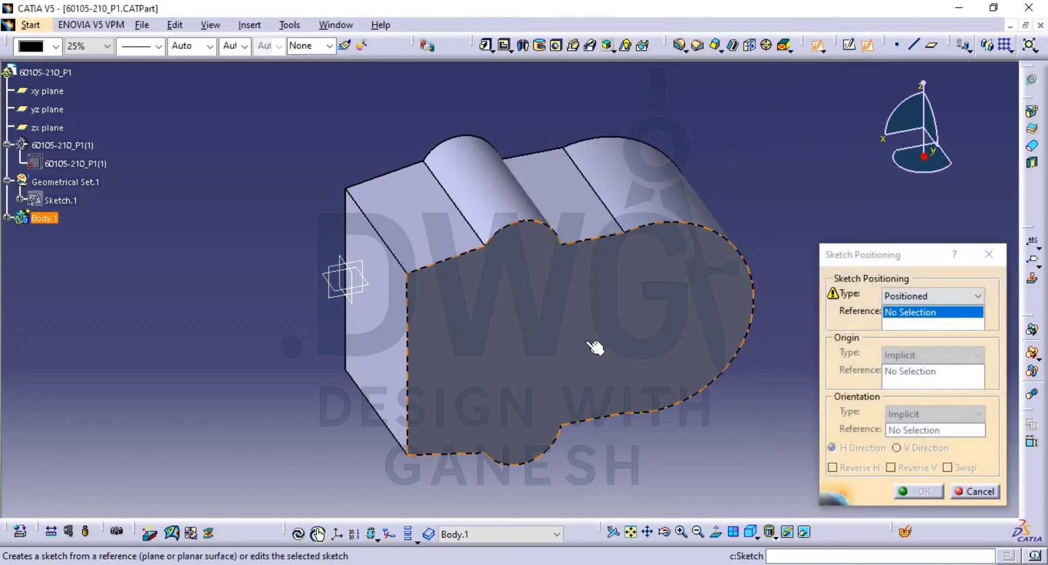
click(589, 382)
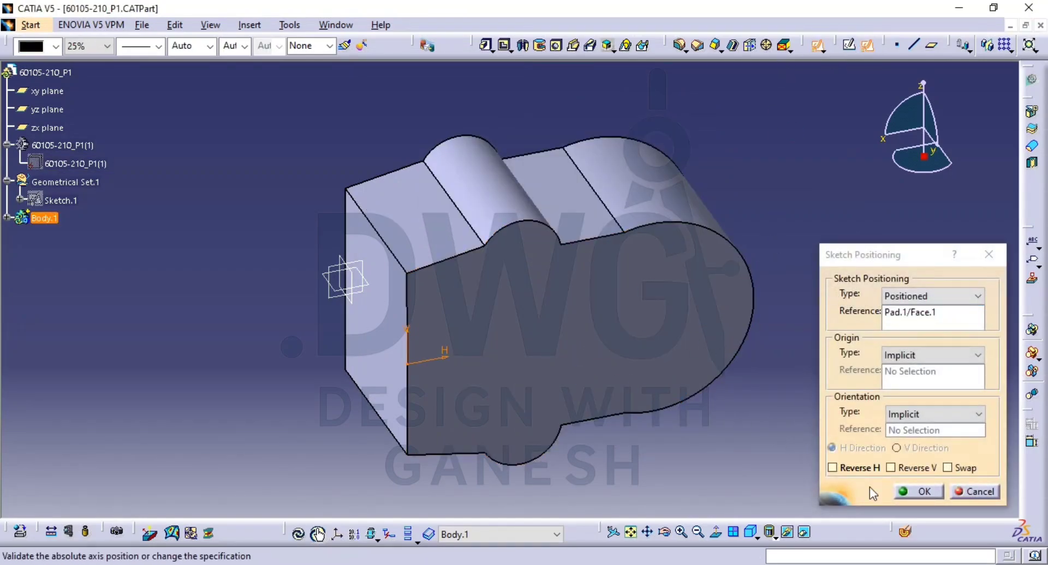
click(915, 493)
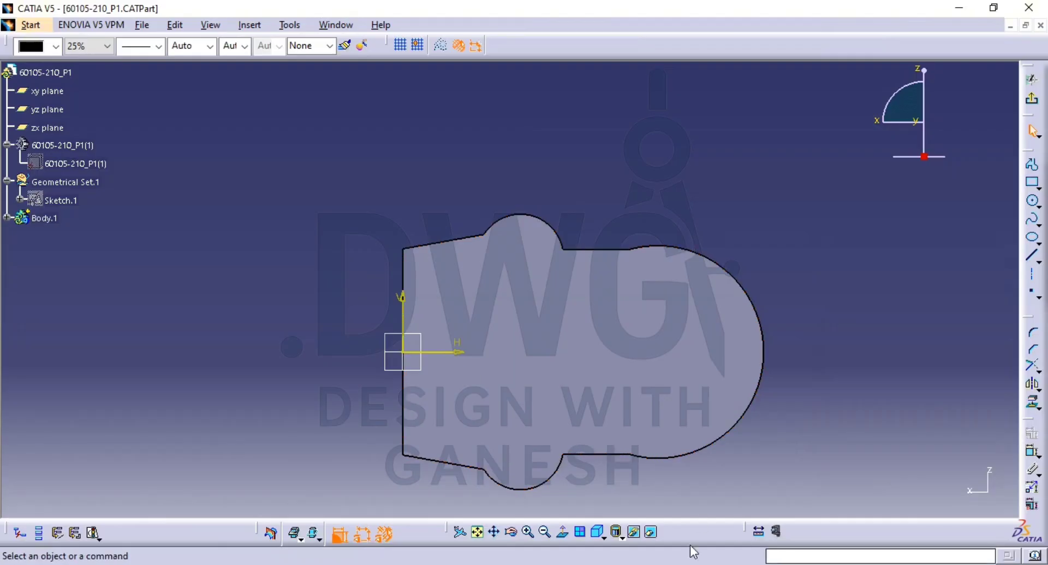
Show the imported solid again, project the outer edges of its four large ring bosses into the sketch, and exit the sketch
click(650, 533)
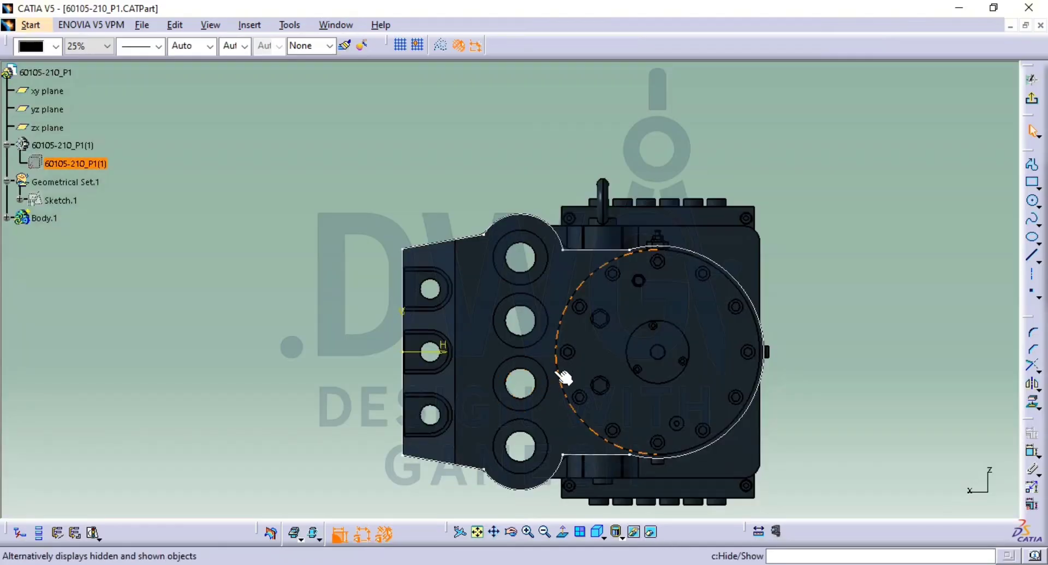
click(652, 533)
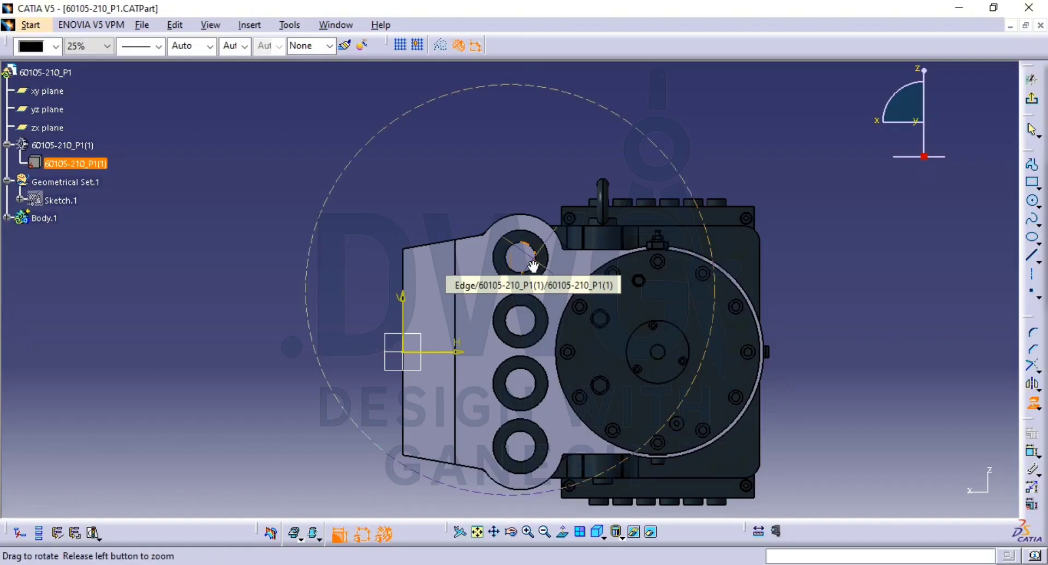
middle_drag(534, 266, 558, 214)
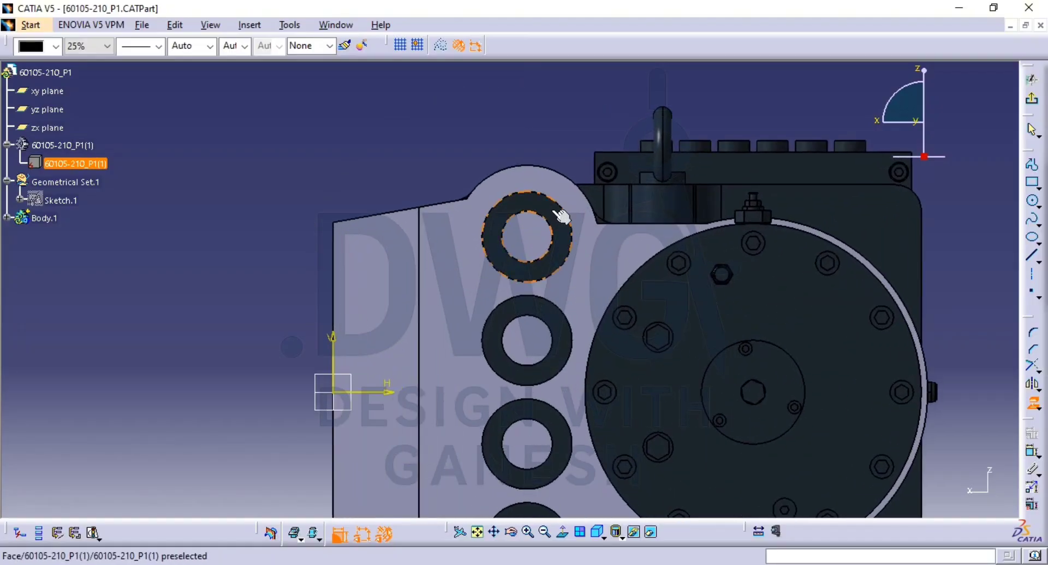
click(579, 235)
click(568, 378)
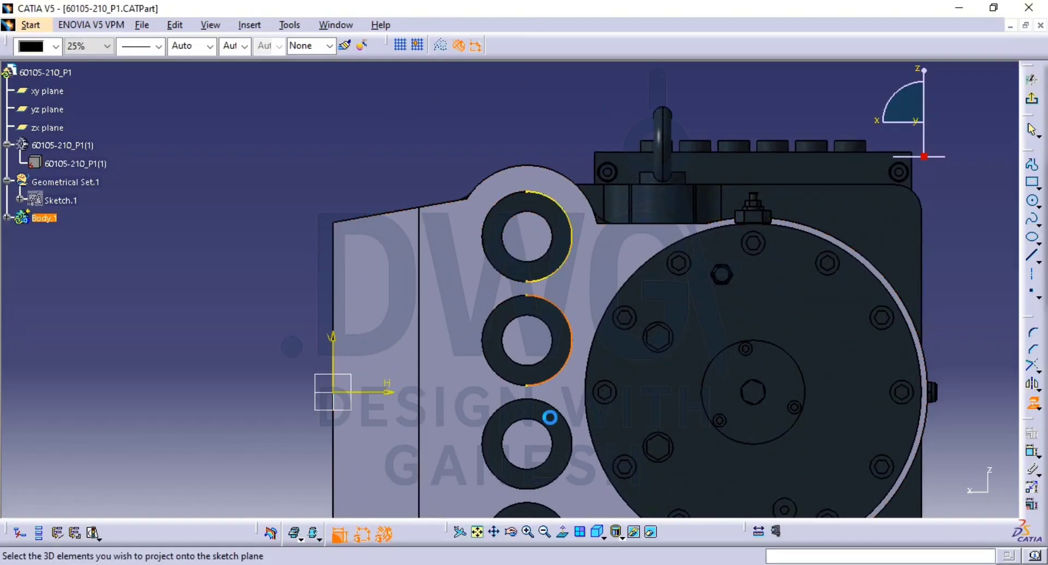
click(571, 441)
middle_drag(571, 437, 557, 241)
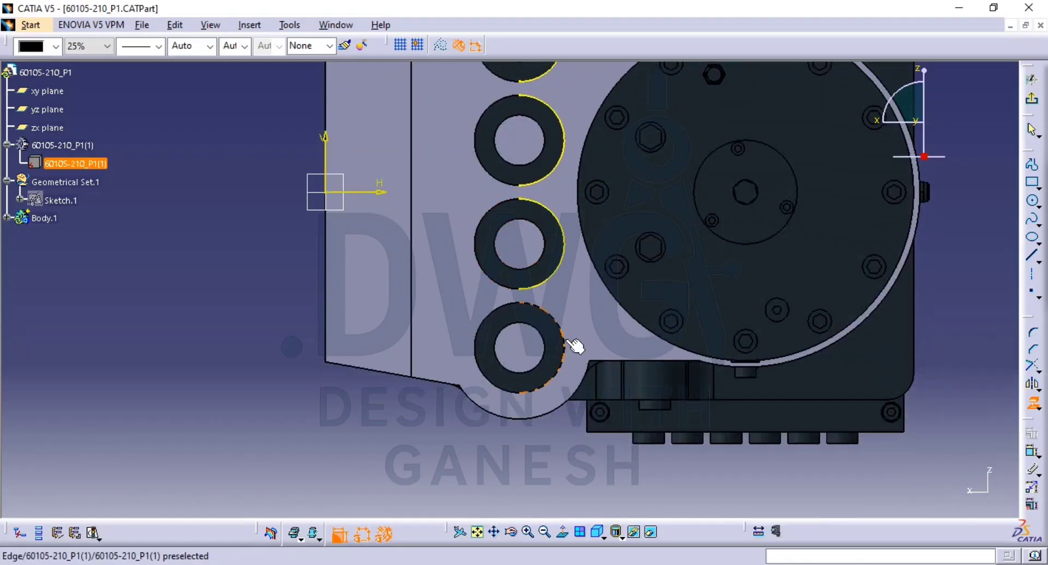
click(567, 348)
middle_drag(604, 304, 644, 357)
click(1031, 99)
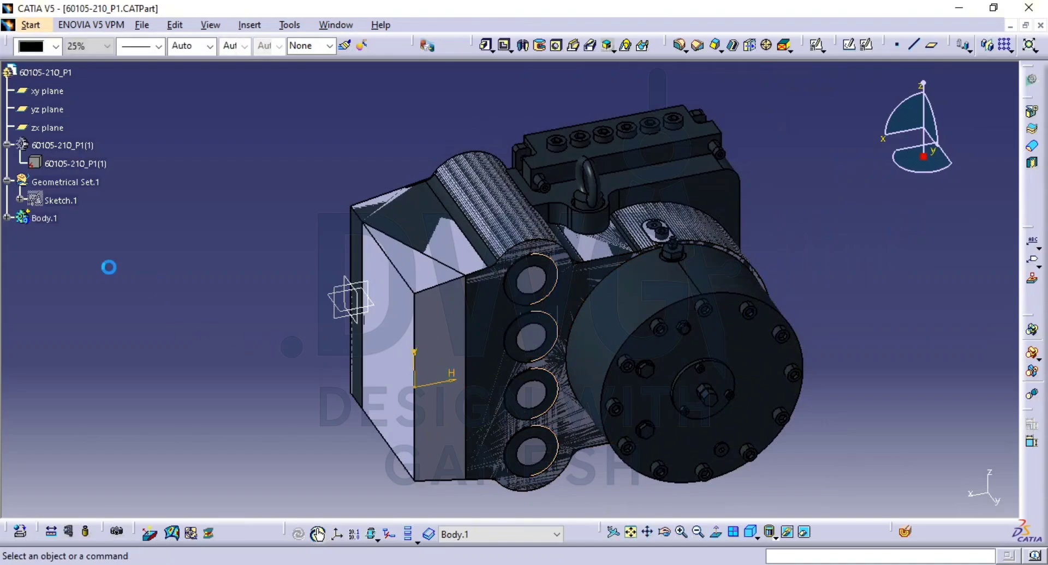
Isolate the ring boss sketch in Body.1 so its projected edges no longer depend on the imported solid
click(7, 218)
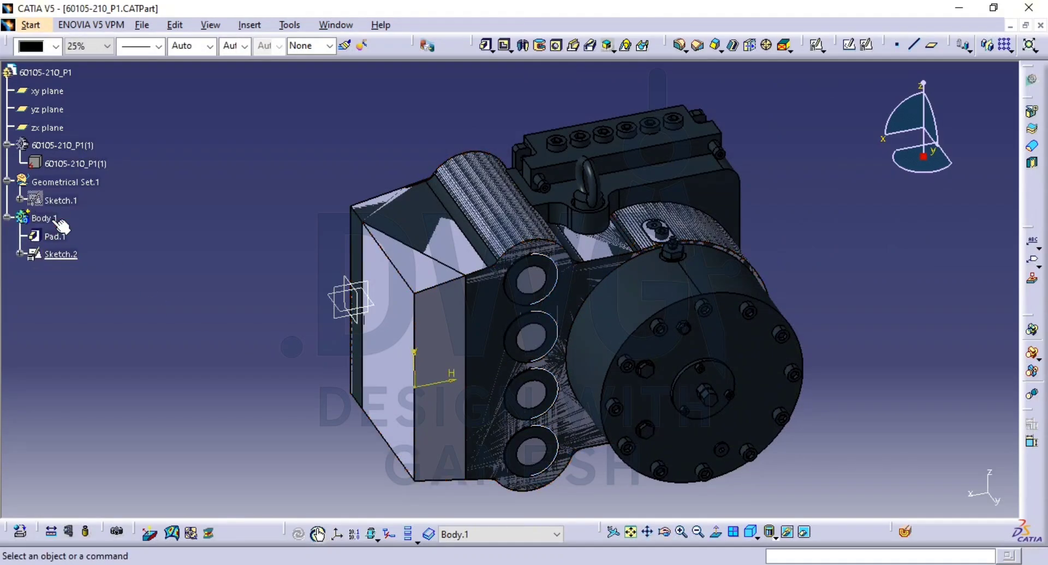
right_click(55, 257)
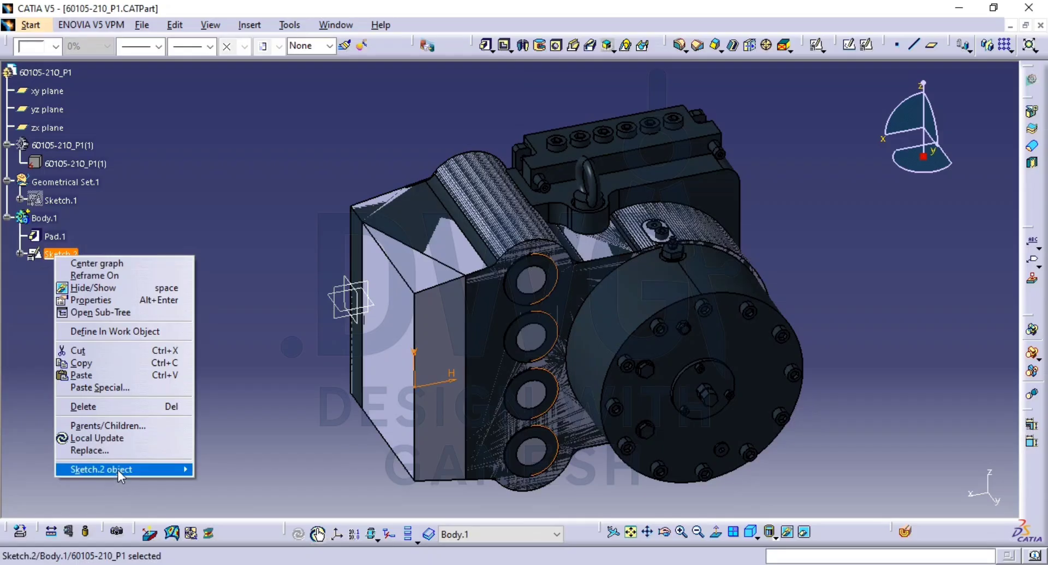
mouse_move(118, 471)
click(260, 502)
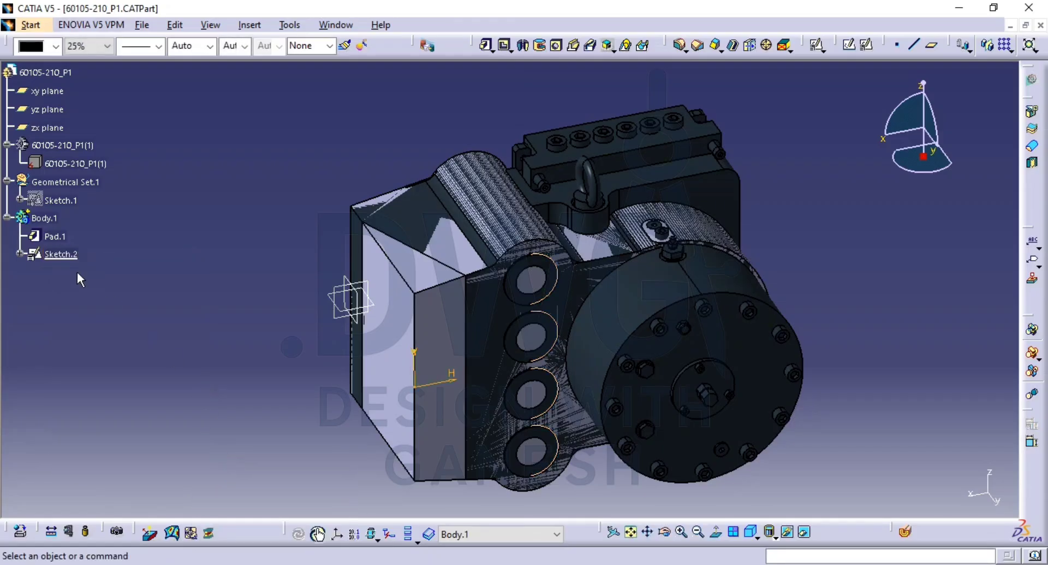
Try deleting the imported solid to test whether the ring boss sketch is independent of it, and undo the deletion
middle_drag(534, 309, 548, 399)
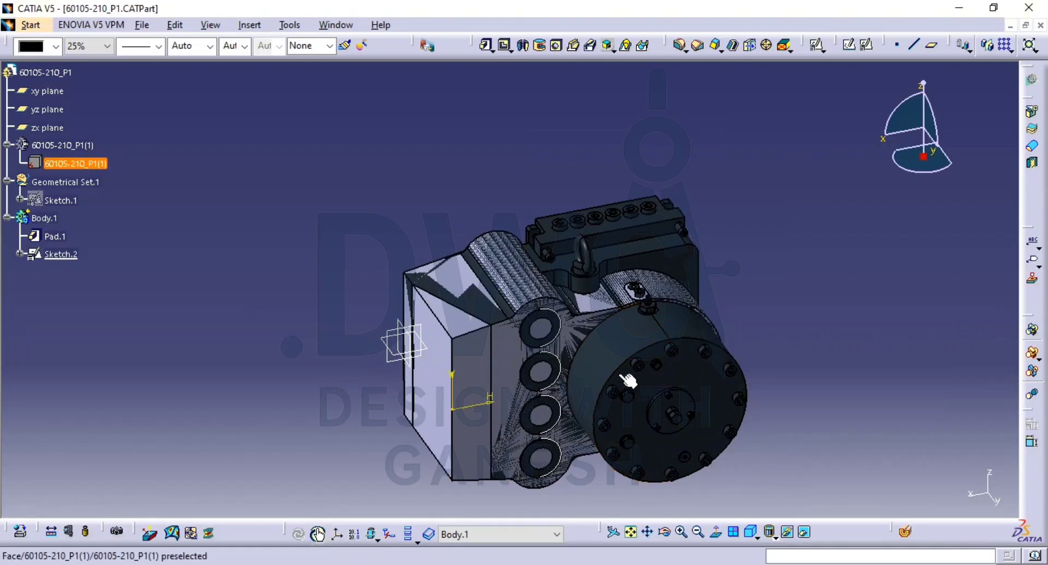
middle_drag(576, 432, 569, 403)
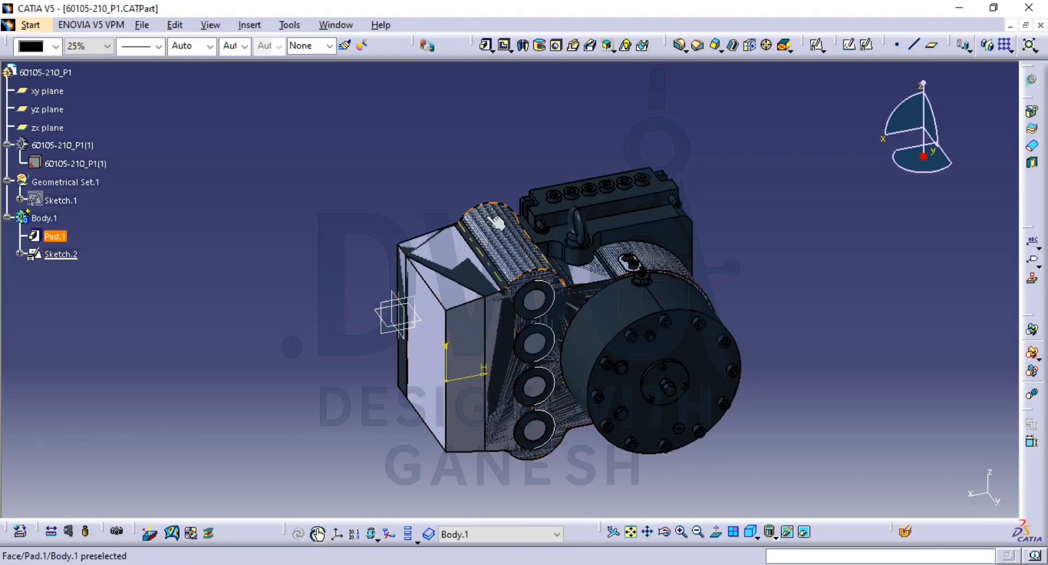
click(94, 165)
key(Delete)
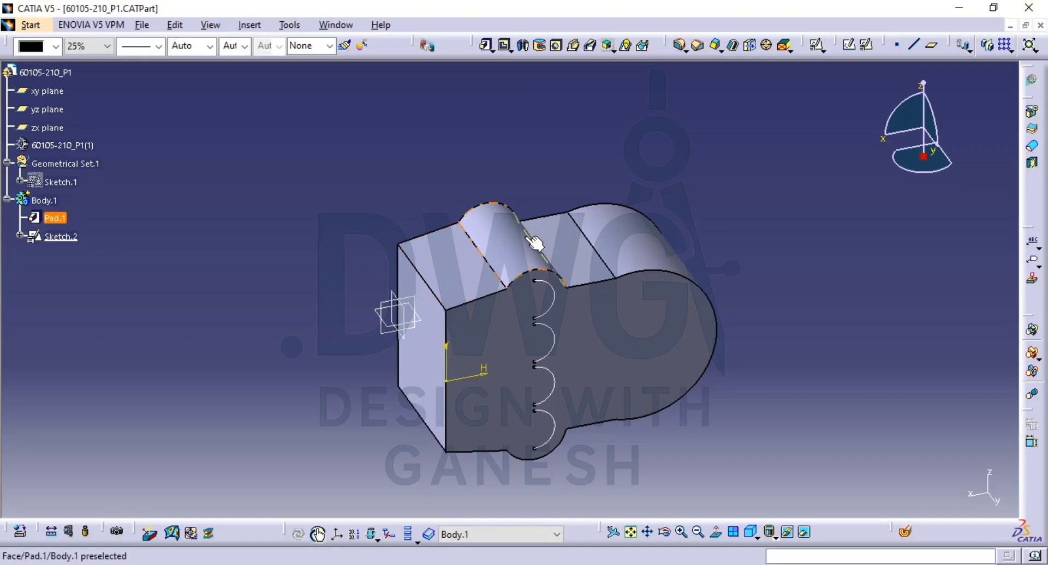
key(ctrl+z)
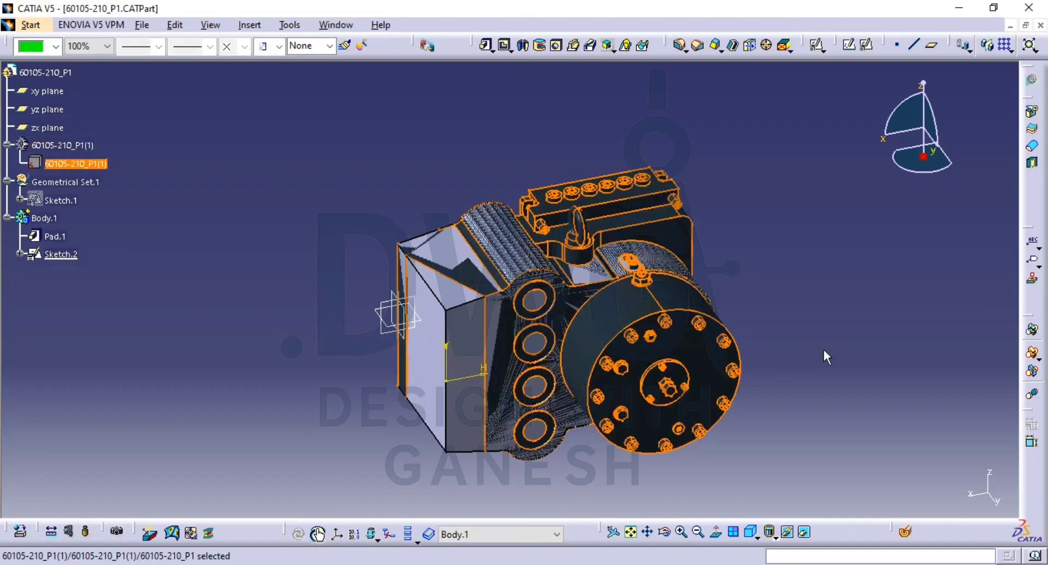
Open the ring boss sketch for editing and convert its four outer ring arcs to construction elements
middle_drag(772, 340, 764, 267)
click(768, 344)
click(883, 283)
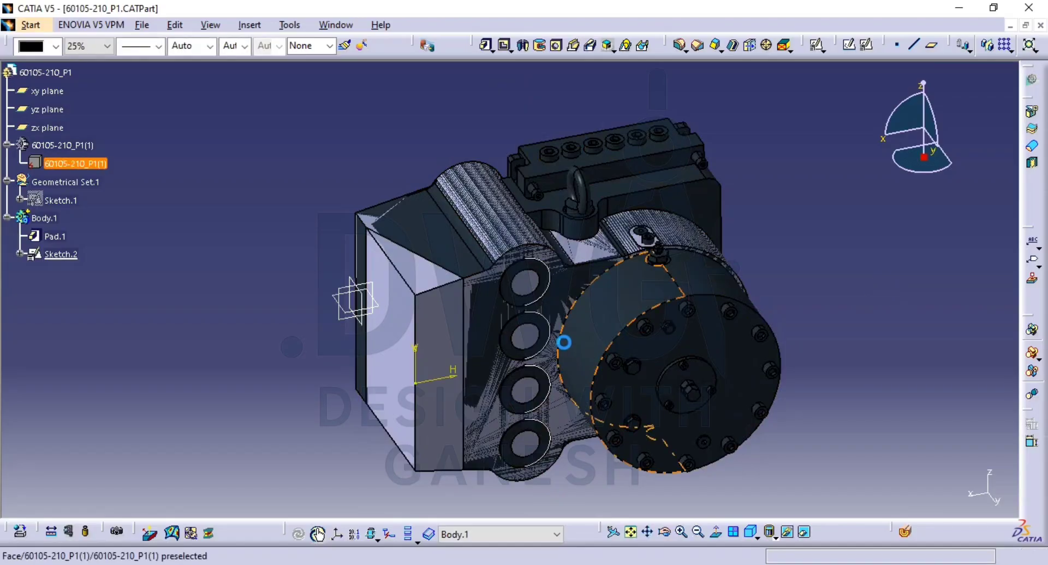
click(68, 254)
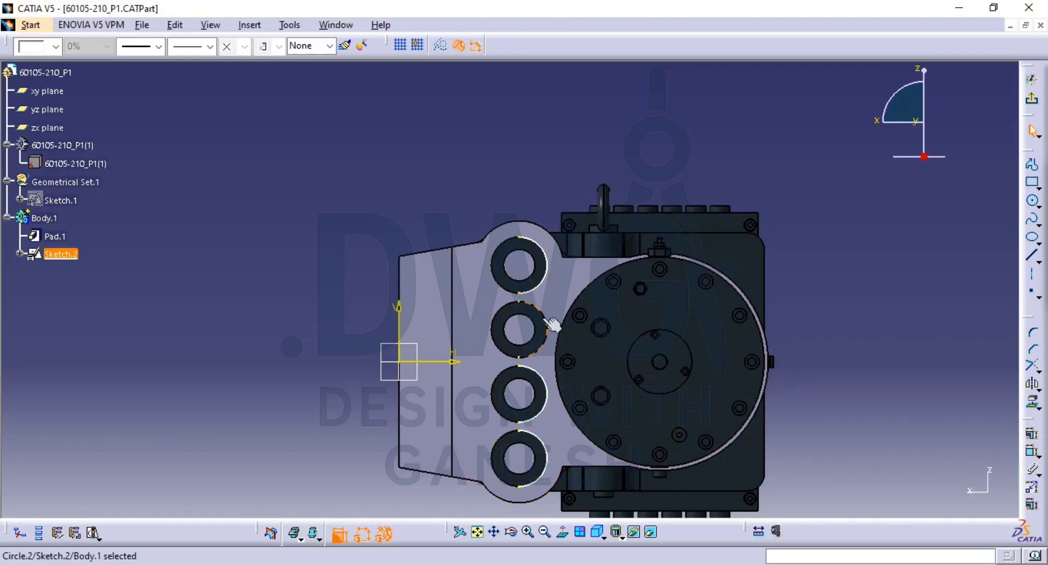
click(567, 263)
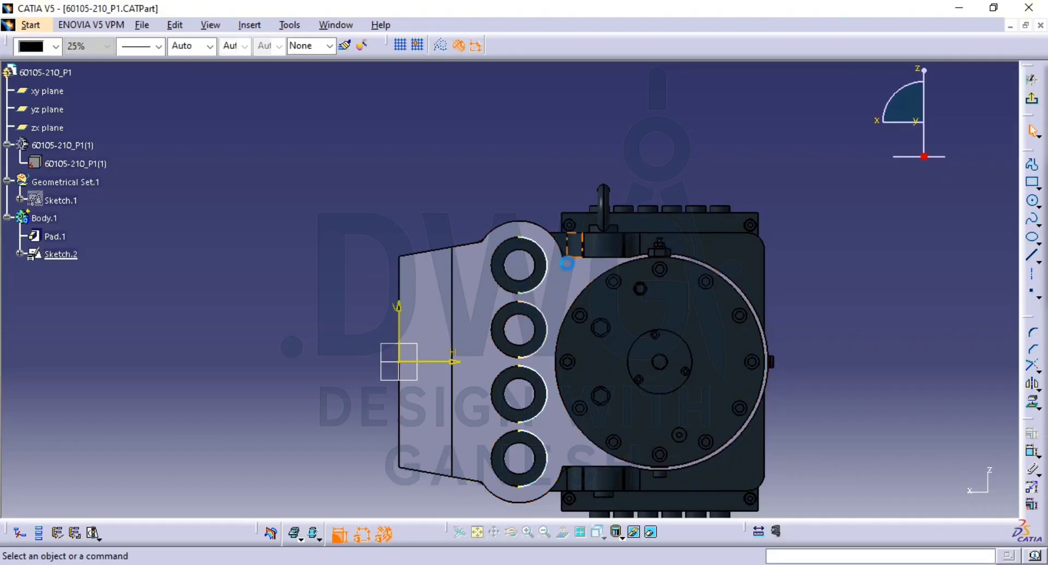
click(545, 267)
ctrl+click(543, 319)
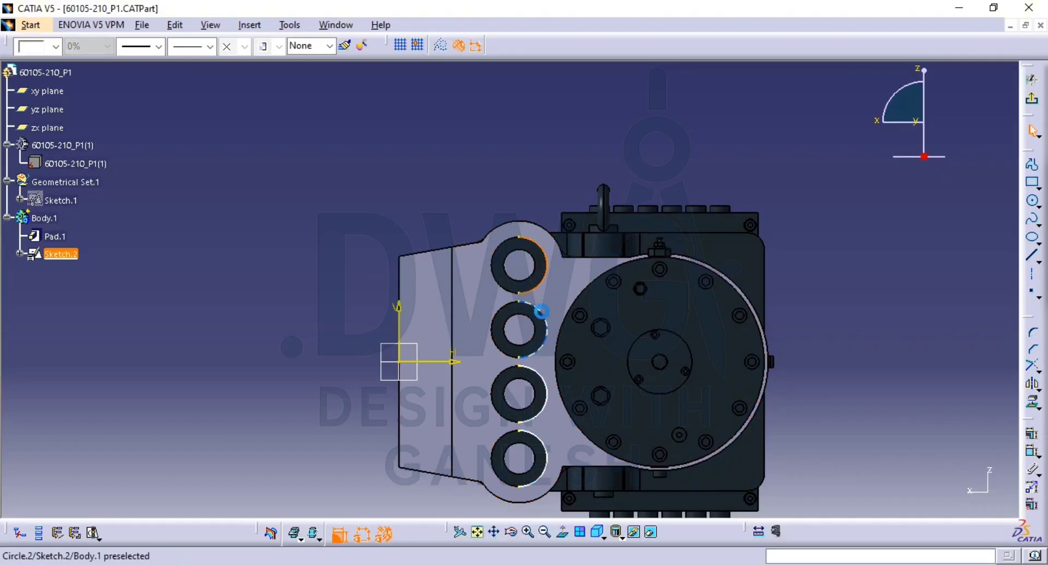
ctrl+click(546, 385)
ctrl+click(547, 459)
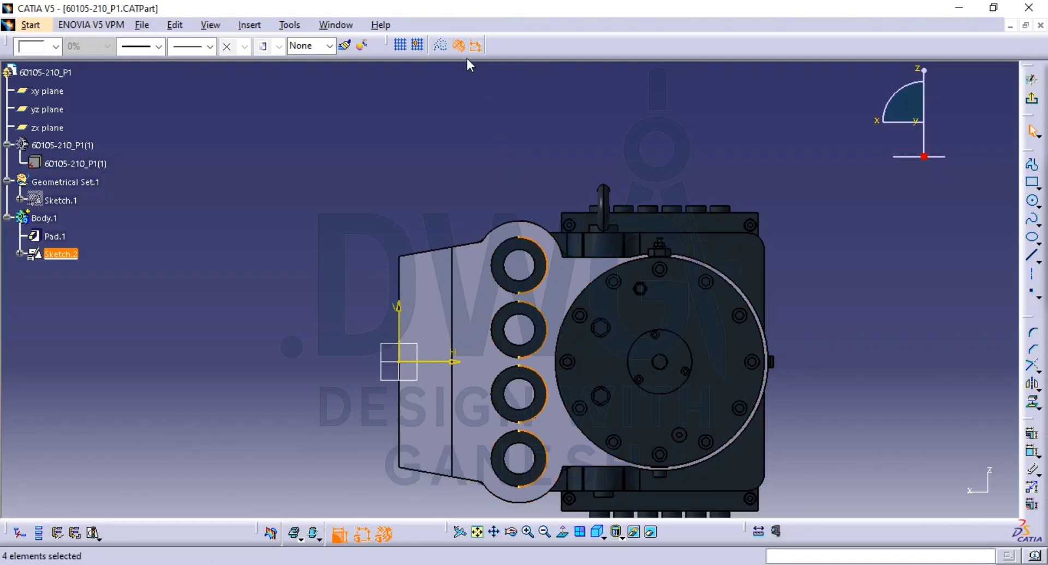
click(440, 45)
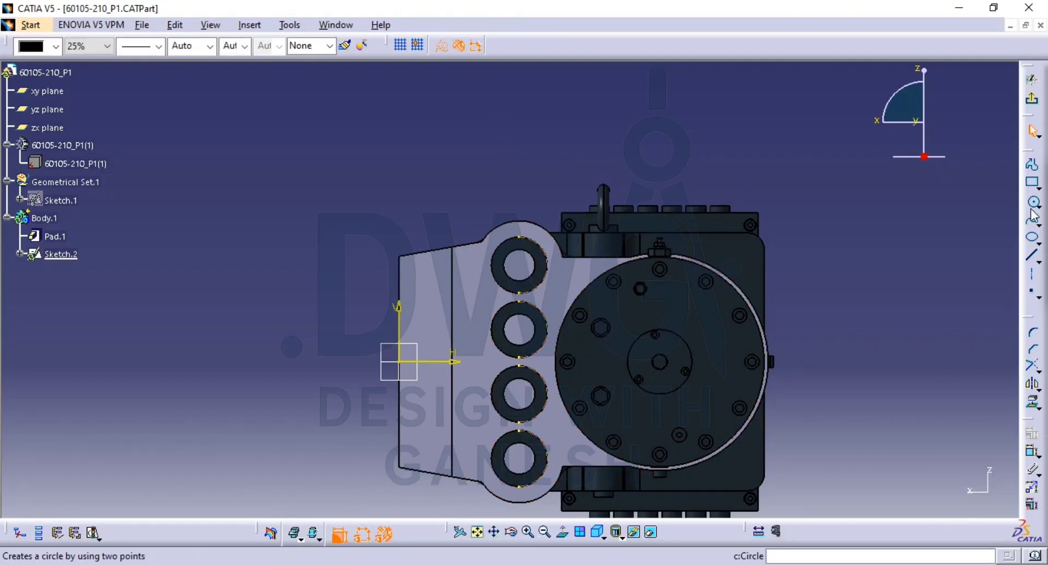
Sketch four standard circles, about 35 to 53 mm in diameter, one roughly centred on each ring boss
click(519, 266)
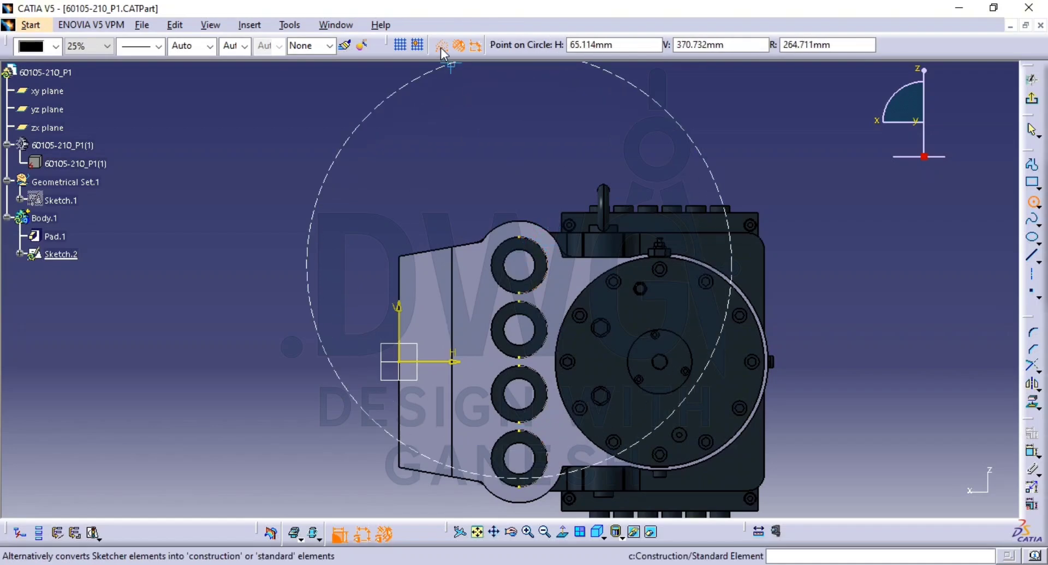
click(441, 46)
click(529, 261)
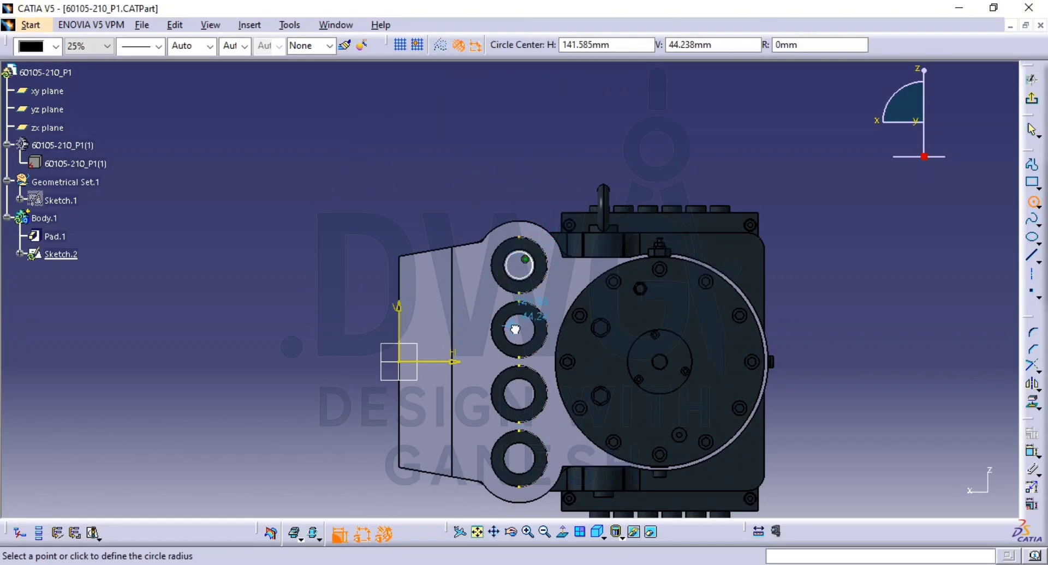
click(519, 327)
click(519, 354)
click(519, 394)
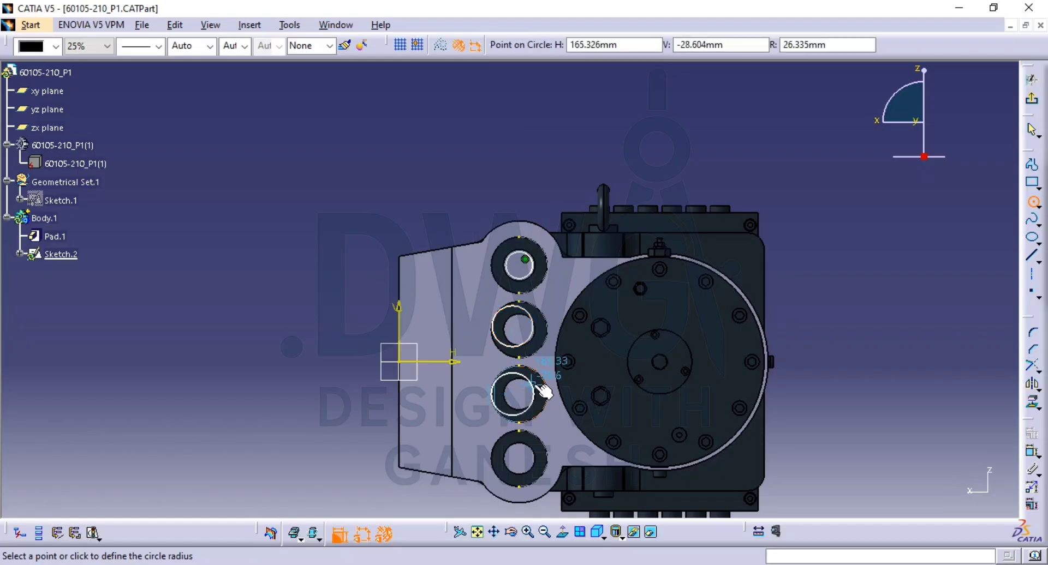
click(532, 389)
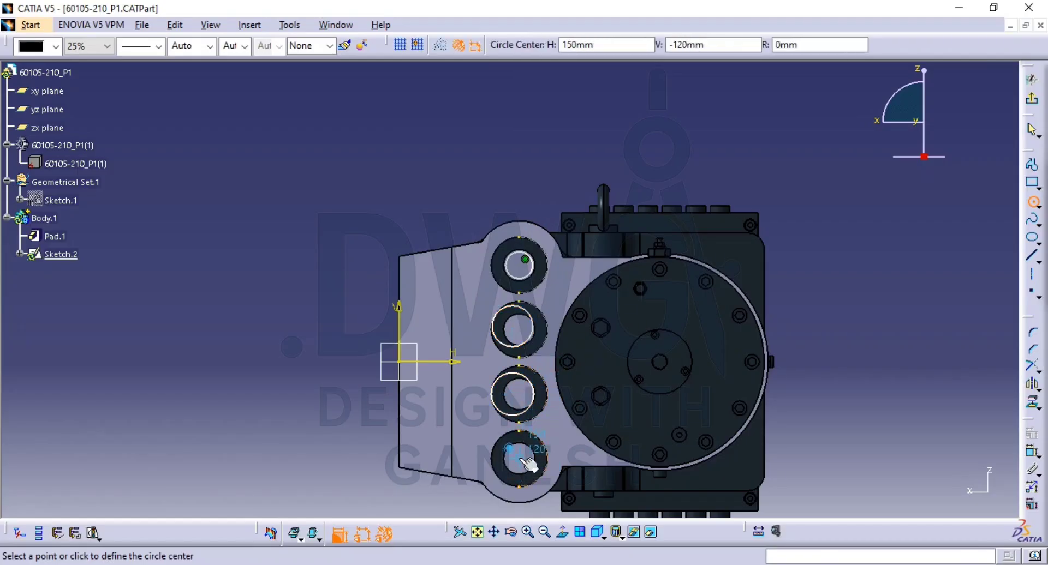
click(525, 461)
click(533, 446)
Constrain the circle on the lowest ring to be concentric and coincident with that ring's outer construction arc
click(1032, 452)
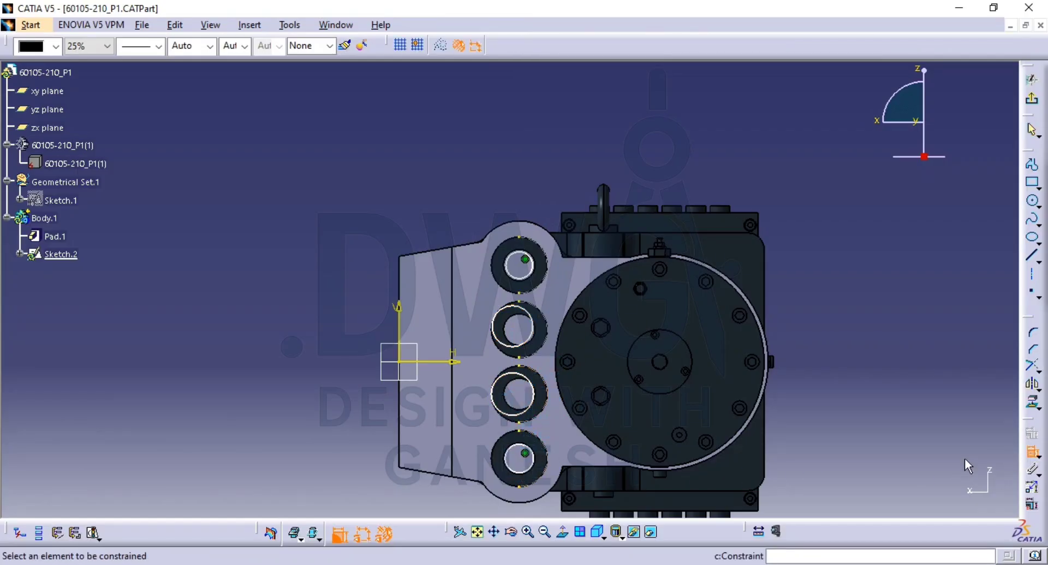
click(550, 449)
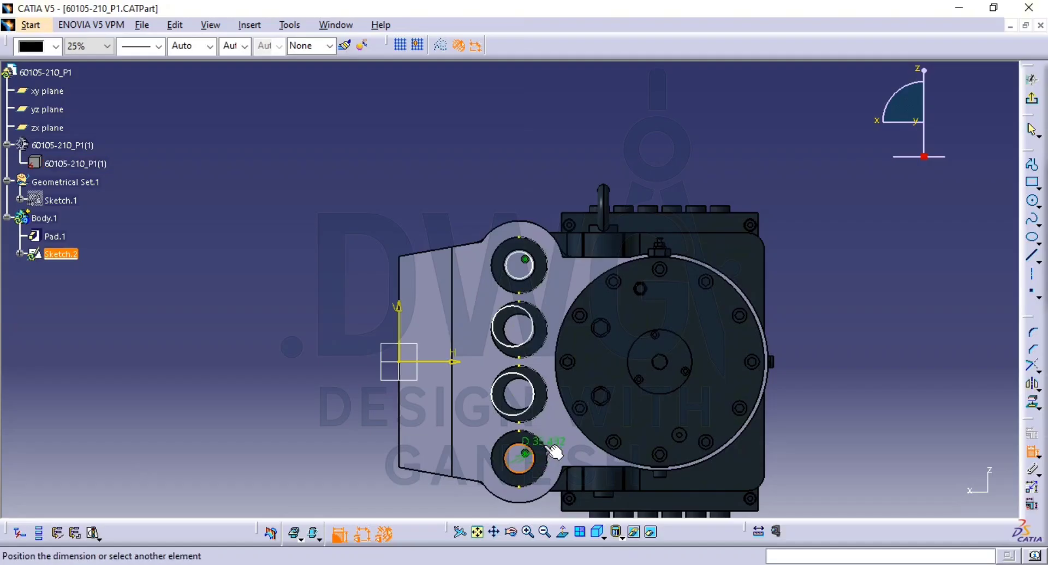
right_click(842, 389)
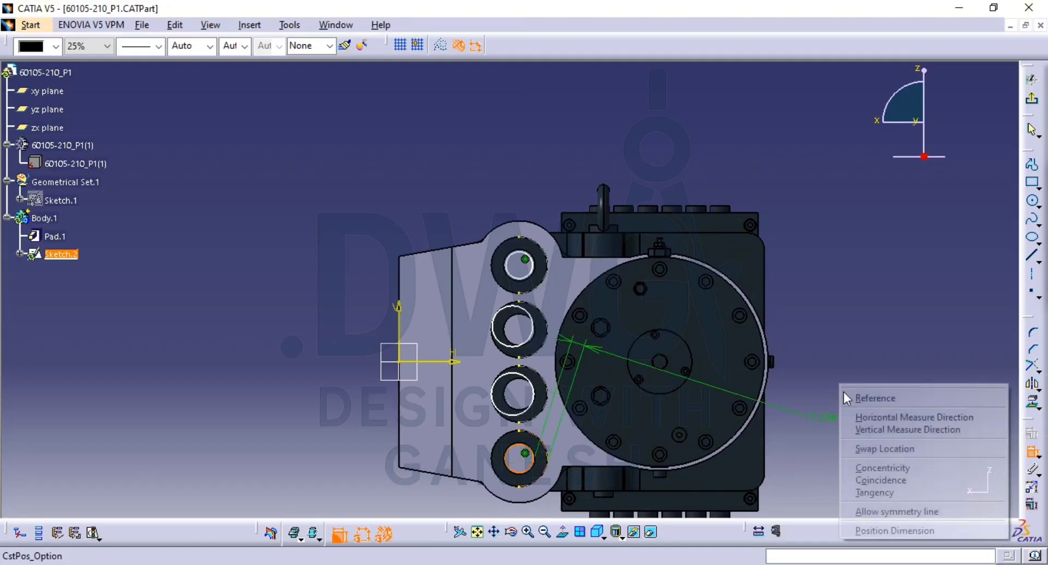
click(876, 480)
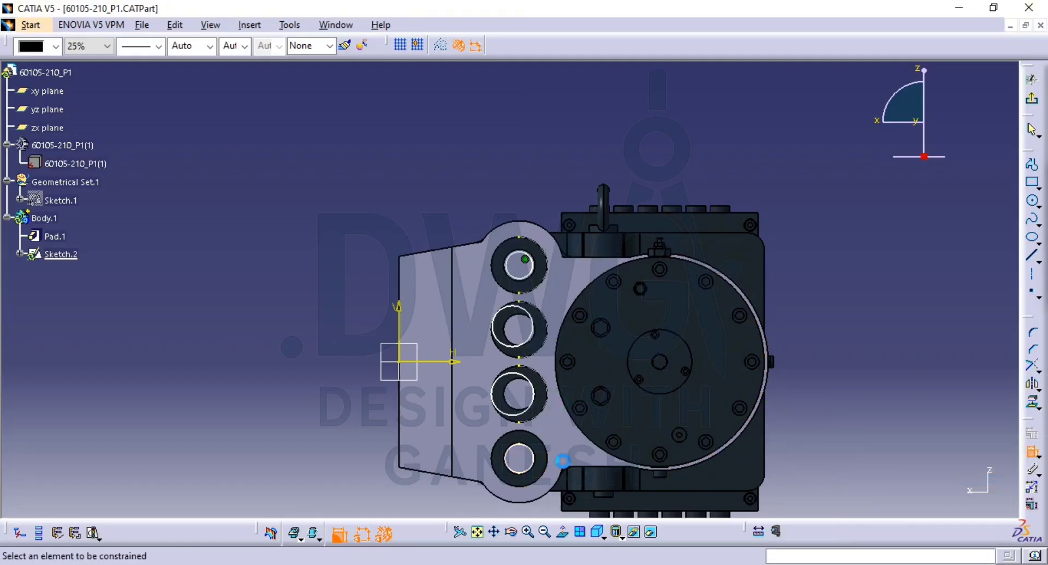
click(548, 463)
click(562, 462)
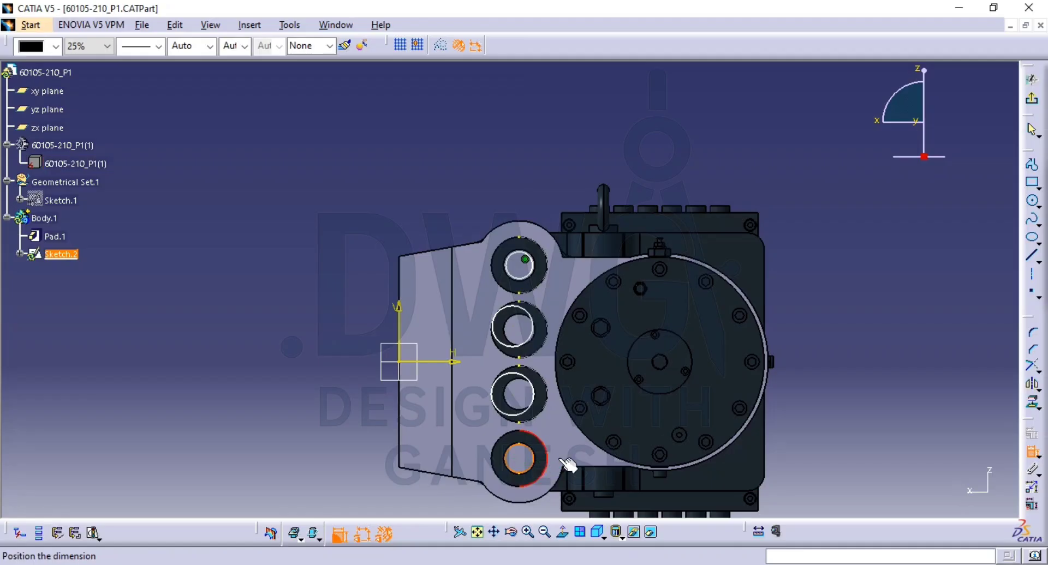
right_click(658, 430)
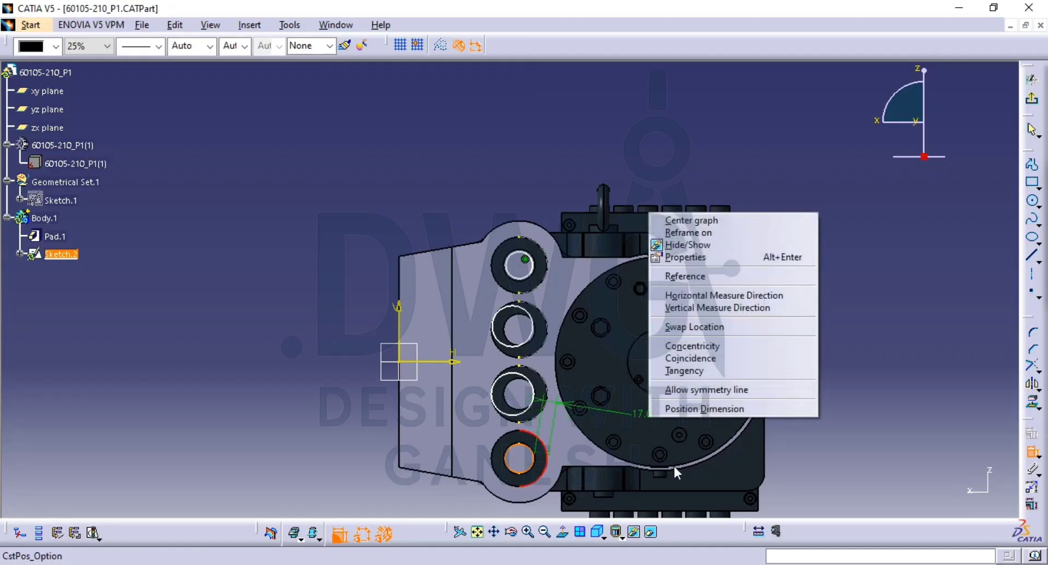
click(736, 349)
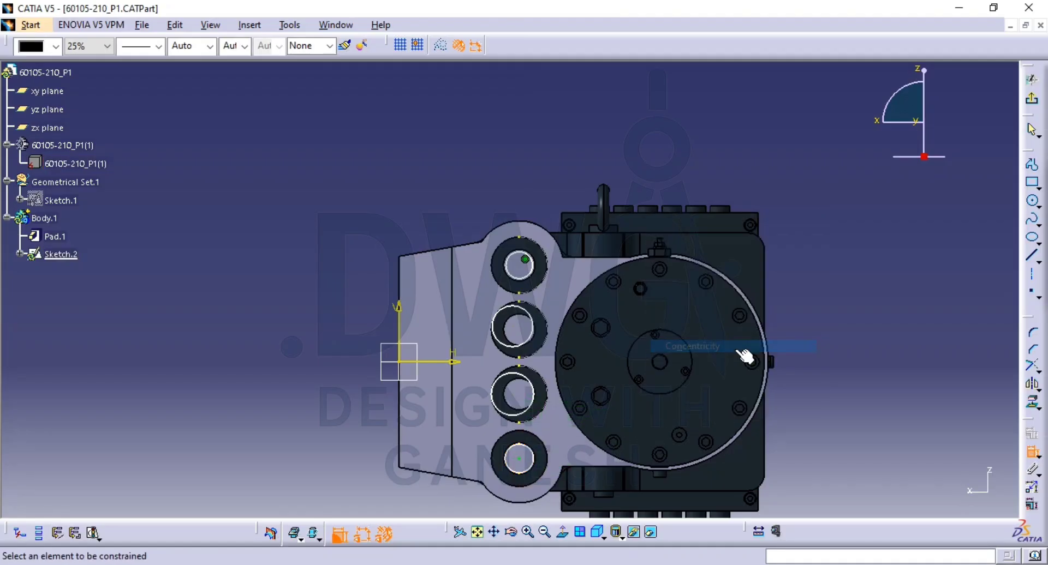
click(554, 470)
right_click(592, 411)
click(617, 332)
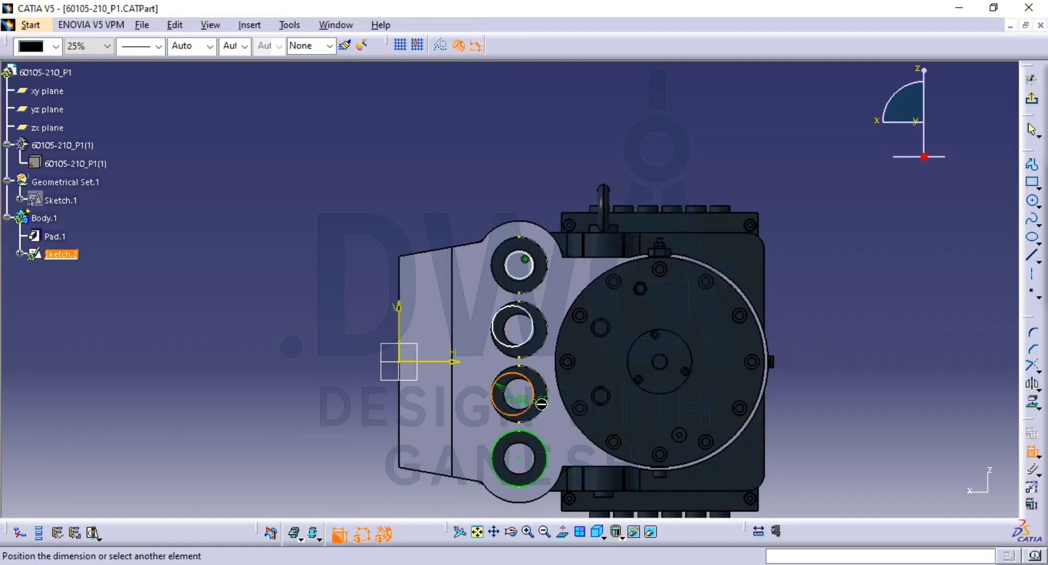
Constrain the circle on the third ring from the top to be concentric and coincident with its outer construction arc
right_click(574, 352)
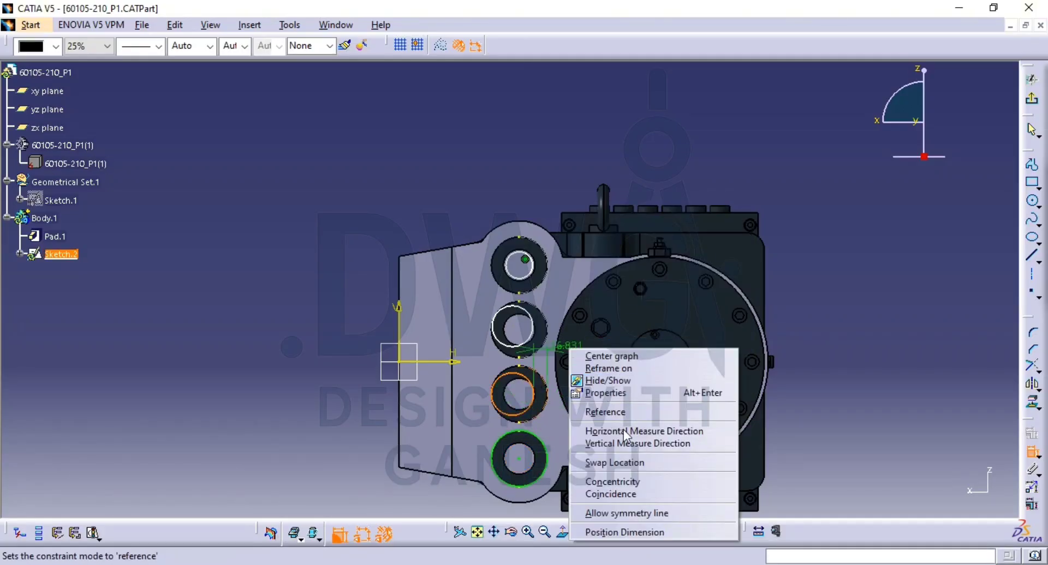
click(634, 495)
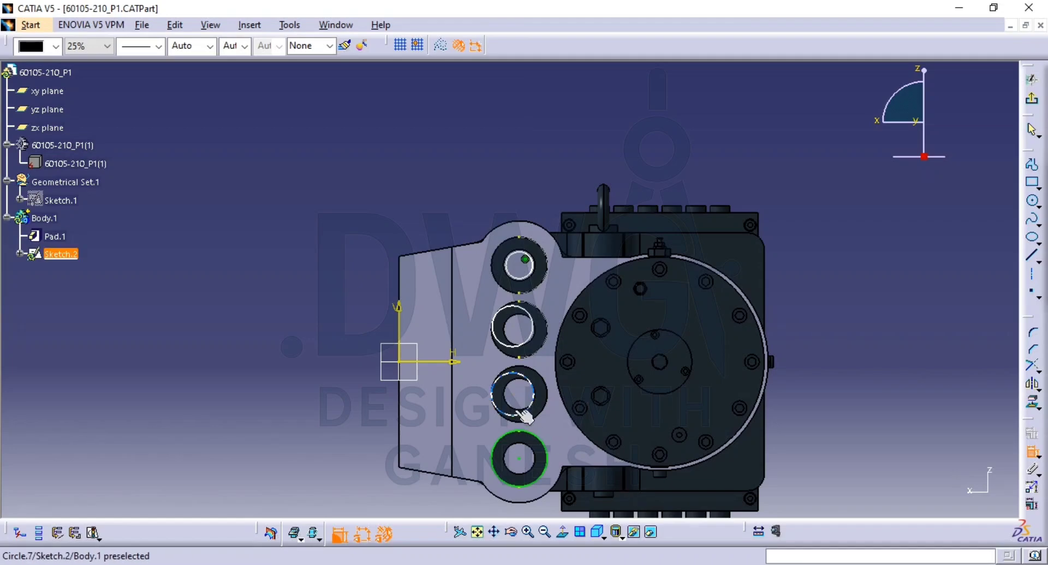
right_click(571, 365)
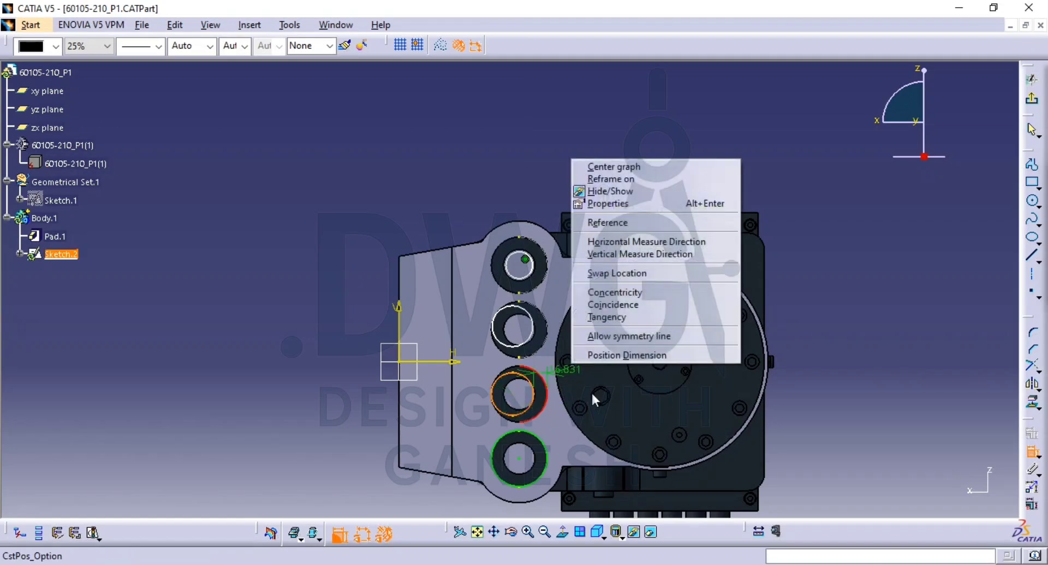
click(647, 292)
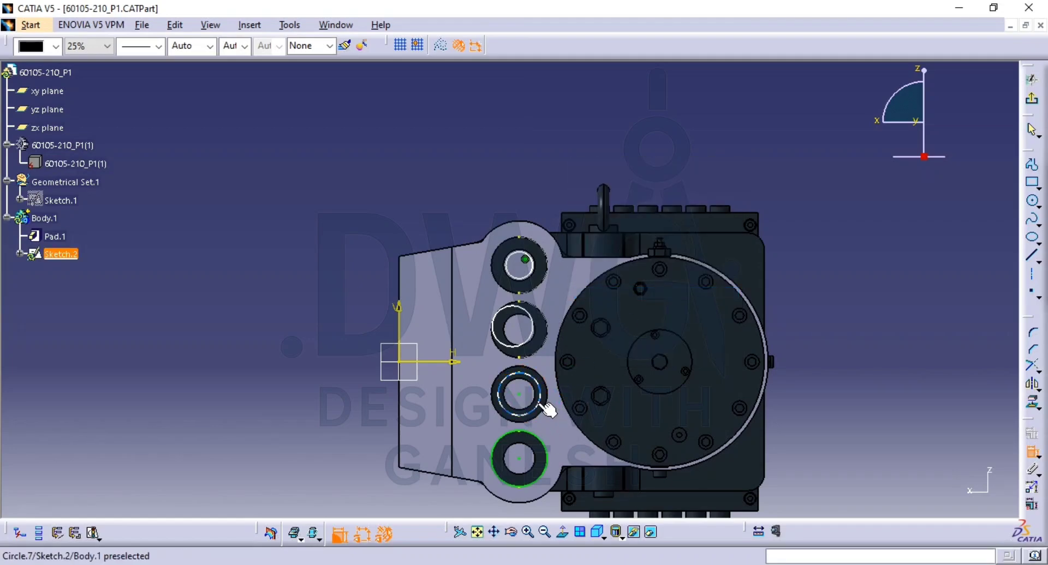
click(553, 413)
right_click(579, 335)
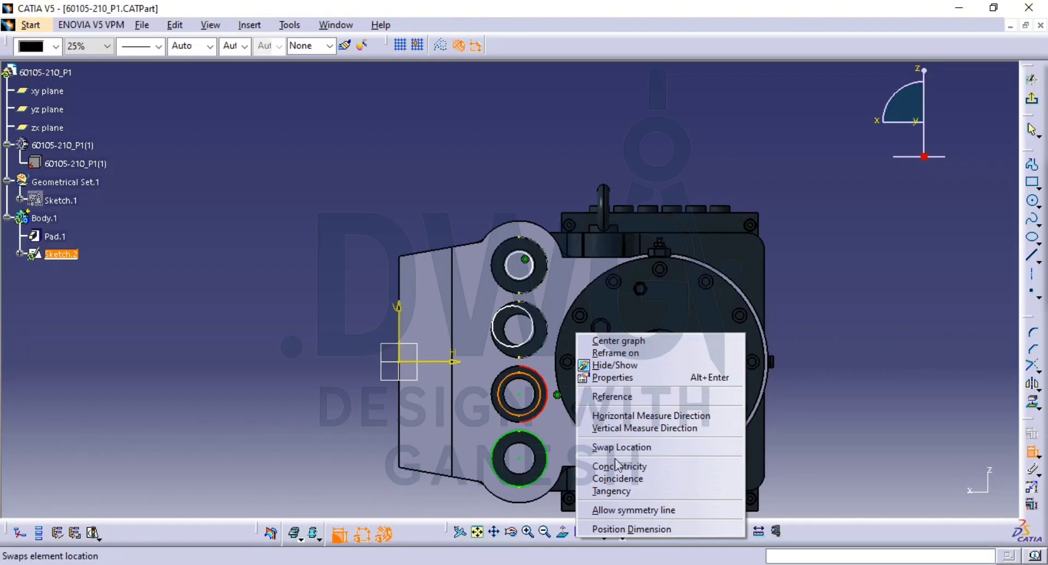
click(633, 483)
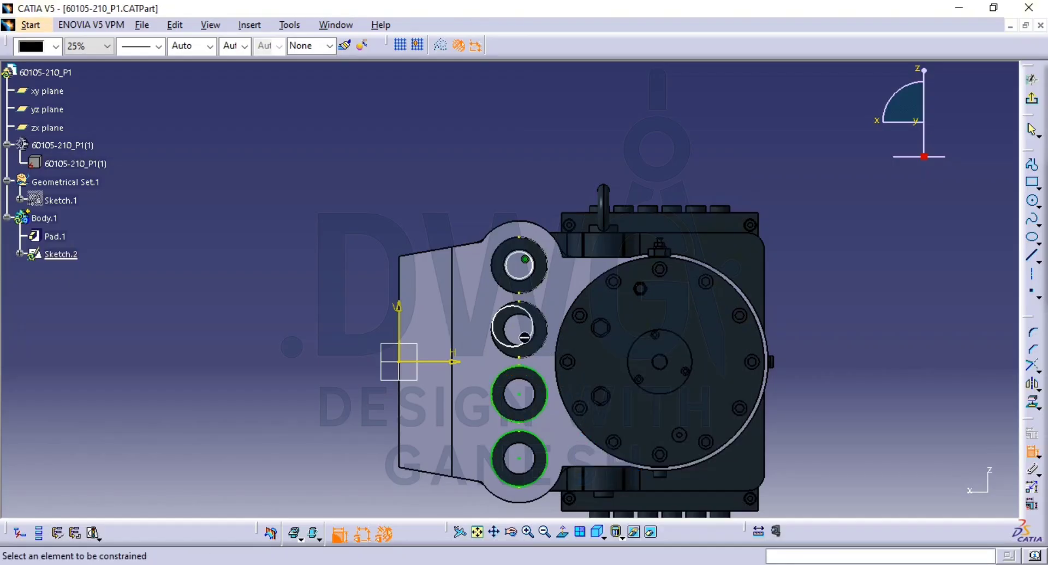
Constrain the circle on the second ring from the top to match its outer construction arc through concentricity and coincidence
right_click(583, 294)
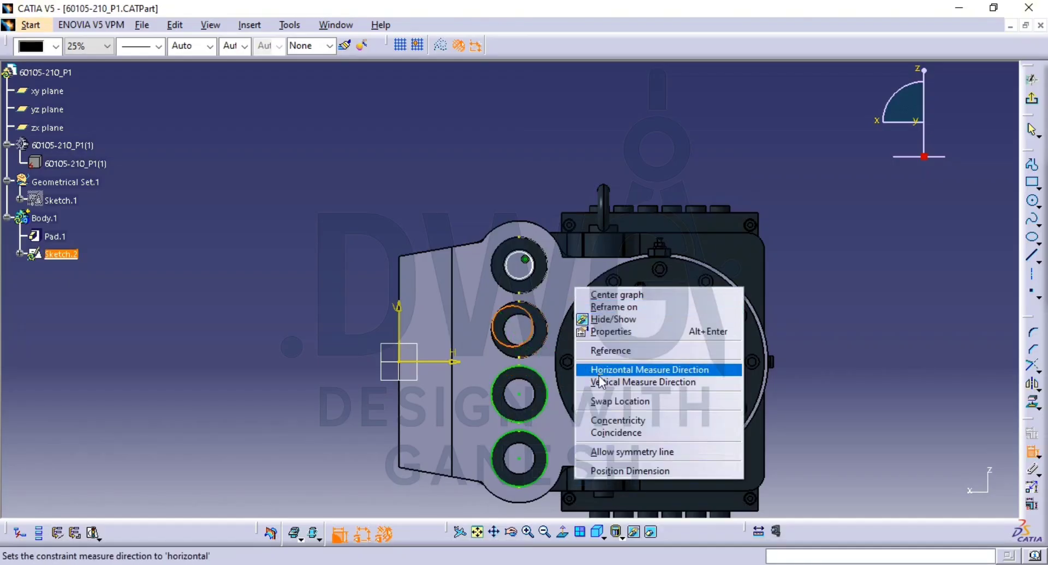
click(634, 424)
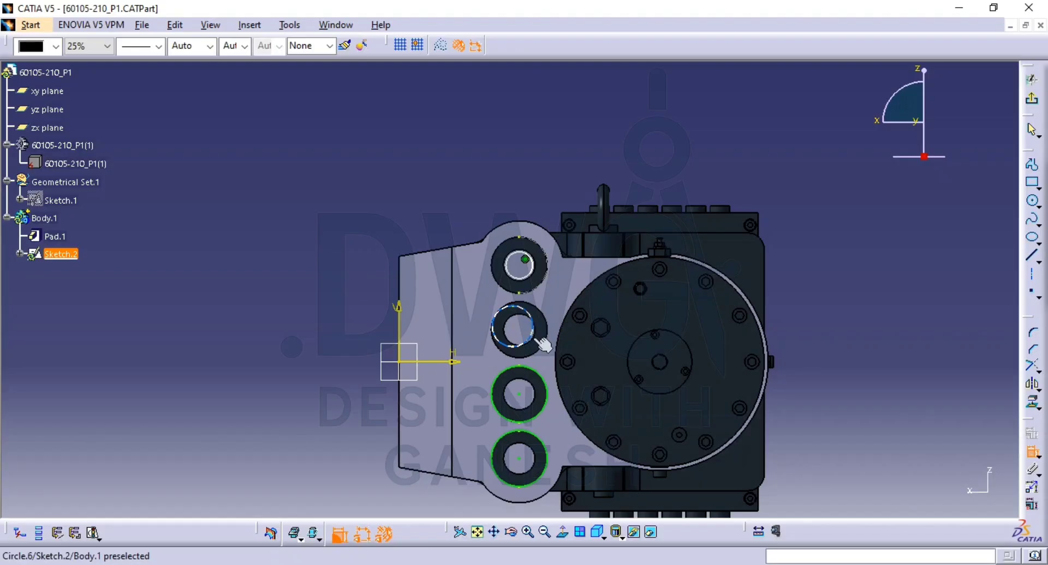
click(542, 341)
right_click(556, 294)
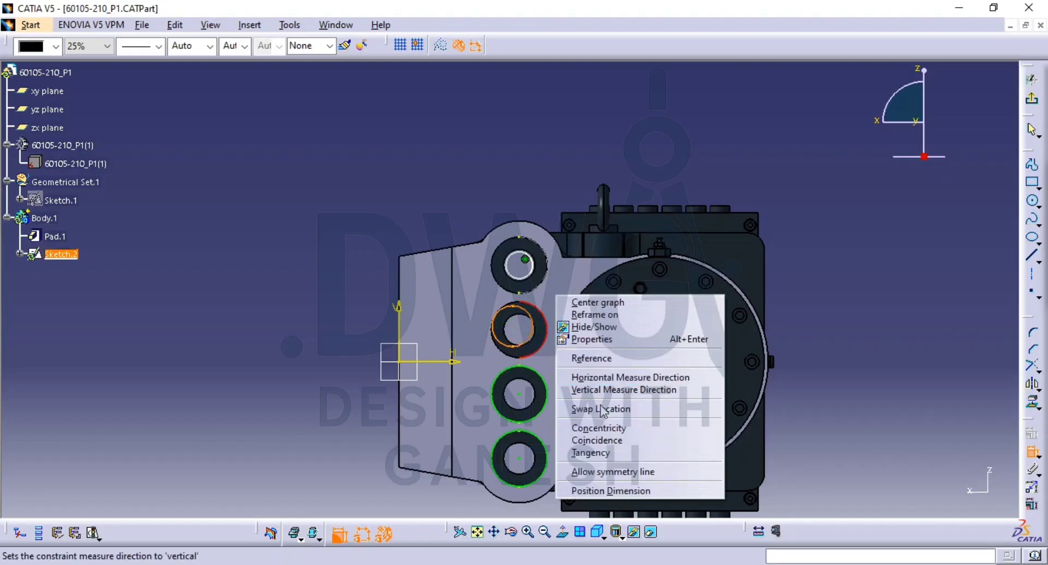
click(598, 439)
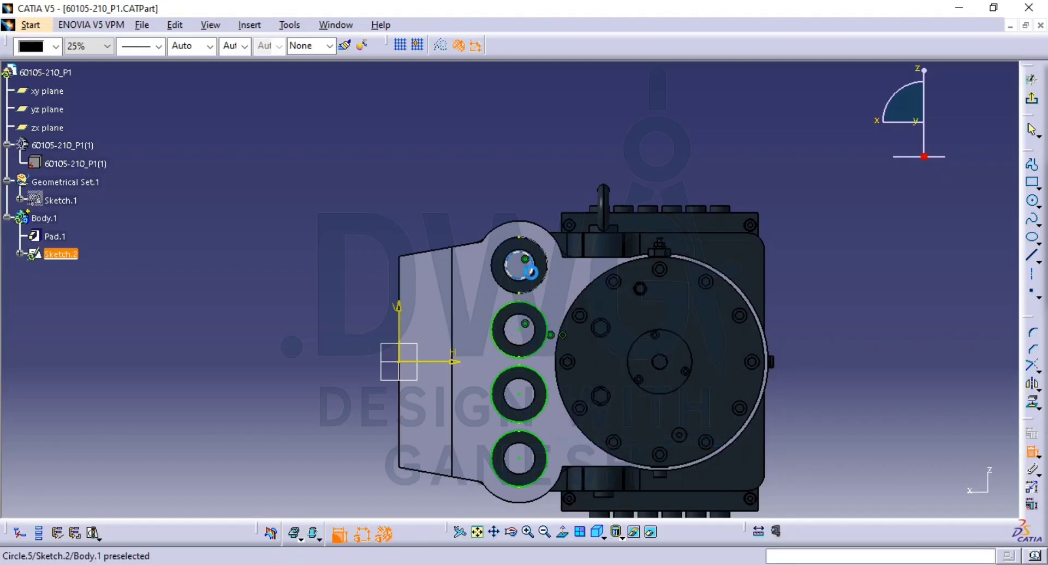
Constrain the circle on the top ring to be concentric and coincident with that ring's outer edge
right_click(525, 156)
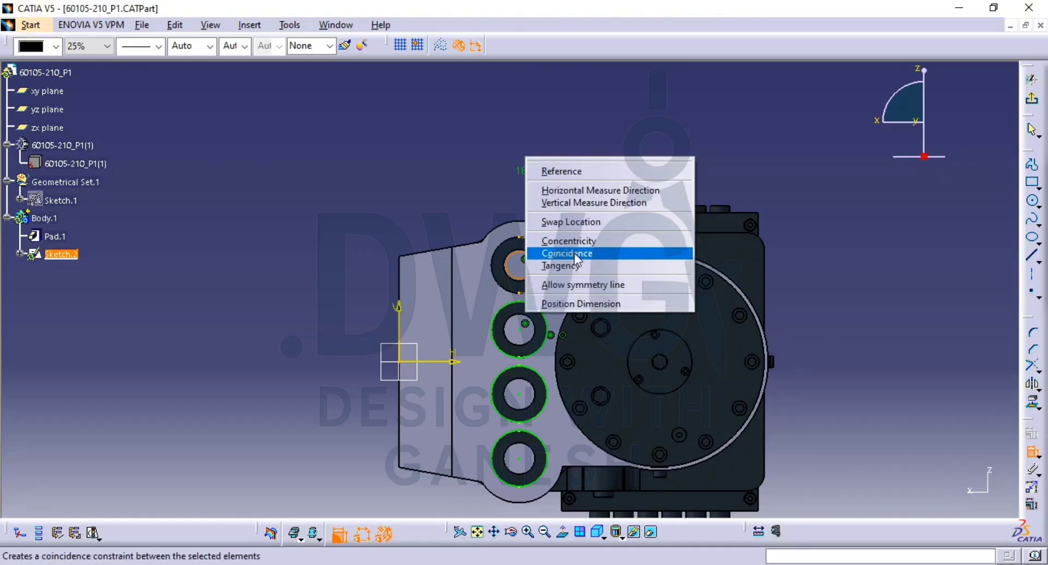
click(584, 250)
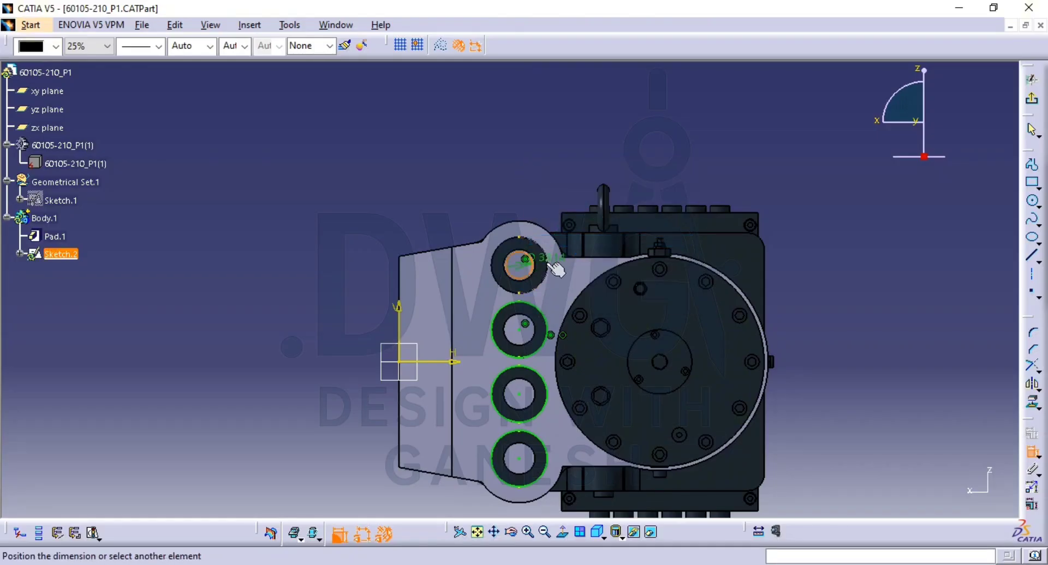
right_click(538, 174)
click(543, 264)
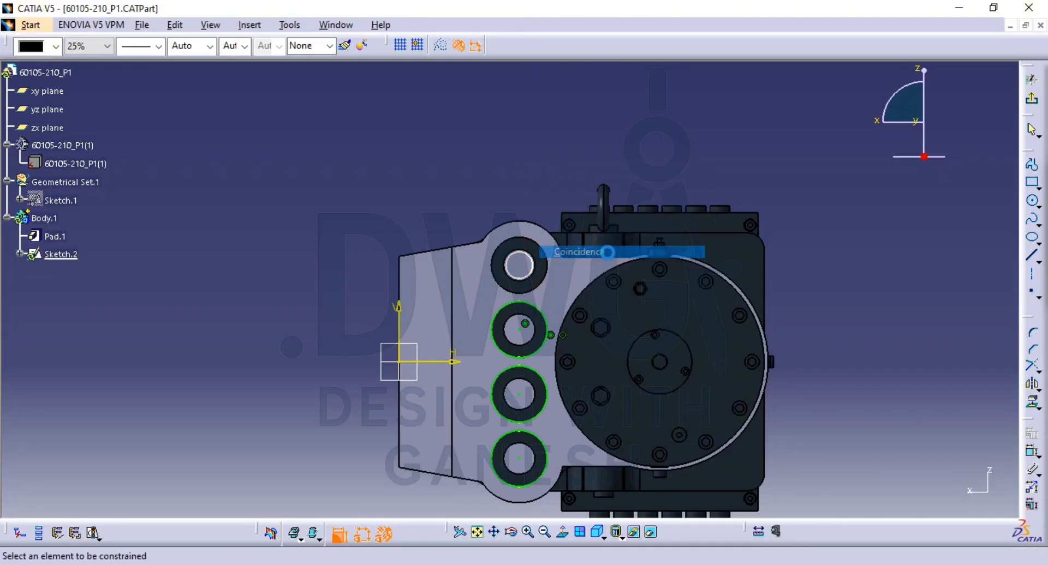
click(547, 265)
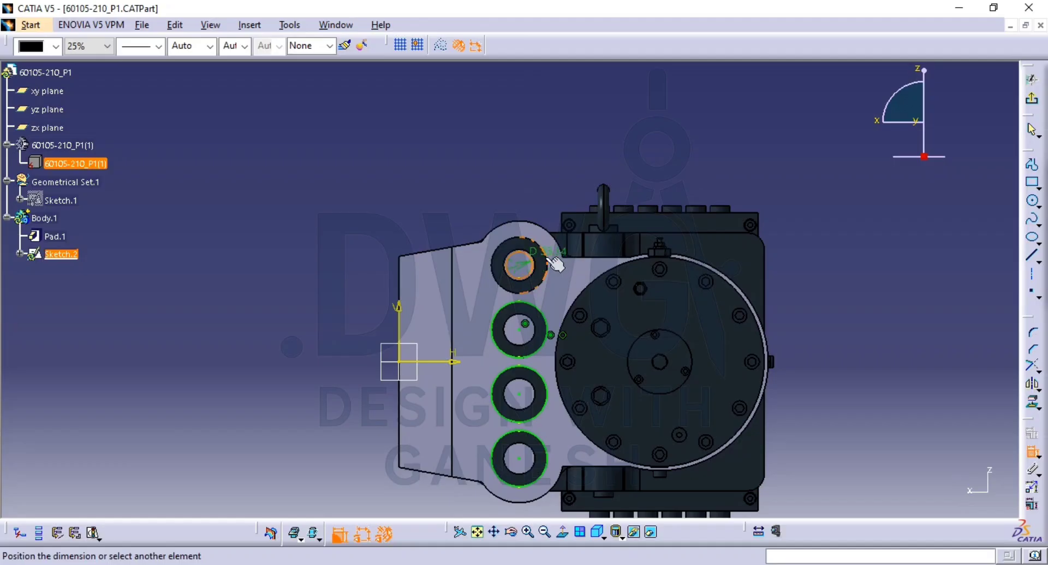
right_click(544, 175)
click(547, 266)
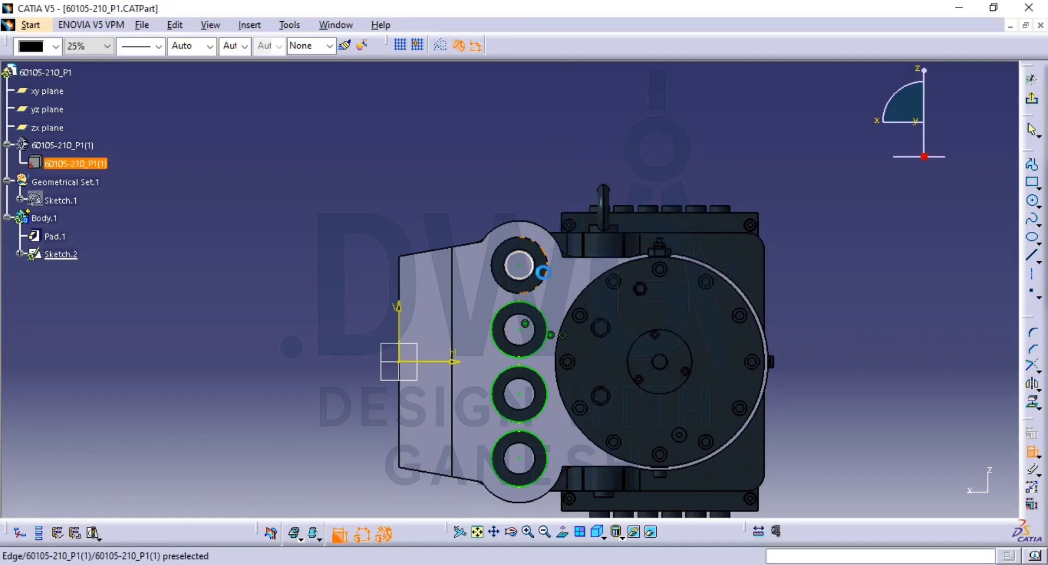
click(539, 274)
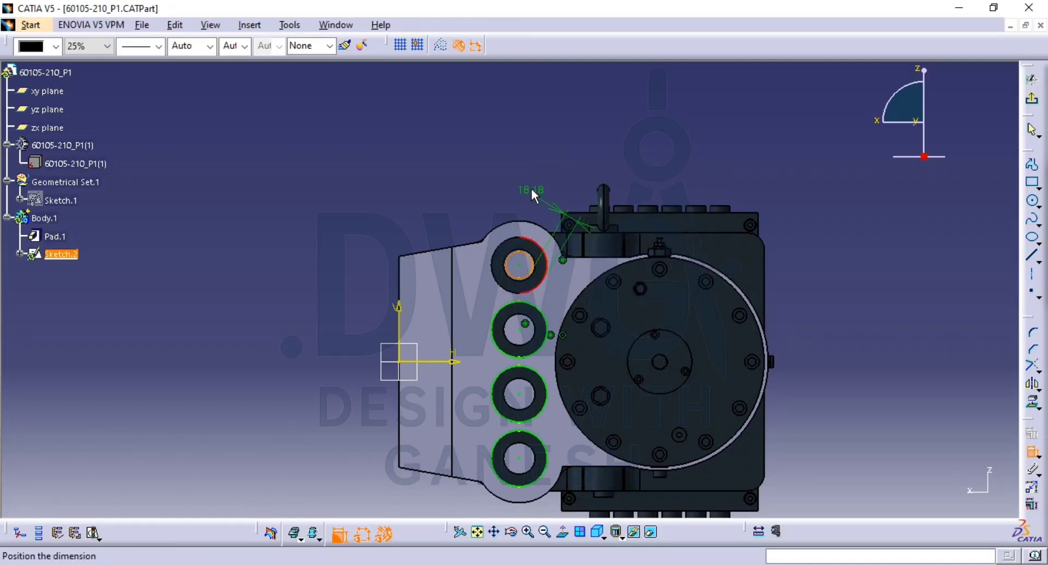
right_click(532, 189)
click(565, 274)
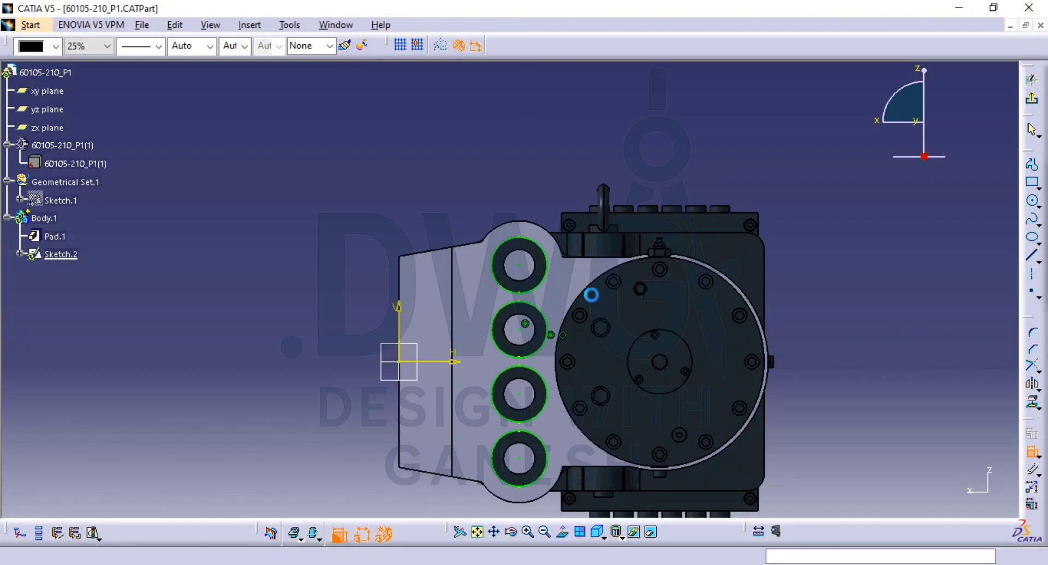
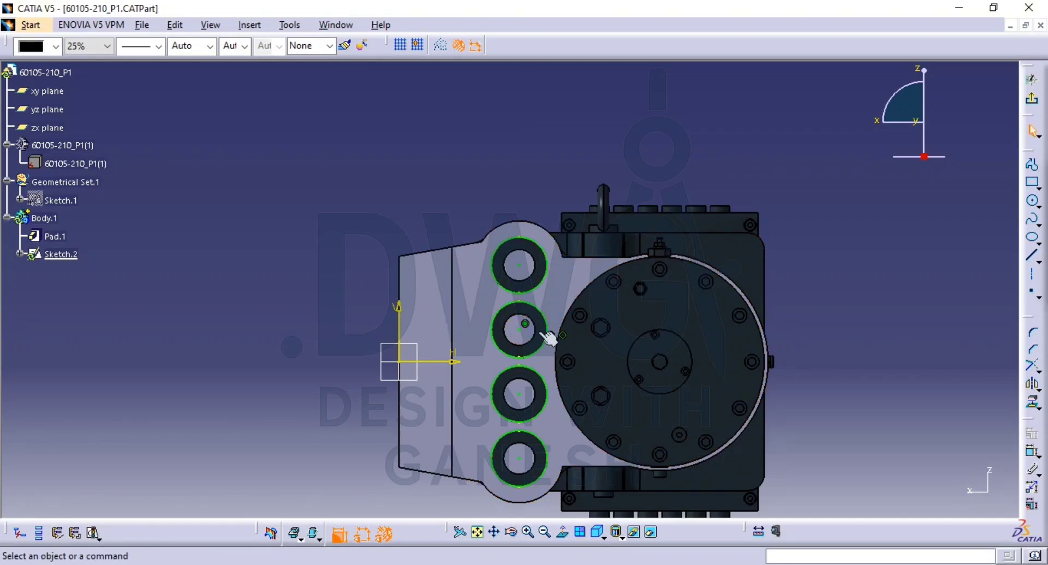
middle_drag(650, 305, 580, 223)
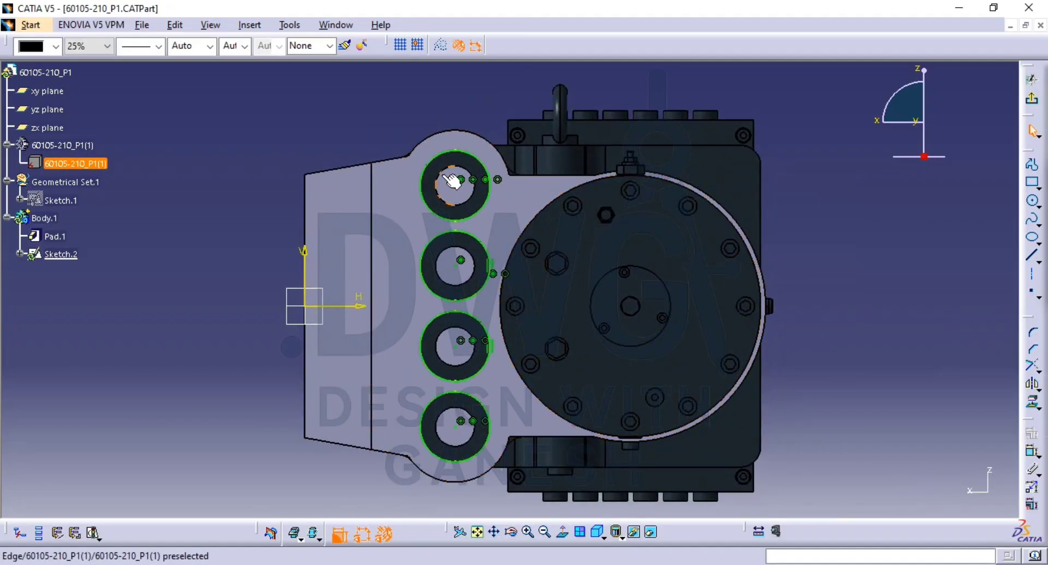
click(1032, 201)
middle_drag(499, 435, 485, 201)
middle_drag(476, 355, 631, 71)
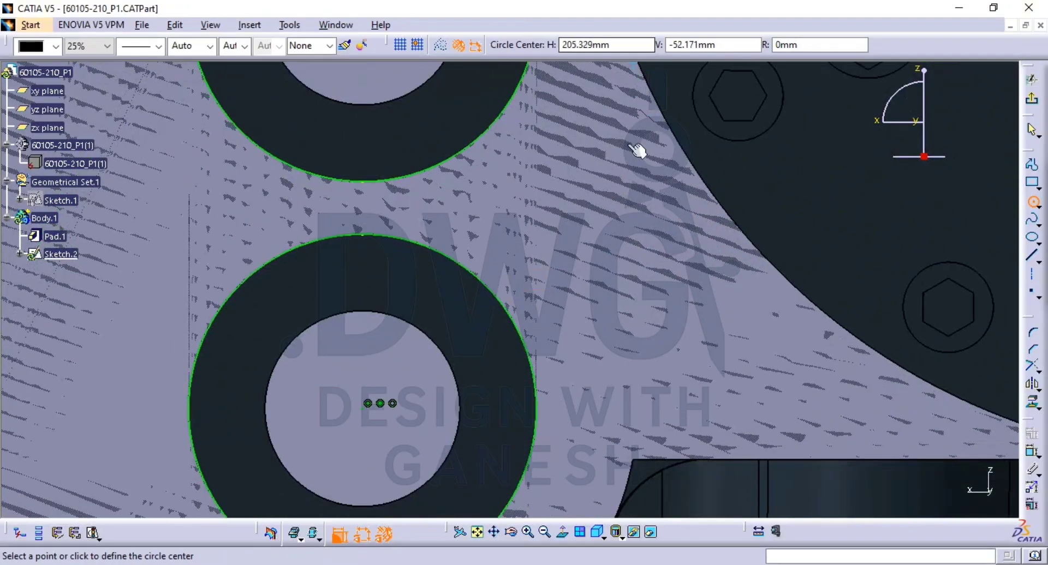
middle_drag(380, 424, 423, 263)
click(388, 244)
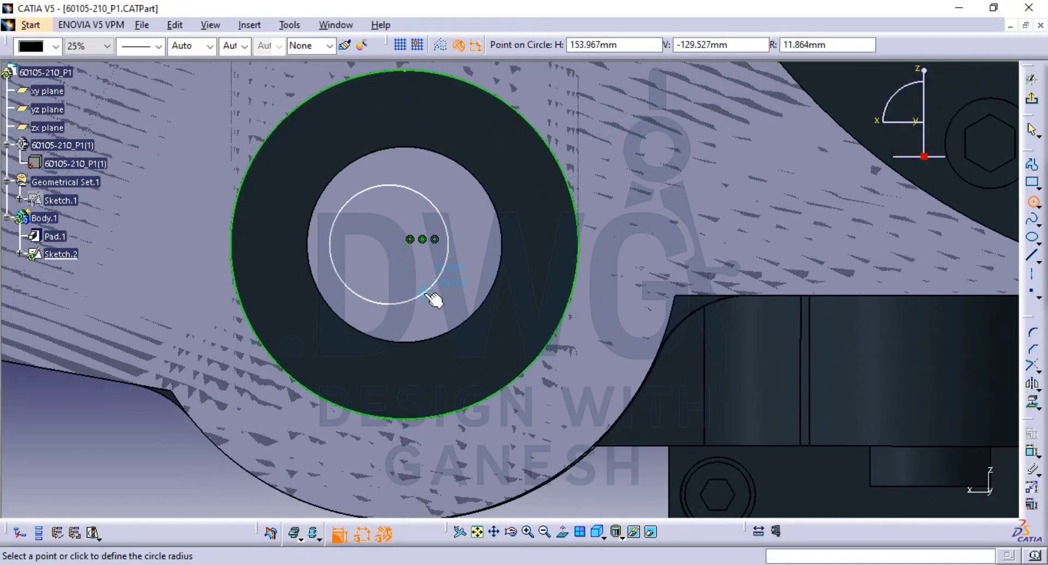
click(573, 263)
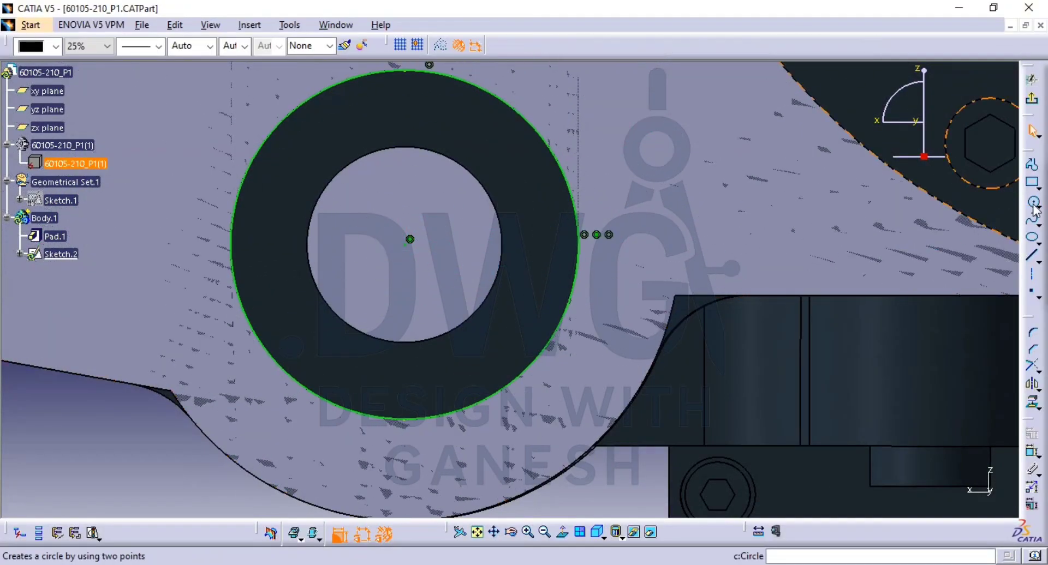
Sketch four more circles, one at the centre of each ring boss and smaller than that ring's inner hole
click(1032, 201)
click(410, 240)
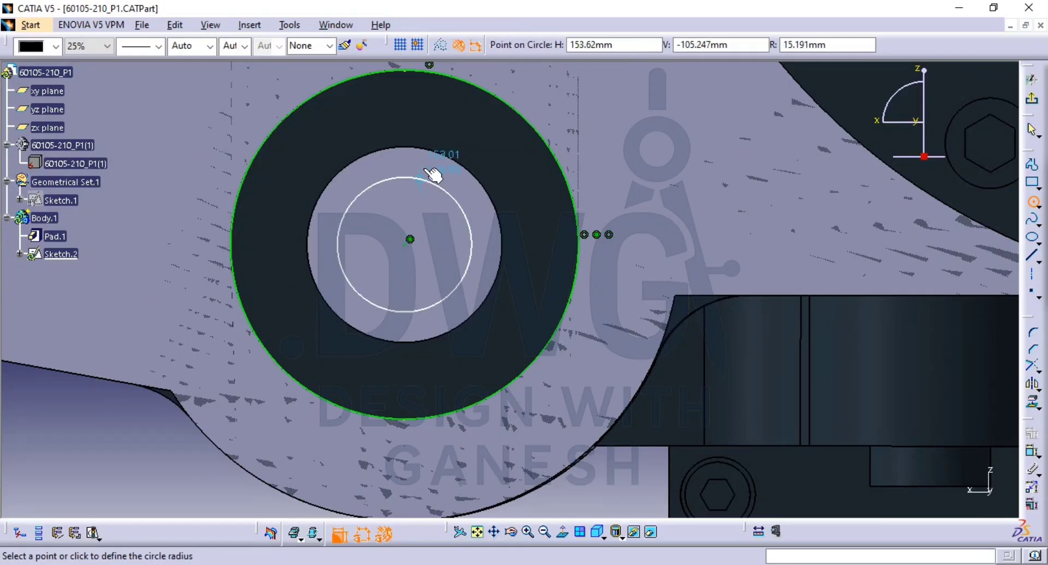
mouse_move(511, 261)
middle_down()
mouse_move(511, 293)
mouse_move(512, 247)
middle_up()
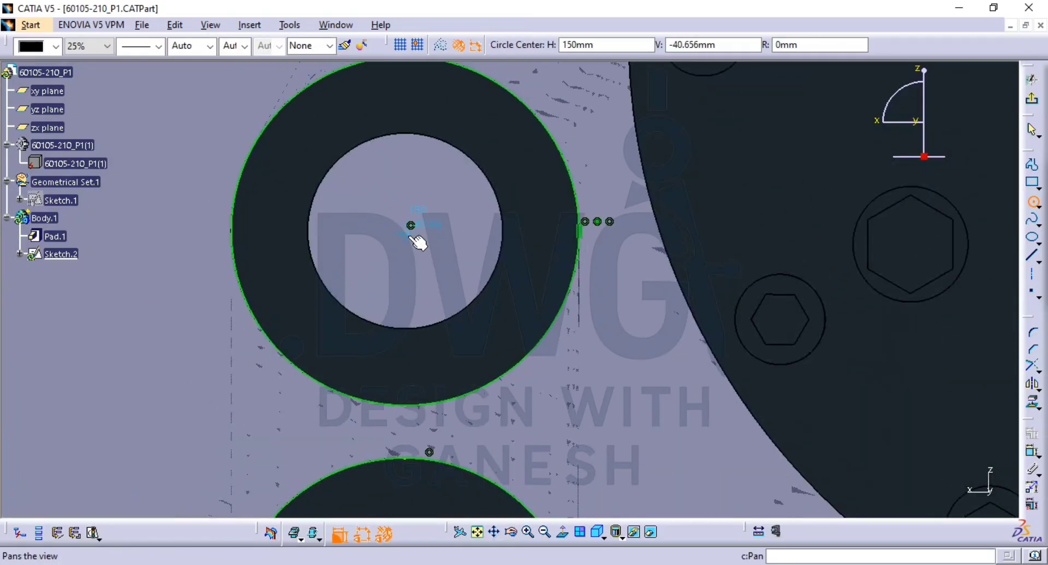
click(411, 225)
click(430, 168)
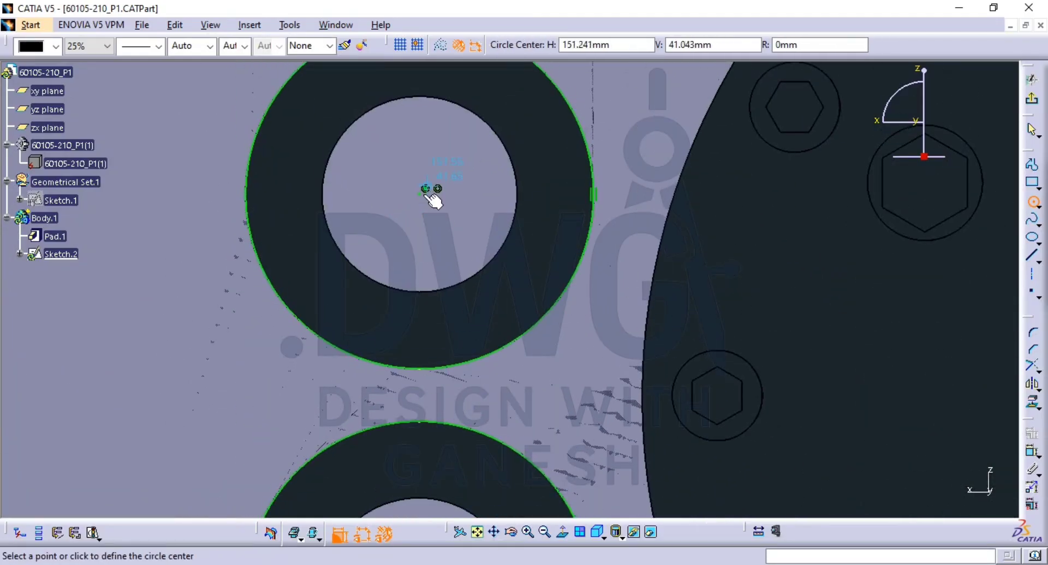
click(420, 194)
click(442, 147)
middle_drag(493, 213, 491, 517)
scroll(492, 517, down, 1)
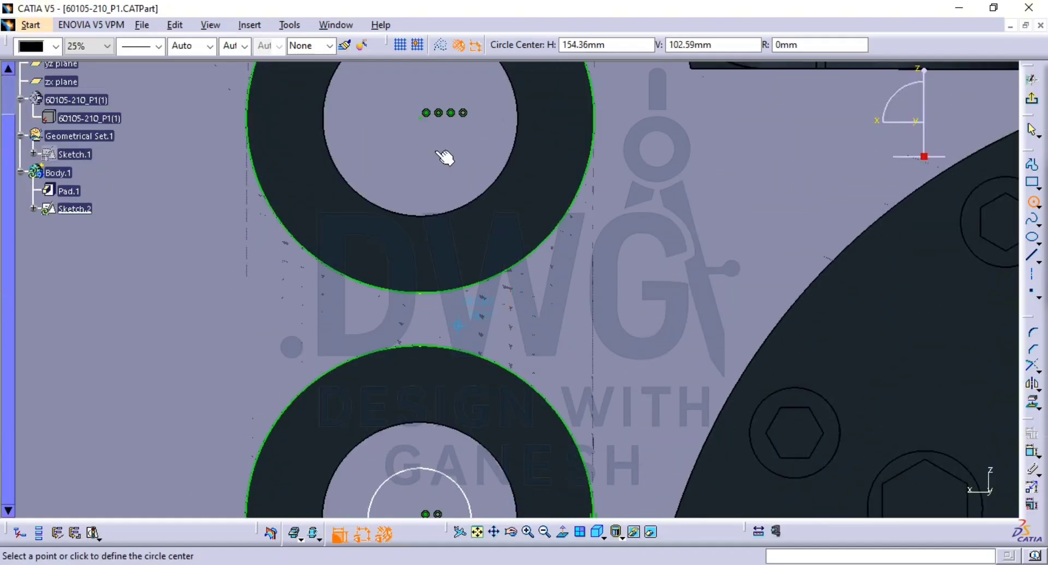
click(421, 118)
click(440, 71)
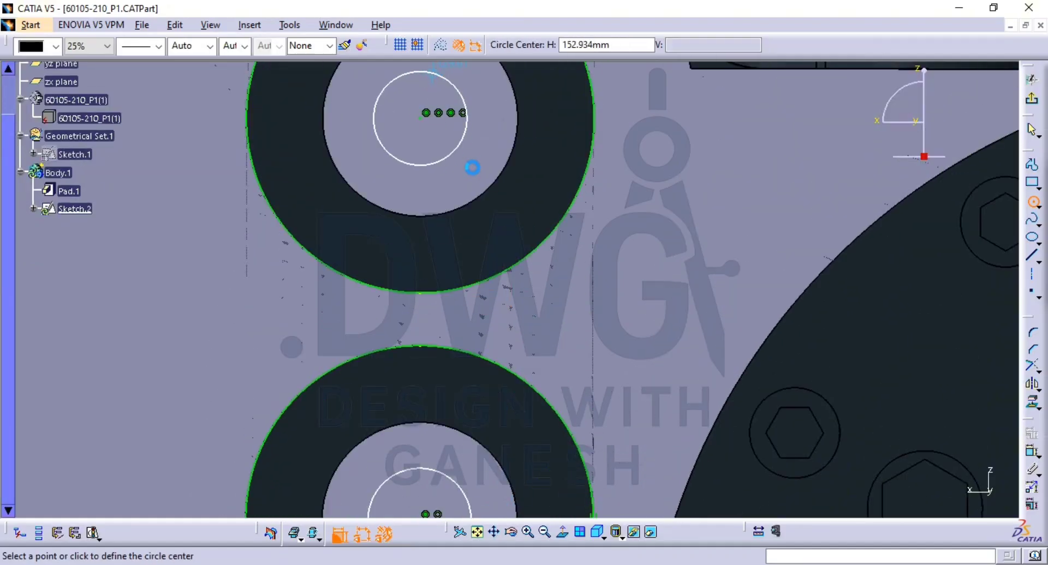
middle_drag(470, 165, 487, 275)
key(Escape)
Constrain the inner circle on the top ring to be concentric and coincident with the edge of that ring's hole
click(1031, 452)
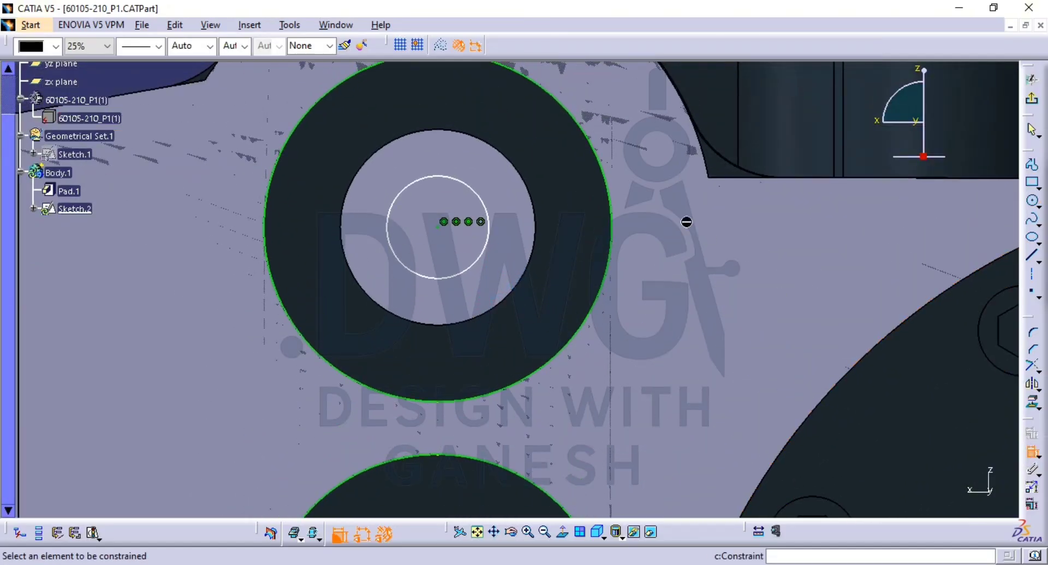
click(487, 210)
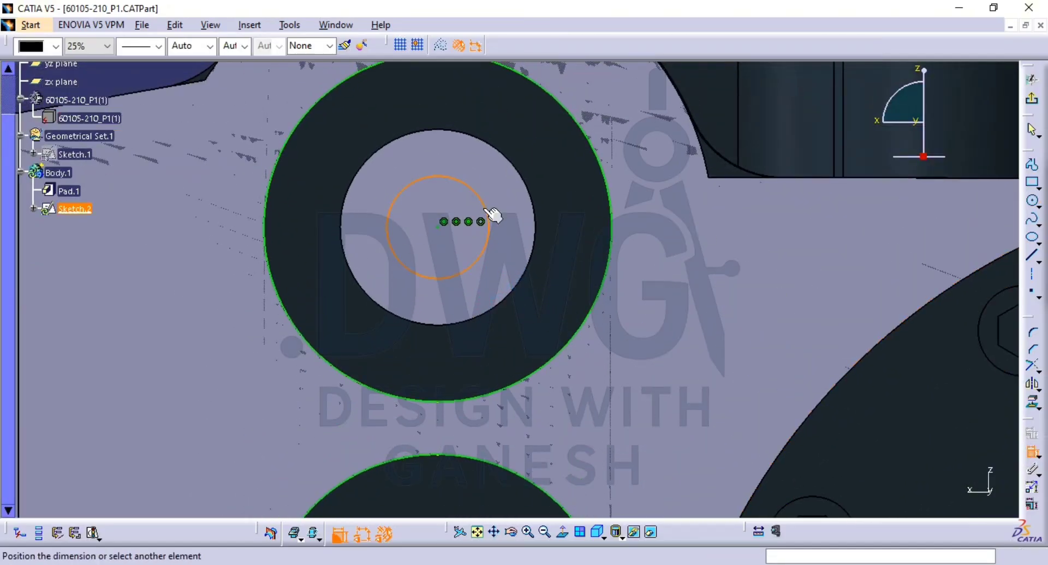
click(523, 180)
right_click(502, 139)
click(545, 271)
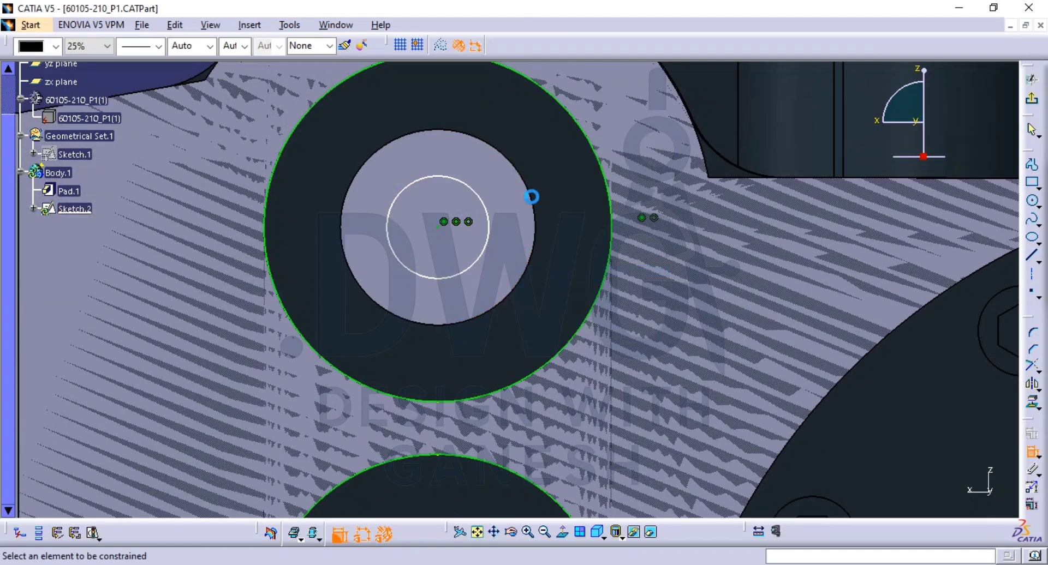
click(484, 241)
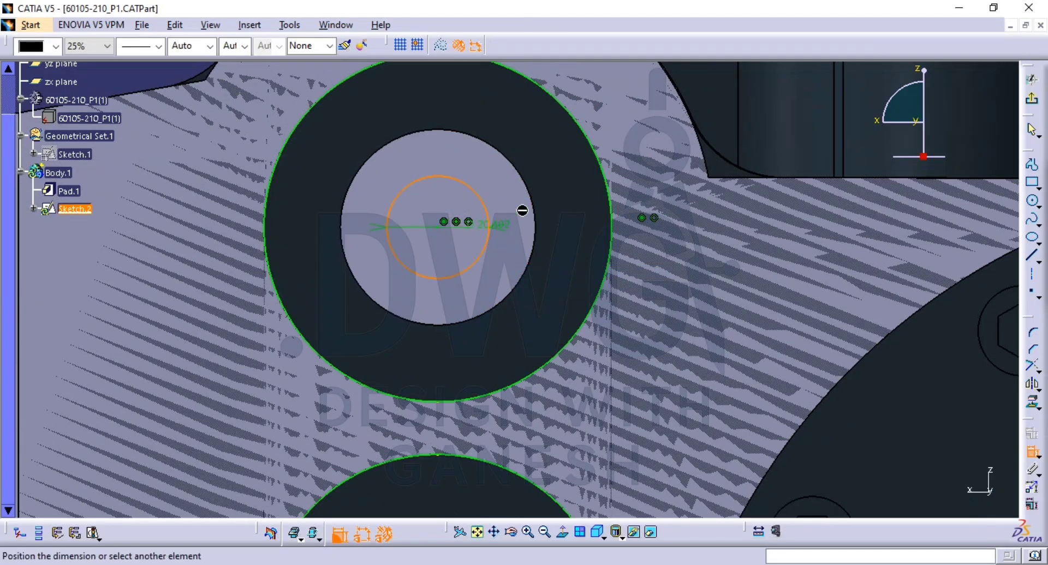
click(543, 229)
right_click(502, 165)
click(566, 318)
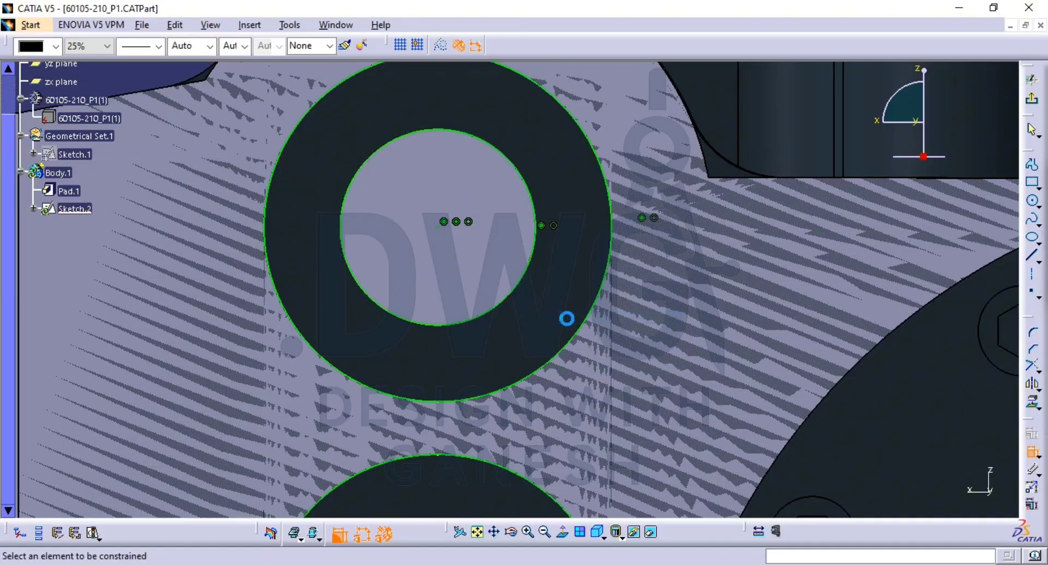
Constrain the inner circle on the second ring from the top to match its hole edge through concentricity and coincidence
middle_drag(538, 248, 538, 77)
middle_drag(490, 483, 498, 283)
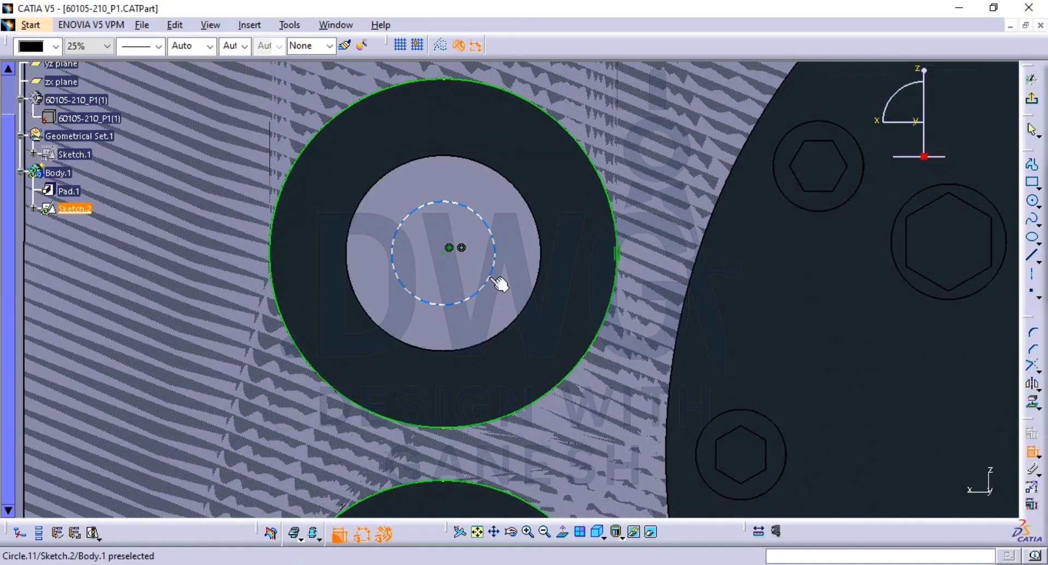
click(494, 280)
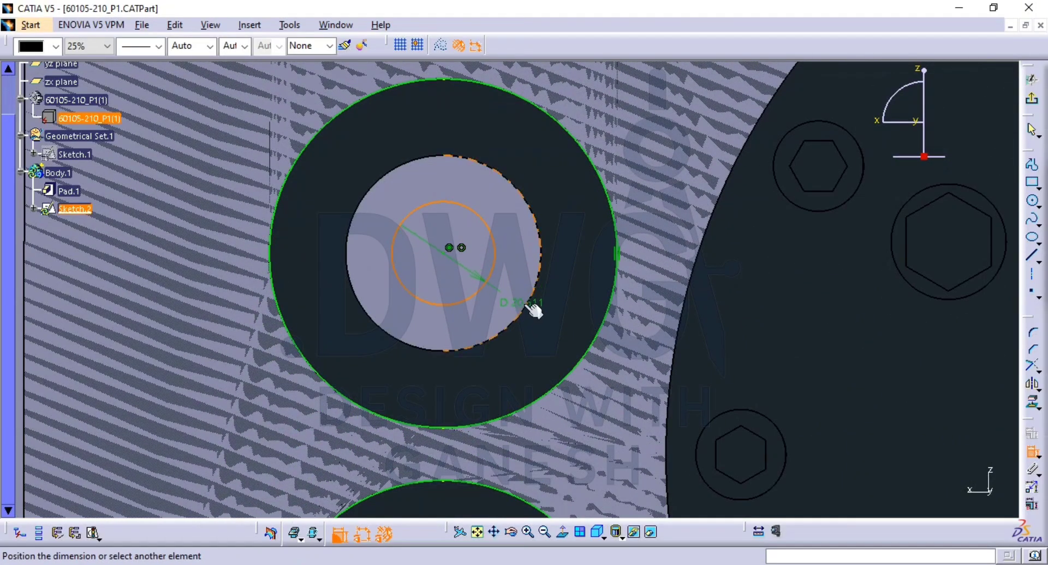
click(532, 308)
right_click(539, 234)
click(604, 381)
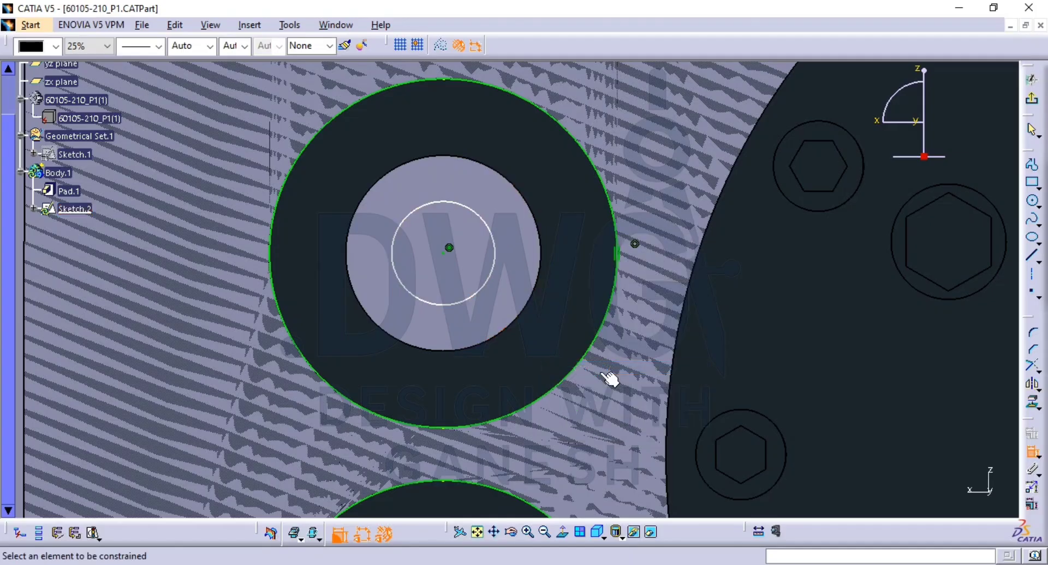
click(494, 282)
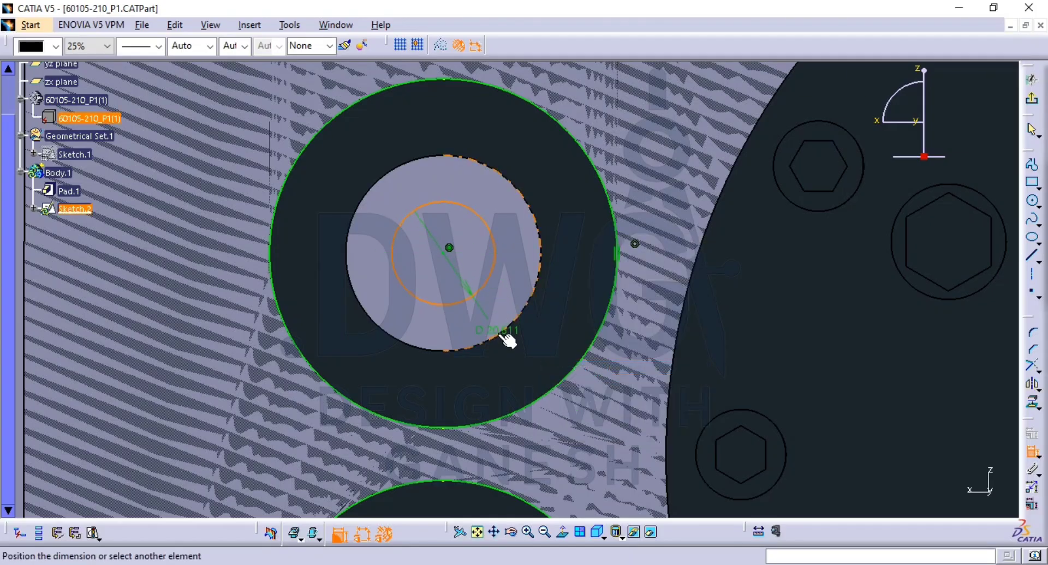
click(506, 337)
right_click(525, 279)
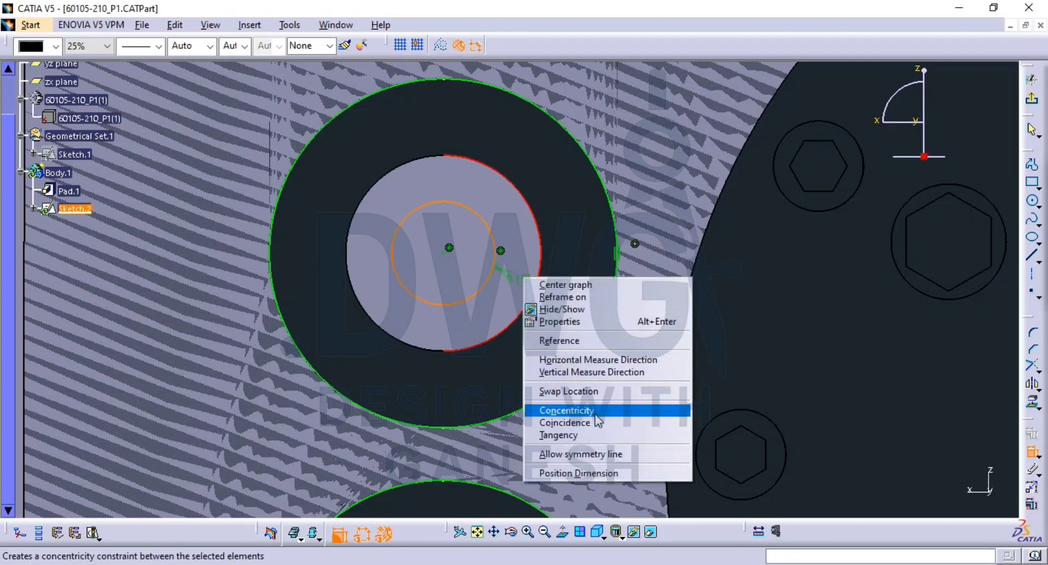
click(595, 414)
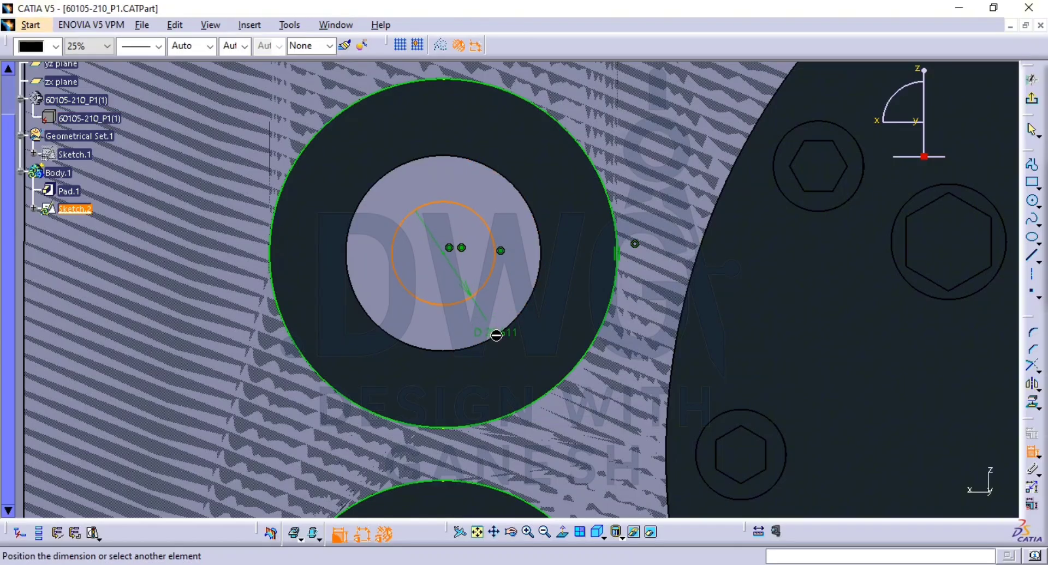
click(496, 335)
right_click(523, 300)
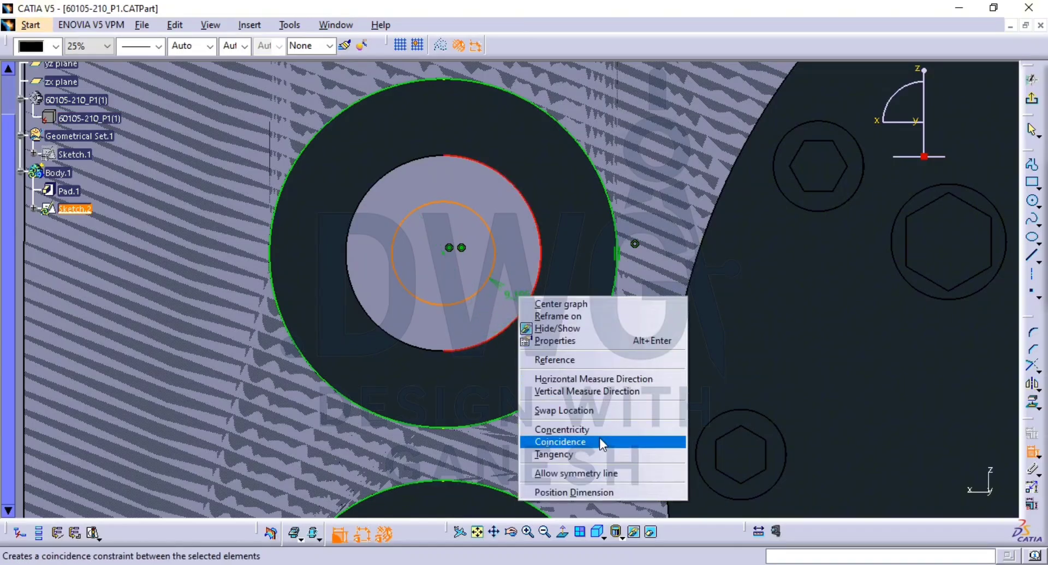
click(599, 442)
Make the inner circle on the third ring from the top concentric and coincident with the edge of its hole
middle_drag(516, 254, 472, 314)
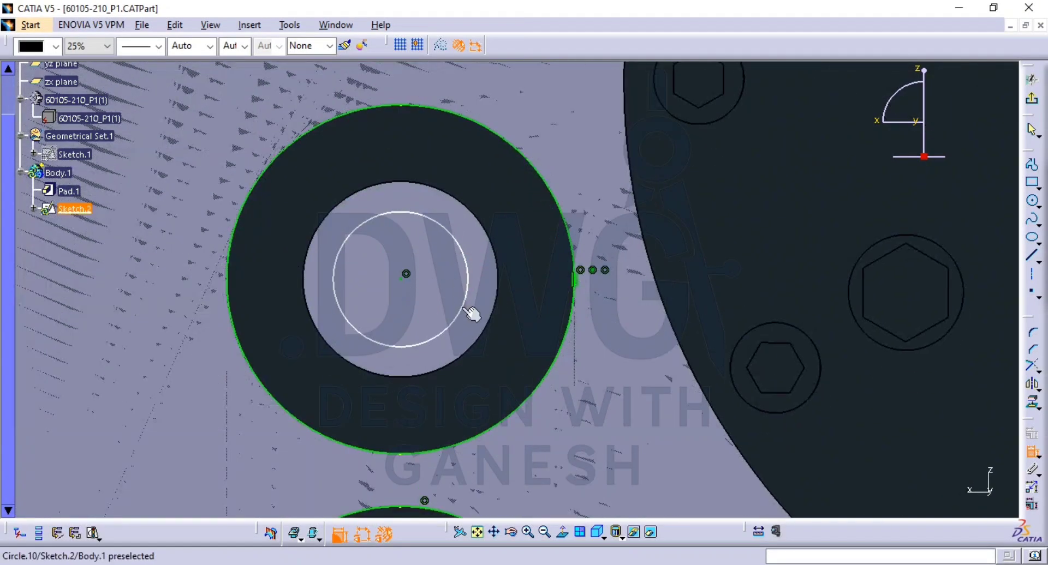
click(472, 309)
click(497, 275)
right_click(494, 242)
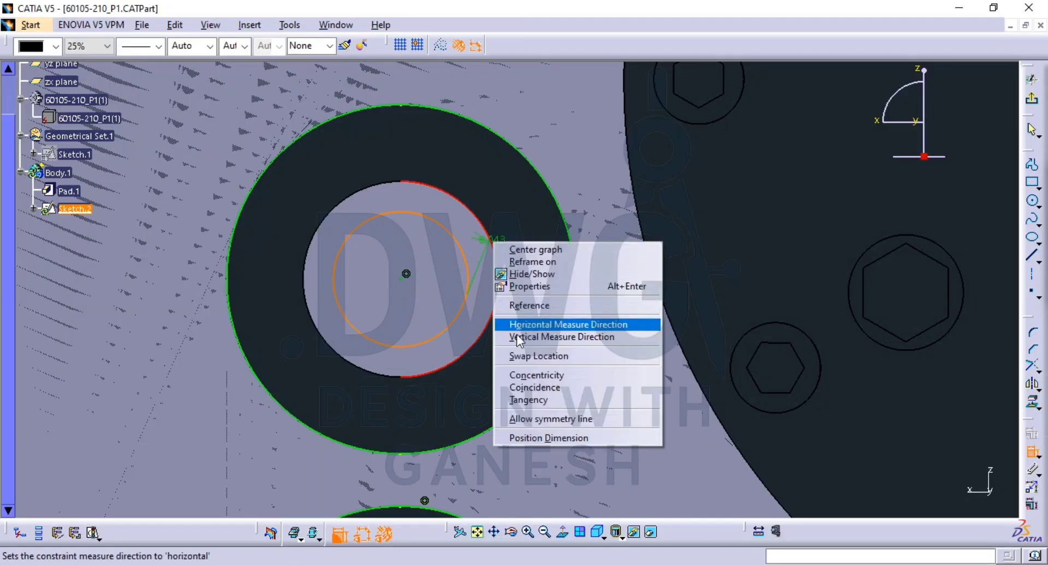
click(554, 376)
click(464, 305)
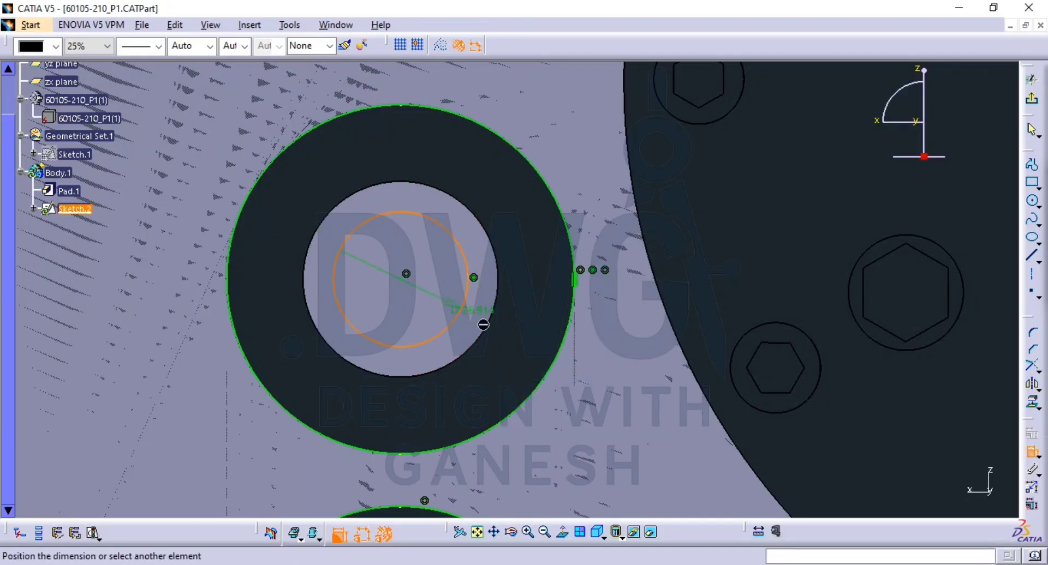
click(487, 326)
right_click(500, 285)
click(561, 432)
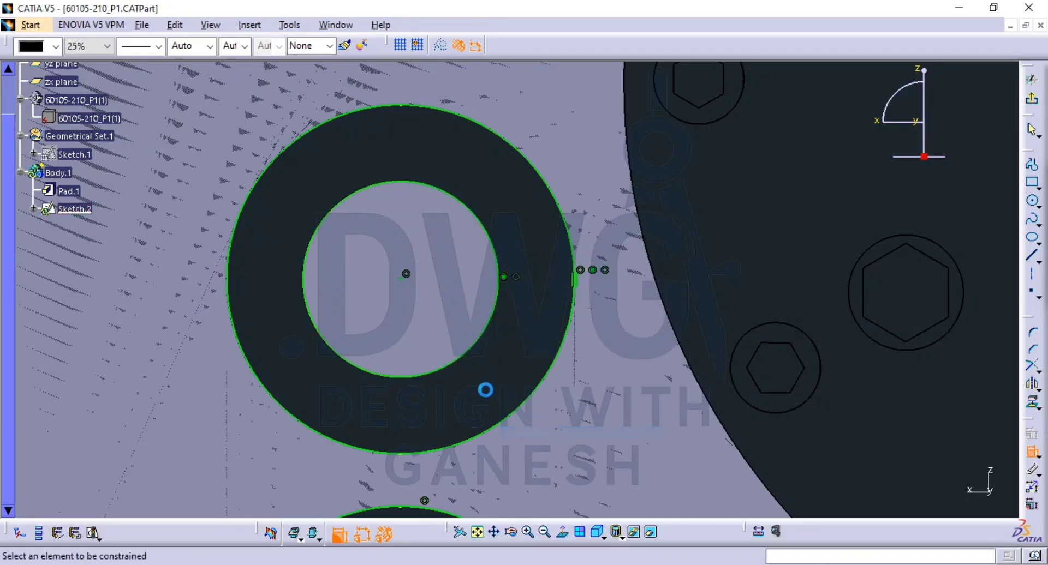
Constrain the inner circle on the bottom ring to be concentric and coincident with its hole edge, and exit the sketch
middle_drag(484, 388, 492, 289)
middle_drag(467, 452, 454, 302)
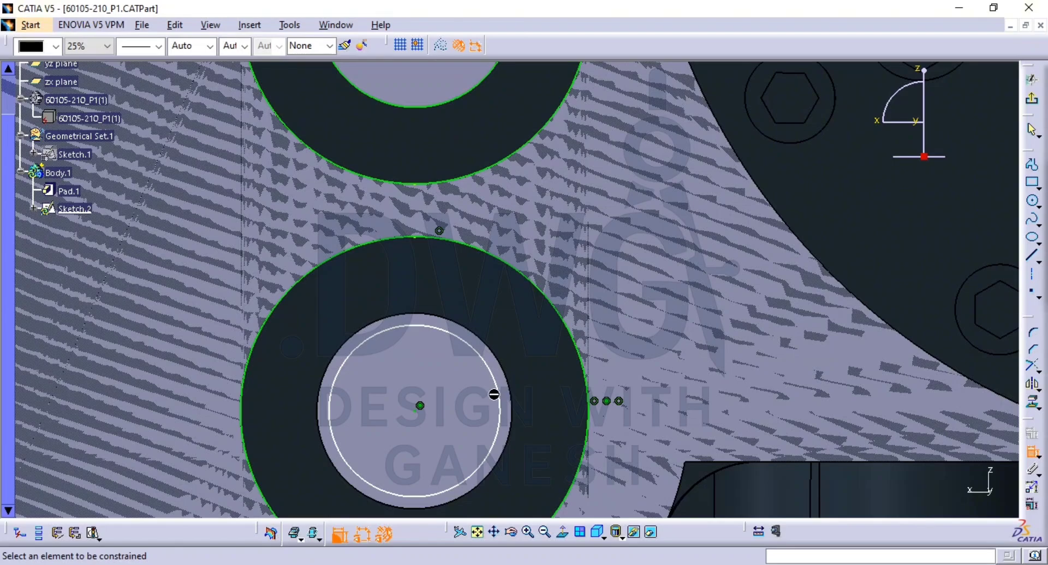
right_click(473, 279)
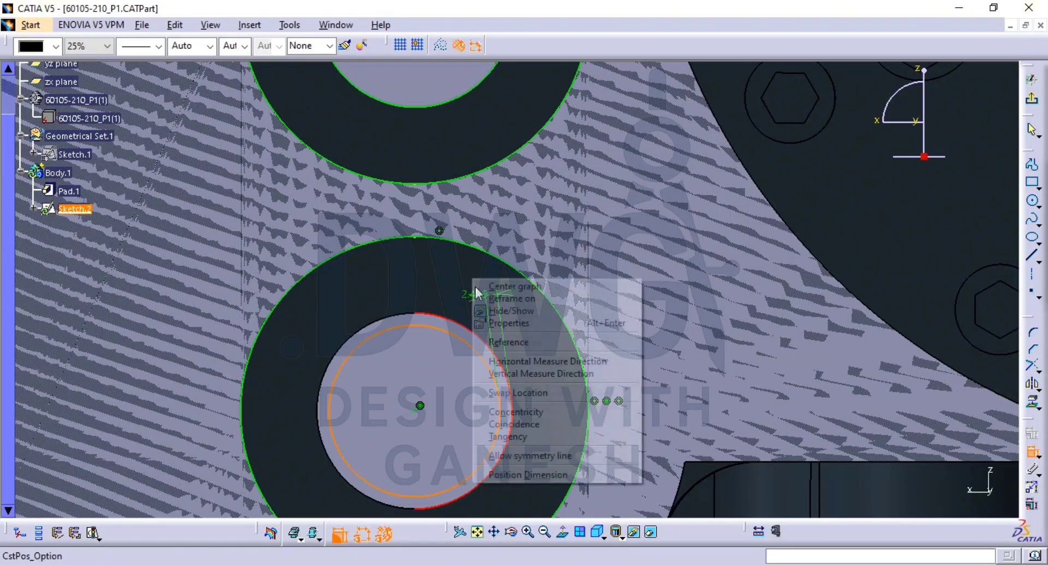
click(566, 414)
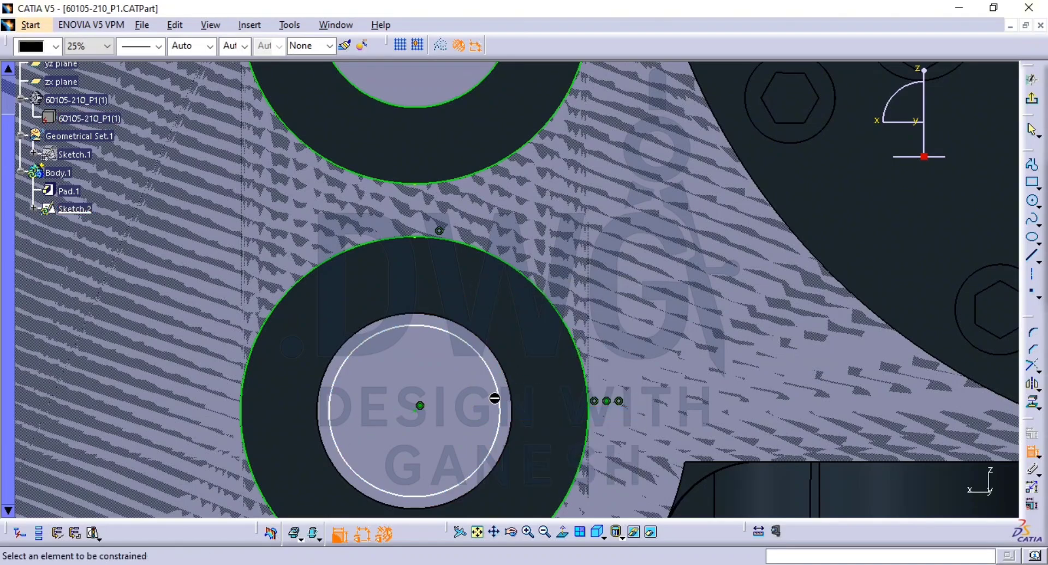
right_click(501, 335)
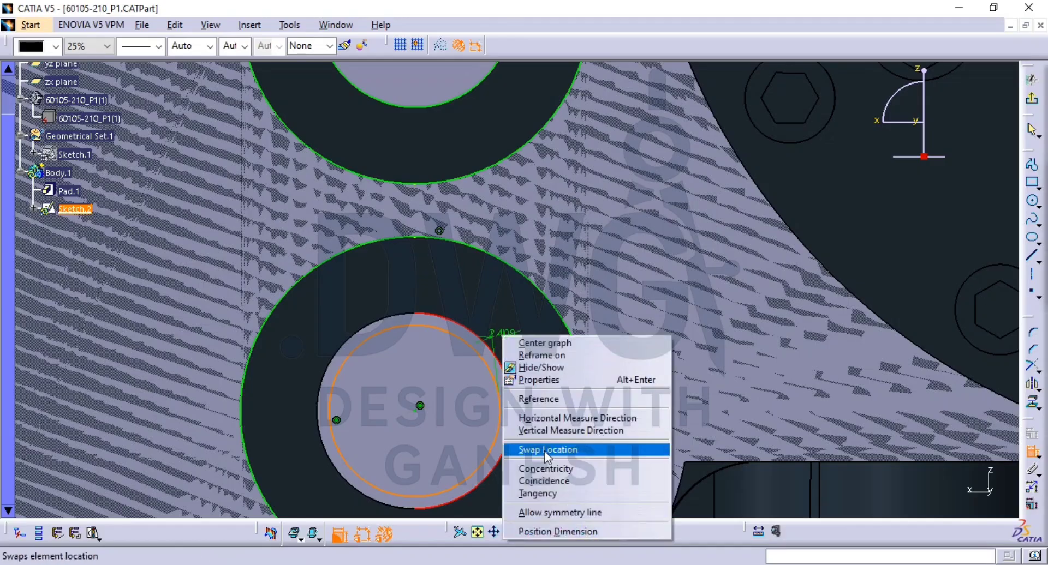
click(544, 479)
middle_drag(574, 196, 560, 357)
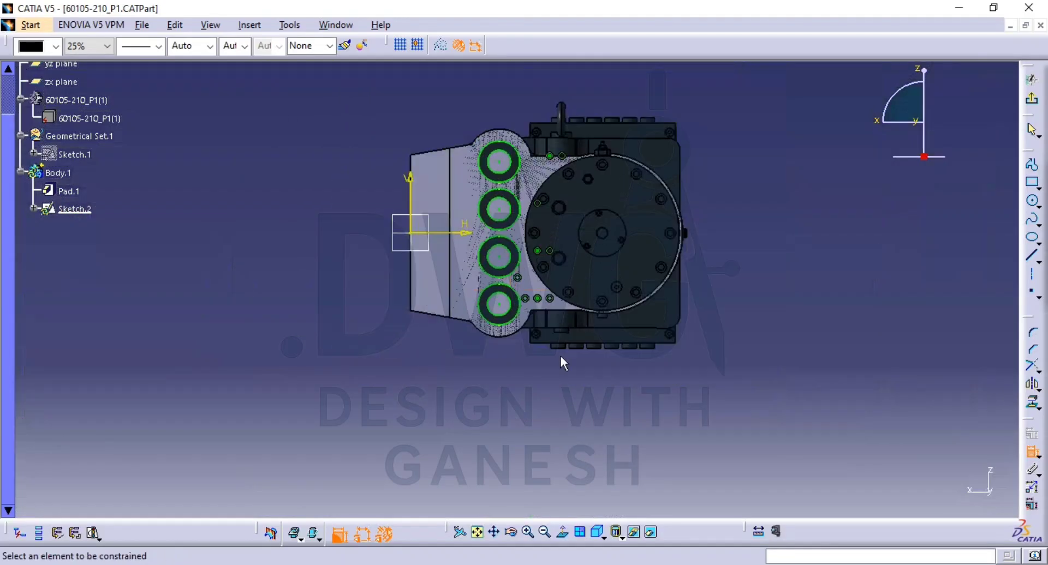
middle_click(507, 212)
scroll(507, 213, down, 1)
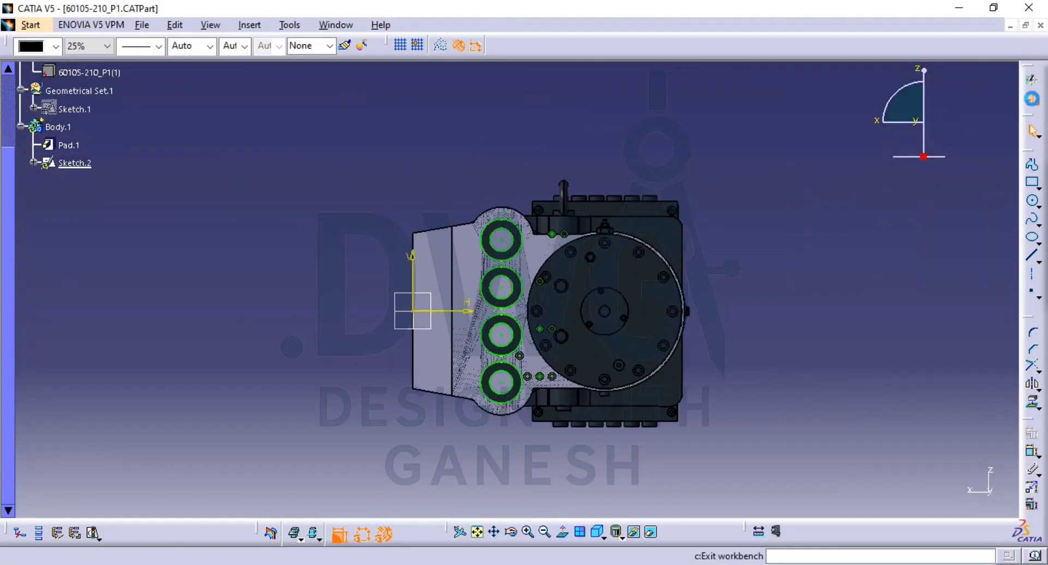
click(1031, 79)
Hide the rebuilt block Pad.1 and measure the distance between the top ring's face and the surrounding face of the imported part
mouse_move(573, 311)
middle_down()
mouse_move(536, 346)
mouse_move(543, 237)
mouse_move(559, 290)
mouse_move(631, 302)
mouse_move(535, 297)
mouse_move(570, 196)
mouse_move(540, 210)
mouse_move(470, 341)
mouse_move(525, 365)
mouse_move(480, 334)
mouse_move(466, 269)
mouse_move(505, 386)
mouse_move(551, 360)
middle_up()
key(Escape)
click(289, 435)
key(space)
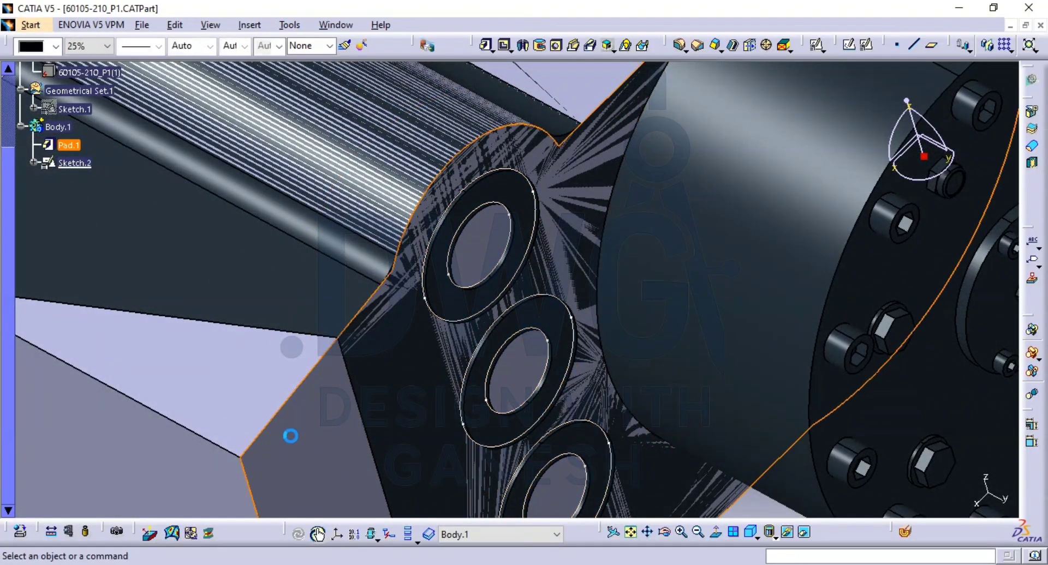
click(52, 536)
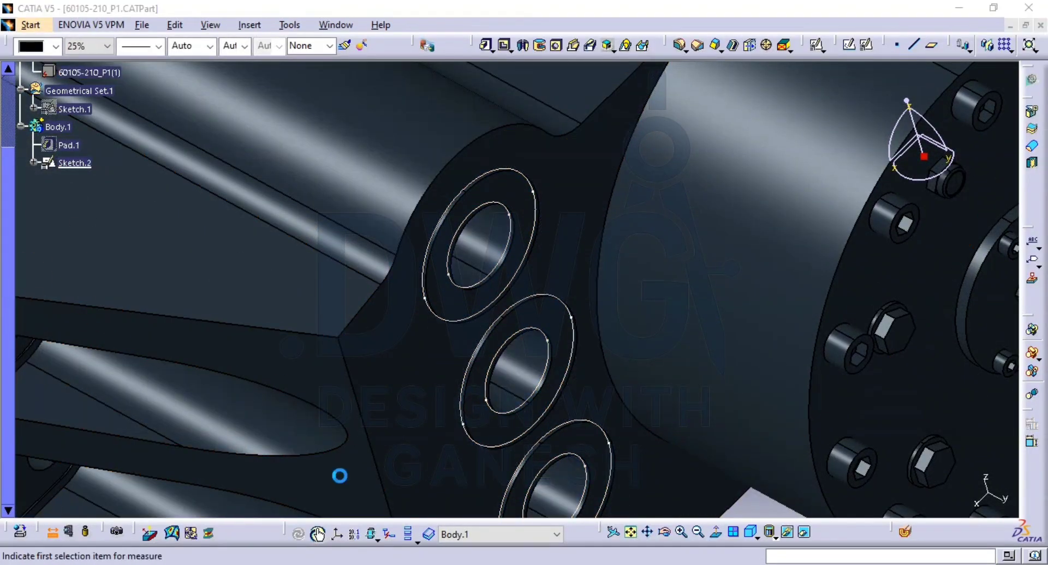
click(449, 306)
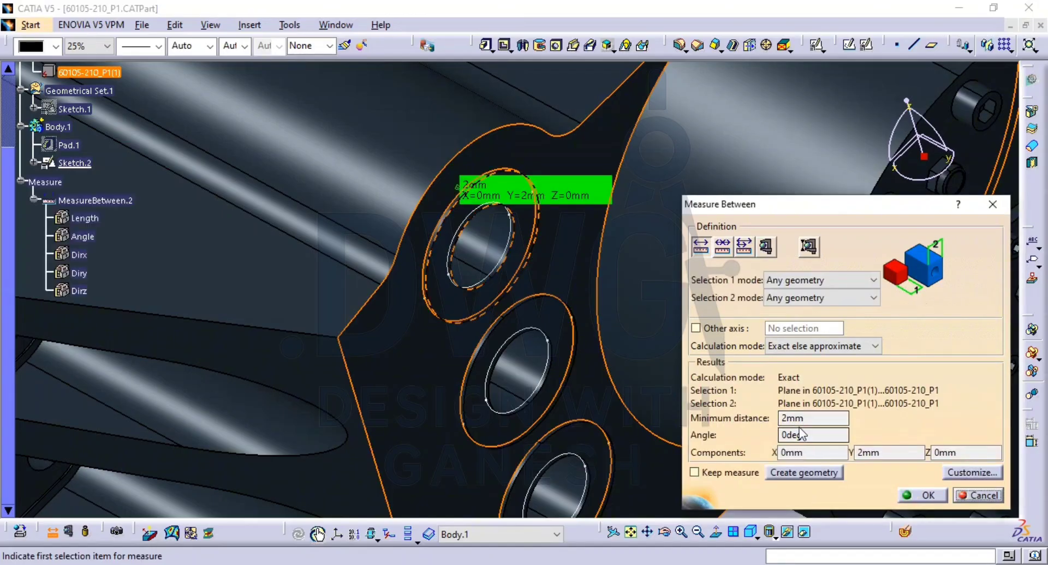
click(955, 495)
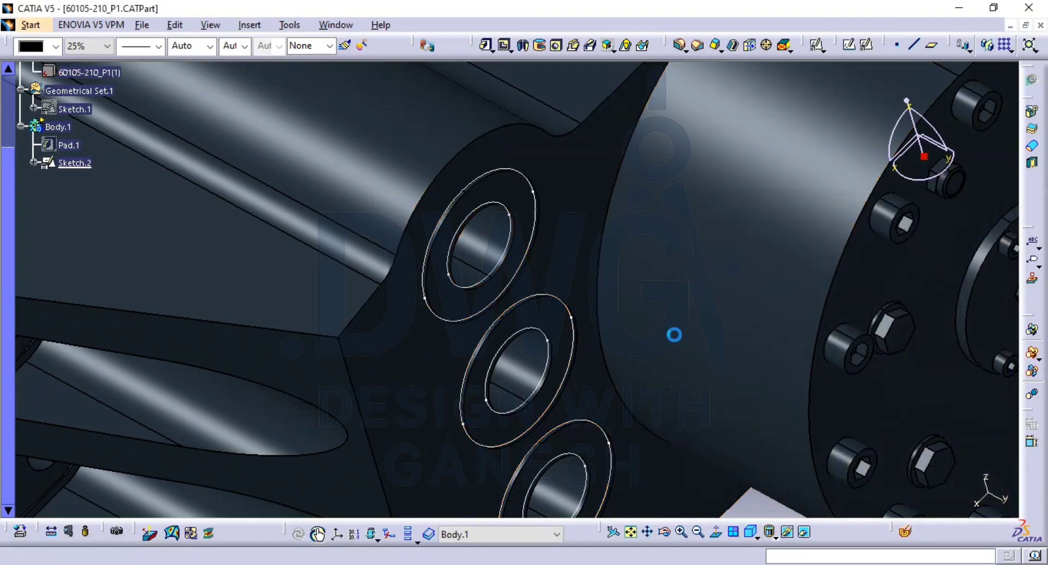
Hide the imported part 60105-210_P1 and bring the rebuilt block Pad.1 back into the visible space
middle_drag(675, 333, 660, 387)
click(632, 285)
key(ctrl+h)
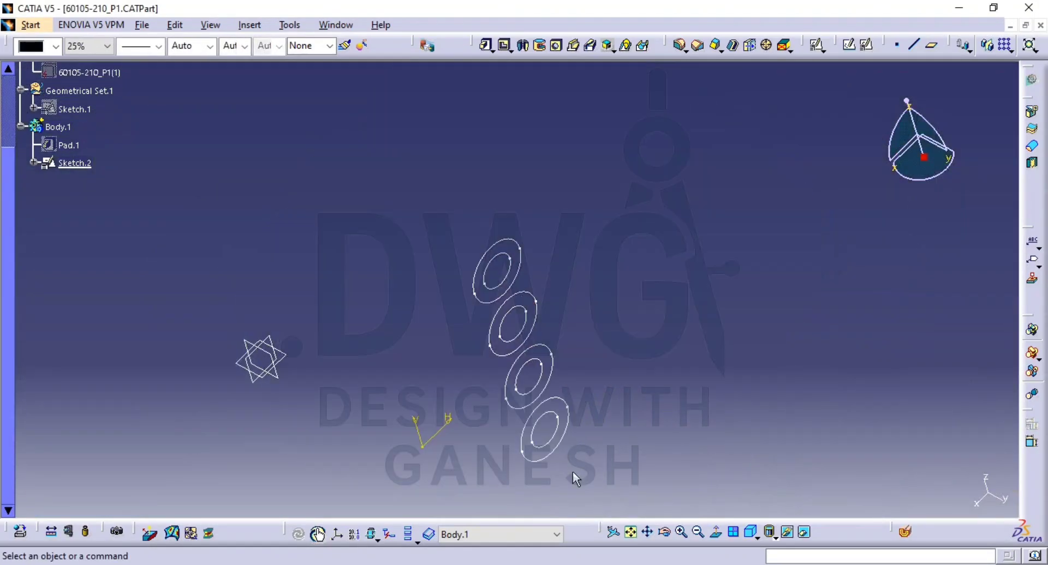
click(787, 532)
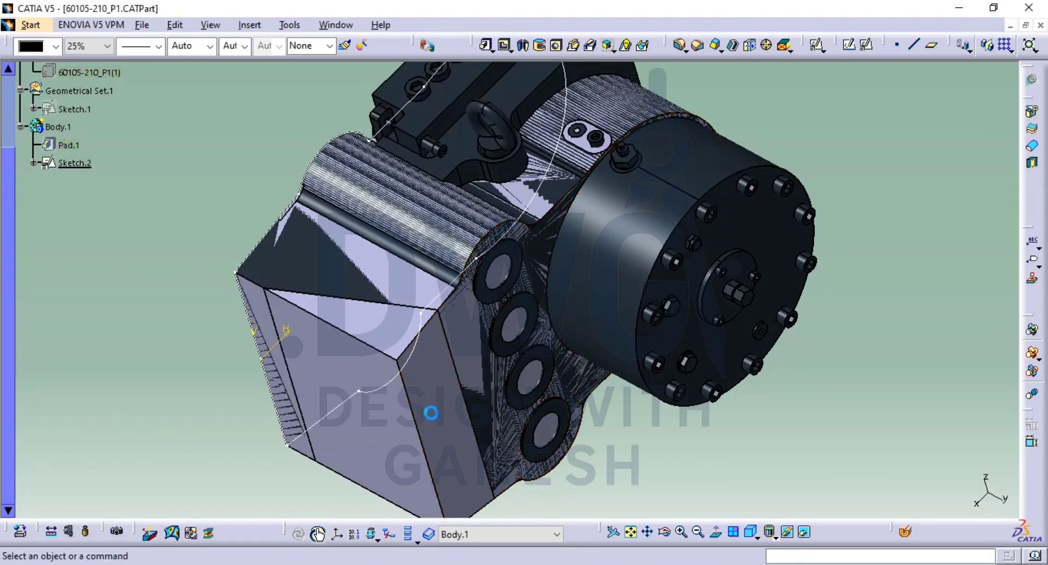
click(786, 532)
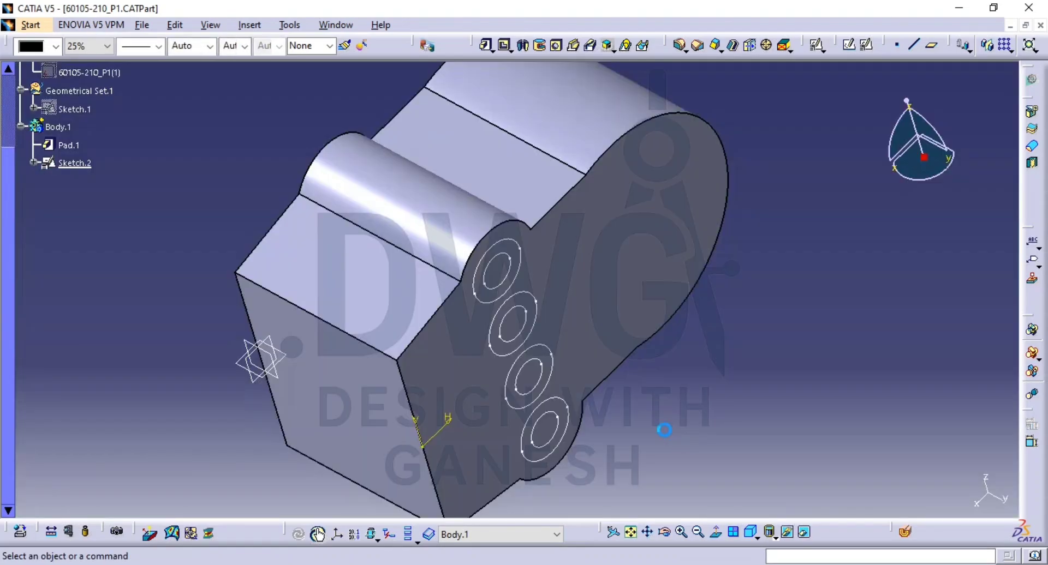
middle_click(662, 428)
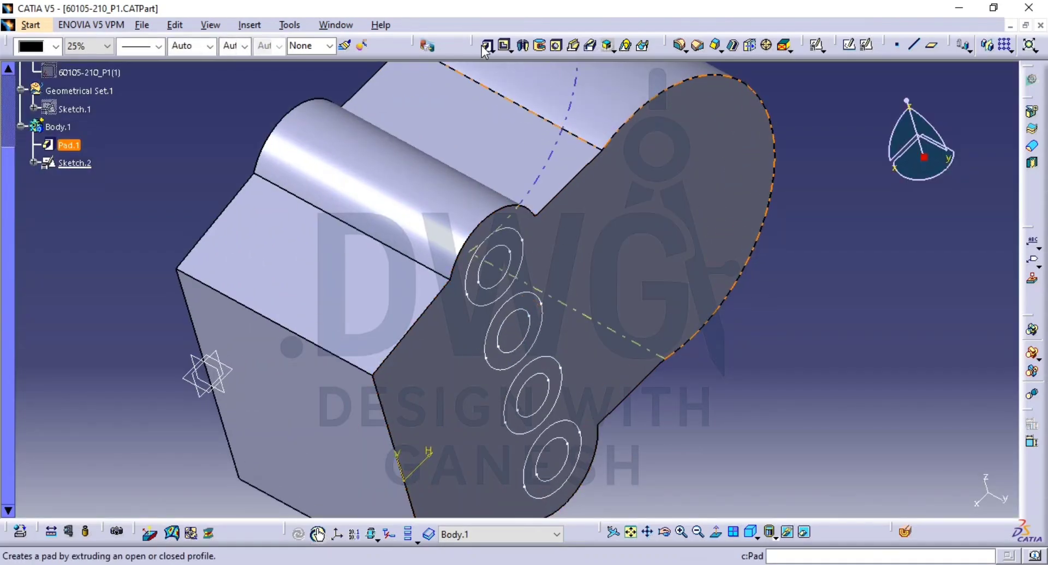
Extrude Sketch.2 with its four pairs of concentric circles as a 2 mm pad on the block's face
click(485, 48)
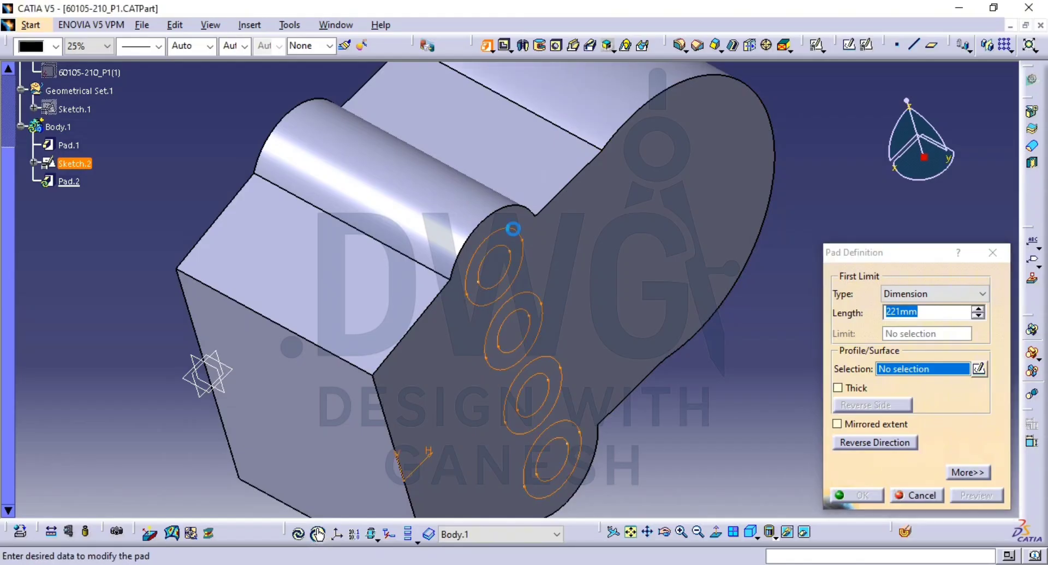
click(513, 230)
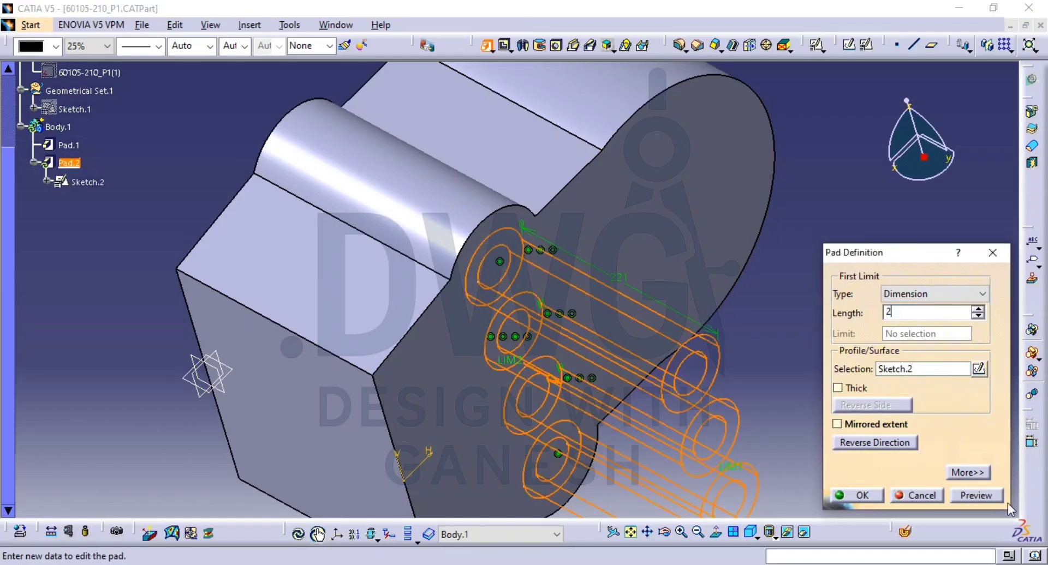
click(867, 496)
middle_drag(758, 315, 756, 292)
middle_drag(624, 337, 527, 227)
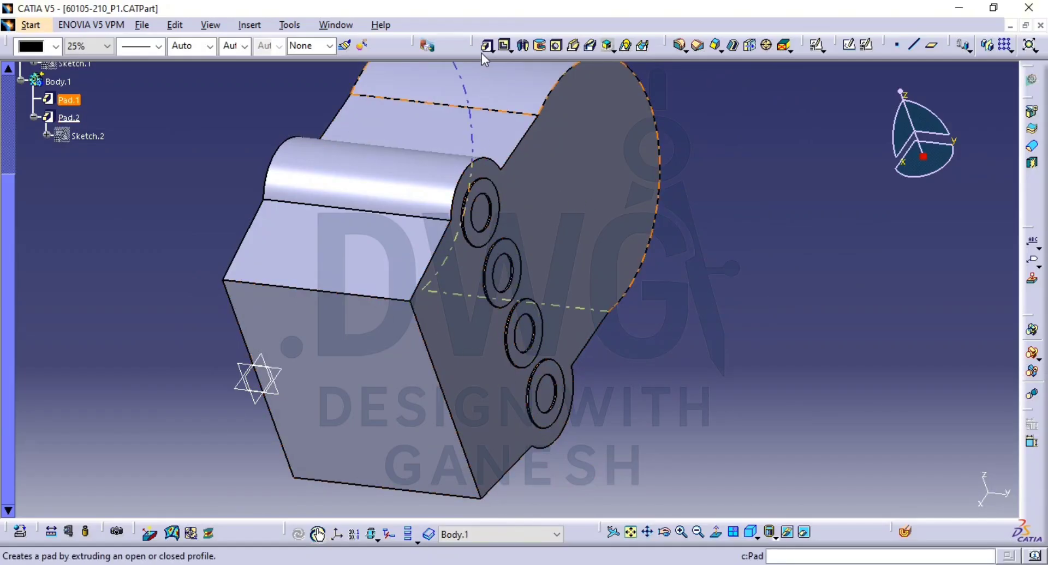
click(504, 46)
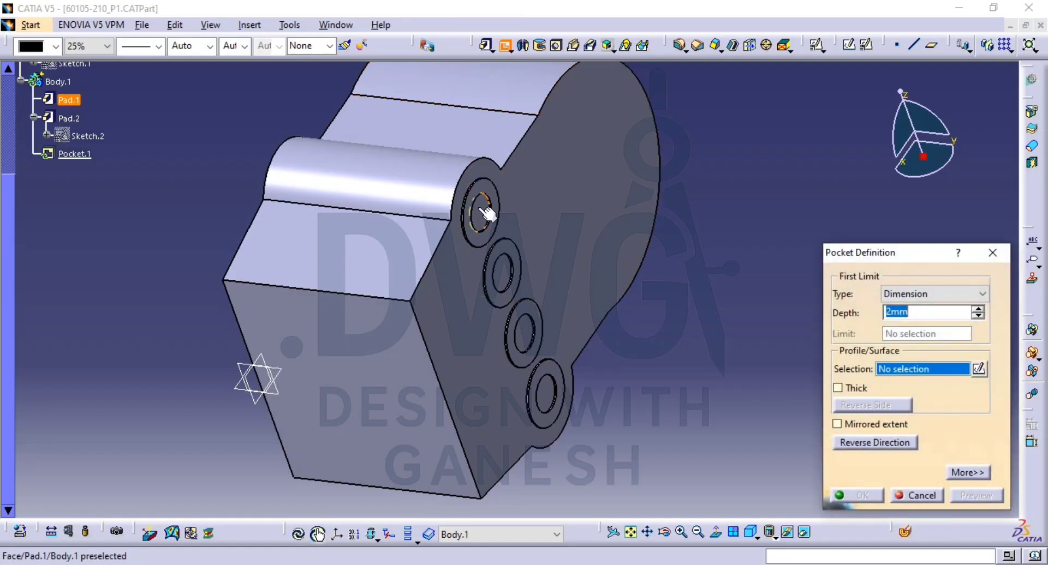
click(488, 217)
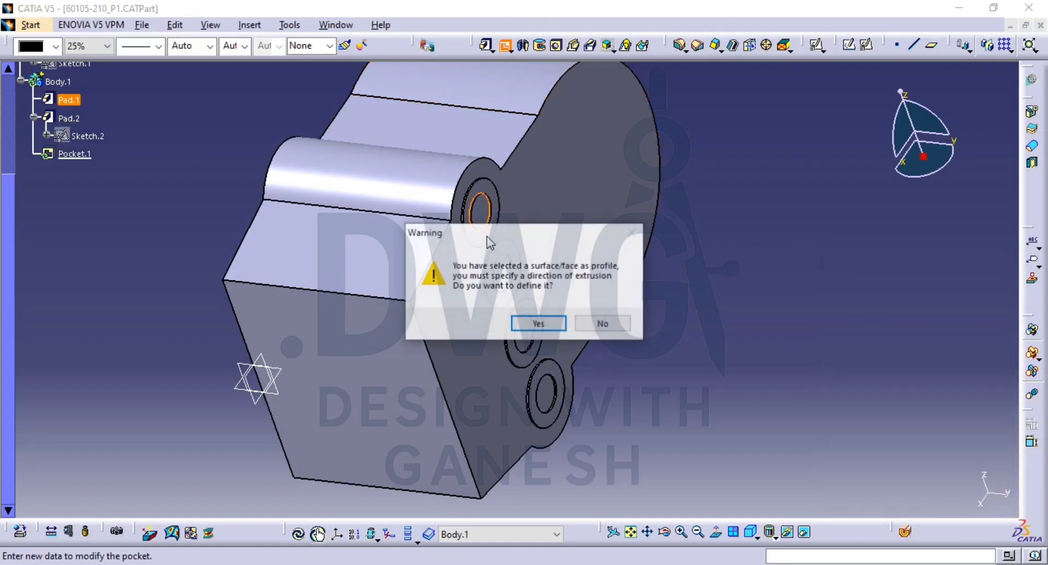
click(538, 324)
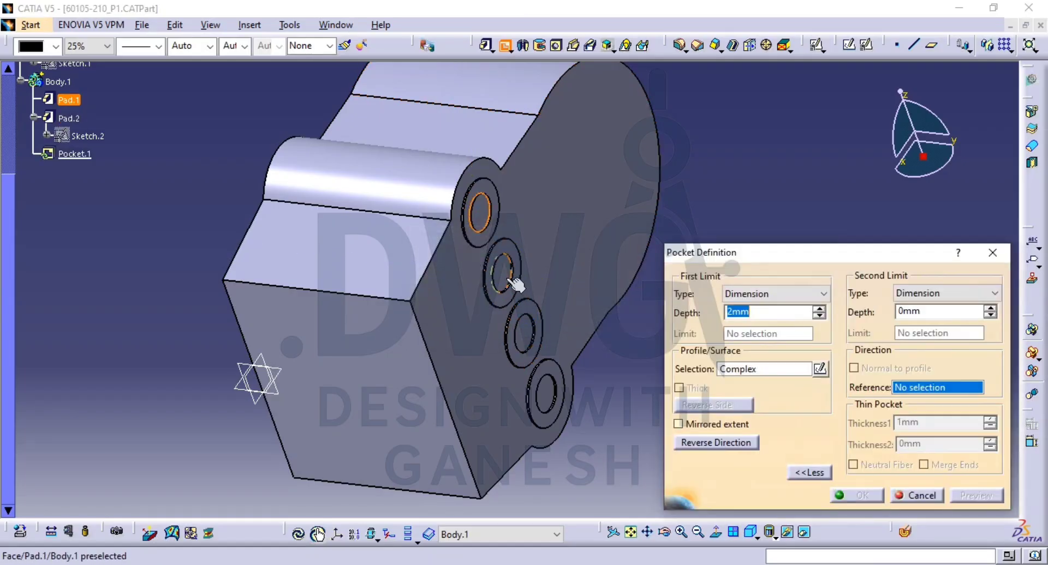
click(513, 284)
click(524, 338)
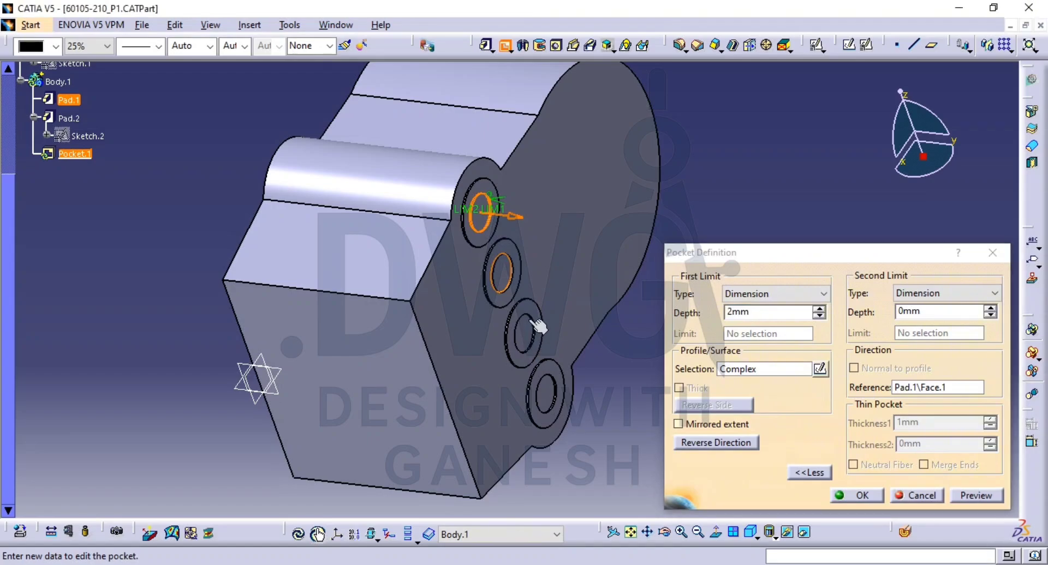
middle_drag(527, 369, 553, 343)
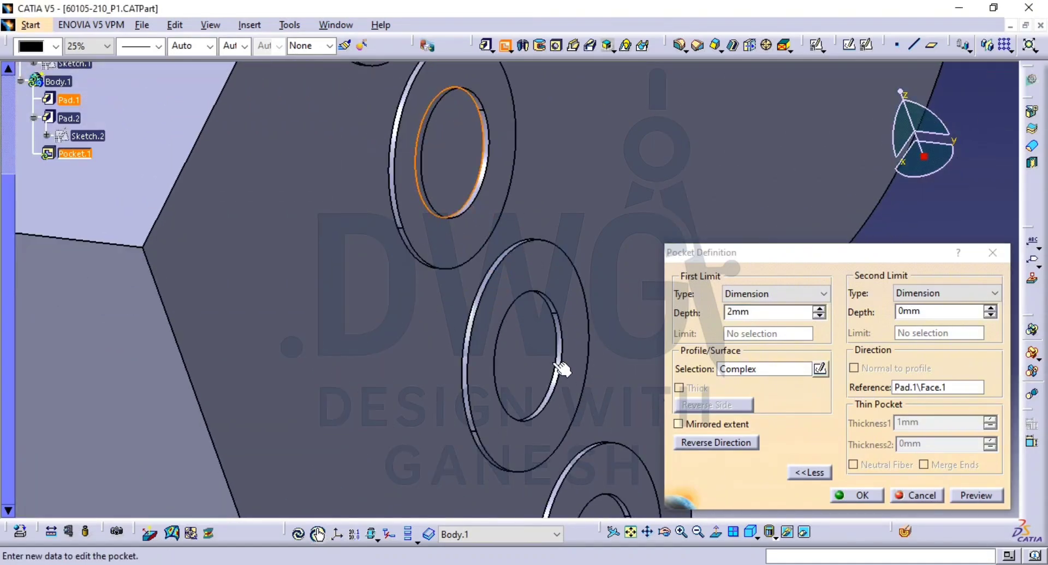
click(784, 368)
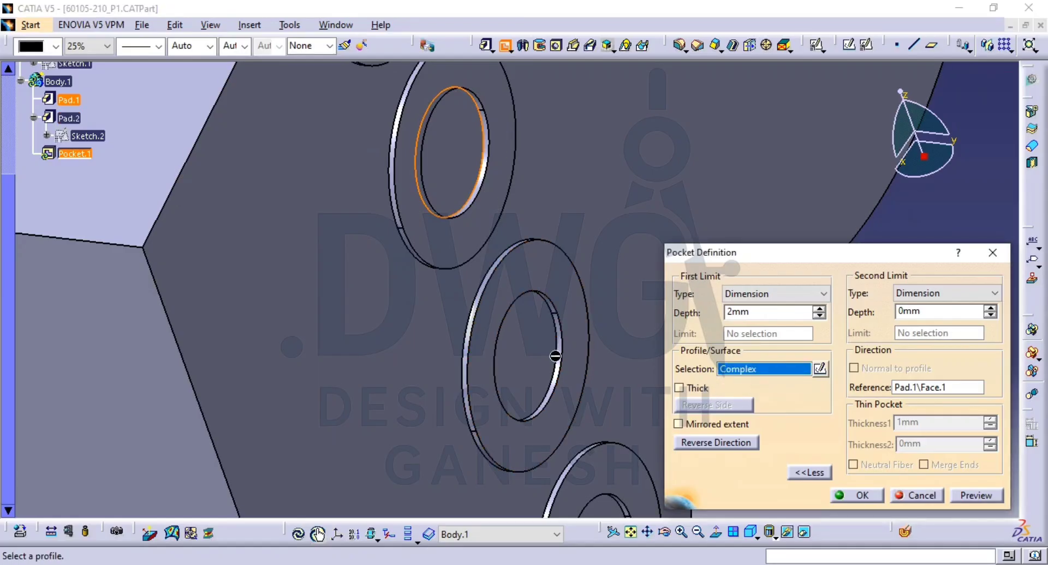
click(563, 341)
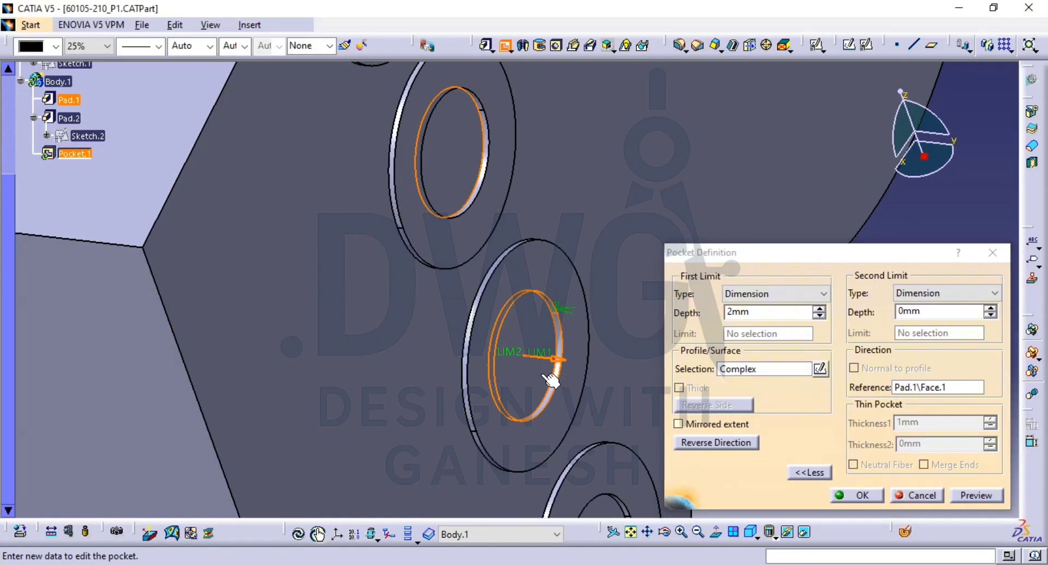
middle_drag(552, 376, 571, 388)
click(779, 369)
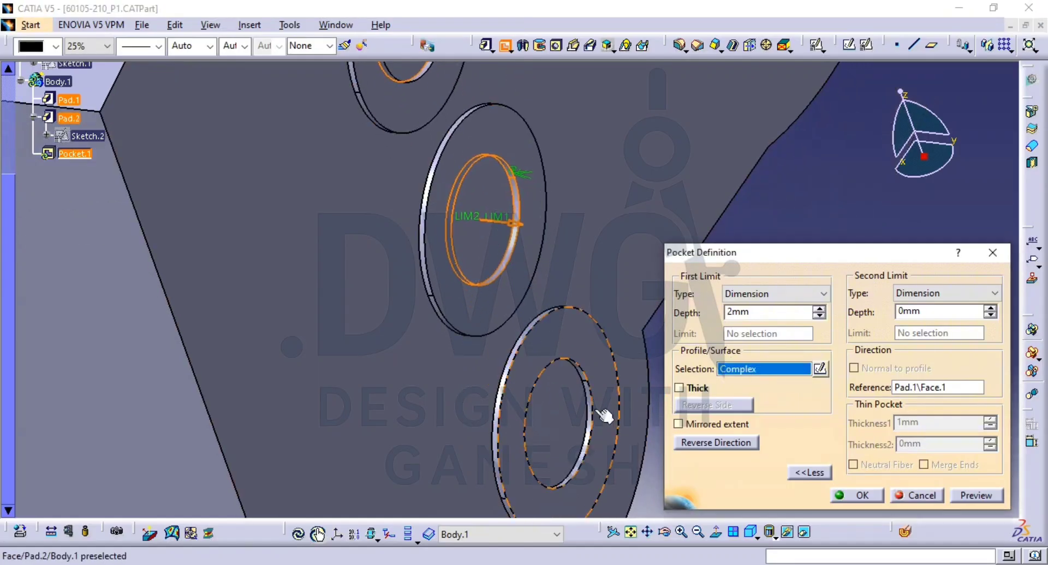
click(589, 416)
middle_drag(620, 257, 626, 377)
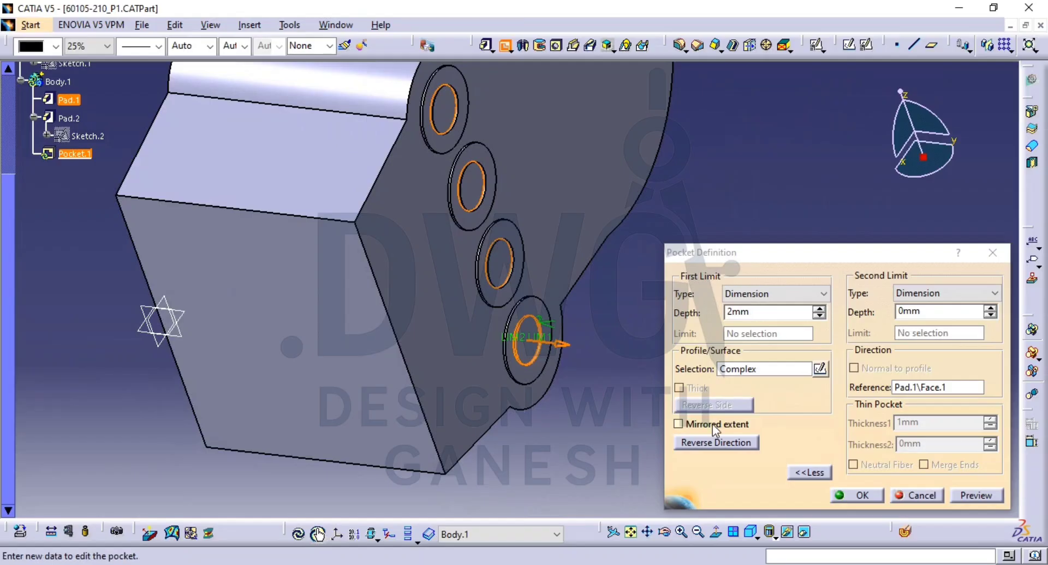
click(711, 447)
click(784, 291)
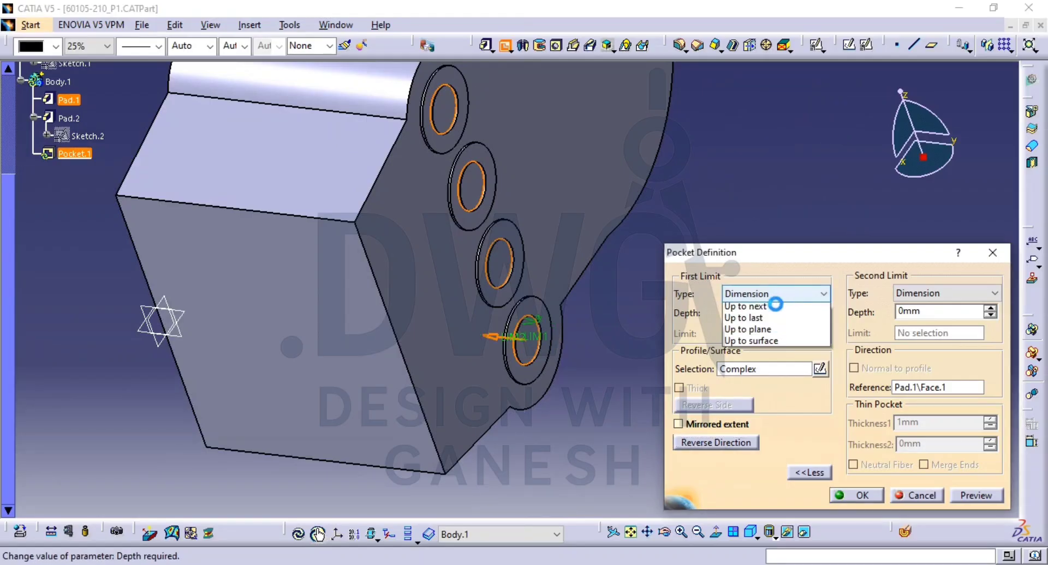
click(781, 319)
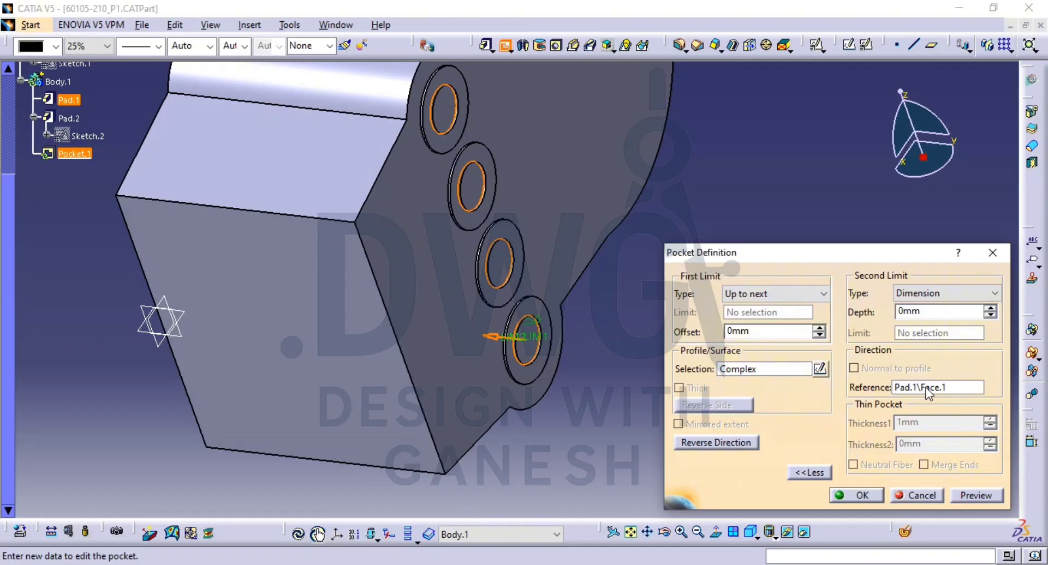
click(975, 498)
middle_drag(471, 212, 357, 394)
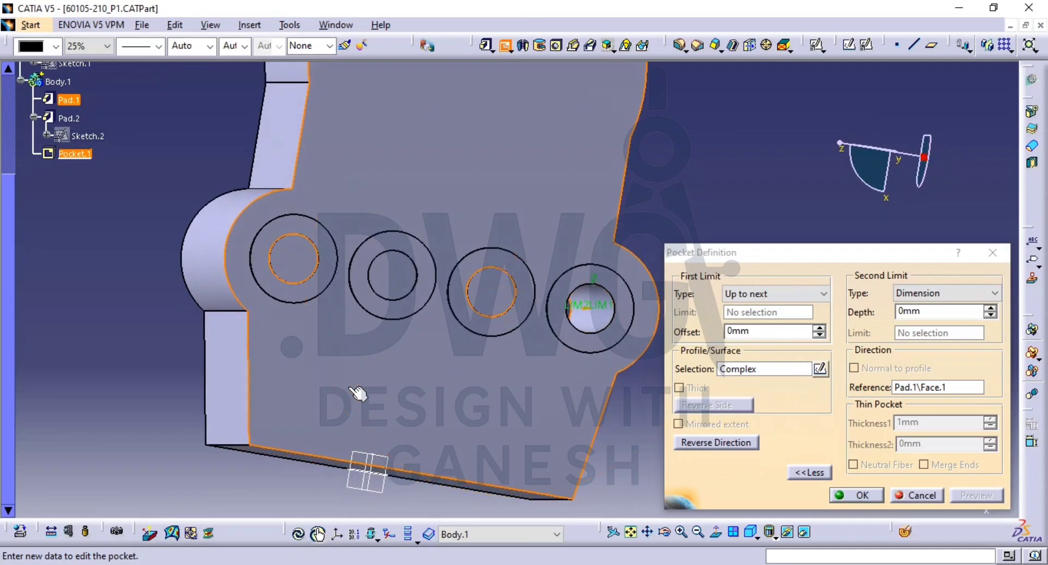
click(913, 496)
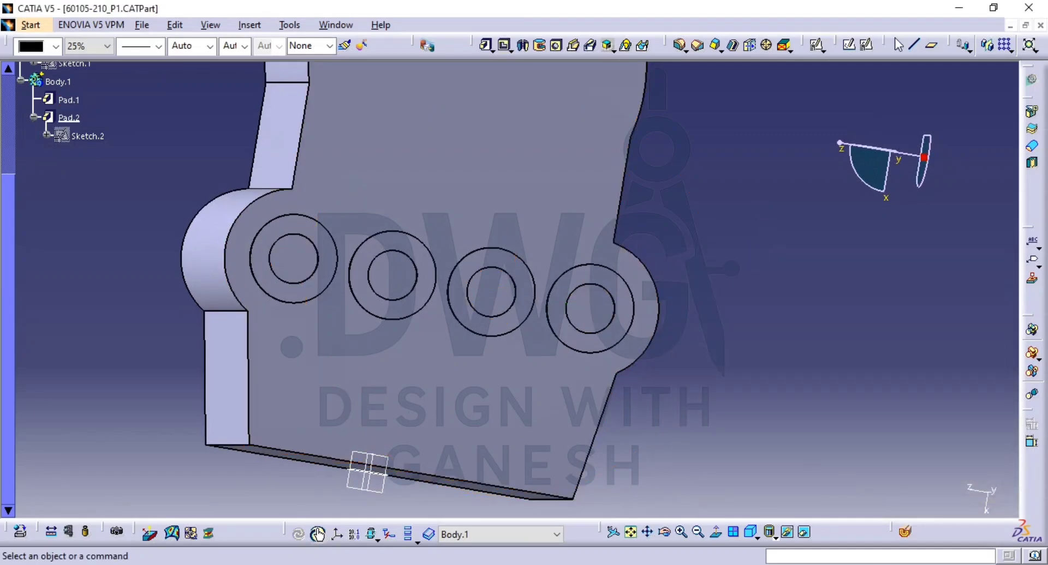
Create a positioned sketch on the block's Pad.1 face, project the four inner ring circles into it, and exit the sketch
click(867, 45)
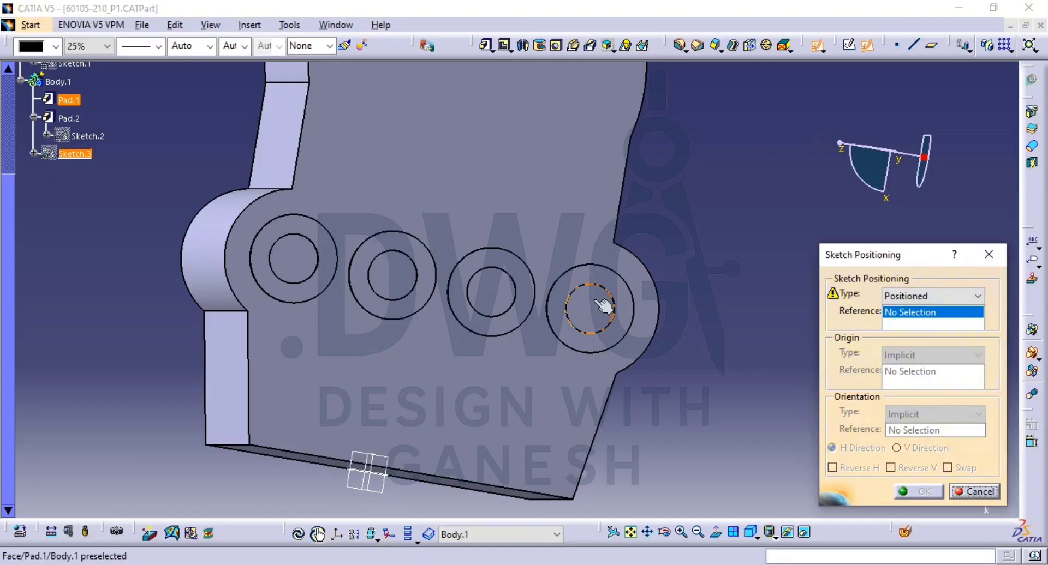
click(590, 322)
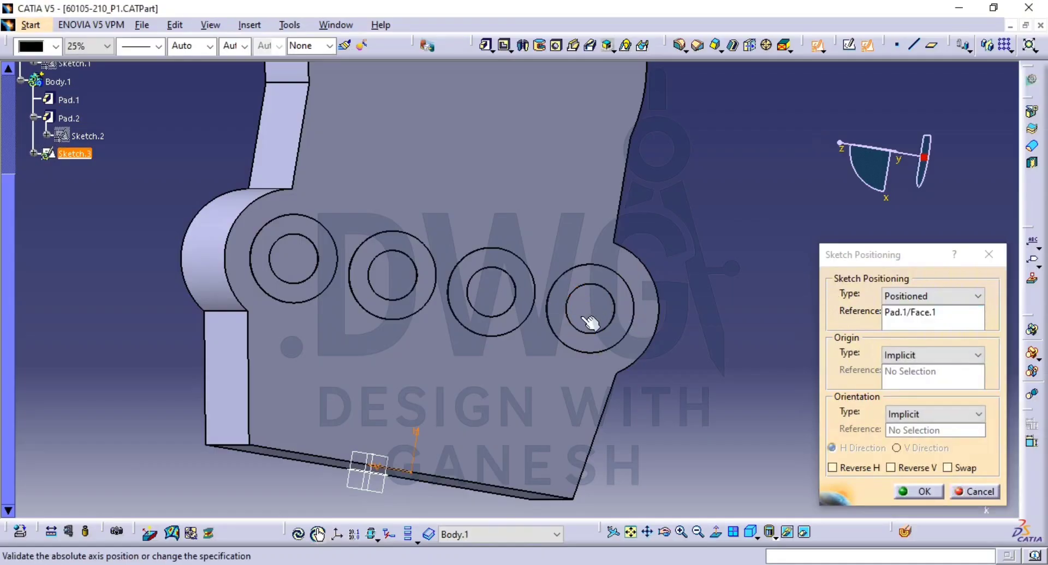
click(918, 492)
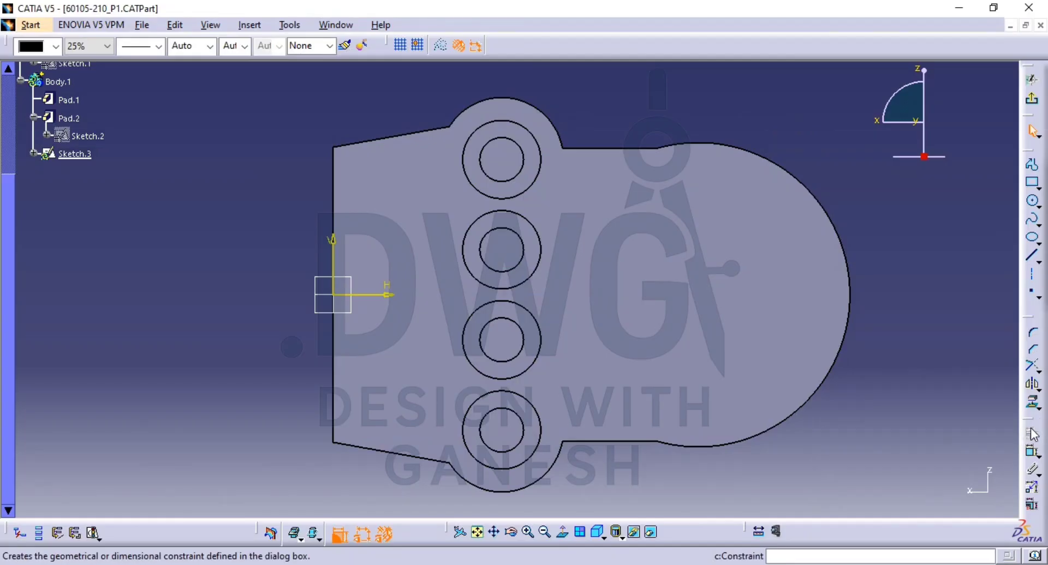
click(1032, 406)
click(524, 160)
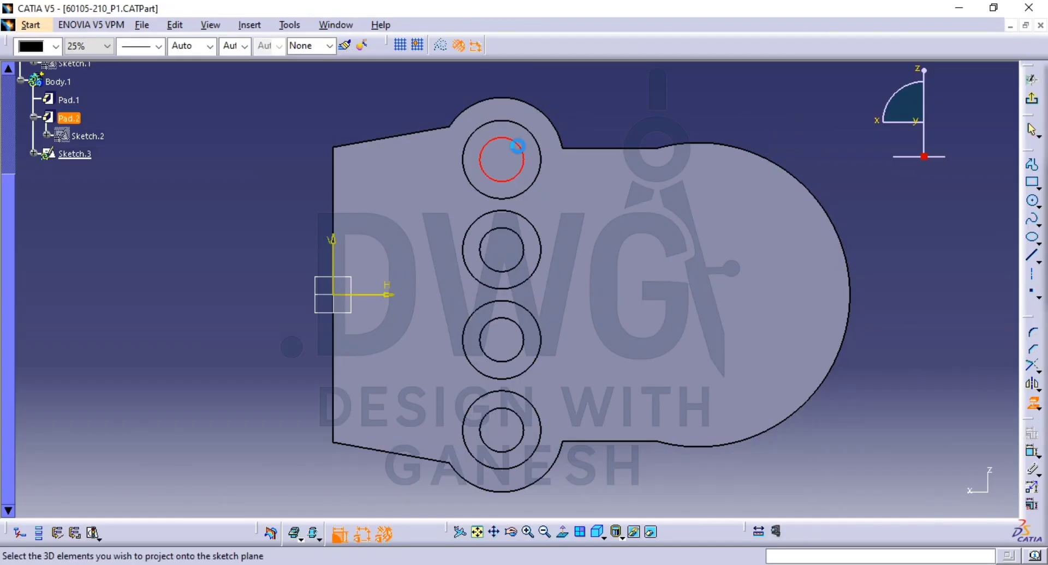
click(506, 262)
click(499, 349)
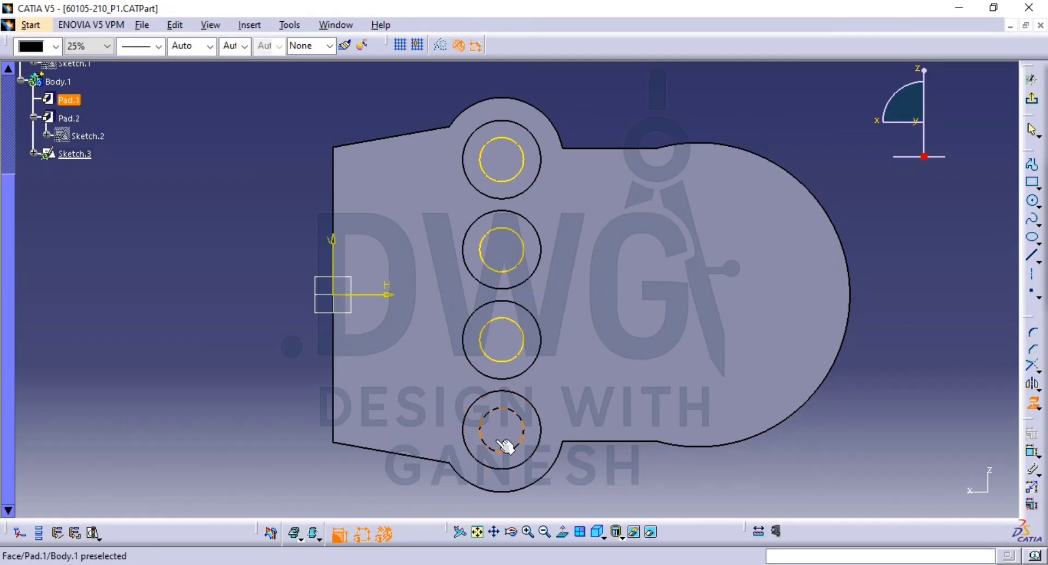
click(498, 440)
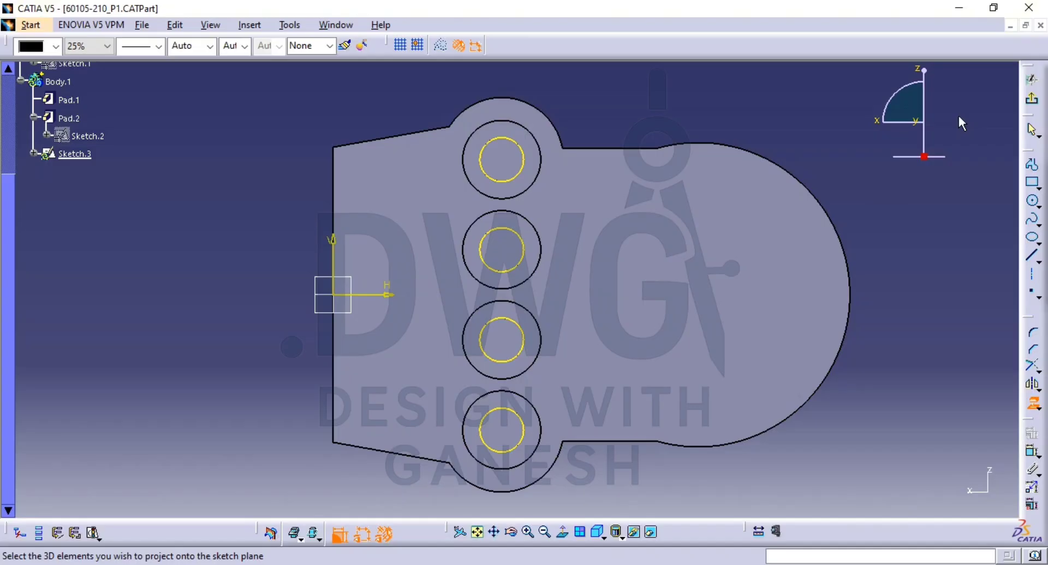
click(1031, 99)
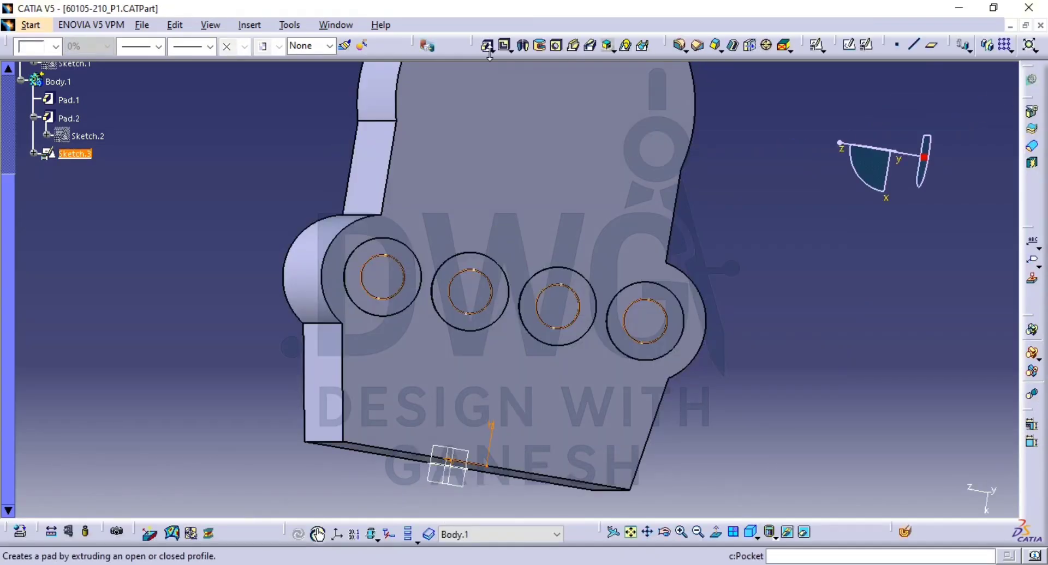
Cut the four circles of Sketch.3 through the block as a pocket with the limit type Up to next
click(505, 47)
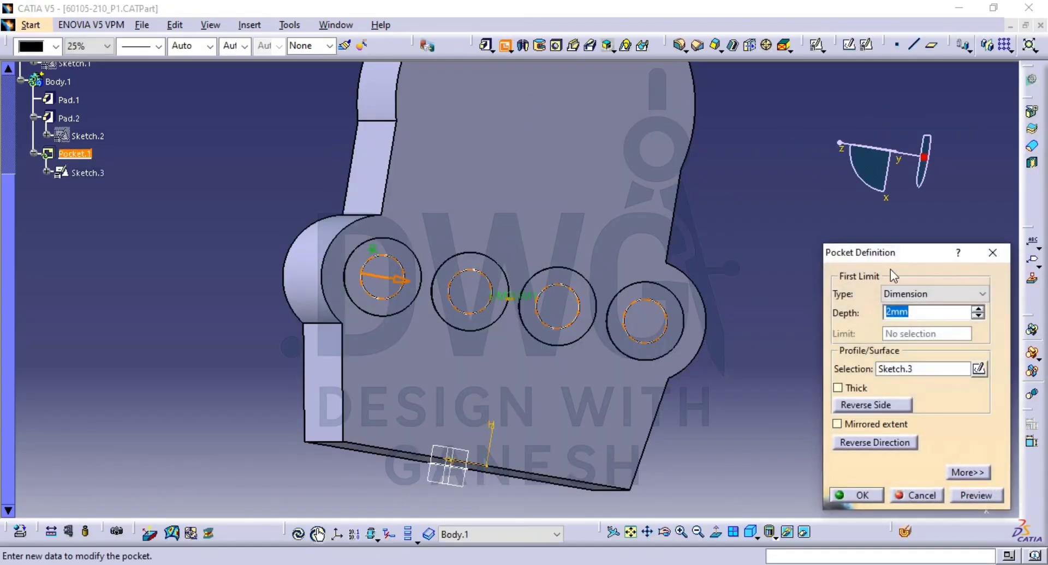
click(906, 294)
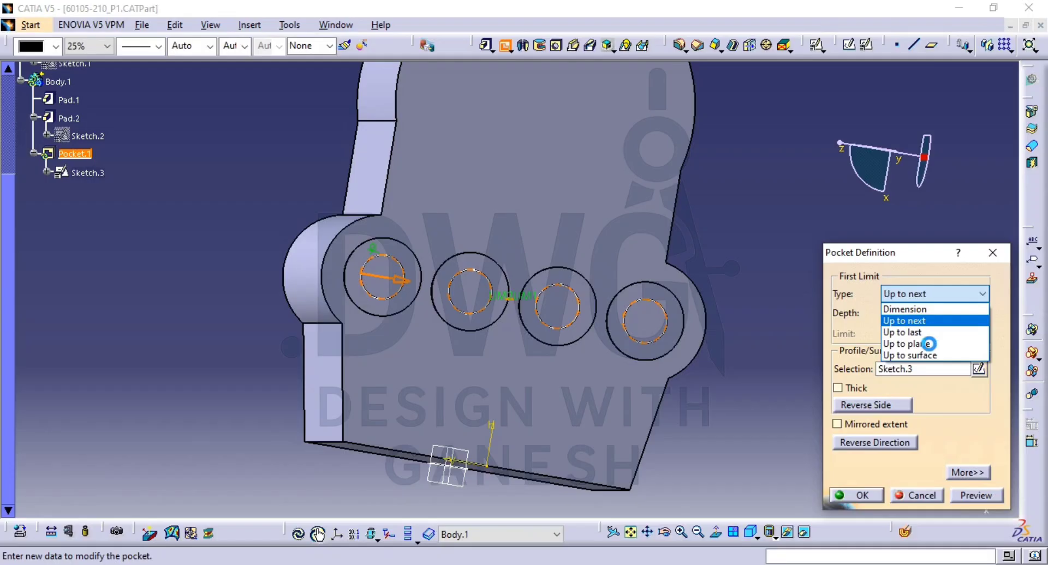
click(927, 344)
click(858, 495)
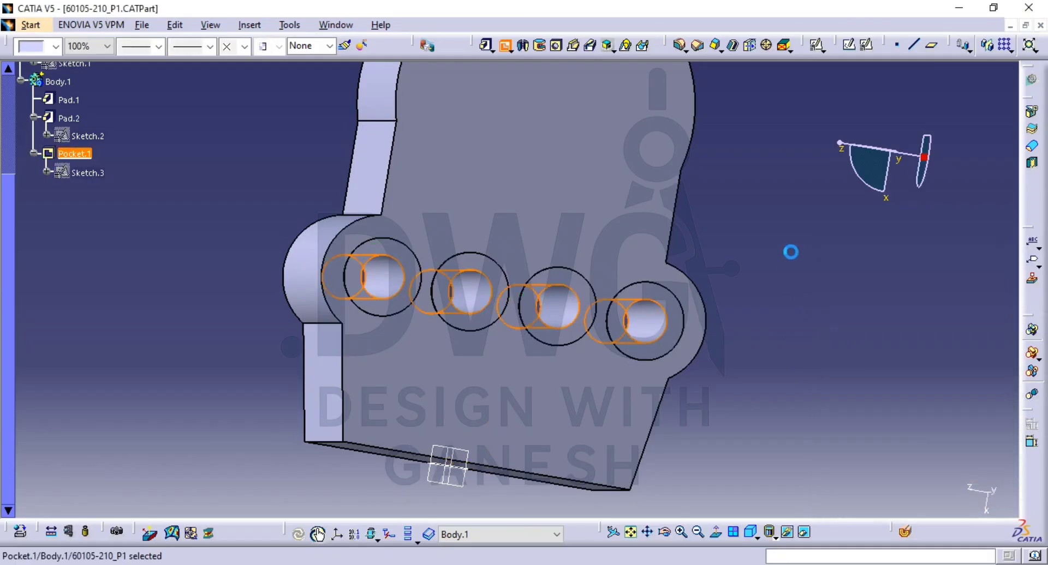
middle_drag(741, 185, 749, 234)
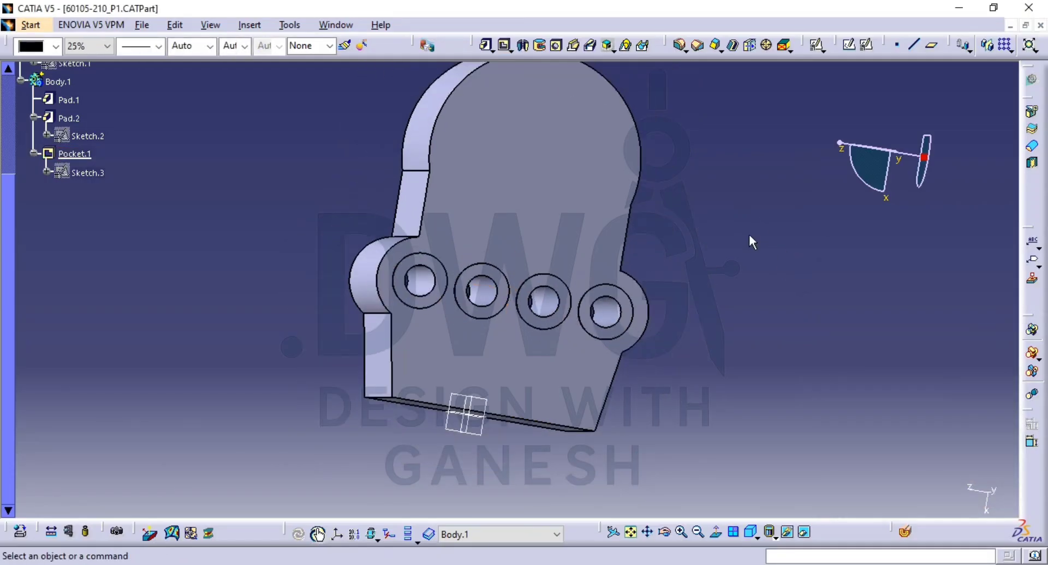
Show the imported part together with the rebuilt body again and orient the model to view the angled end
click(734, 532)
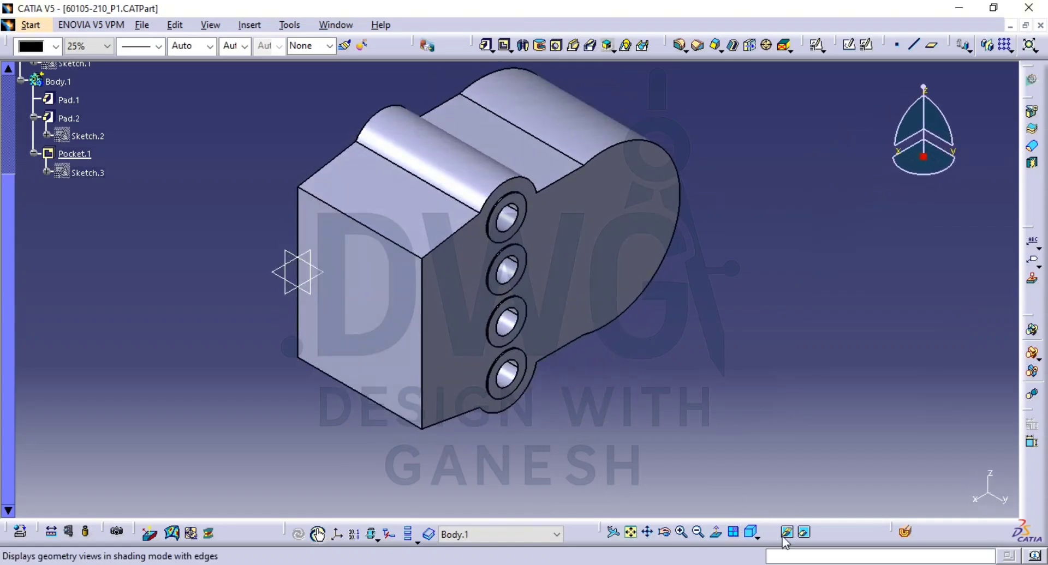
click(804, 532)
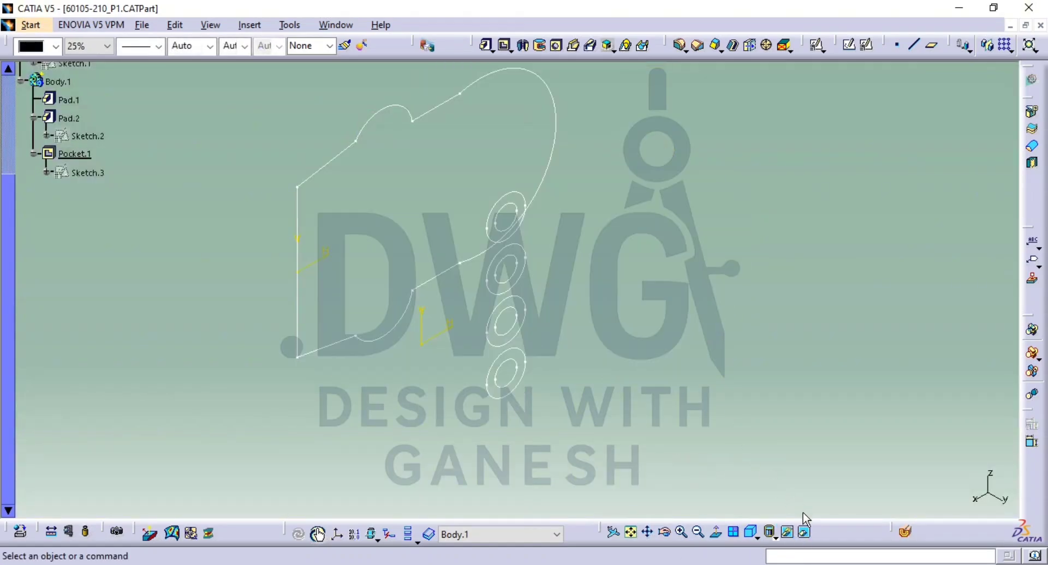
click(804, 531)
mouse_move(580, 259)
middle_down()
mouse_move(464, 197)
mouse_move(365, 253)
mouse_move(510, 155)
mouse_move(264, 170)
mouse_move(374, 145)
mouse_move(534, 302)
mouse_move(580, 251)
mouse_move(637, 248)
mouse_move(505, 273)
middle_up()
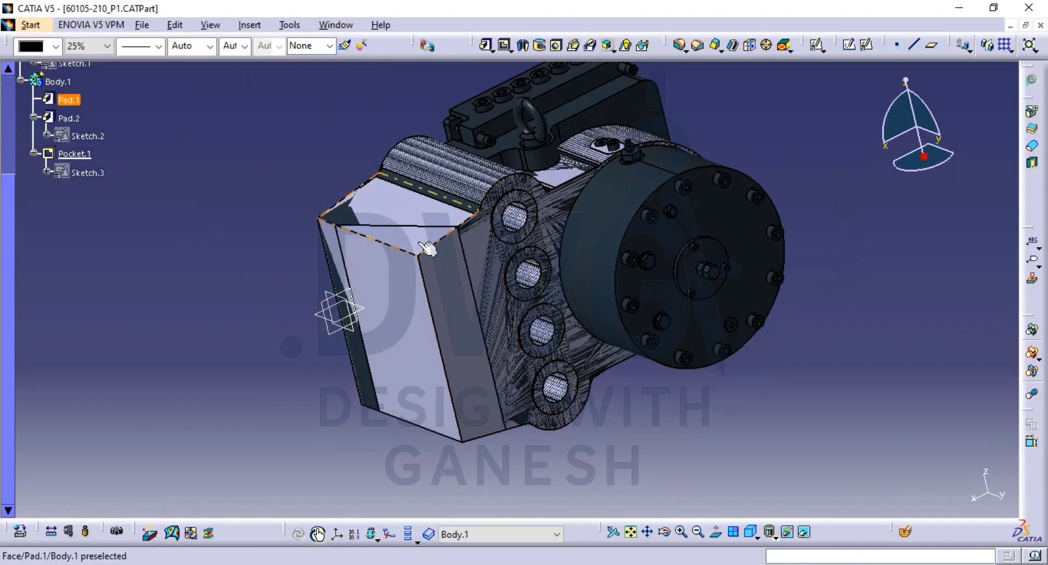
middle_drag(419, 244, 510, 277)
click(612, 302)
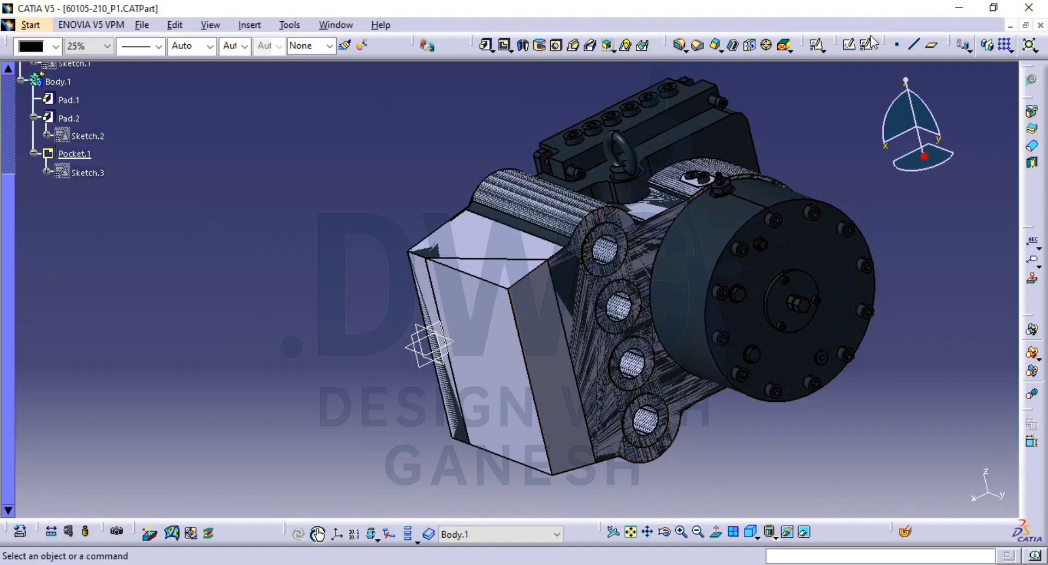
Create a positioned sketch on the xy plane and project the block's end outline and the imported part's slanted edge into it
click(817, 46)
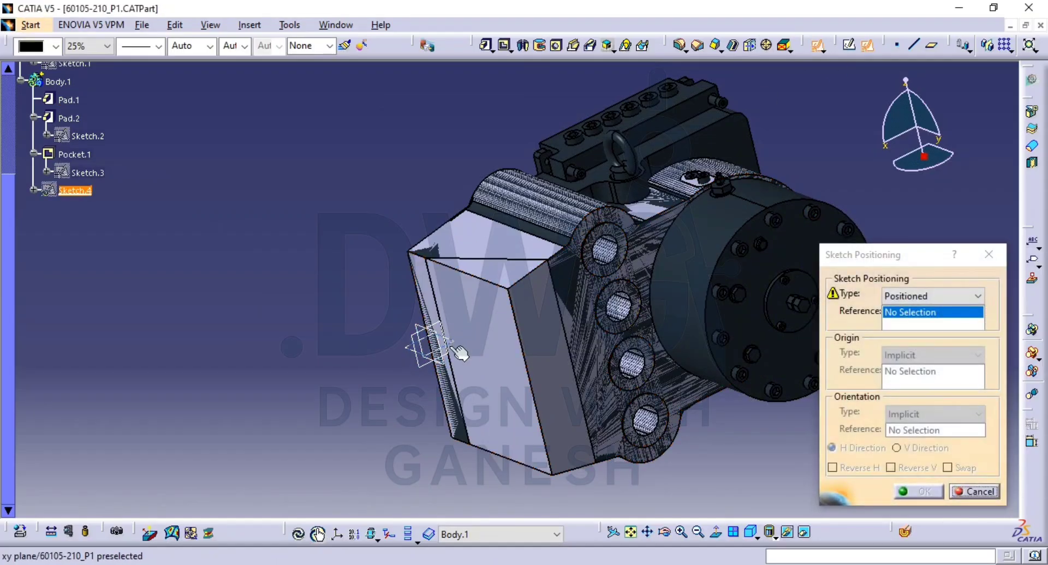
click(428, 345)
click(920, 492)
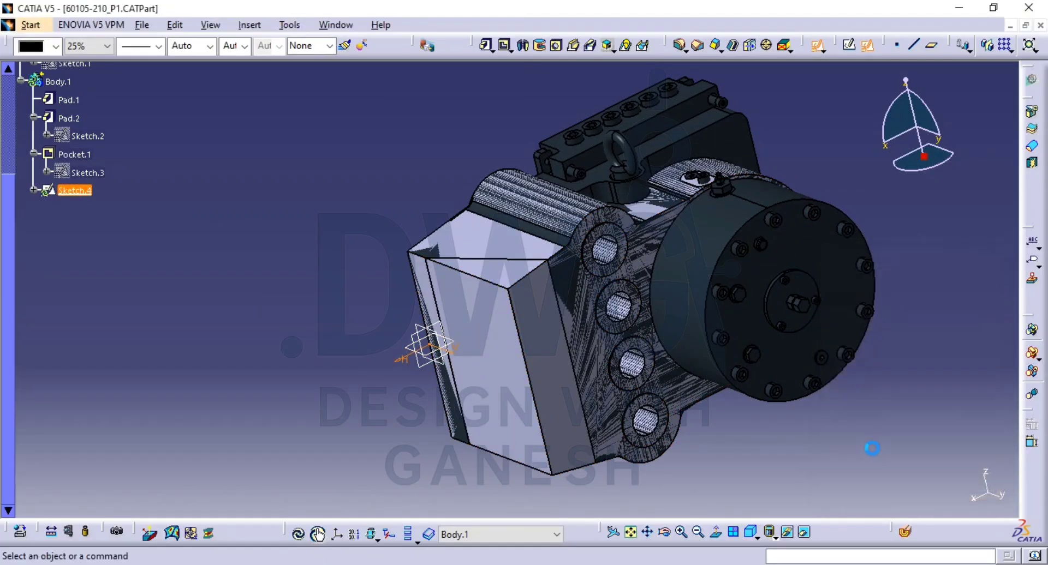
mouse_move(641, 288)
middle_down()
mouse_move(646, 453)
mouse_move(686, 398)
mouse_move(743, 370)
mouse_move(817, 377)
middle_up()
click(1032, 402)
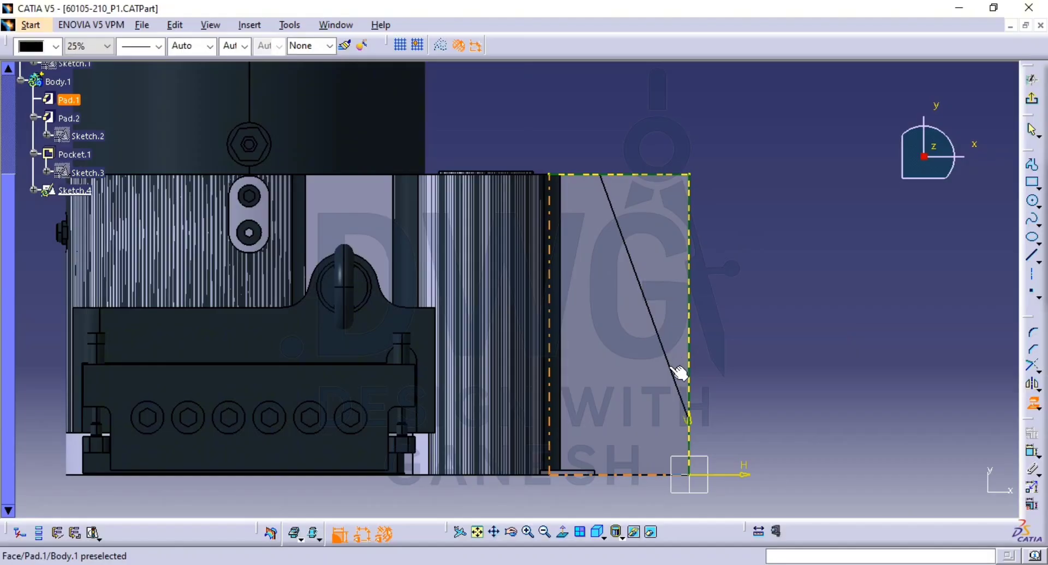
click(654, 330)
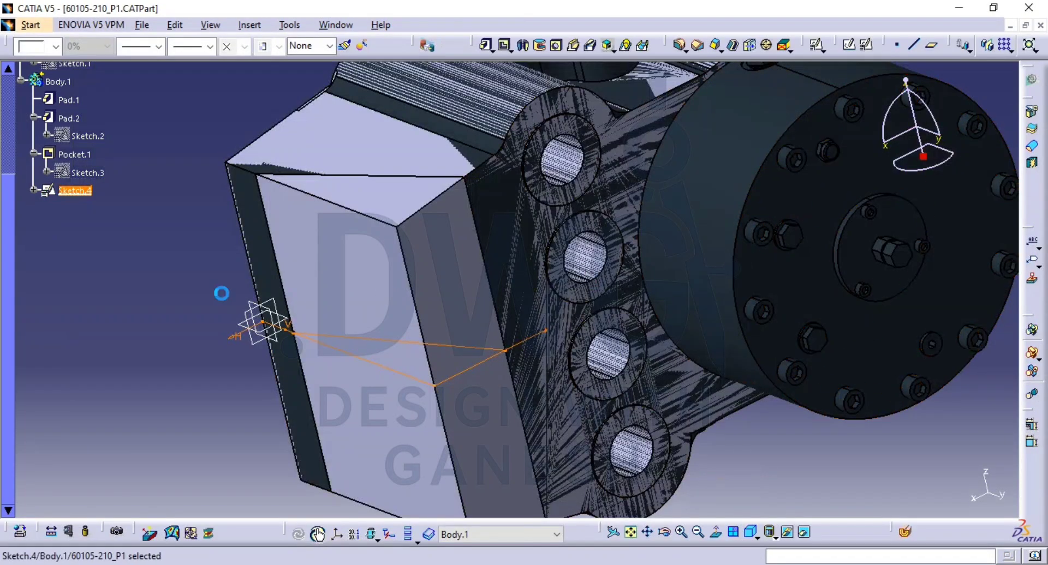
click(138, 267)
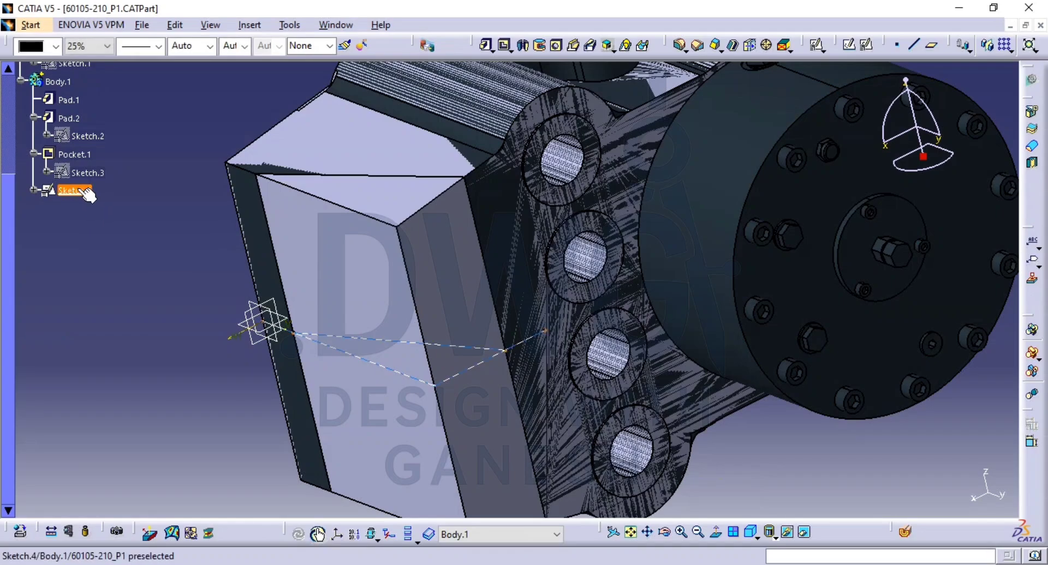
Isolate the projected geometry of Sketch.4 from its source
right_click(76, 190)
mouse_move(158, 404)
click(267, 435)
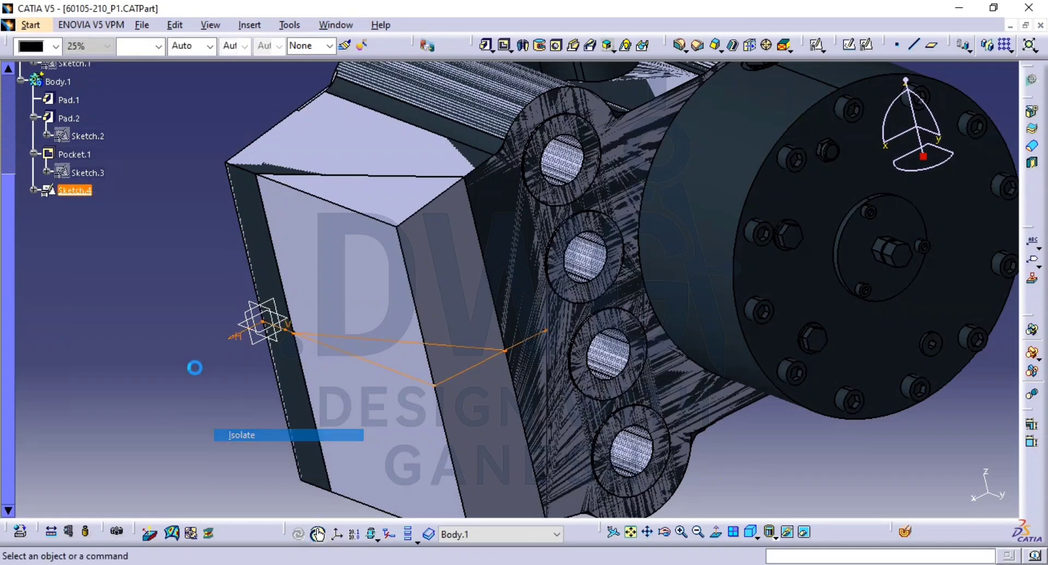
Reopen Sketch.4 and trim its upper and vertical lines against the slanted line to form a closed triangle
click(77, 190)
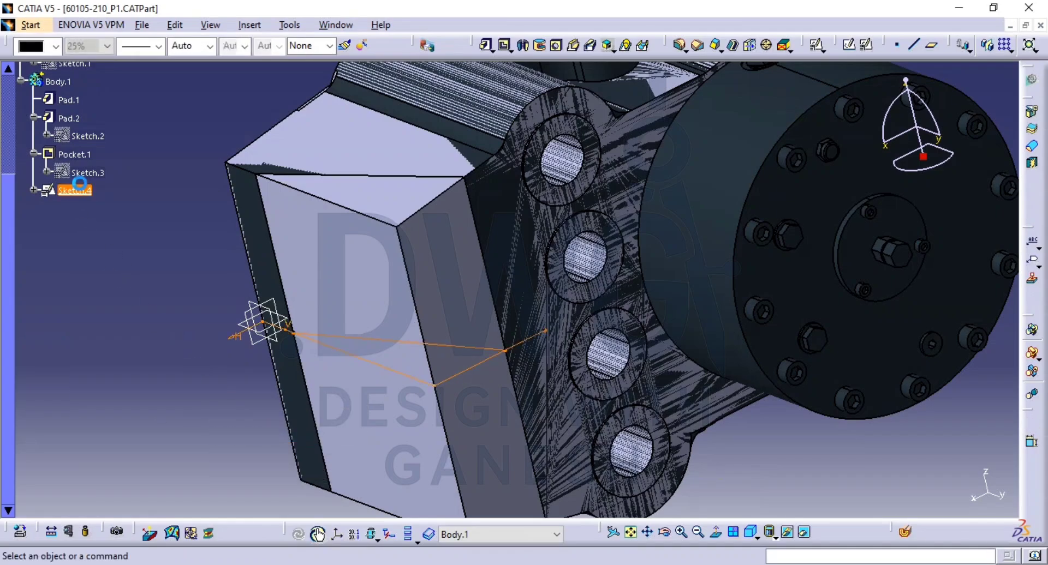
double_click(76, 190)
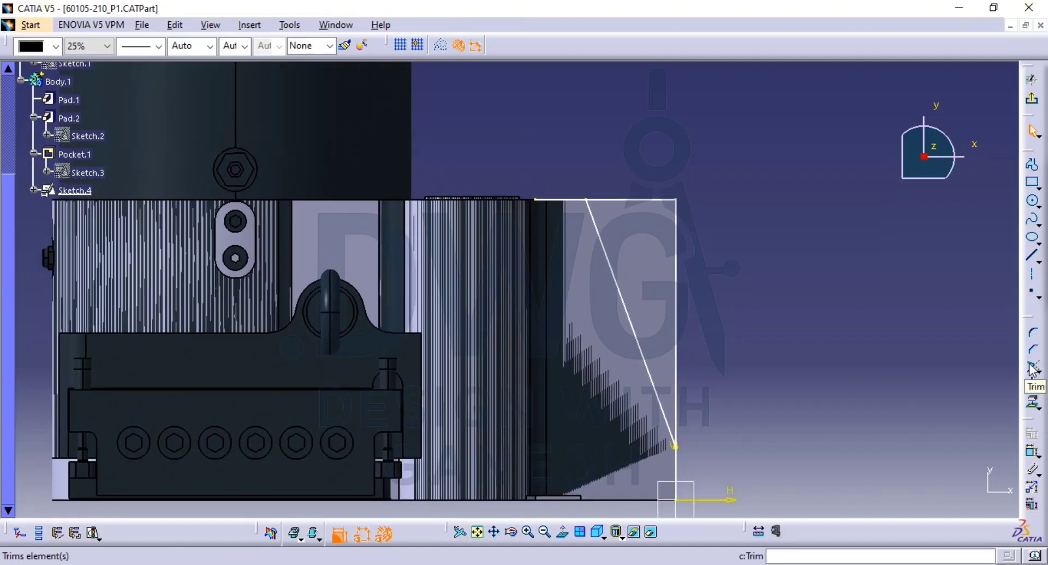
click(627, 201)
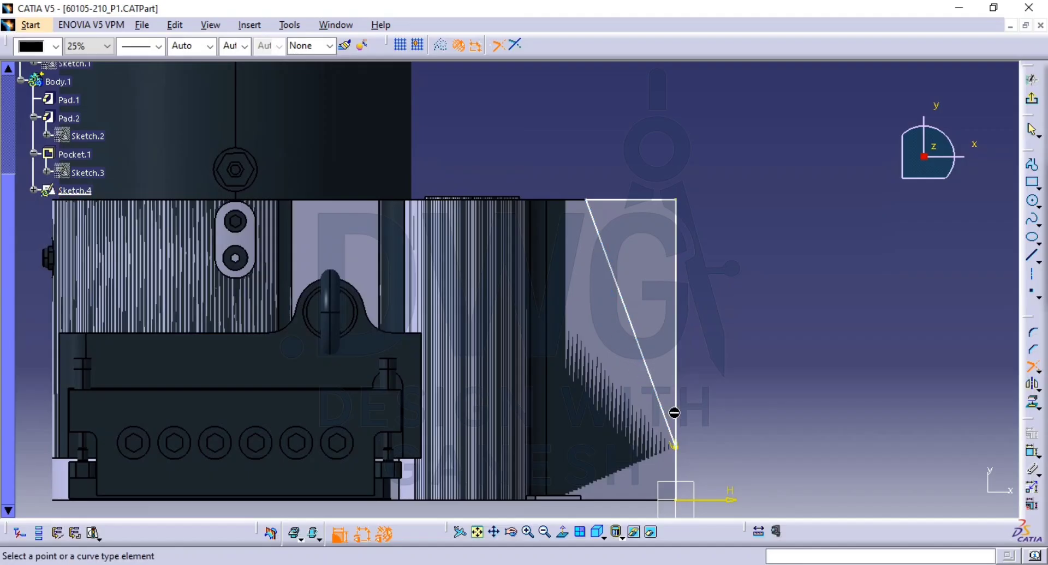
click(676, 411)
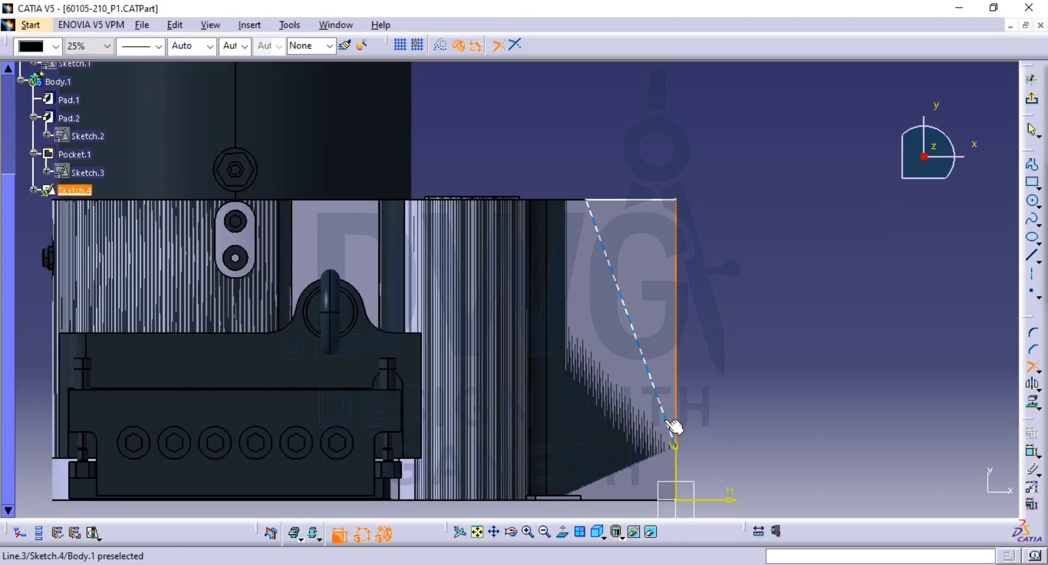
click(669, 425)
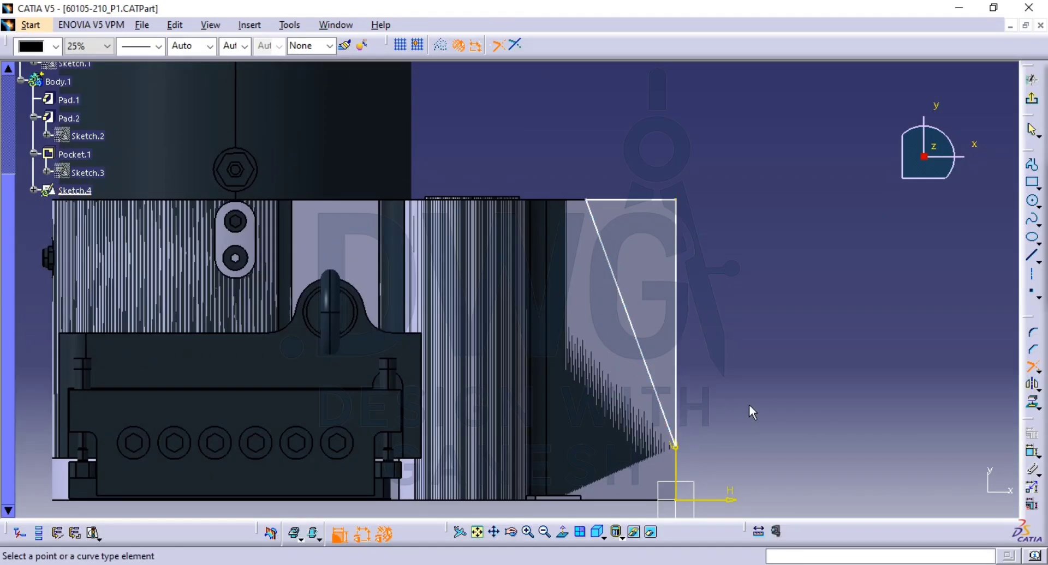
Fix the triangle's upper horizontal line and its vertical line in place
click(1031, 452)
click(627, 201)
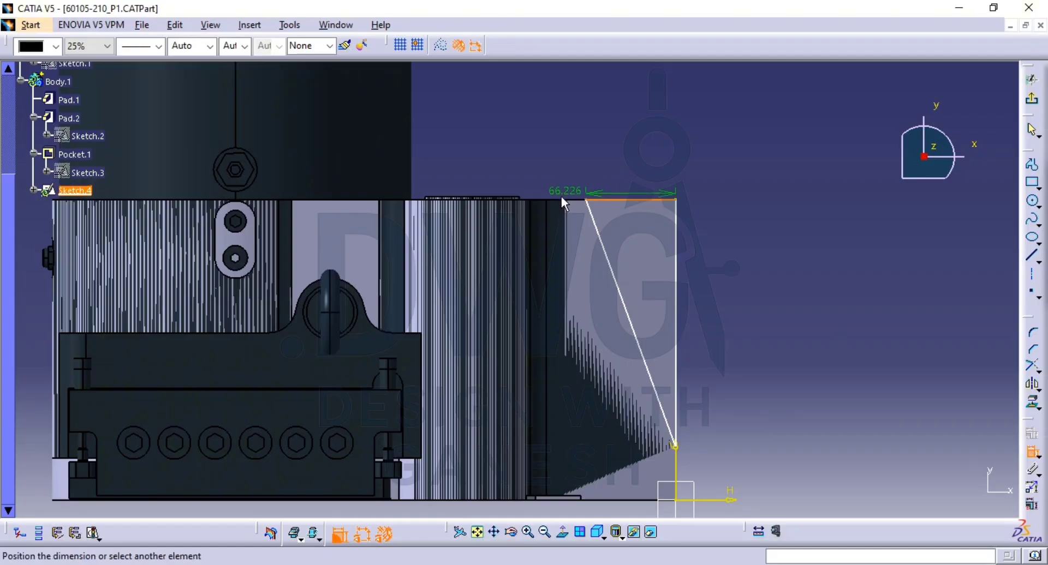
right_click(607, 147)
click(649, 235)
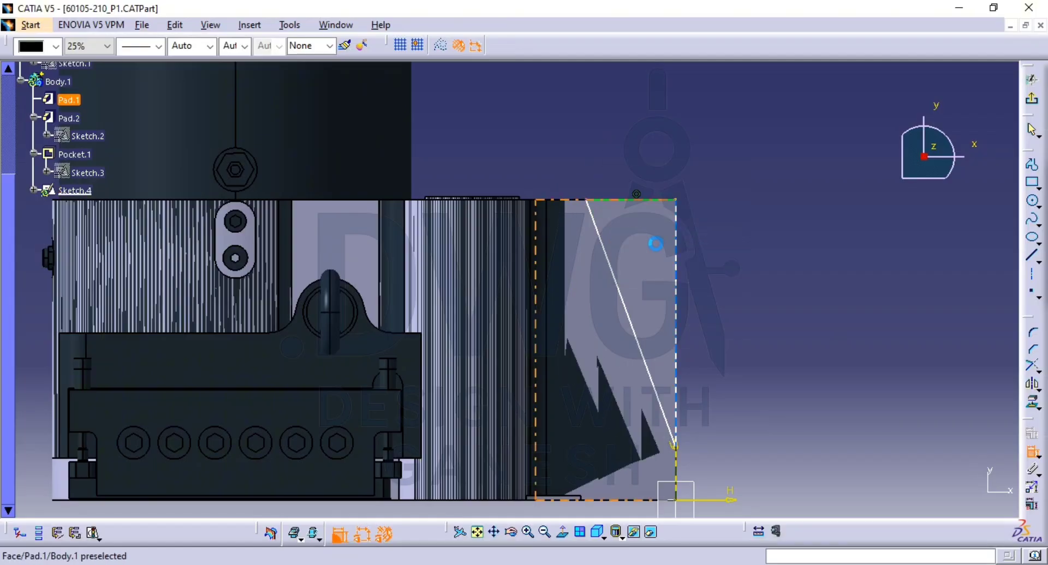
click(677, 316)
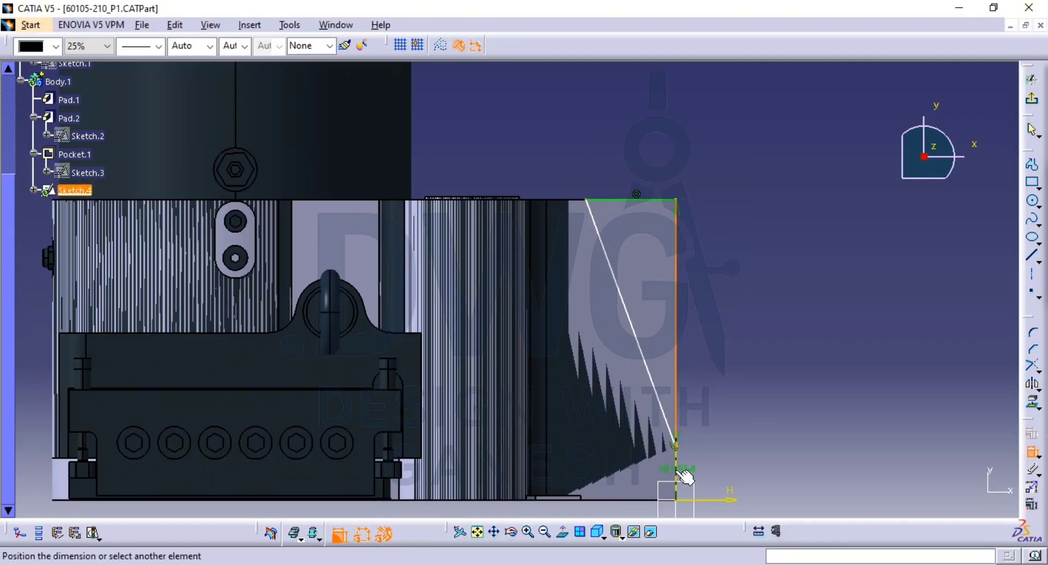
right_click(711, 373)
click(777, 440)
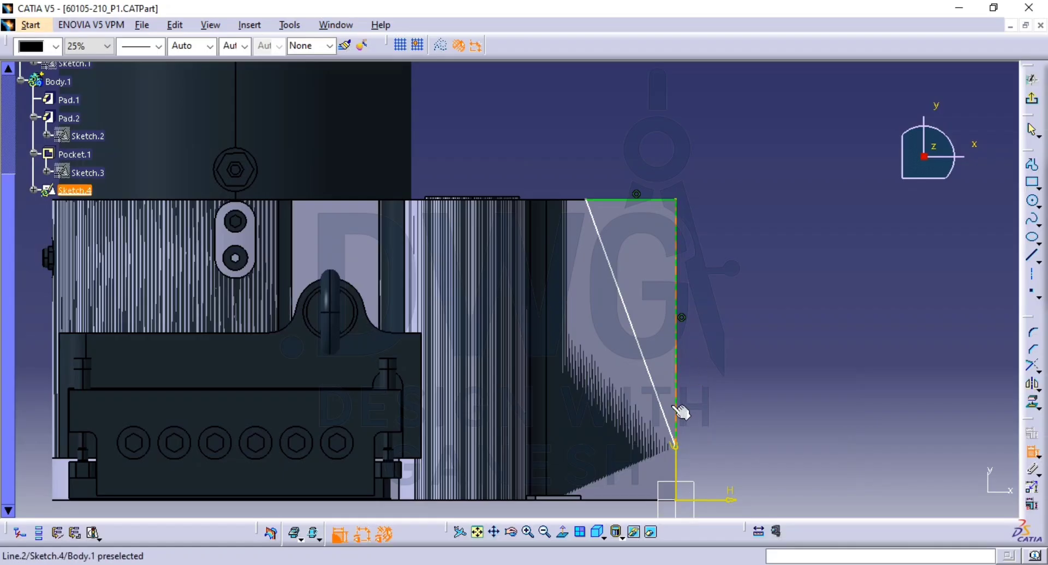
Dimension the angle between the slanted and vertical lines and the length of the triangle's upper line
click(672, 423)
click(677, 392)
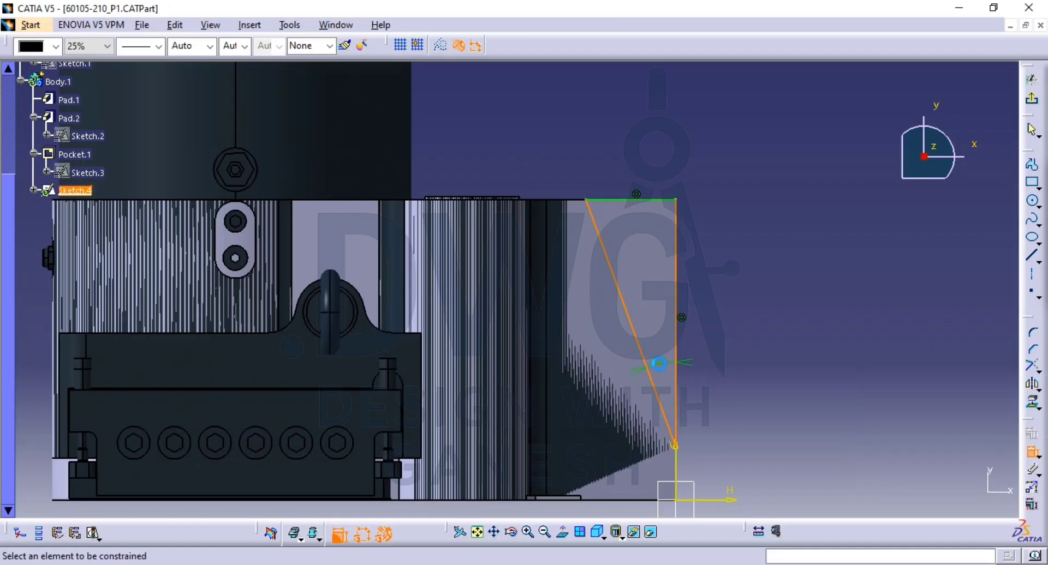
click(662, 200)
click(723, 182)
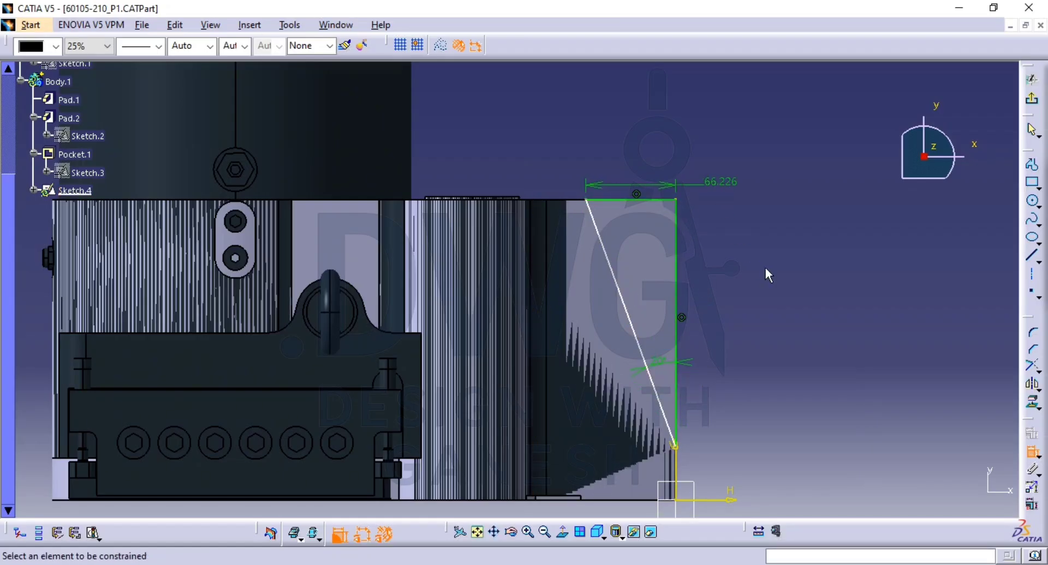
Dimension the length of the triangle's vertical line
click(683, 310)
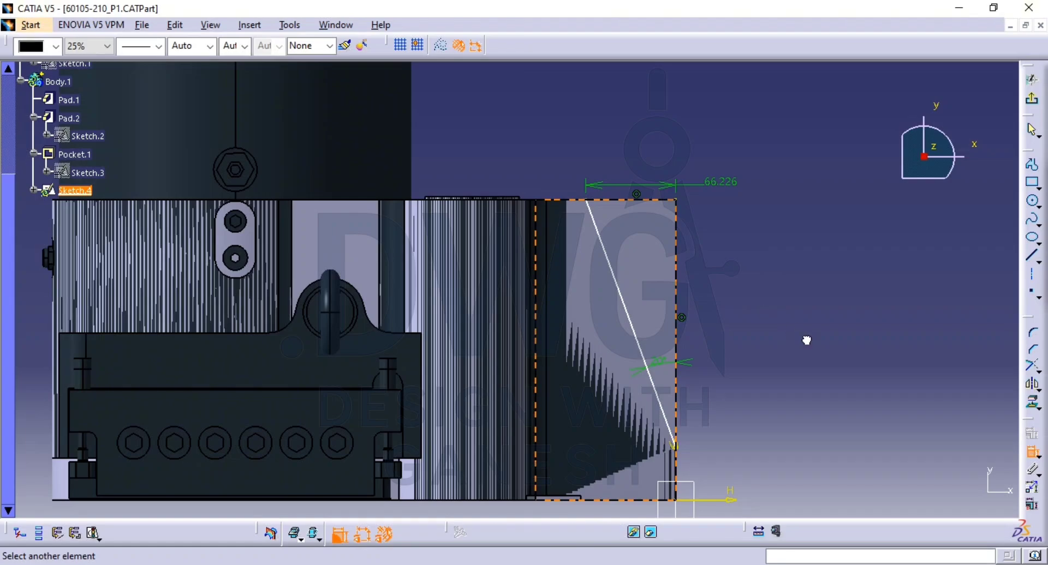
click(1031, 452)
click(678, 311)
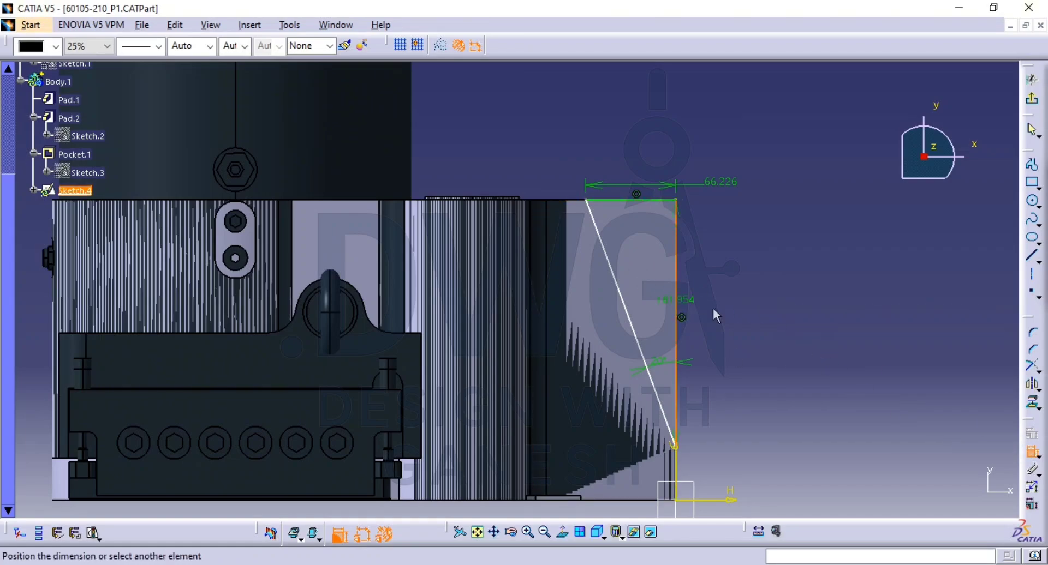
click(730, 314)
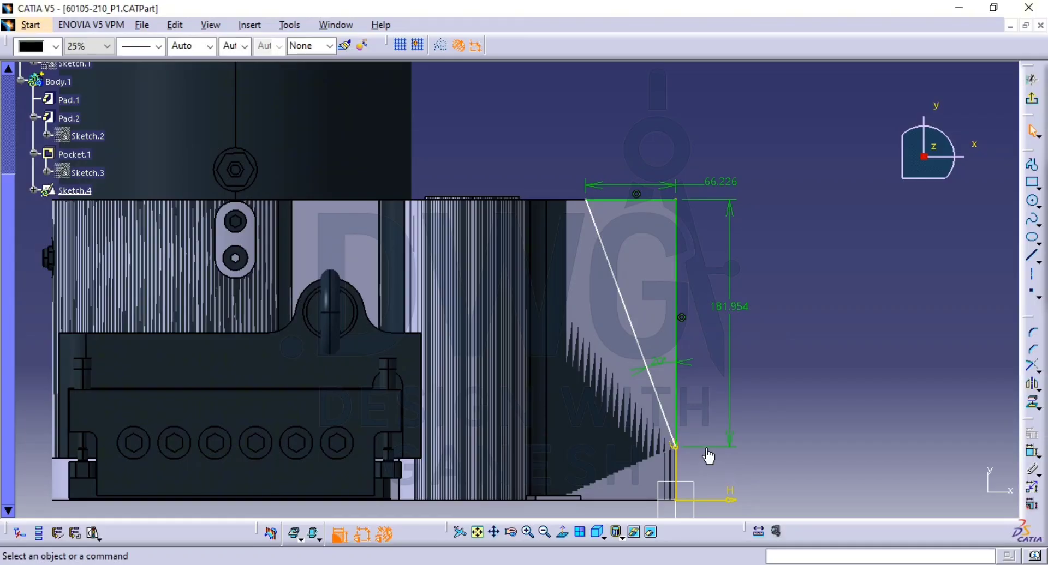
Test the triangle's constraints by trying to move its slanted line, and undo the displacement
middle_drag(707, 454, 713, 392)
scroll(698, 408, down, 1)
middle_drag(764, 507, 640, 310)
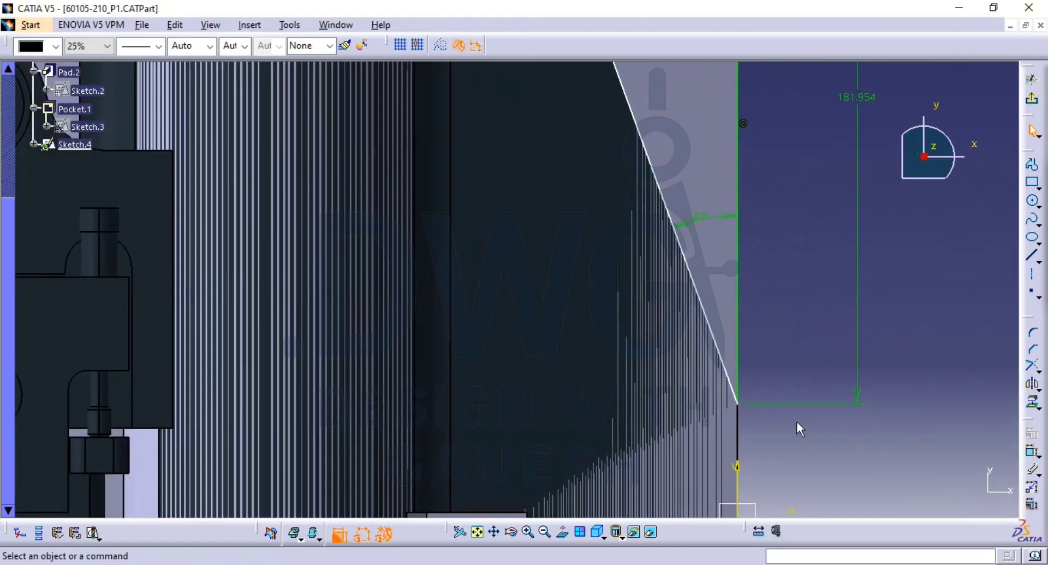
mouse_move(751, 299)
middle_down()
mouse_move(755, 405)
mouse_move(682, 382)
mouse_move(685, 391)
middle_up()
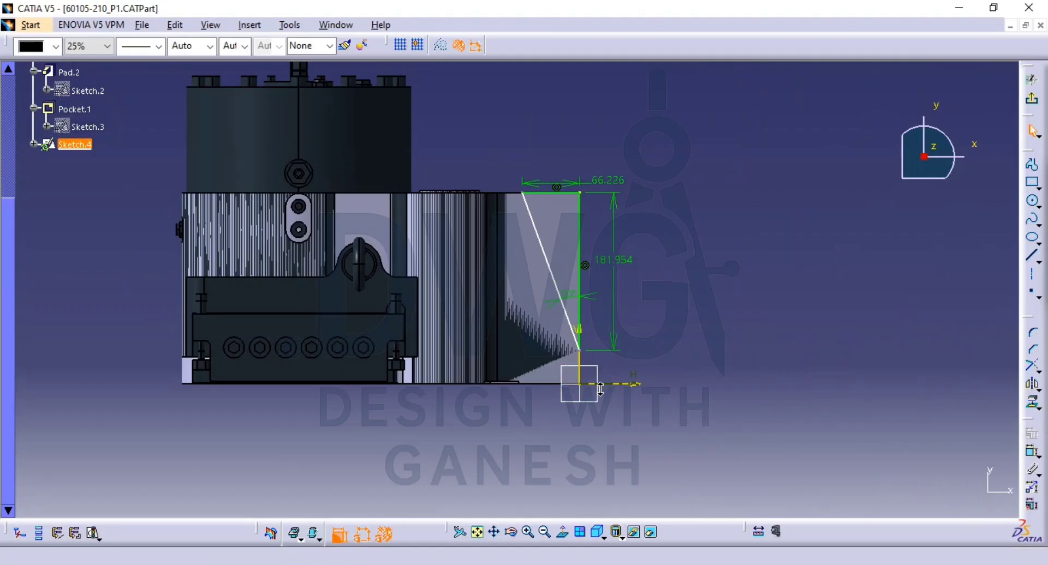
middle_drag(613, 382, 618, 326)
middle_drag(610, 400, 598, 437)
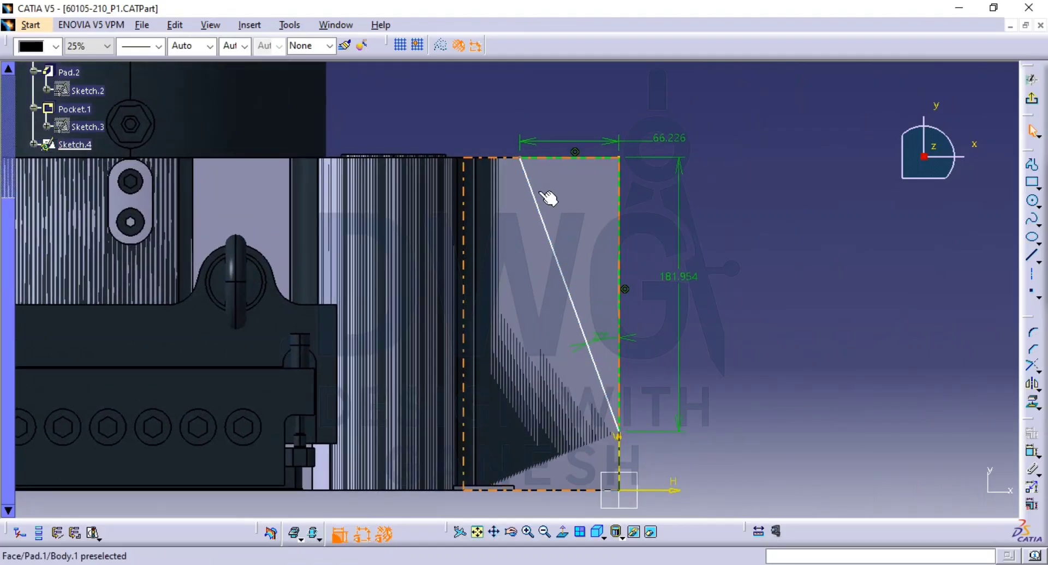
mouse_move(543, 203)
mouse_down()
mouse_move(528, 237)
mouse_move(540, 237)
mouse_up()
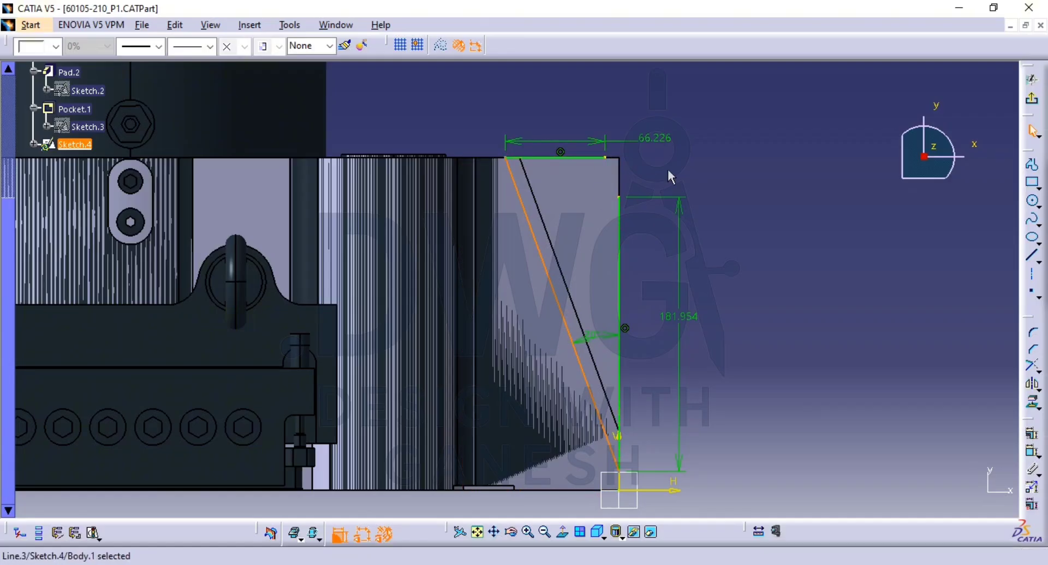
click(746, 153)
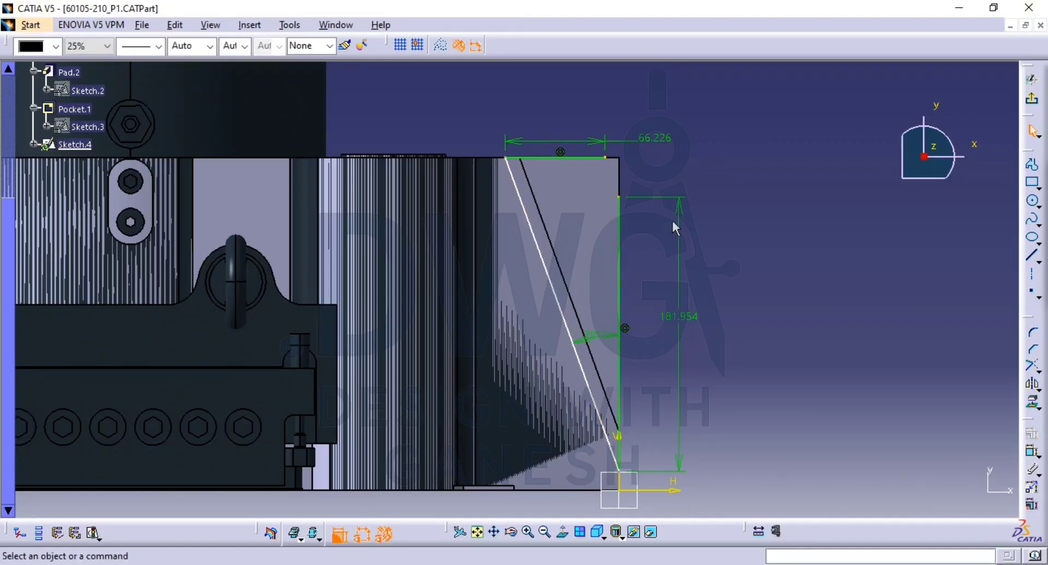
key(ctrl+z)
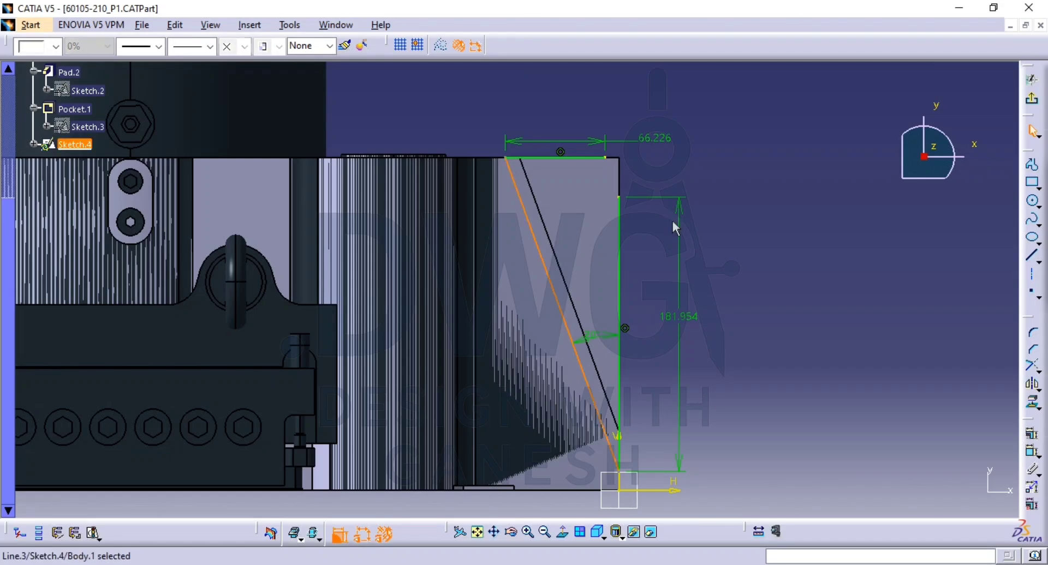
key(ctrl+z)
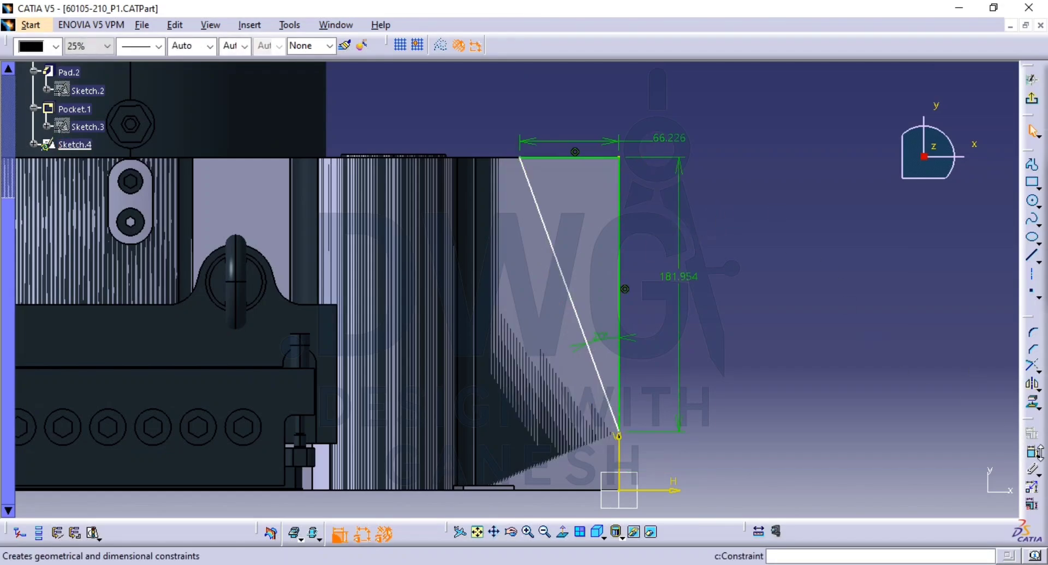
Try to trim the triangle's vertical line against its upper line, trimming only the first element and accepting the length-to-distance conversion
click(1032, 364)
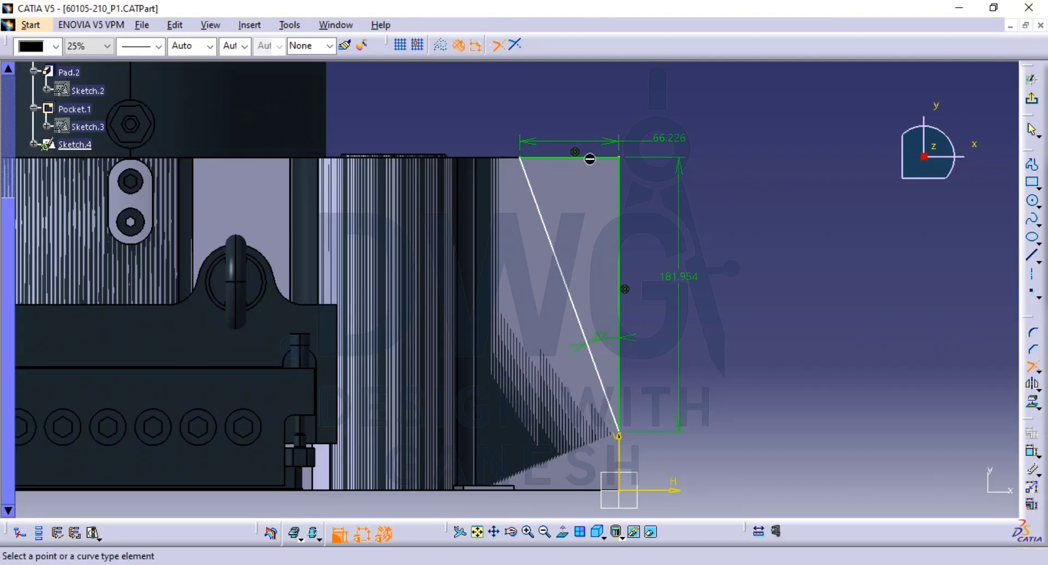
click(614, 158)
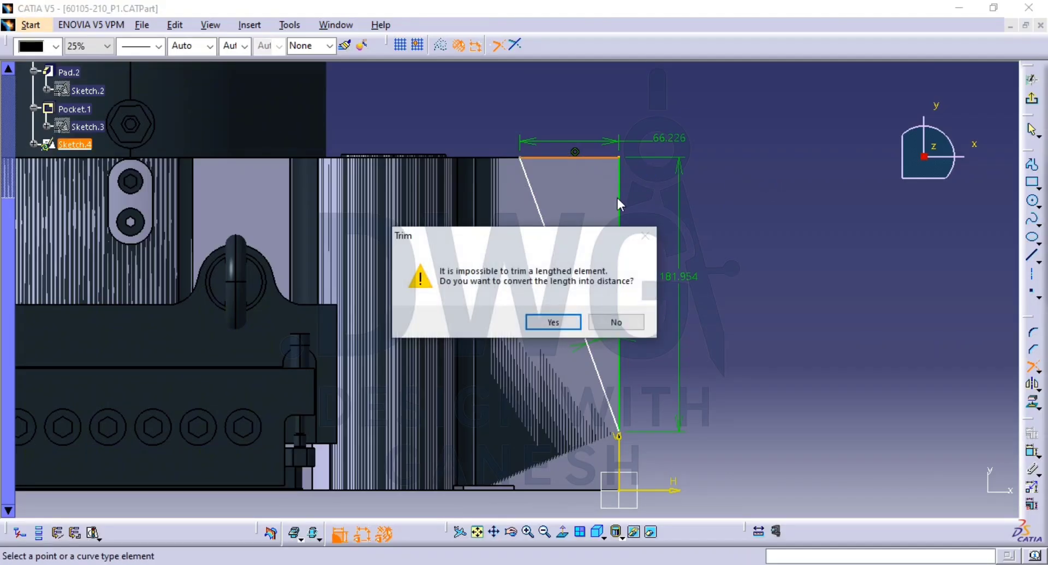
click(595, 325)
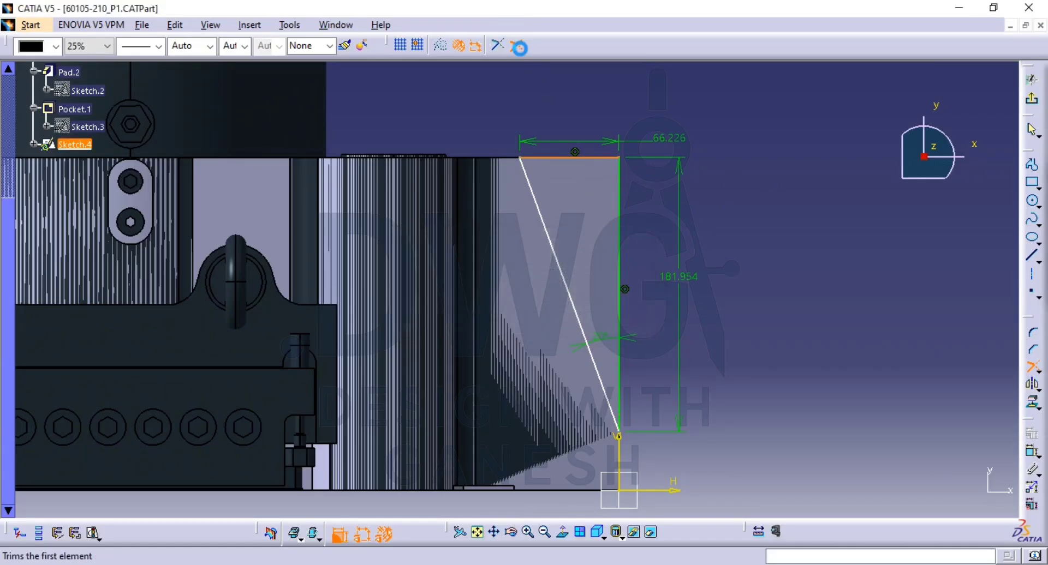
click(620, 182)
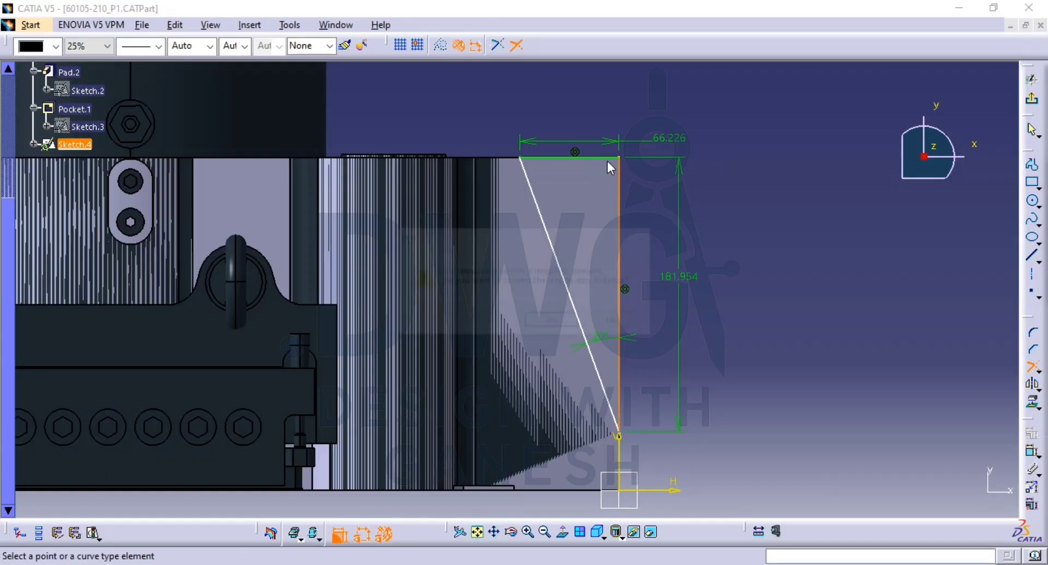
click(553, 323)
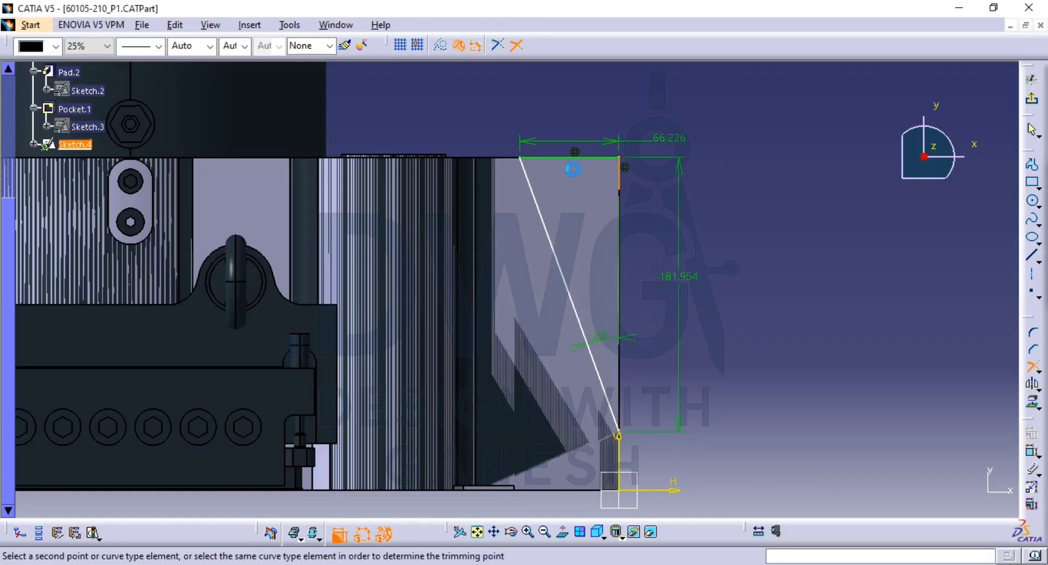
click(607, 164)
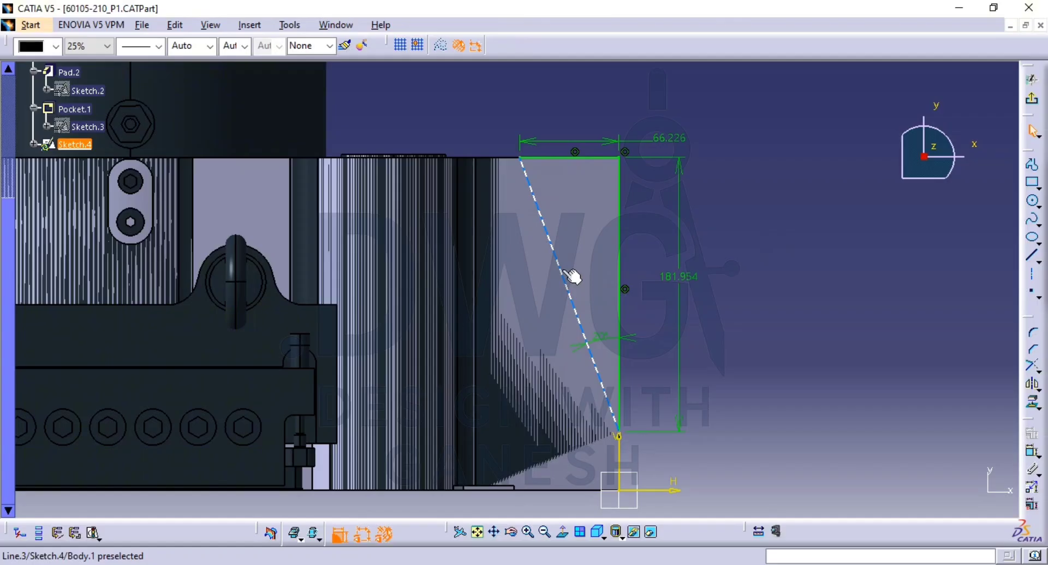
Check whether the slanted line still moves after the corner trim, and undo the displacement
drag(572, 275, 538, 322)
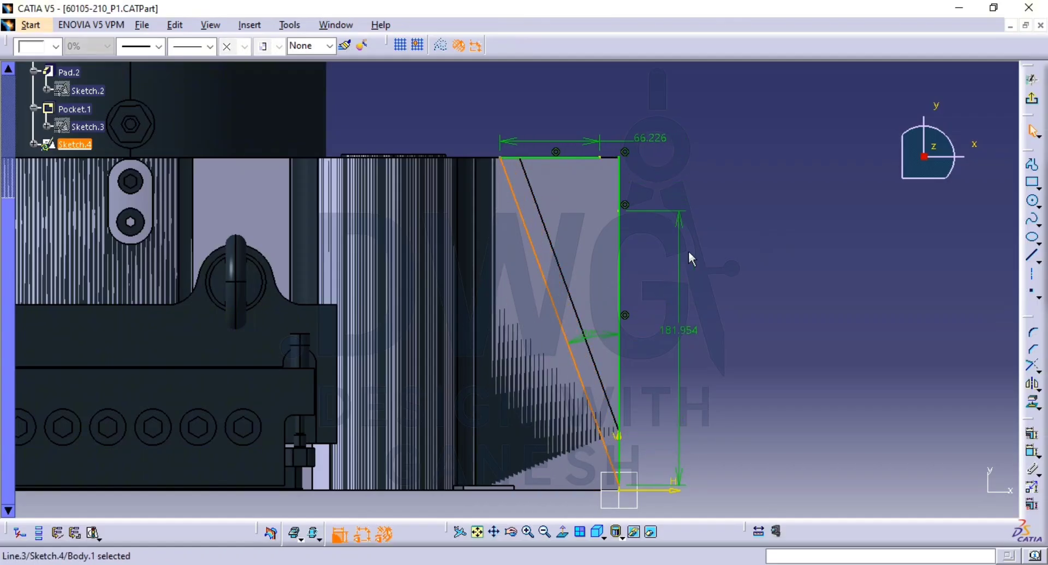
click(762, 192)
key(ctrl+z)
key(ctrl+z)
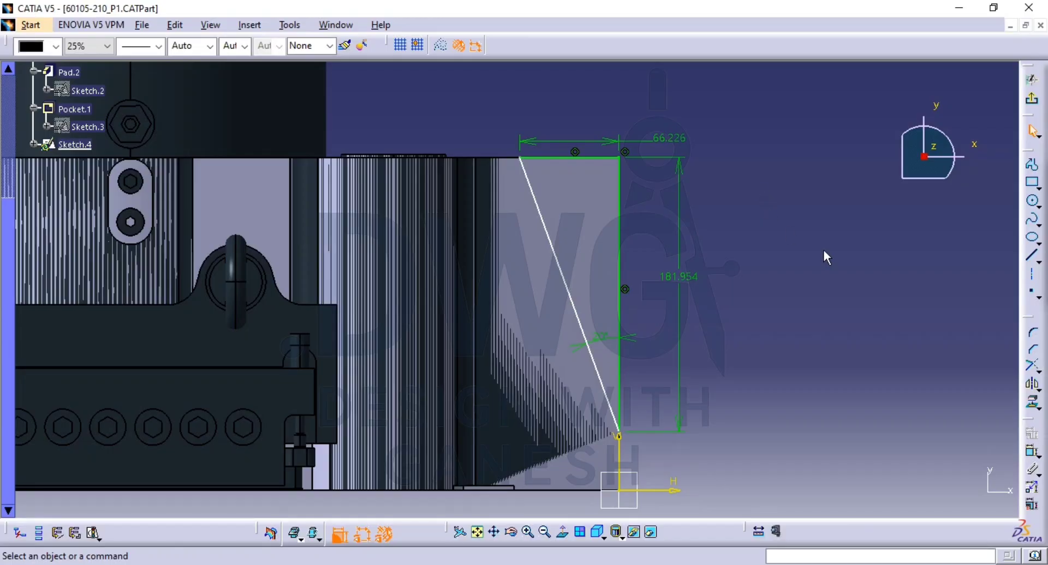
Try to add an offset constraint between the triangle's upper corner and the part's upper edge, and delete it
click(1031, 452)
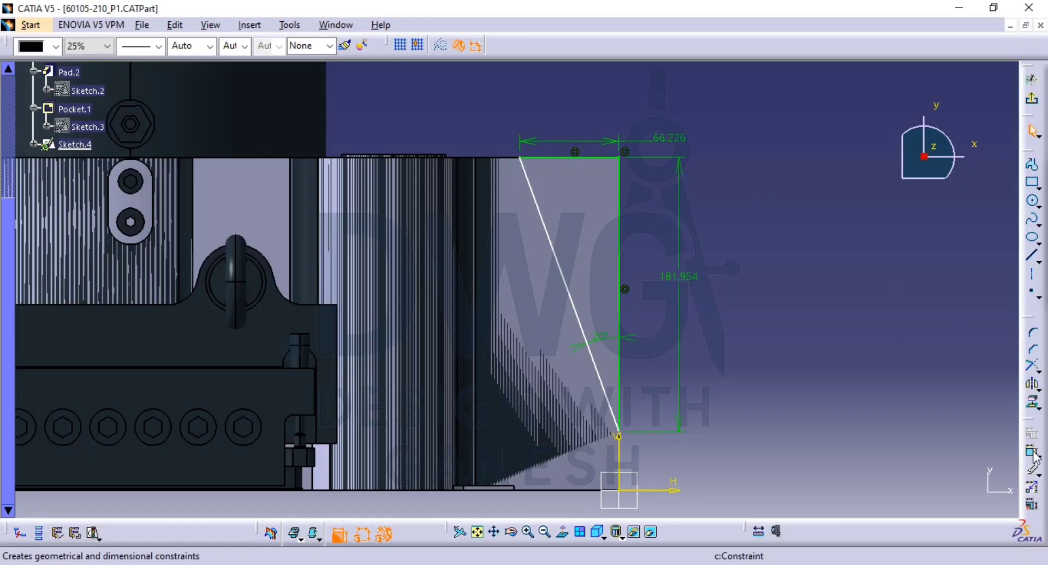
click(623, 165)
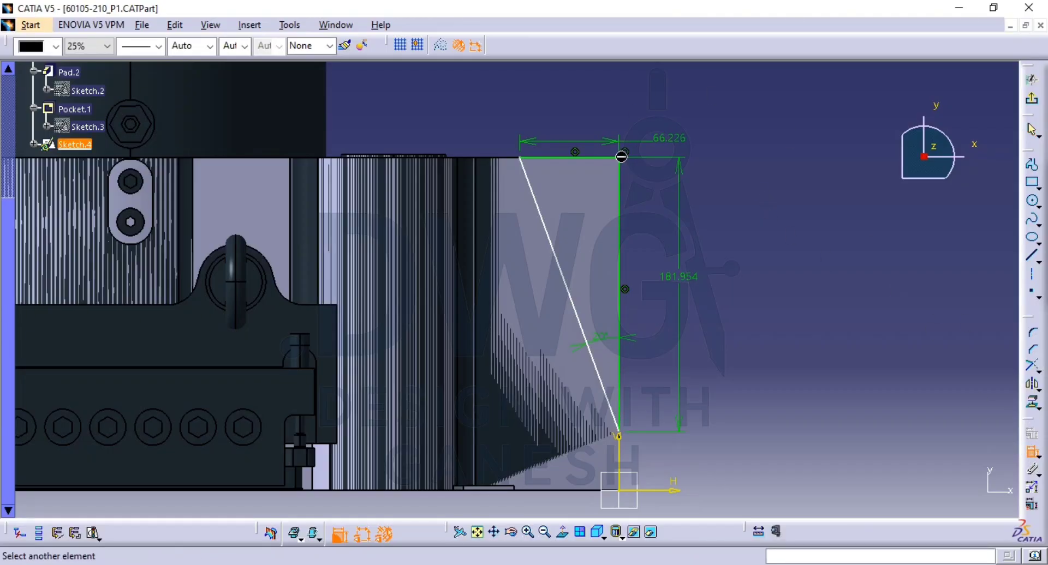
click(511, 159)
click(877, 205)
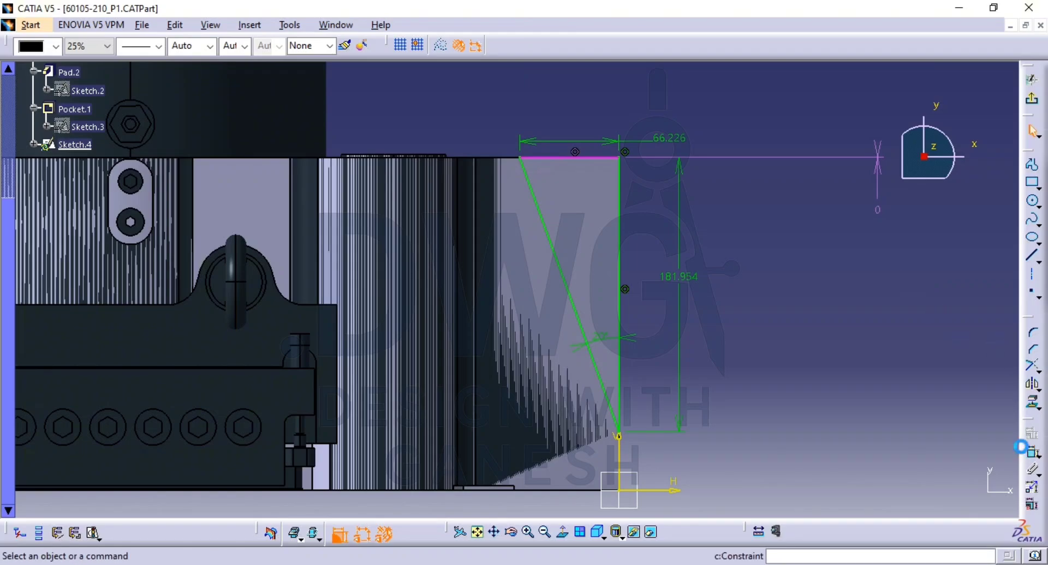
click(872, 168)
key(Delete)
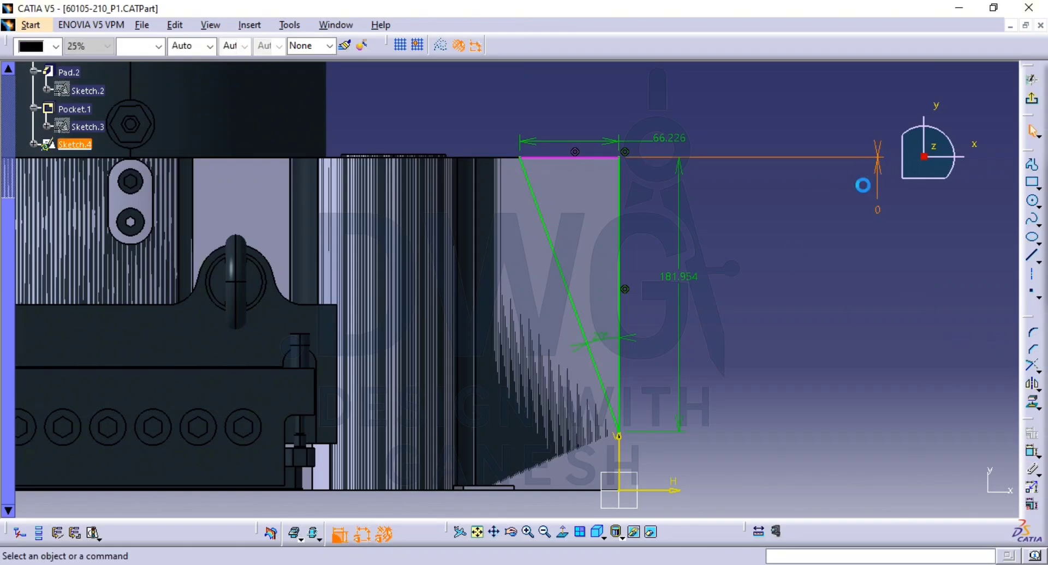
Undo the triangle's constraints back to the plain profile without fixed lines, lengths or angle
key(ctrl+z)
key(ctrl+z)
key(ctrl+z)
key(ctrl+z)
key(ctrl+z)
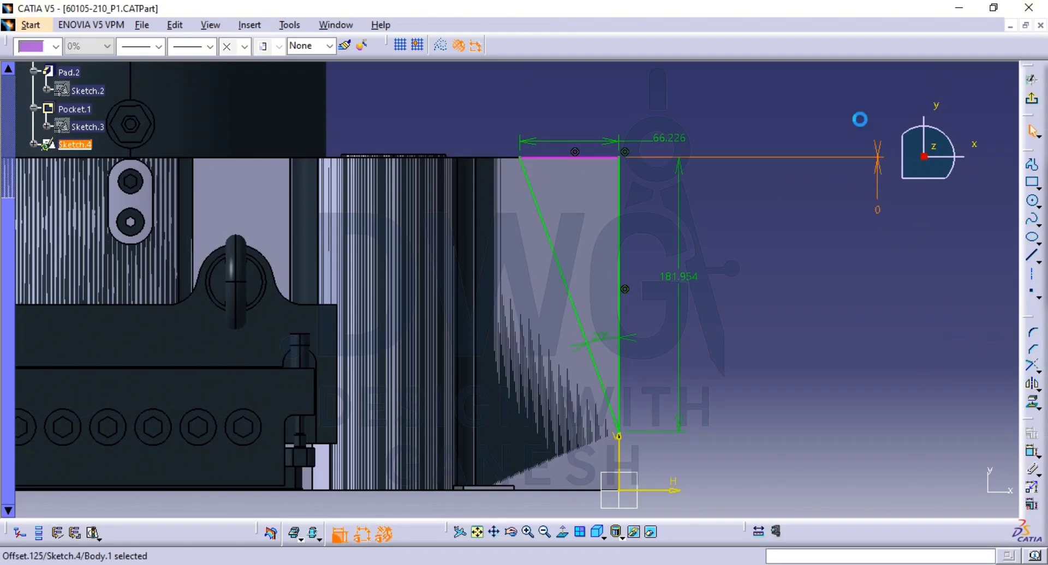
key(ctrl+z)
key(ctrl+z)
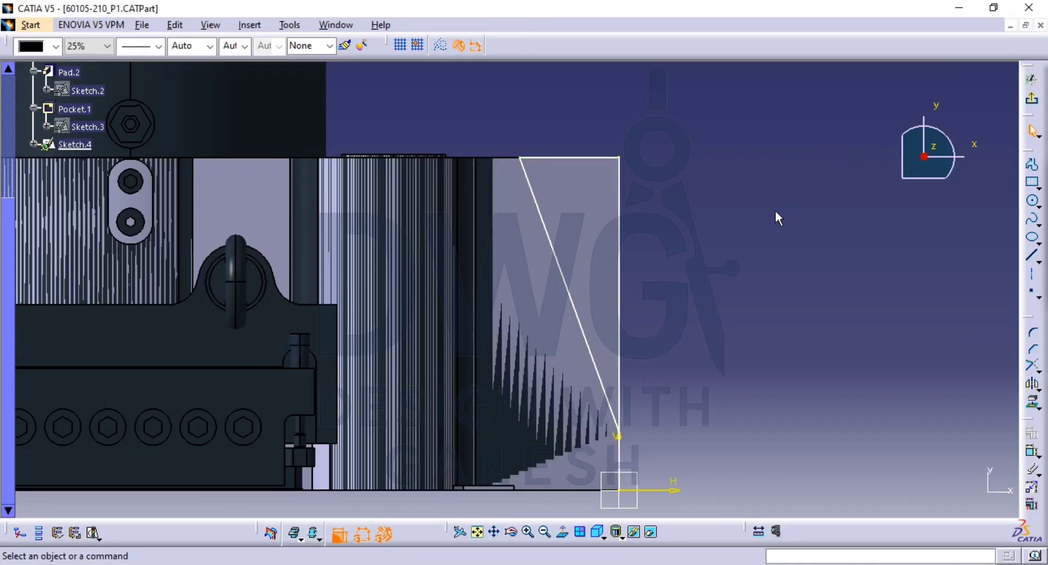
Trim the triangle's vertical line against the slanted line at their lower corner
middle_drag(641, 171, 654, 215)
middle_drag(772, 326, 747, 213)
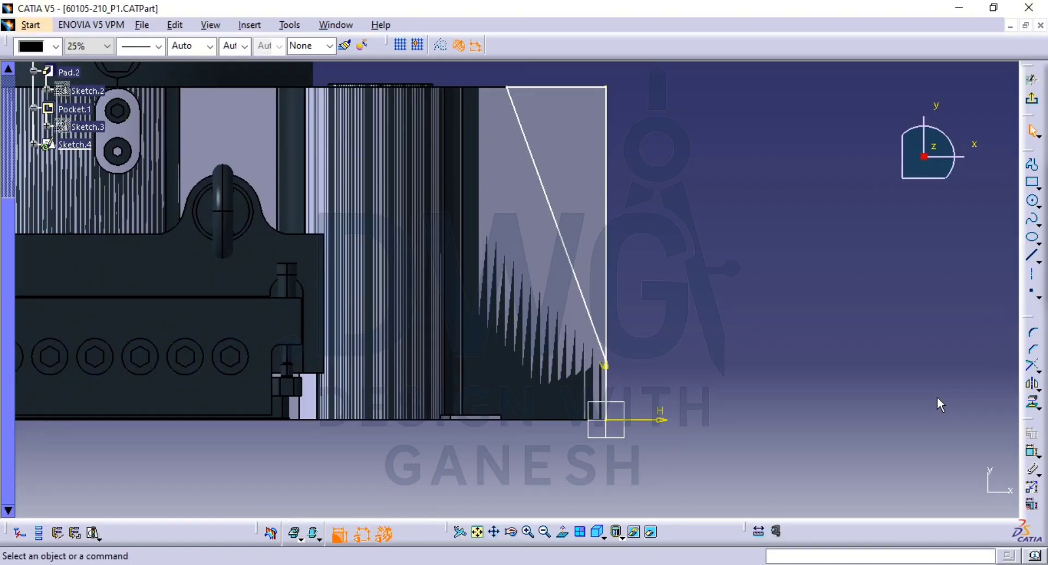
click(1031, 365)
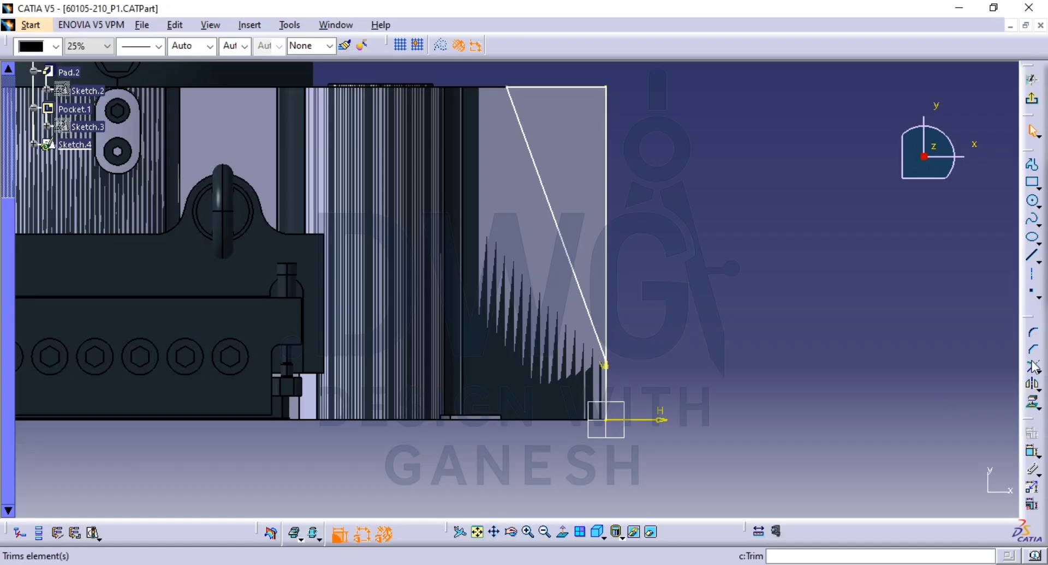
click(606, 299)
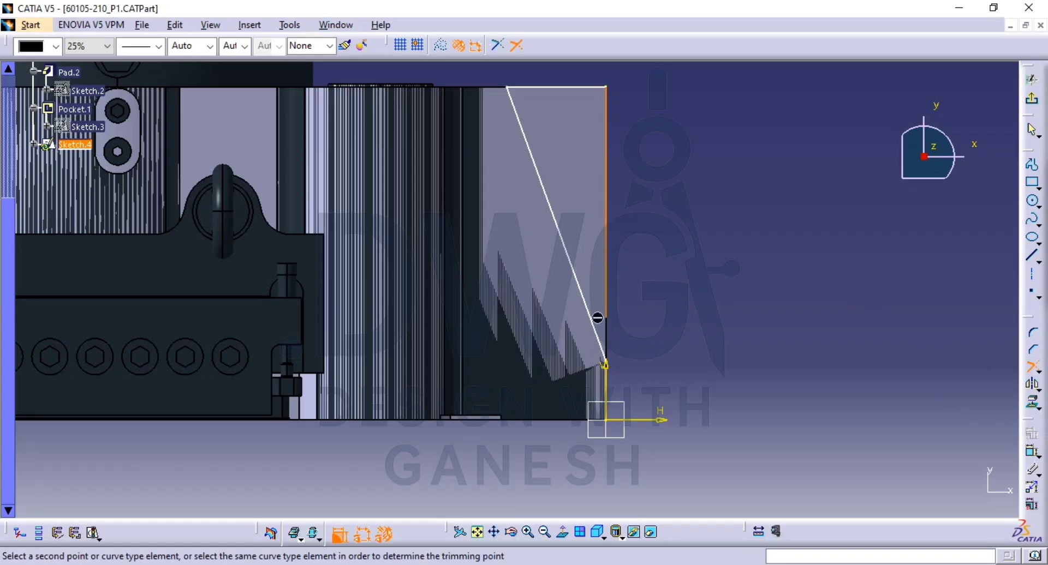
click(601, 332)
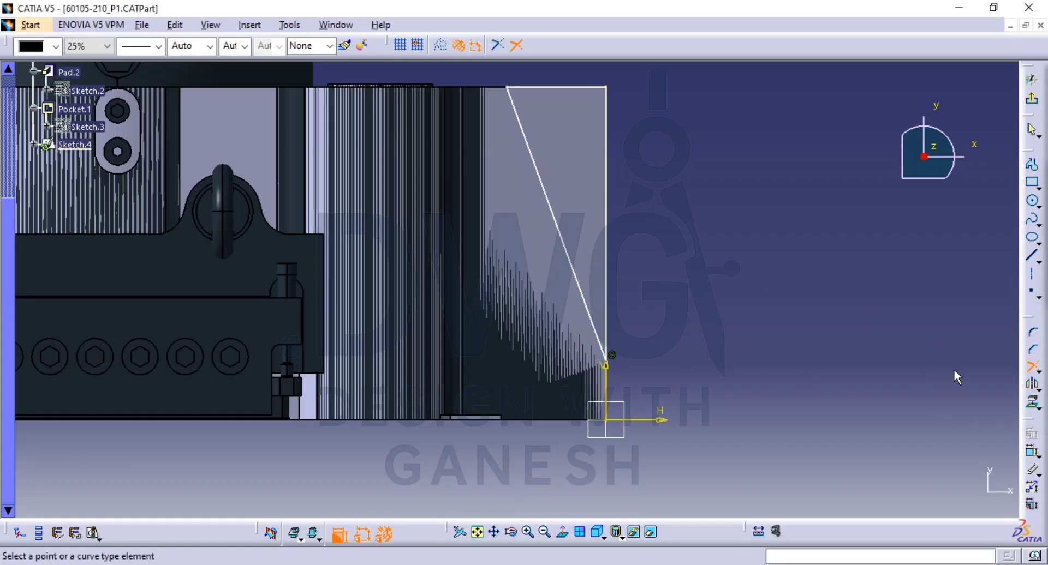
click(1031, 452)
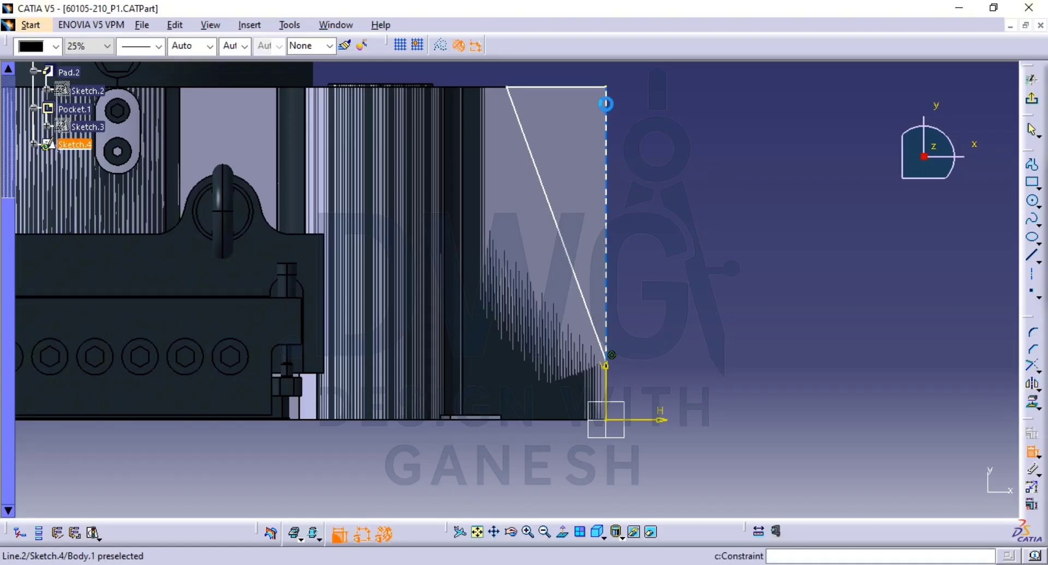
mouse_move(607, 167)
middle_down()
mouse_move(608, 307)
mouse_move(625, 180)
mouse_move(397, 416)
mouse_move(377, 420)
middle_up()
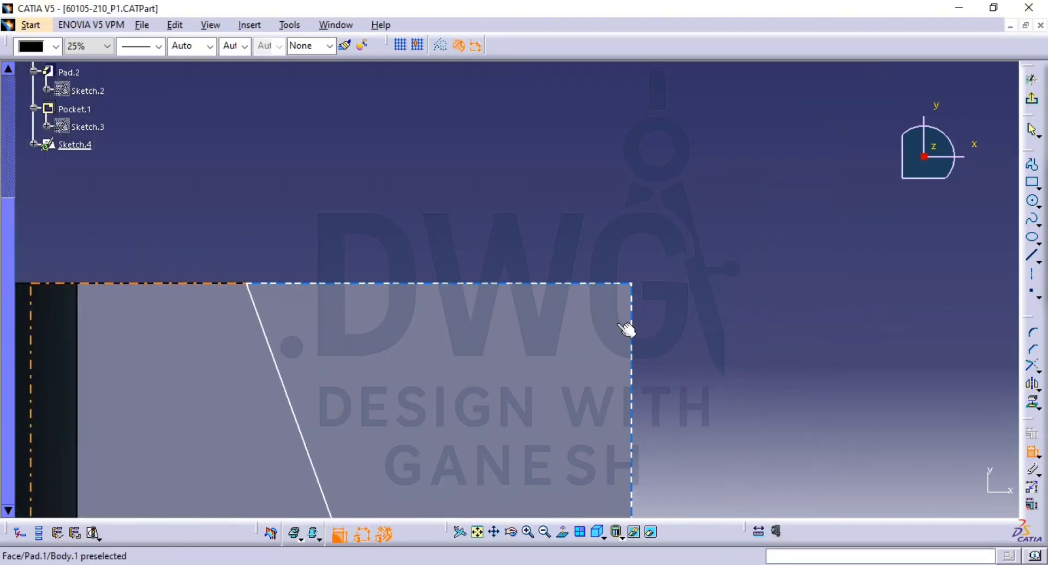
mouse_move(626, 330)
middle_down()
mouse_move(619, 295)
mouse_move(711, 267)
middle_up()
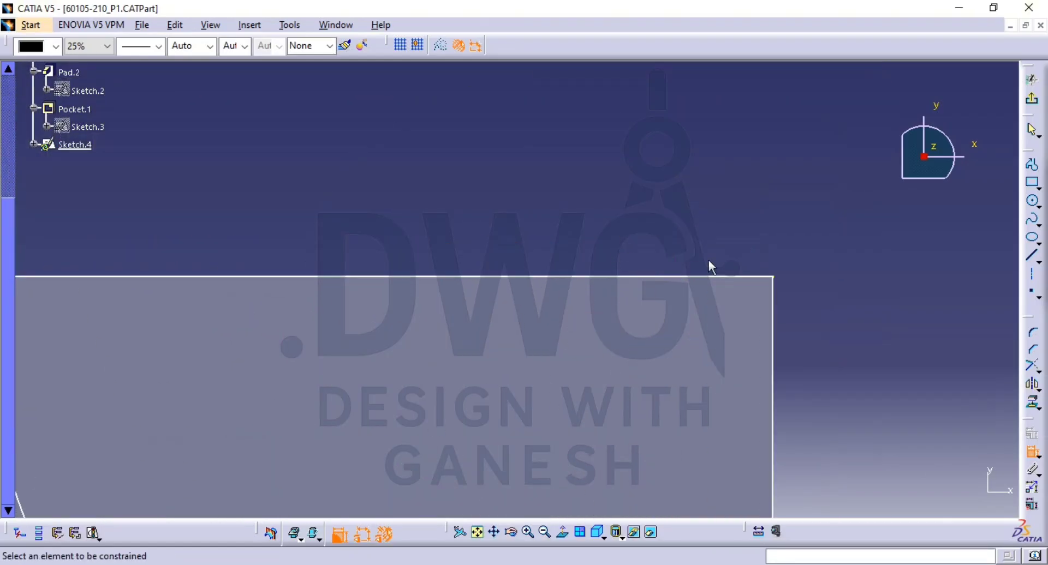
click(773, 279)
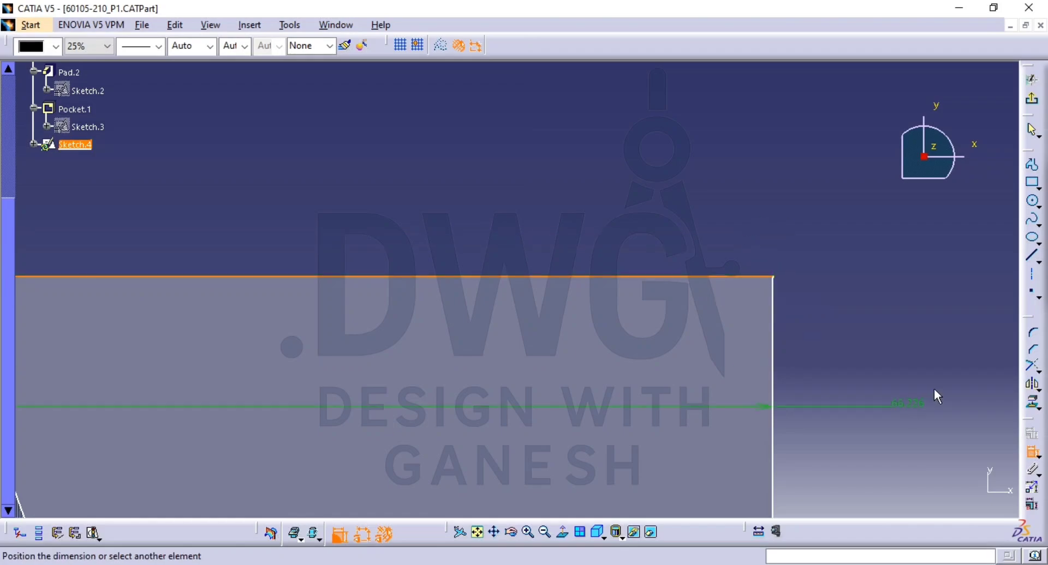
Trim the triangle's upper line against the vertical line at their shared corner
click(1031, 365)
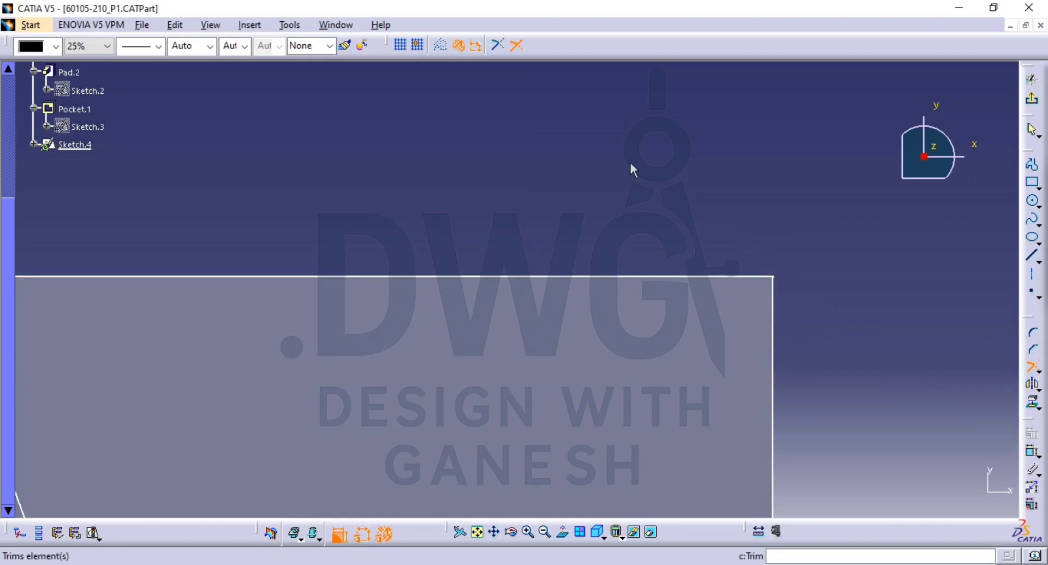
click(632, 278)
click(773, 359)
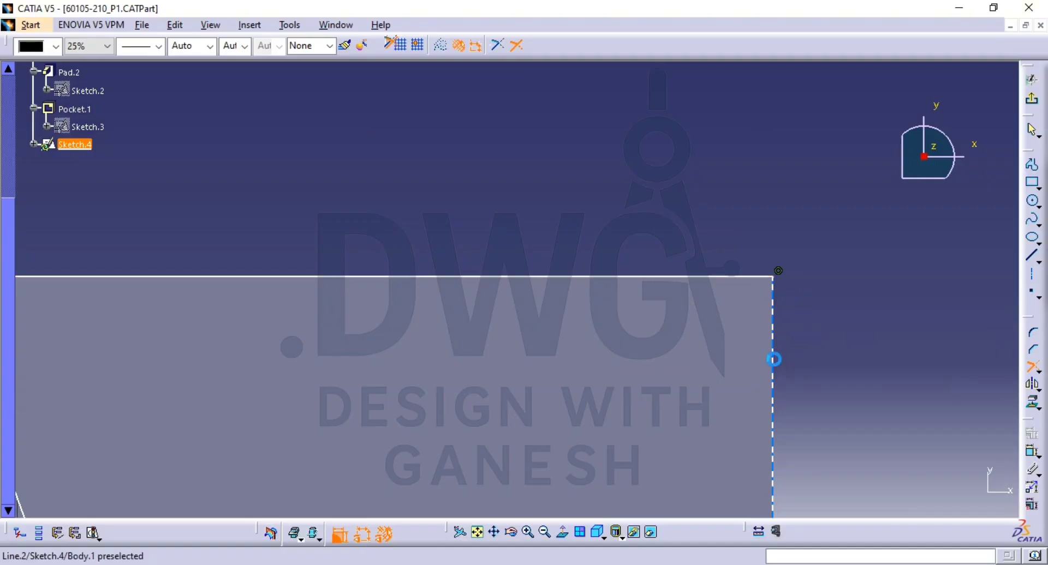
click(773, 352)
click(720, 276)
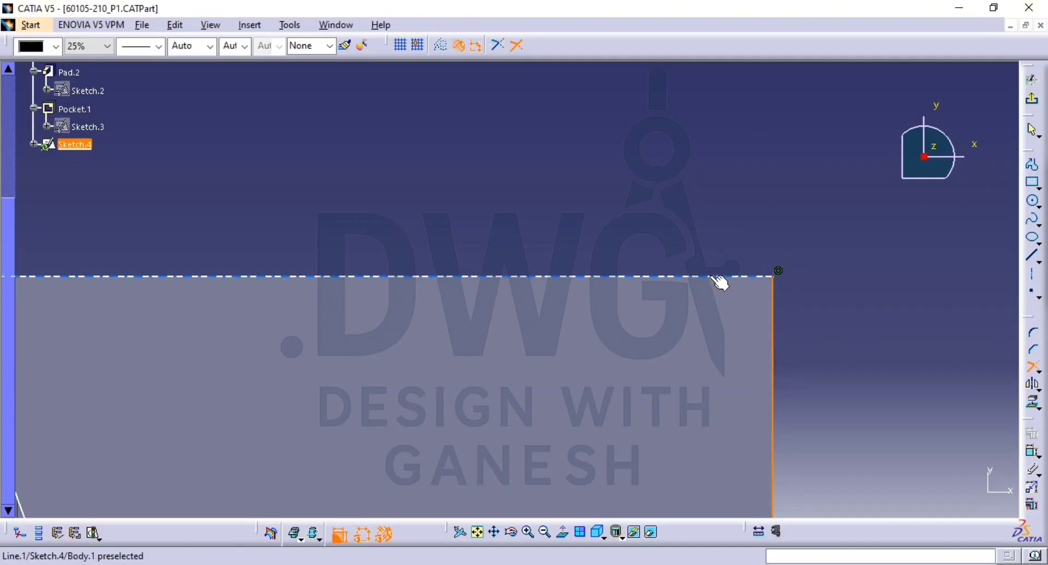
click(681, 199)
Dimension the lengths of the triangle's upper line and vertical line
mouse_move(690, 285)
middle_down()
mouse_move(681, 199)
mouse_move(669, 290)
mouse_move(618, 137)
middle_up()
click(1031, 452)
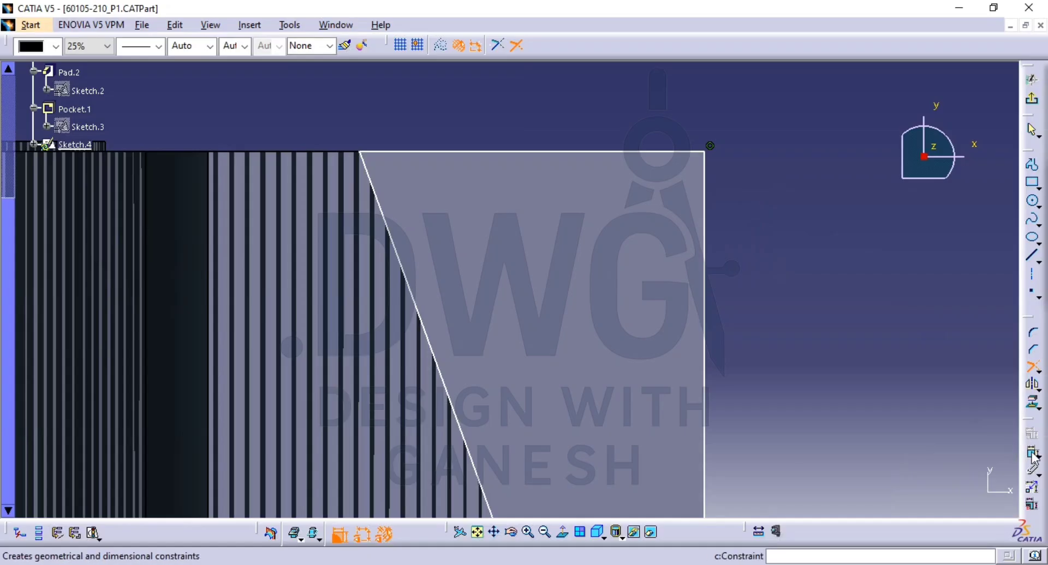
click(644, 145)
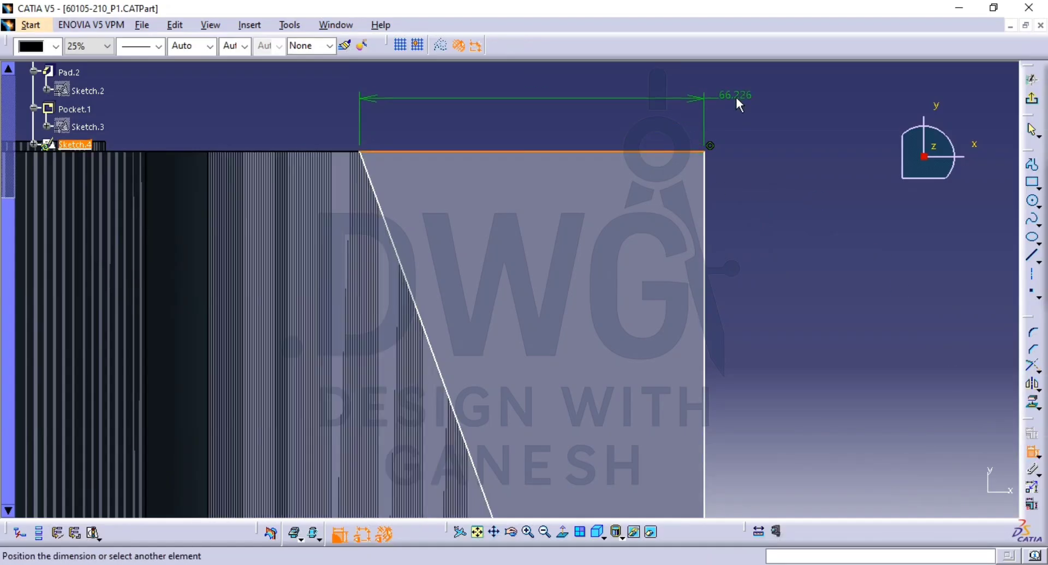
click(736, 97)
click(704, 280)
click(780, 251)
mouse_move(731, 295)
middle_down()
mouse_move(707, 167)
mouse_move(666, 283)
middle_up()
mouse_move(651, 318)
middle_down()
mouse_move(667, 139)
mouse_move(666, 154)
middle_up()
middle_drag(616, 359, 606, 388)
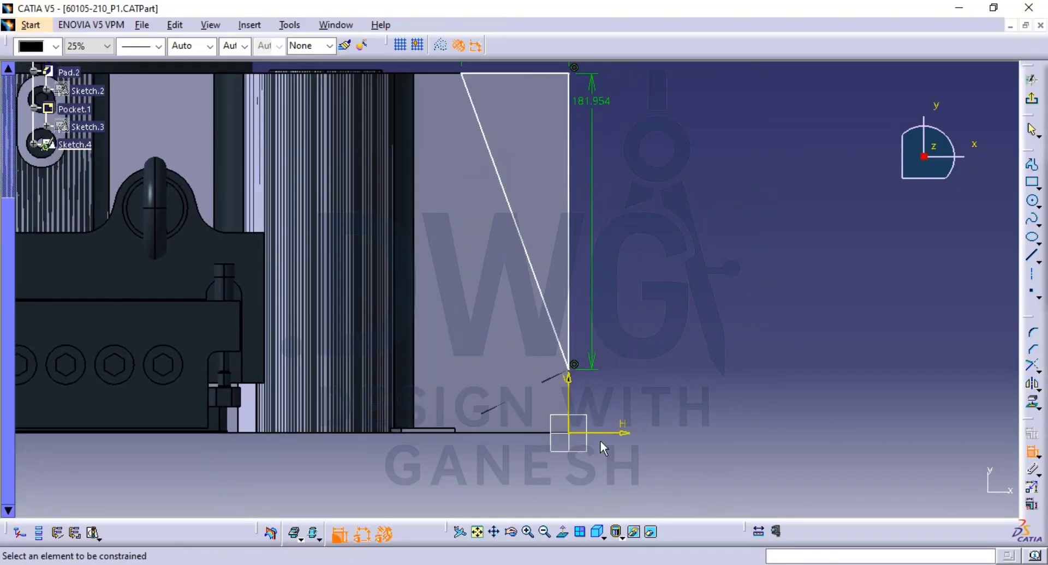
Dimension the distance from the sketch's horizontal axis to the triangle's upper line
click(618, 434)
click(567, 81)
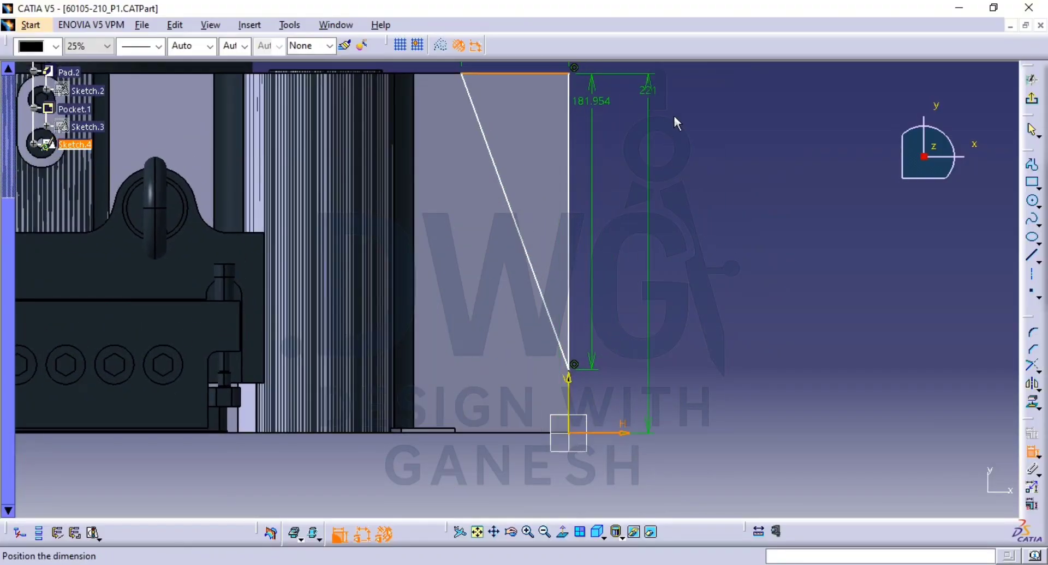
click(677, 180)
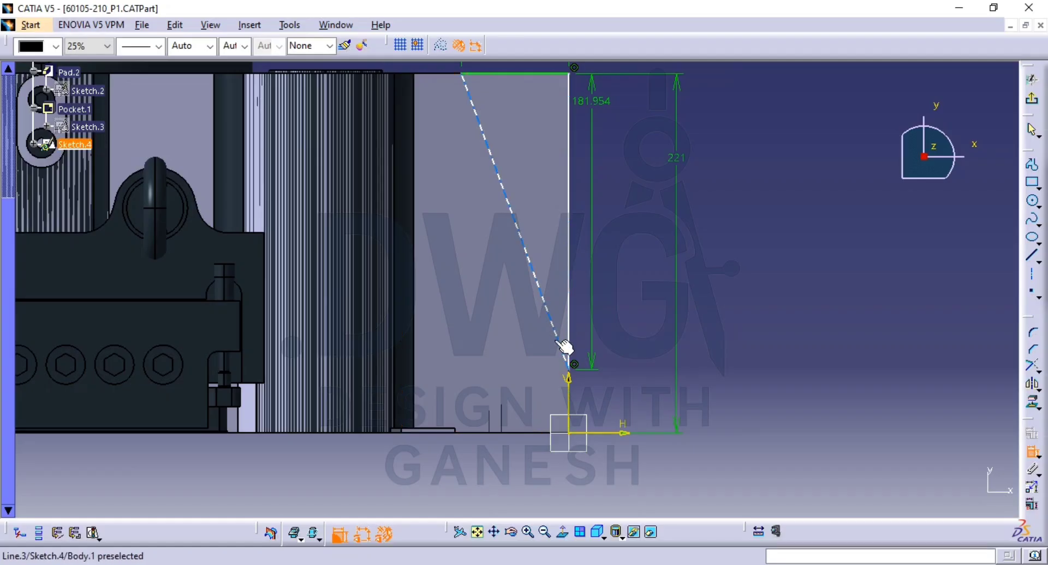
Constrain the triangle's vertical line coincident with the sketch's vertical axis and exit the sketch
click(573, 309)
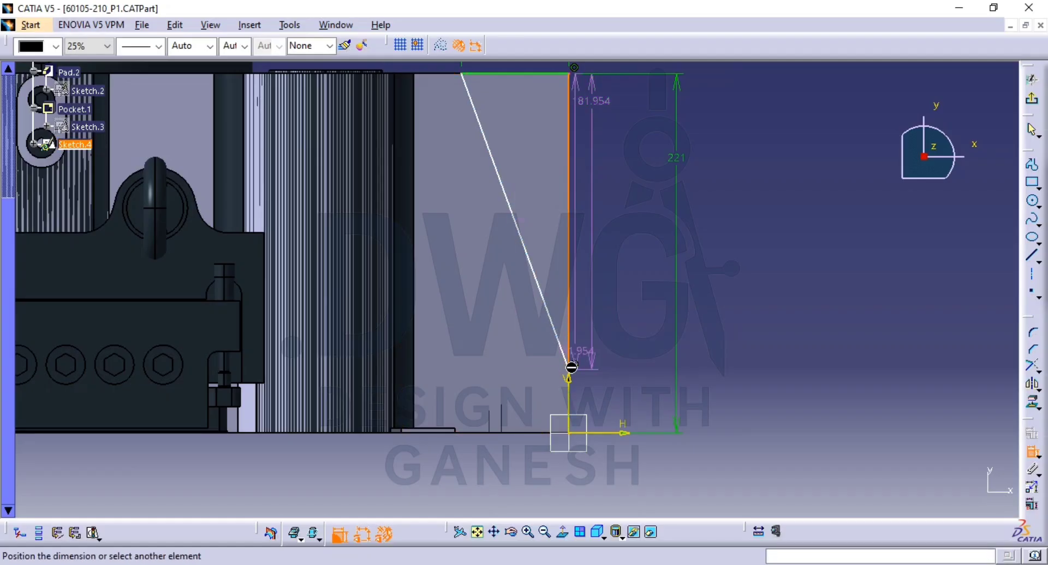
right_click(619, 317)
click(677, 371)
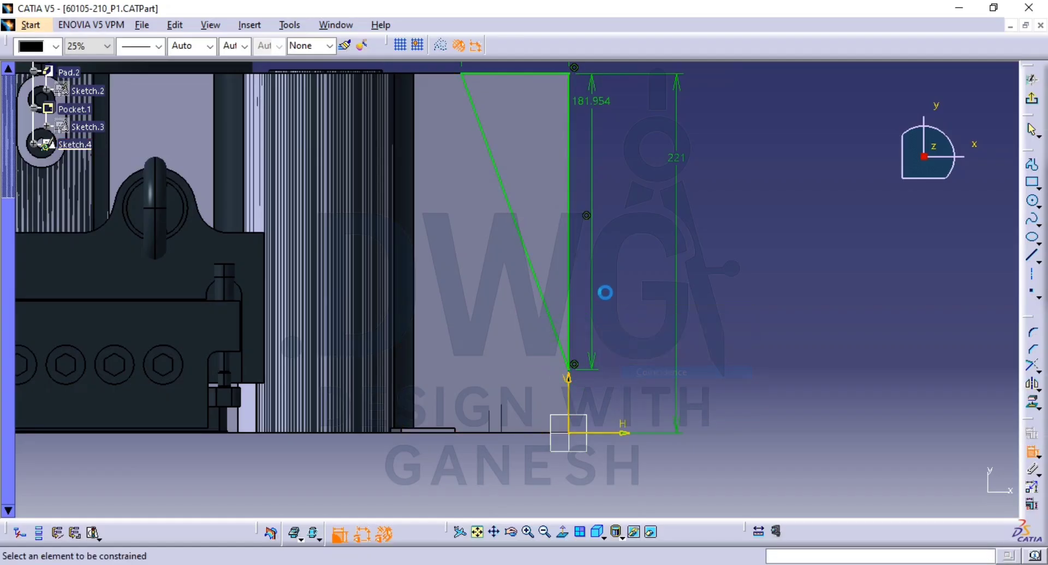
middle_drag(624, 233, 620, 277)
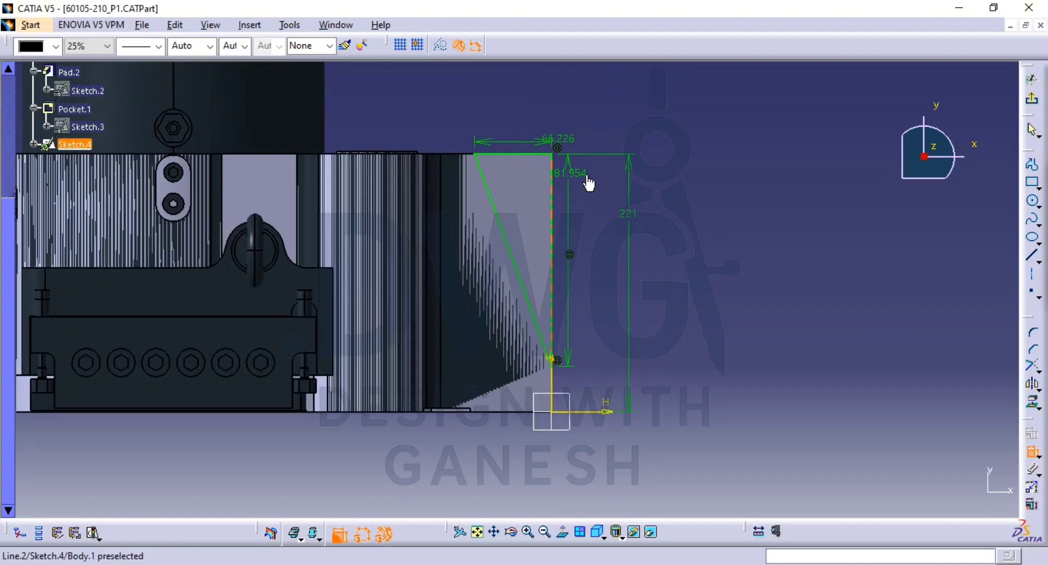
key(Escape)
click(1032, 98)
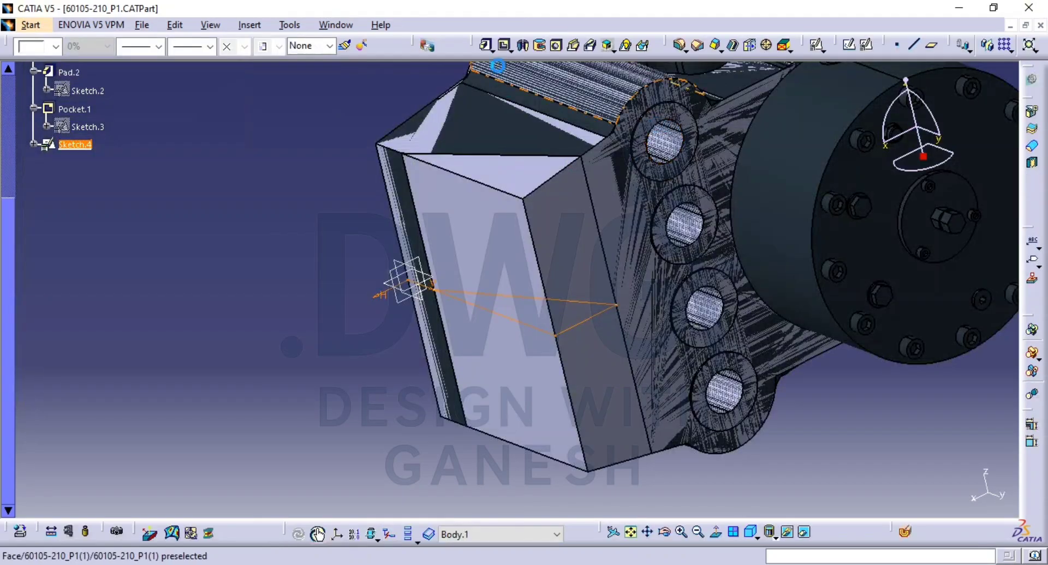
Cut a pocket from the triangular sketch through the slanted end, with both the first and second limits set to Up to next
click(504, 44)
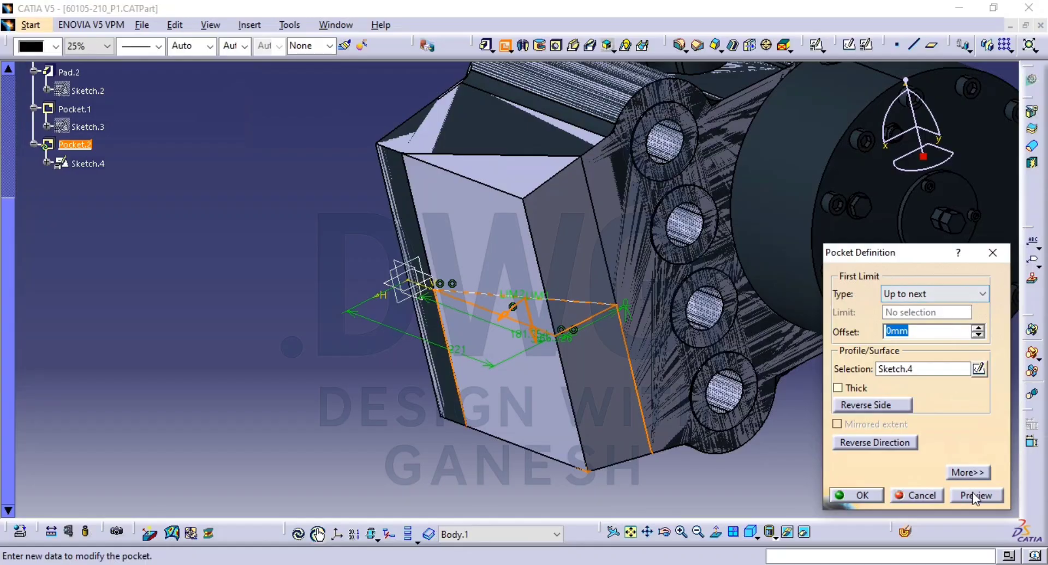
click(973, 494)
middle_drag(559, 359, 410, 351)
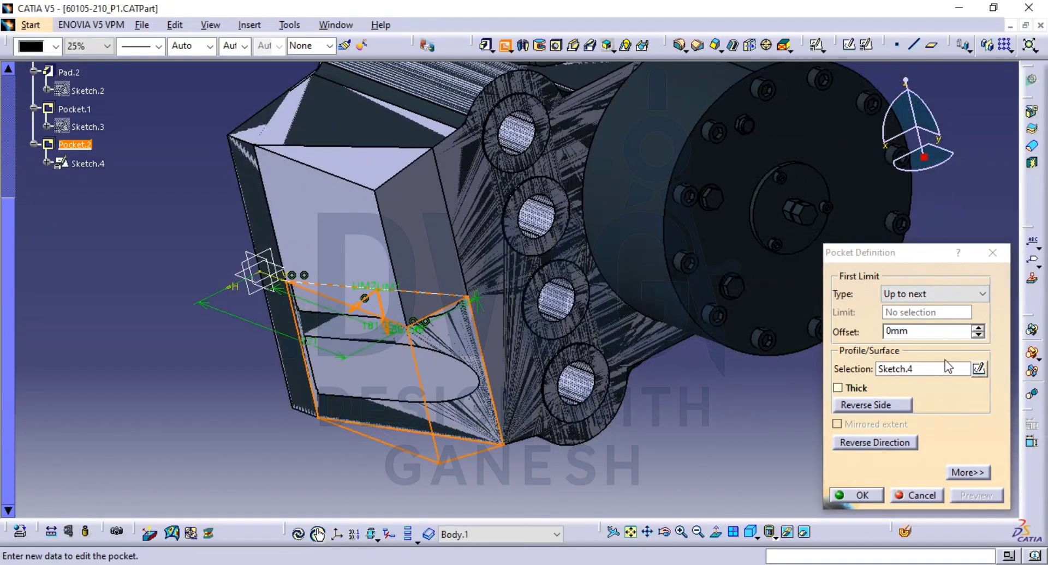
click(960, 474)
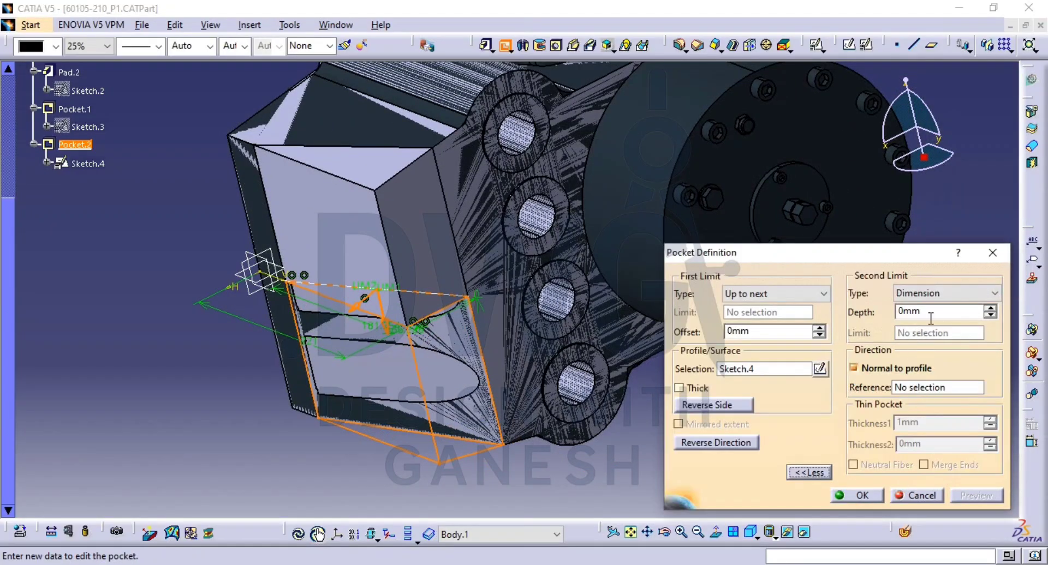
click(953, 295)
click(917, 320)
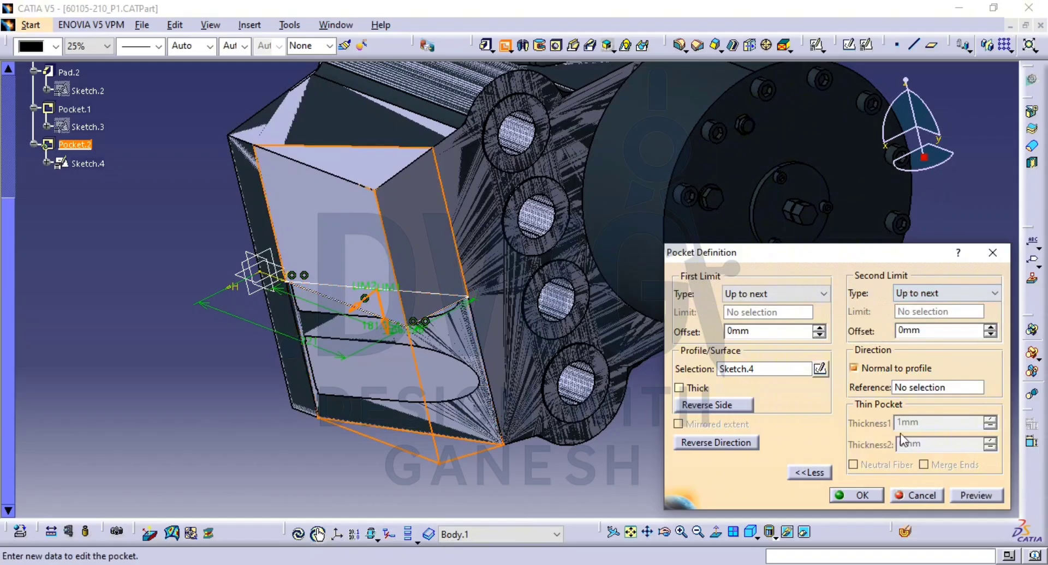
click(960, 499)
click(871, 494)
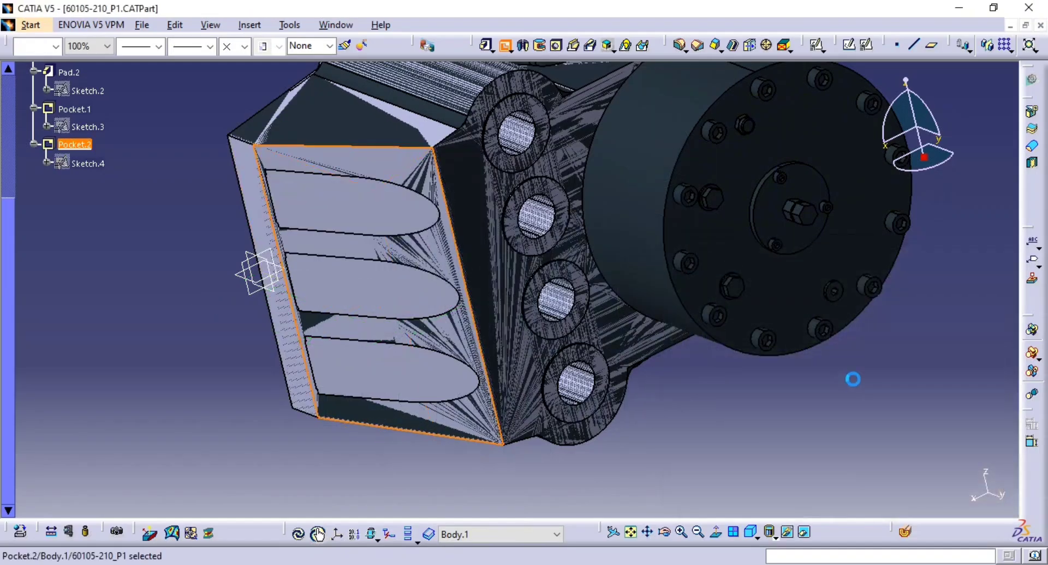
middle_drag(696, 395, 689, 429)
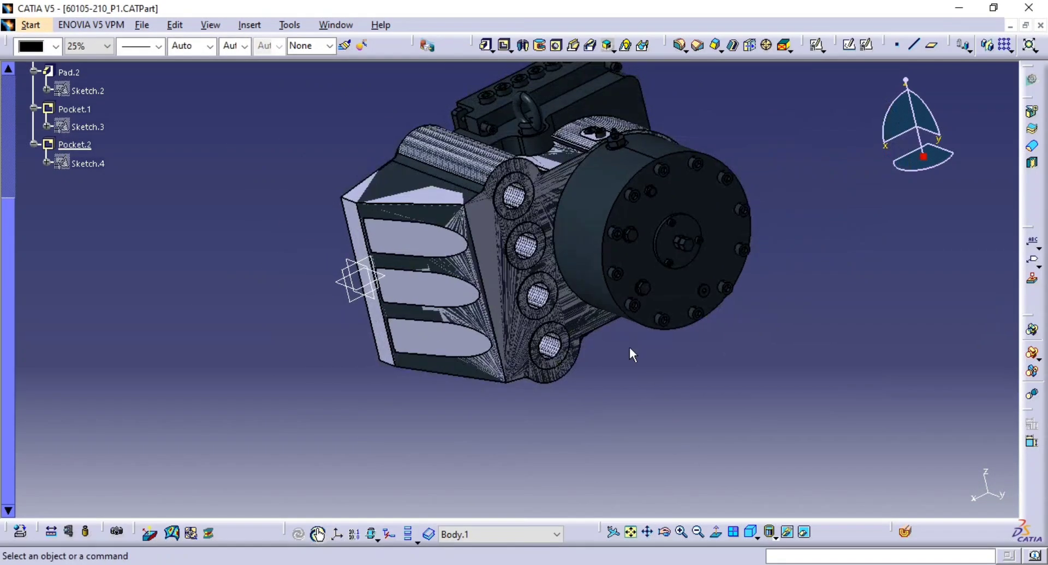